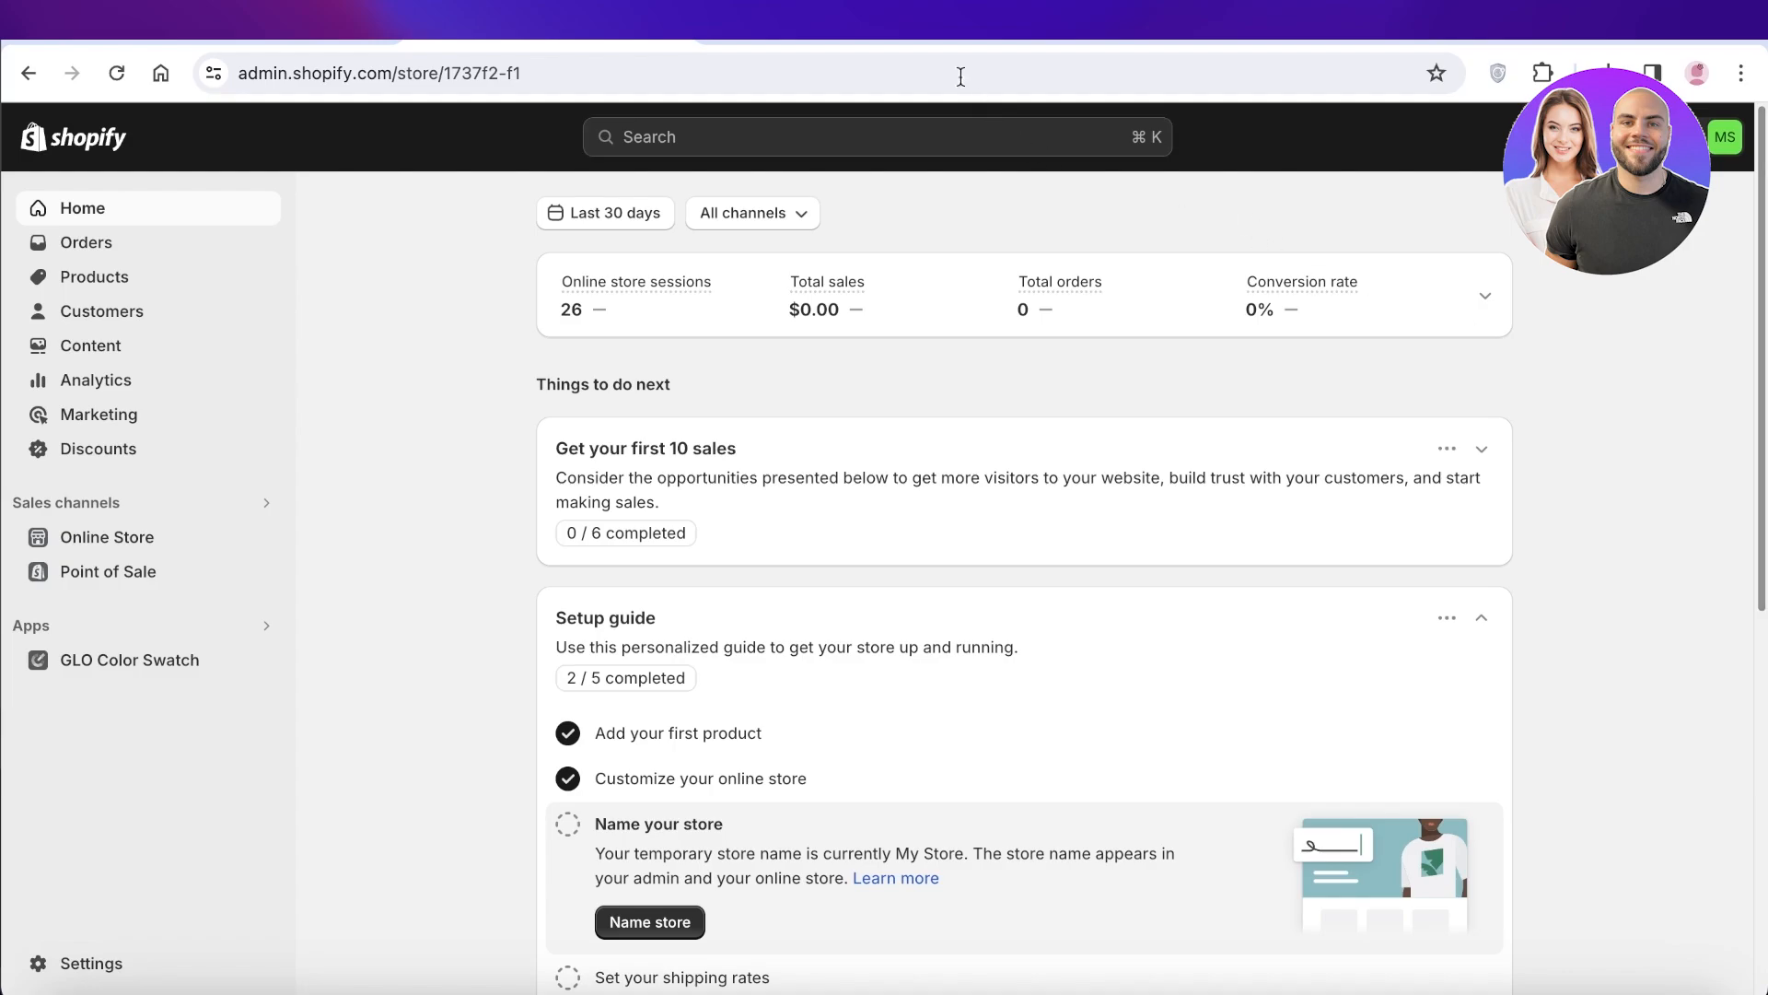
- Search Google for "dropshipping aliexpress" in a new browser tab
click(879, 28)
scroll(1022, 311, down, 3)
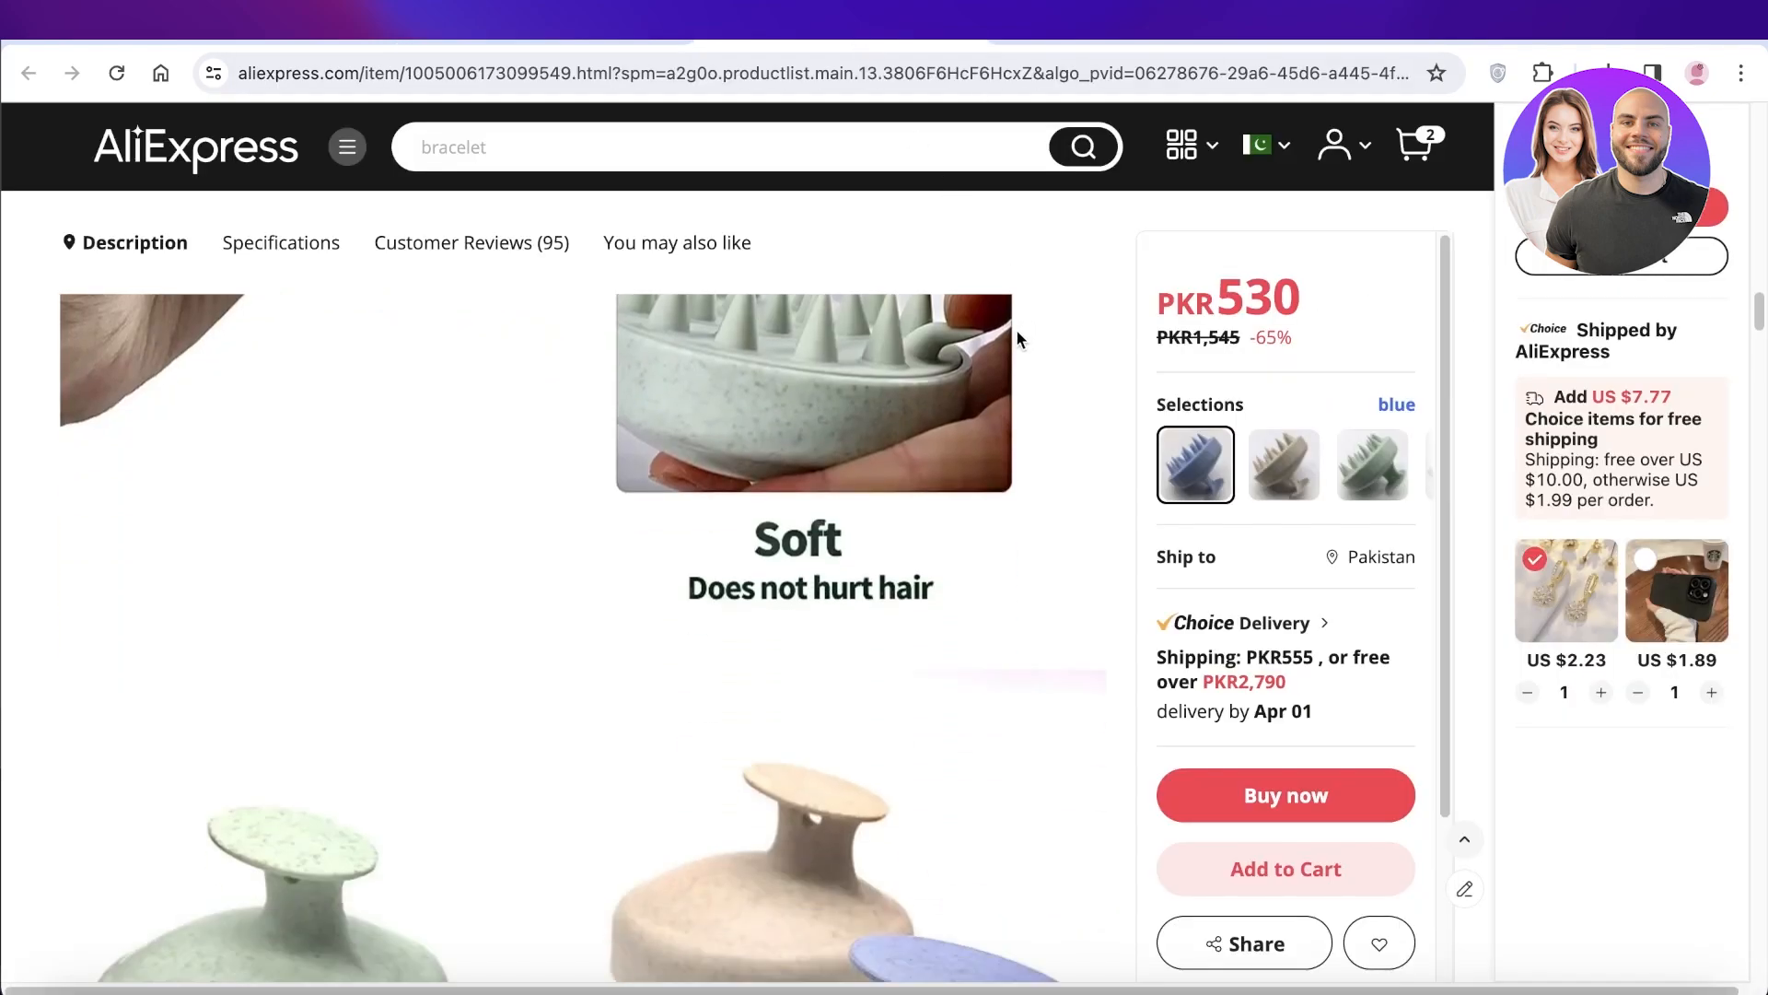
key(ctrl+t)
text(drop)
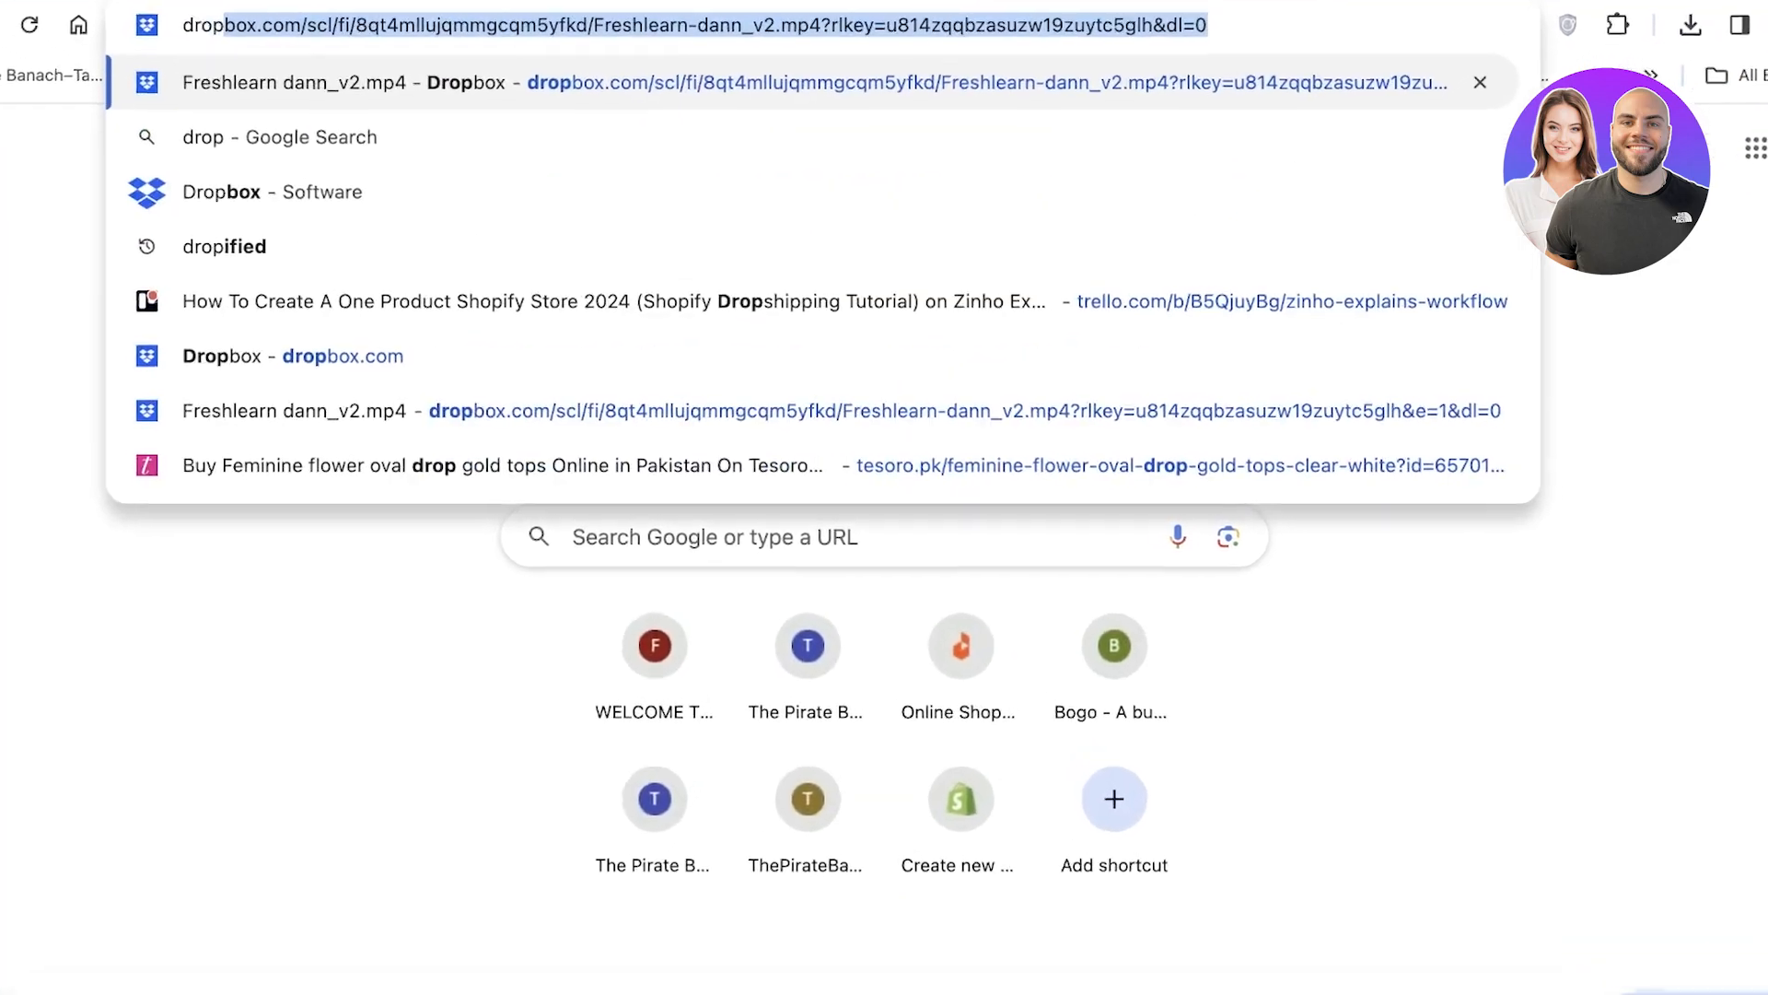
text(shipping l)
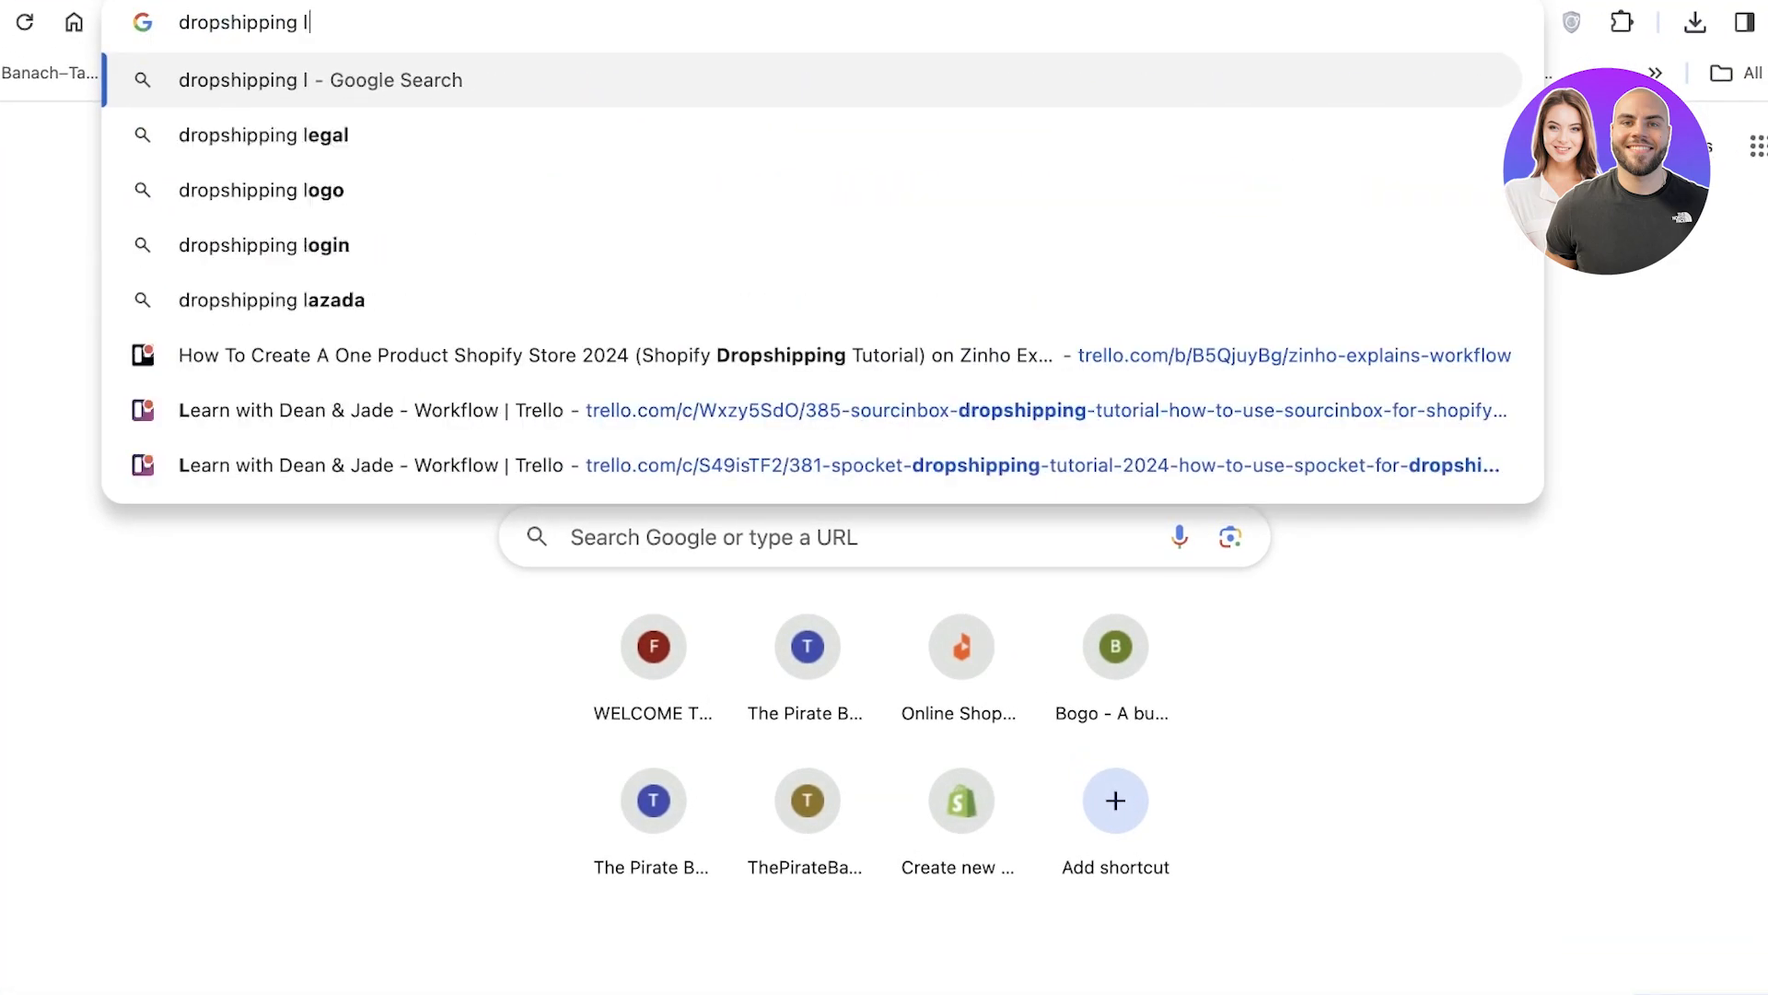
key(BackSpace)
text(aliexp)
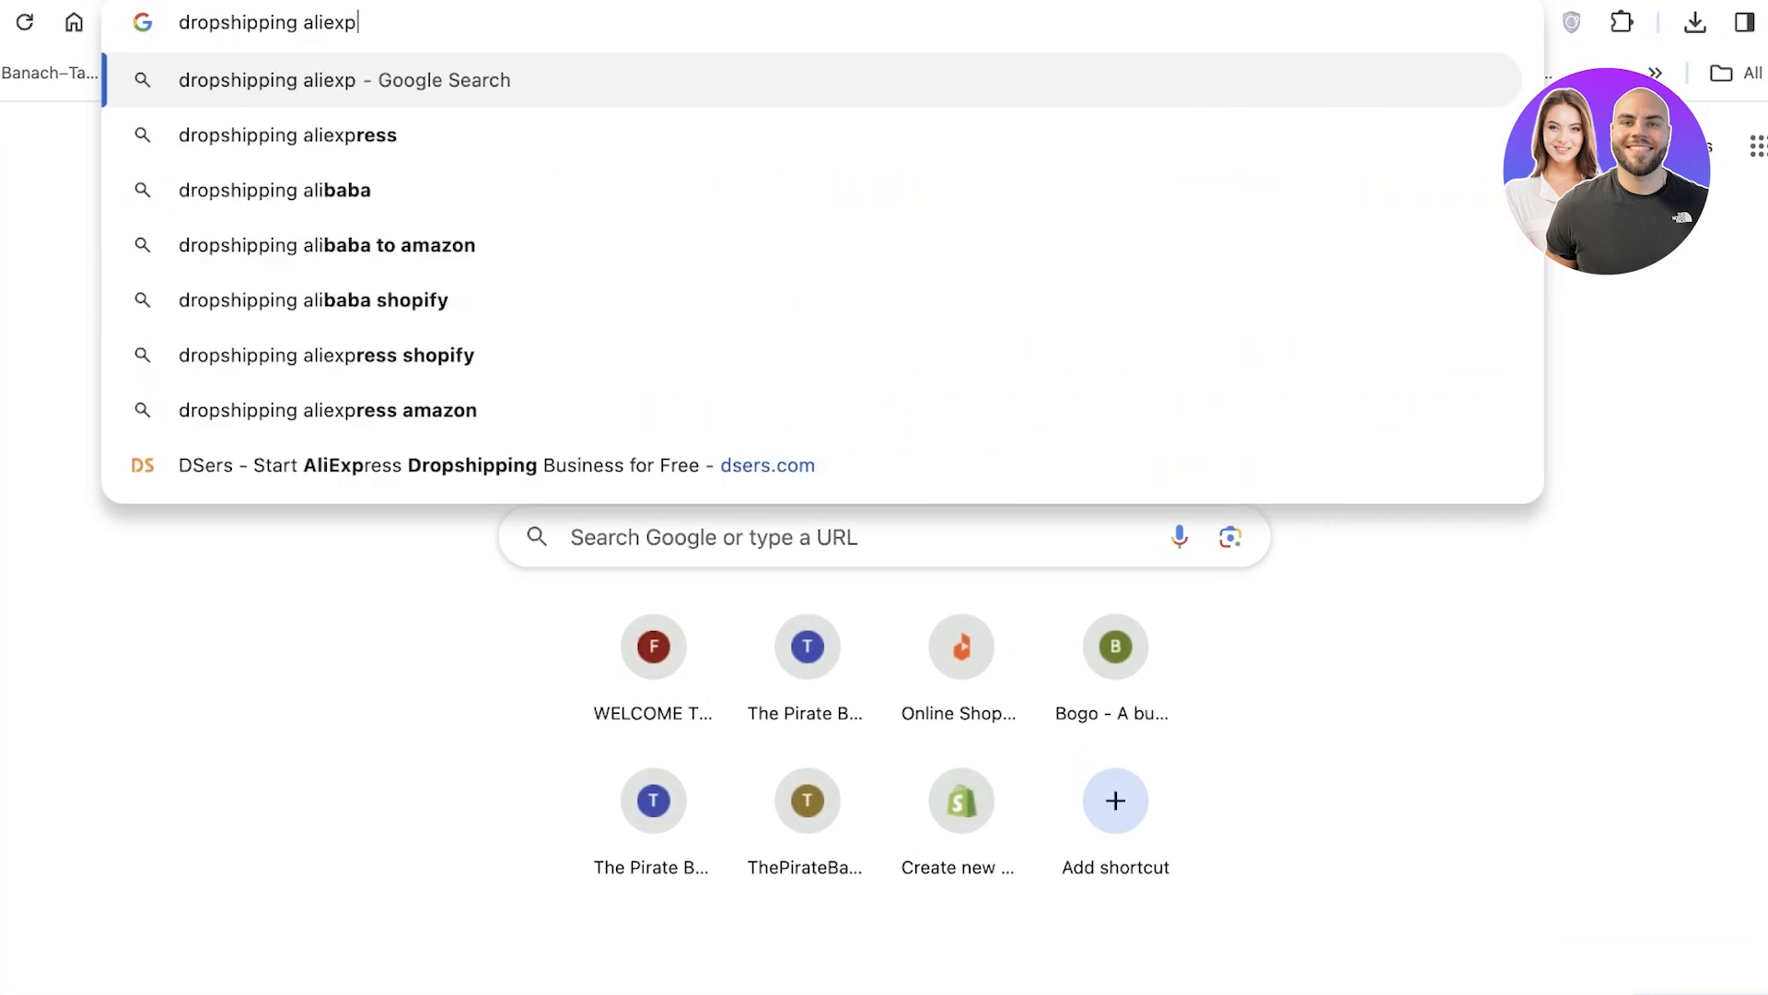
text(ress)
key(Return)
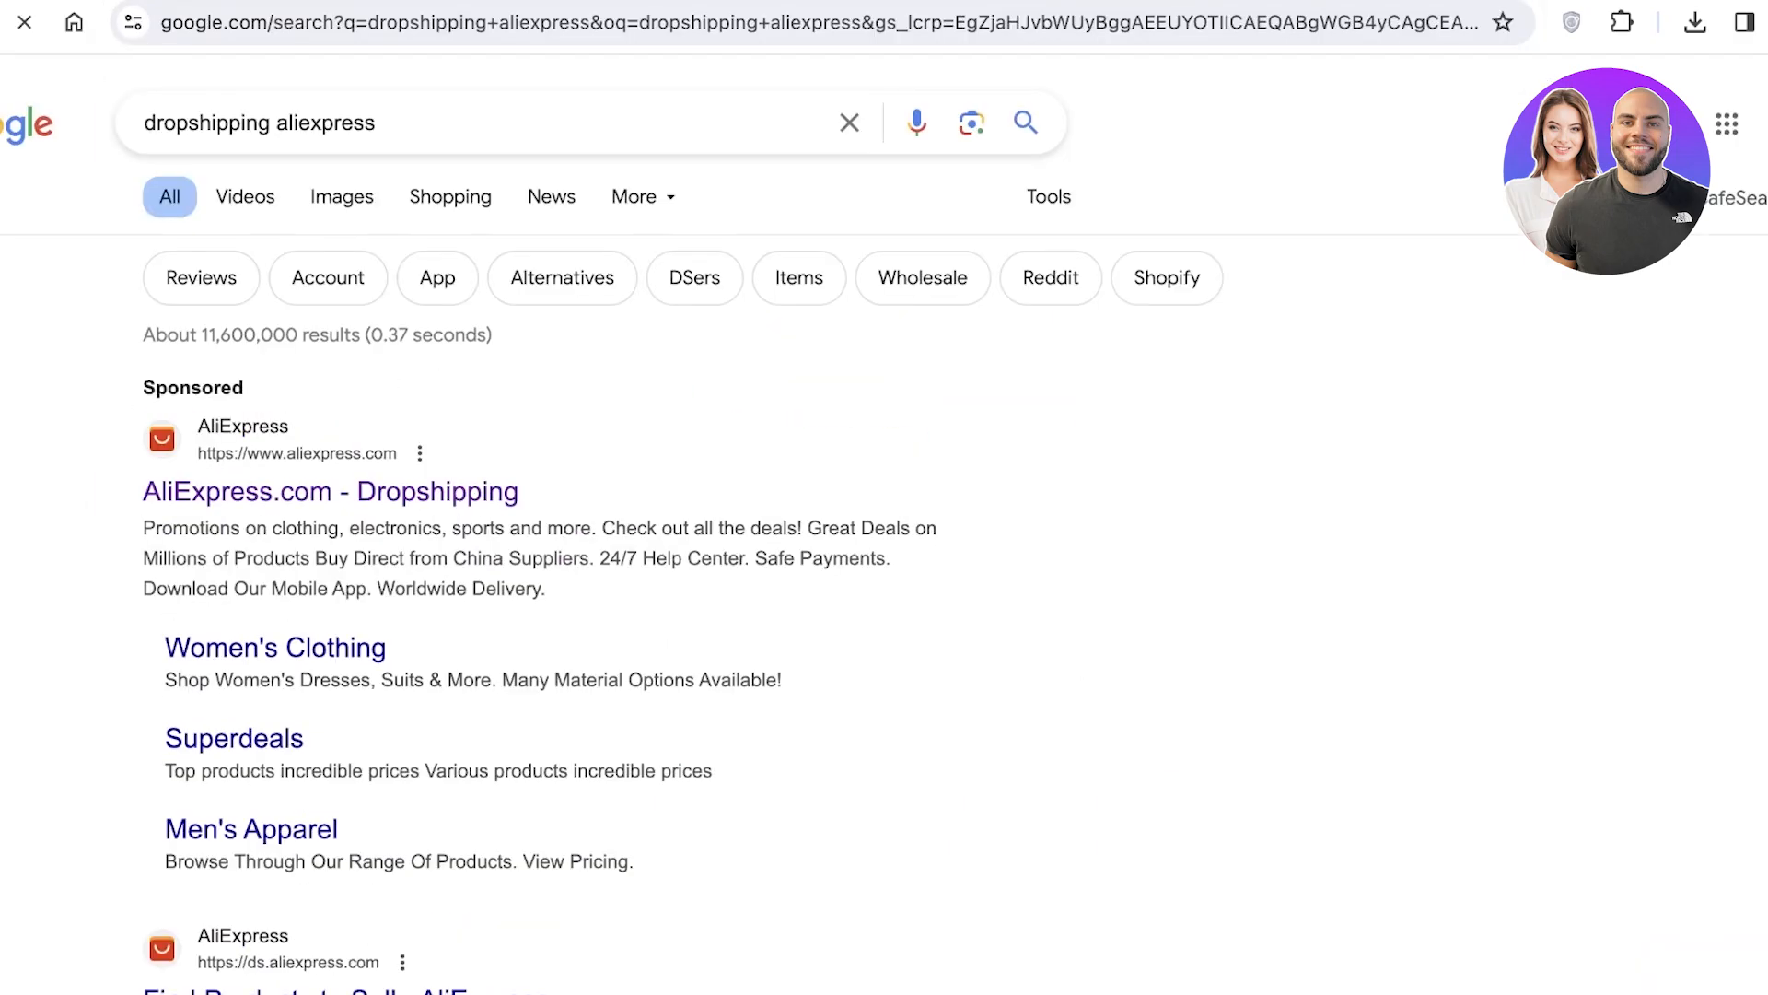
- Open the "AliExpress.com - Dropshipping" search result, dismiss the promotional pop-up and look over the homepage
scroll(493, 354, down, 3)
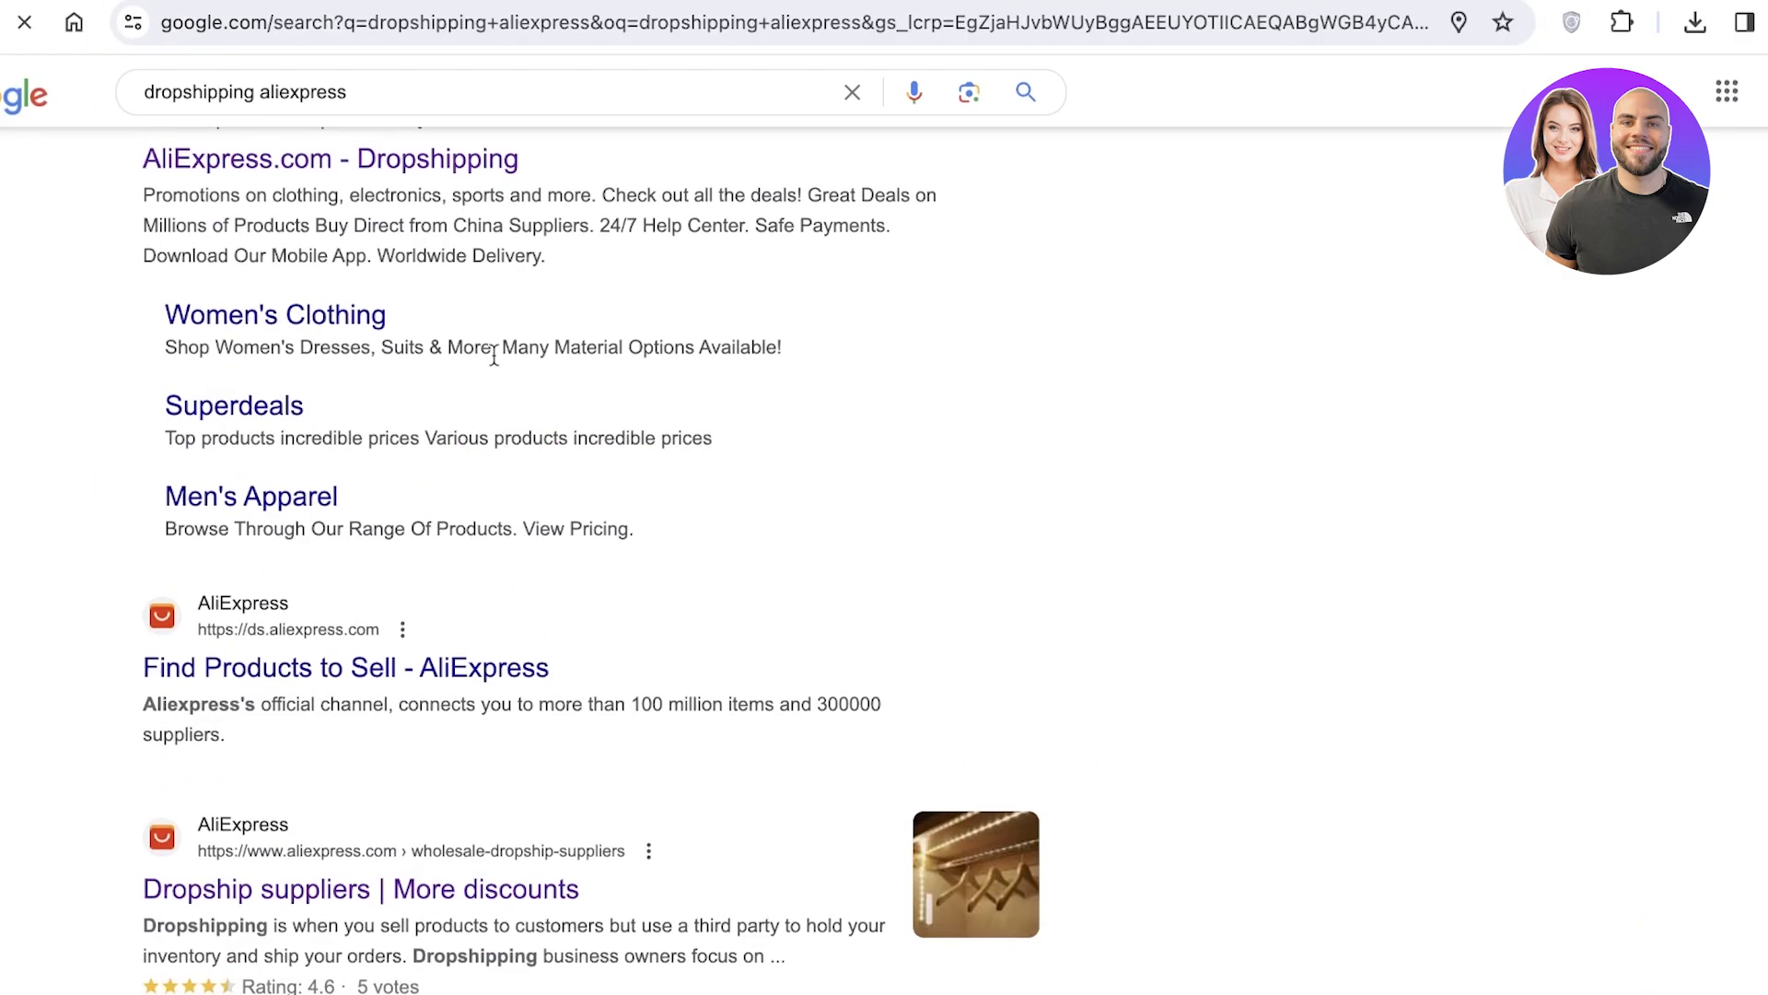
click(469, 162)
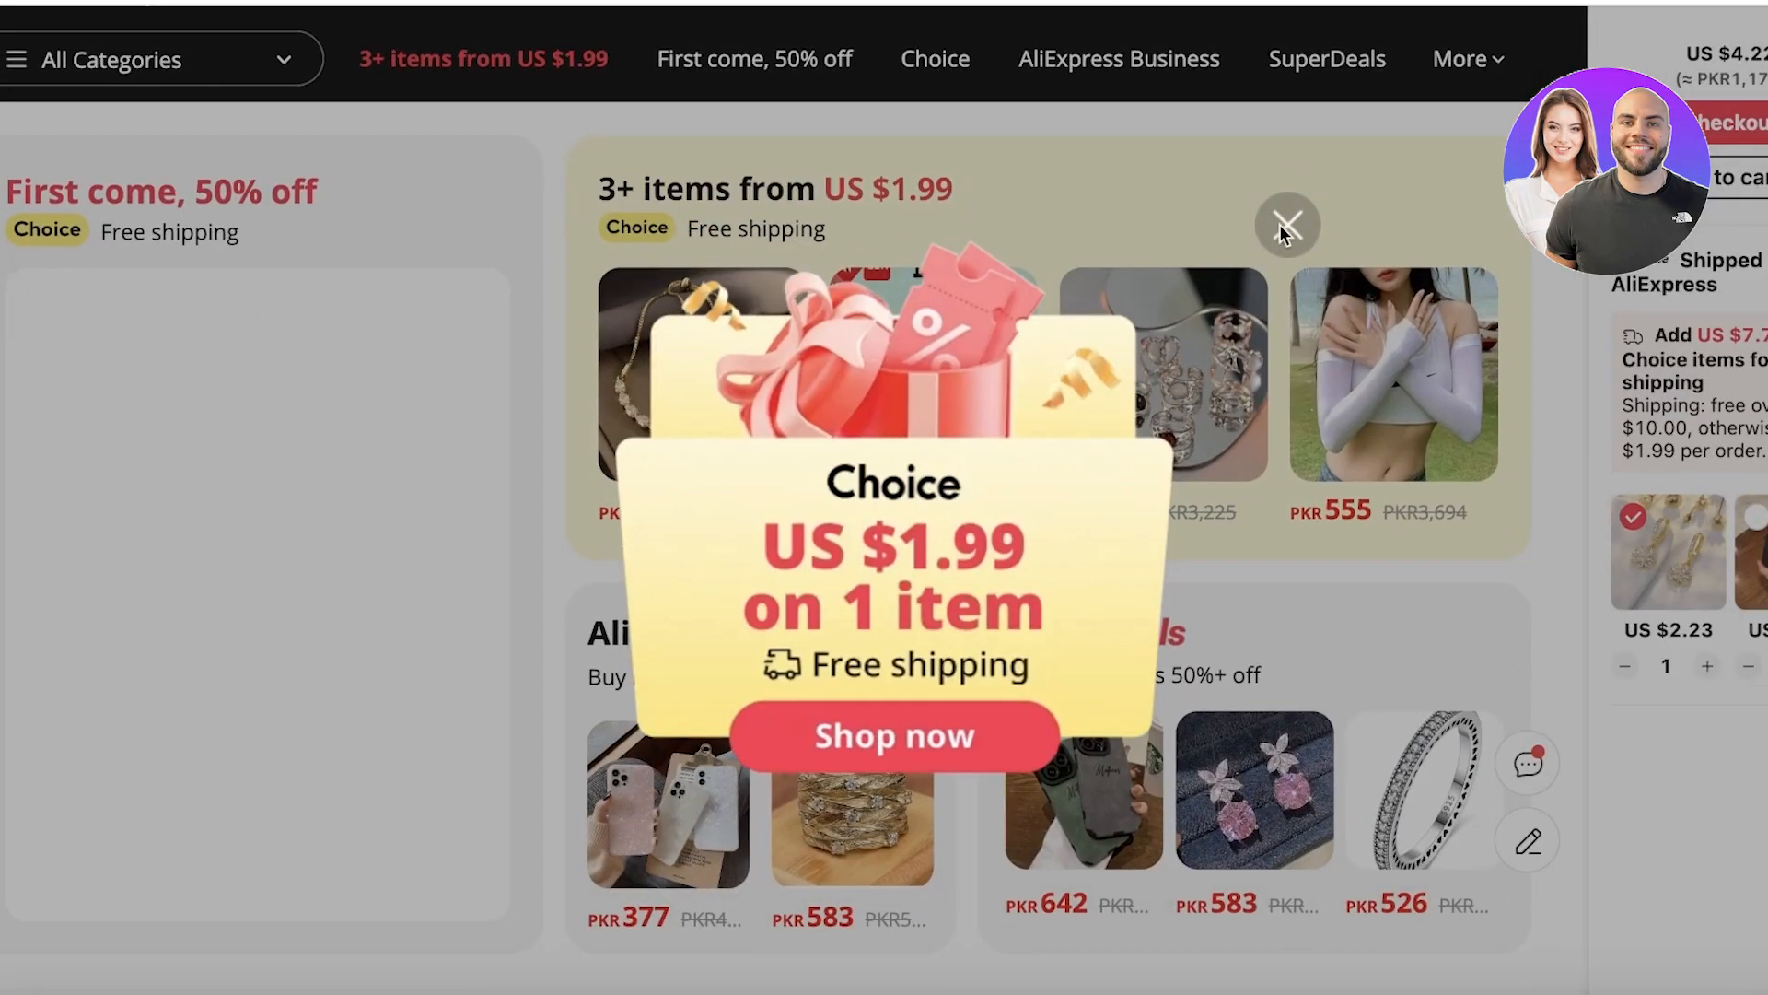
click(1287, 225)
scroll(1280, 244, down, 10)
scroll(1271, 248, up, 11)
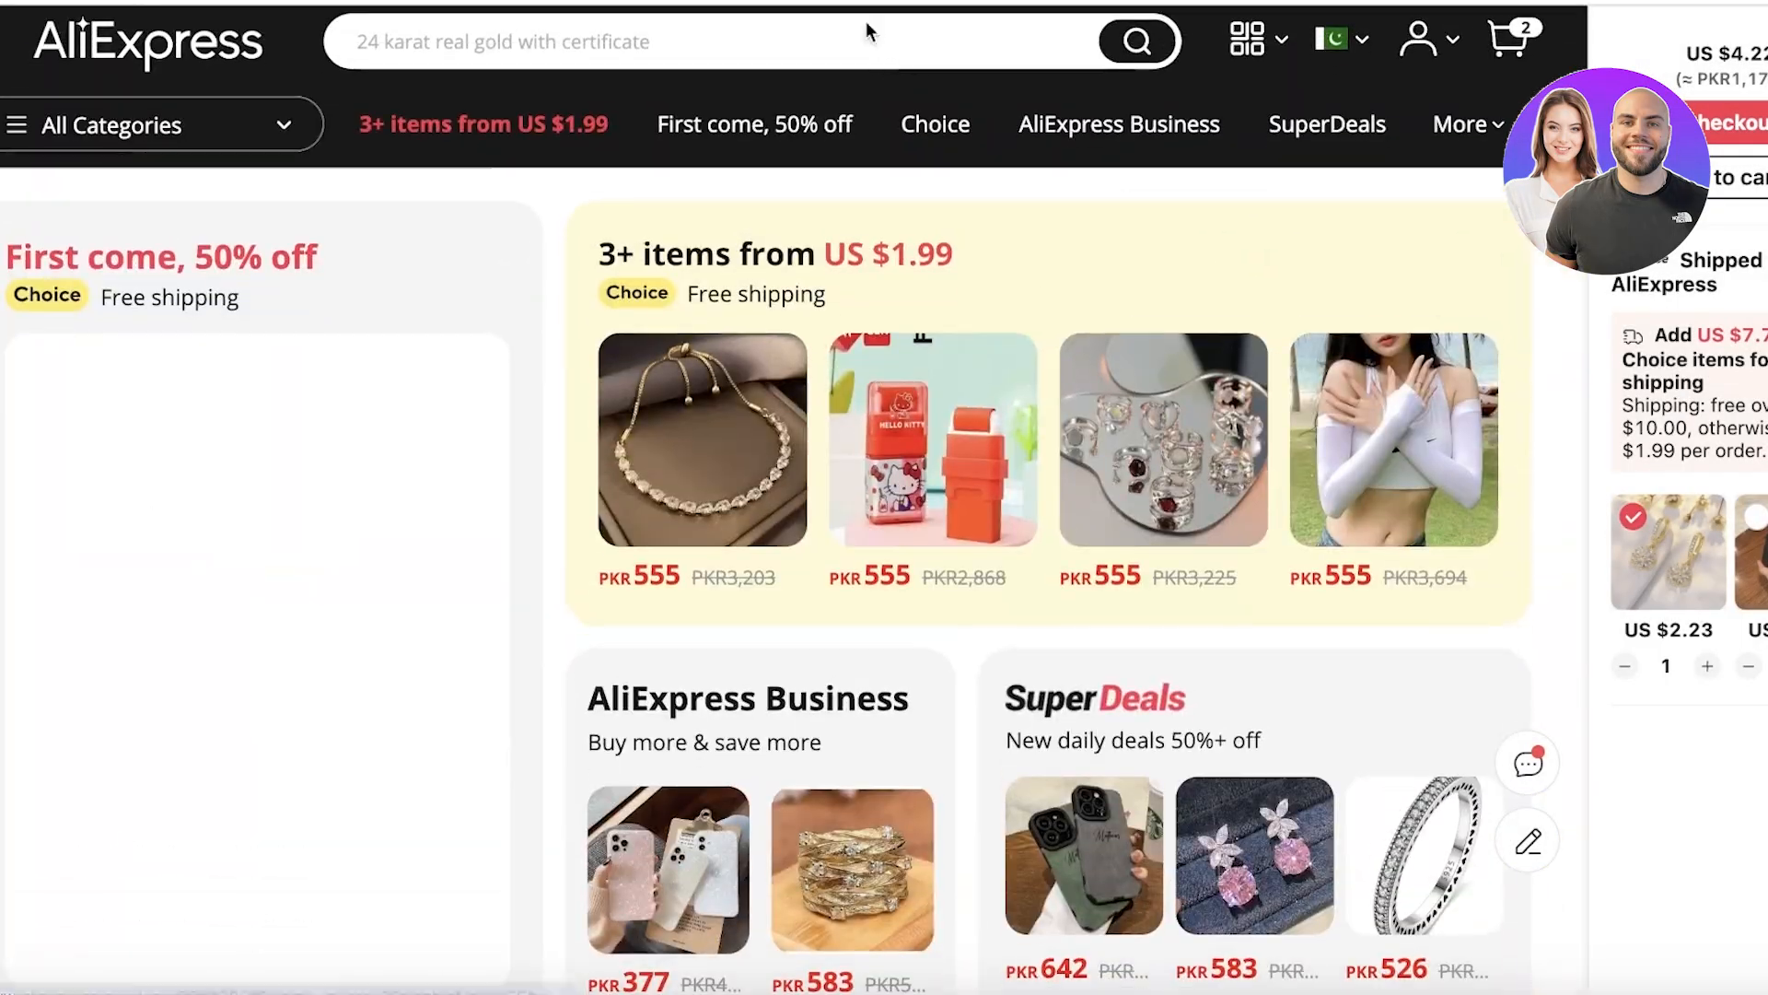
- Copy the silicone scalp massage comb's title from its product page and search AliExpress for "Wheat Straw Silicone Head Wash Clean Care Hair Roo"
click(865, 42)
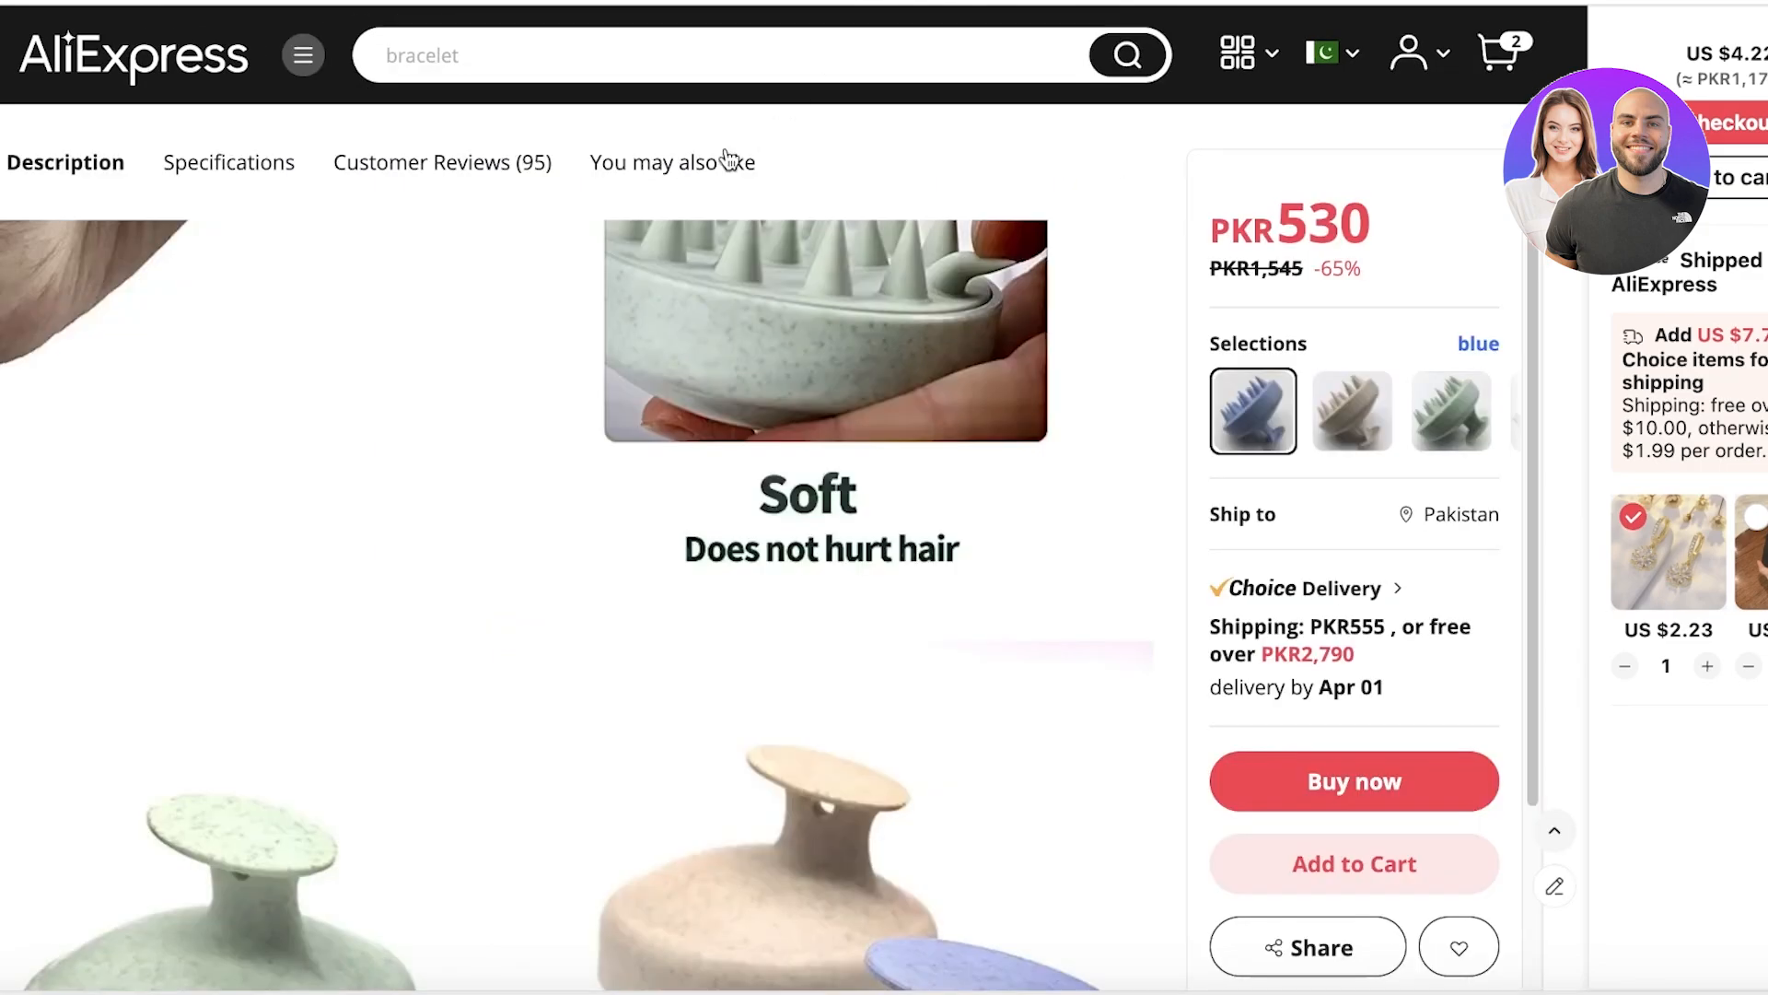
scroll(738, 162, up, 10)
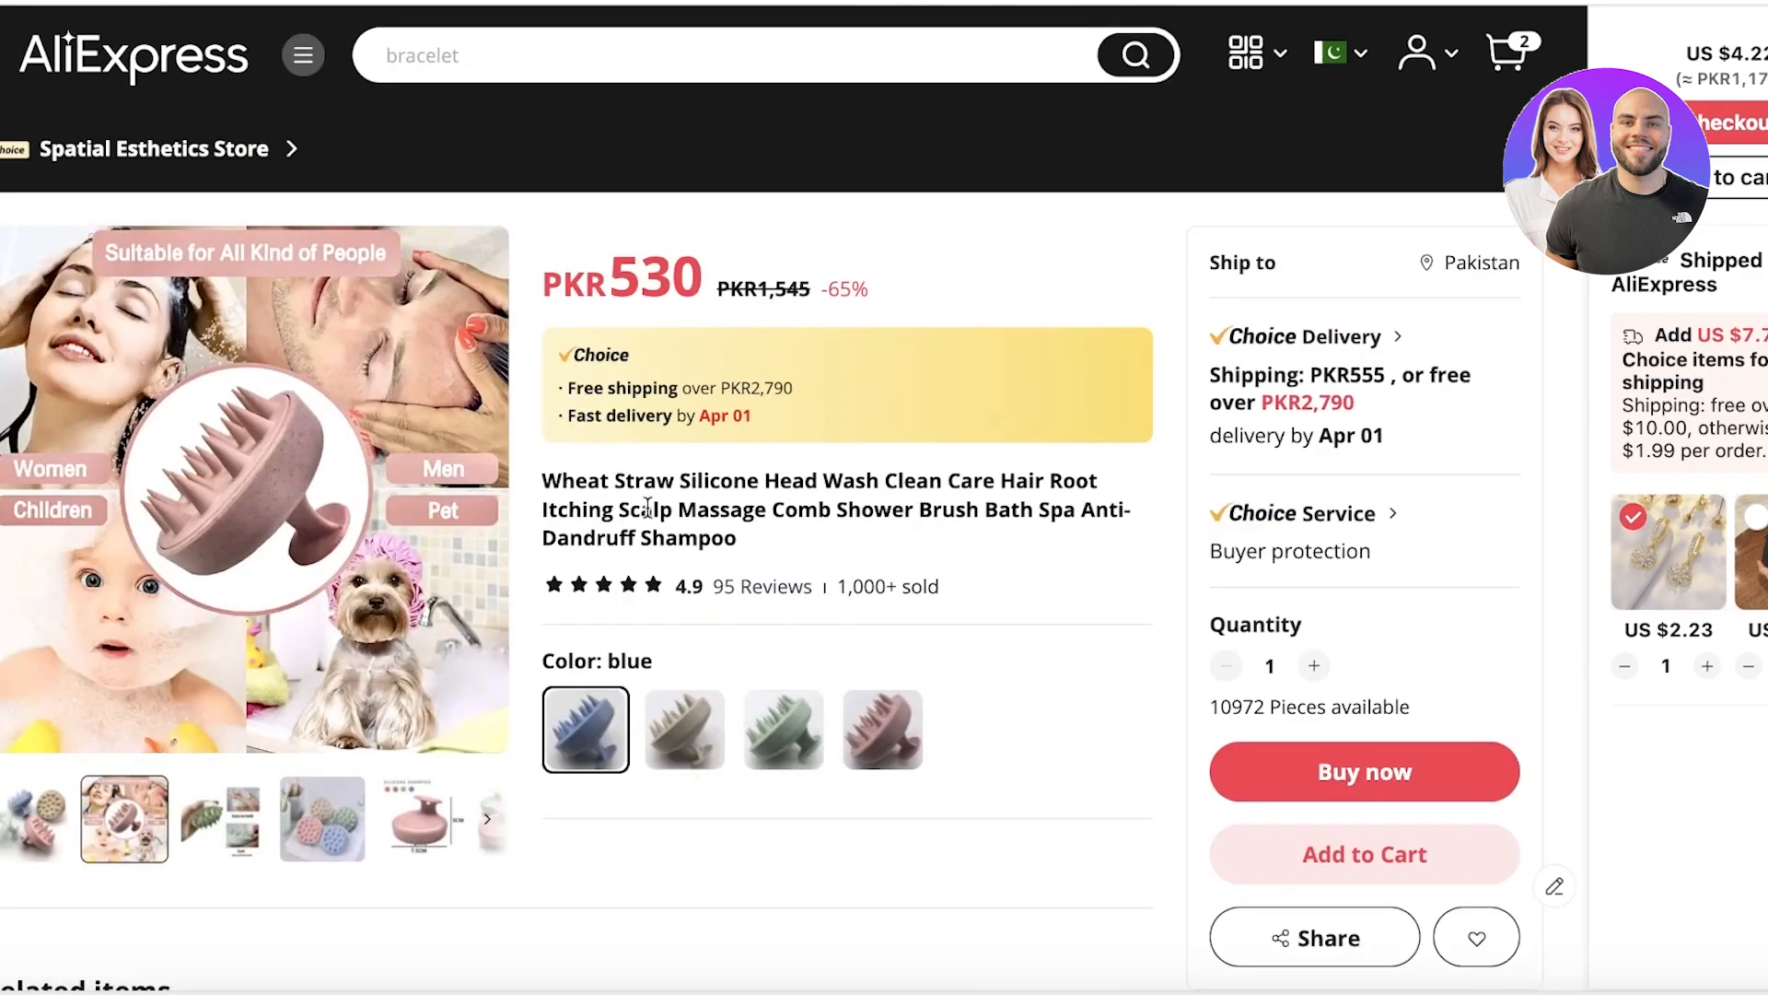
triple_click(647, 508)
right_click(647, 508)
click(700, 566)
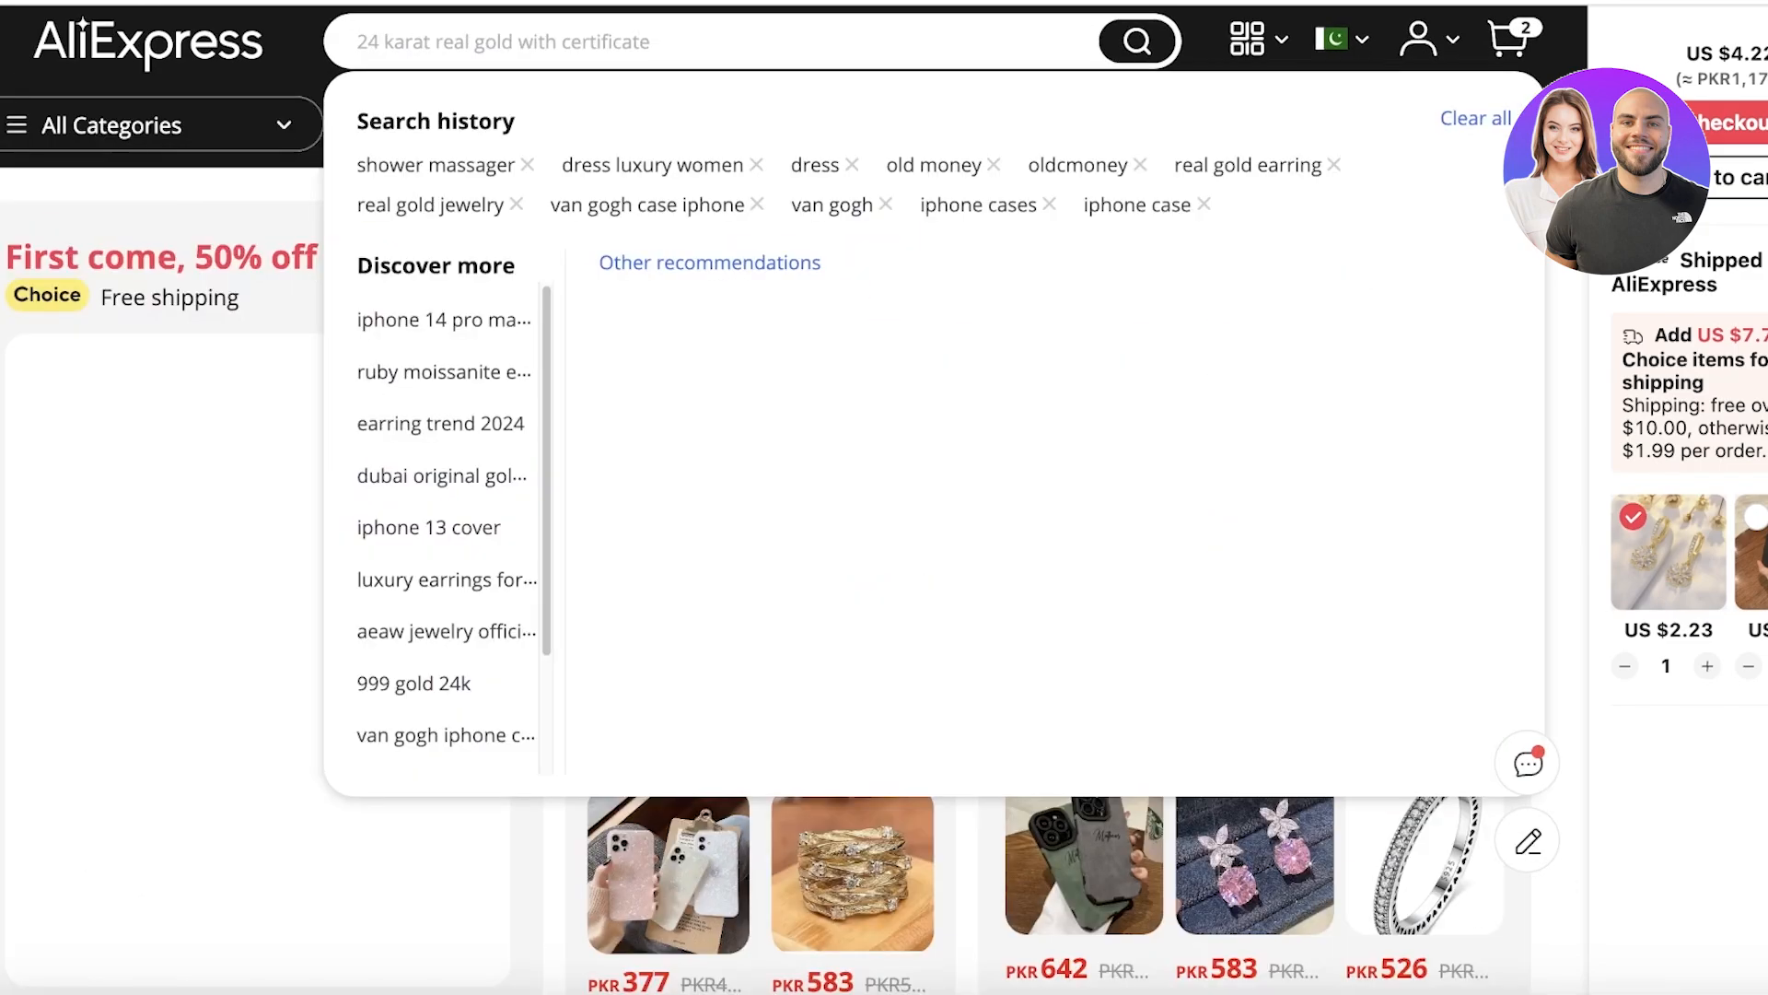
key(ctrl+v)
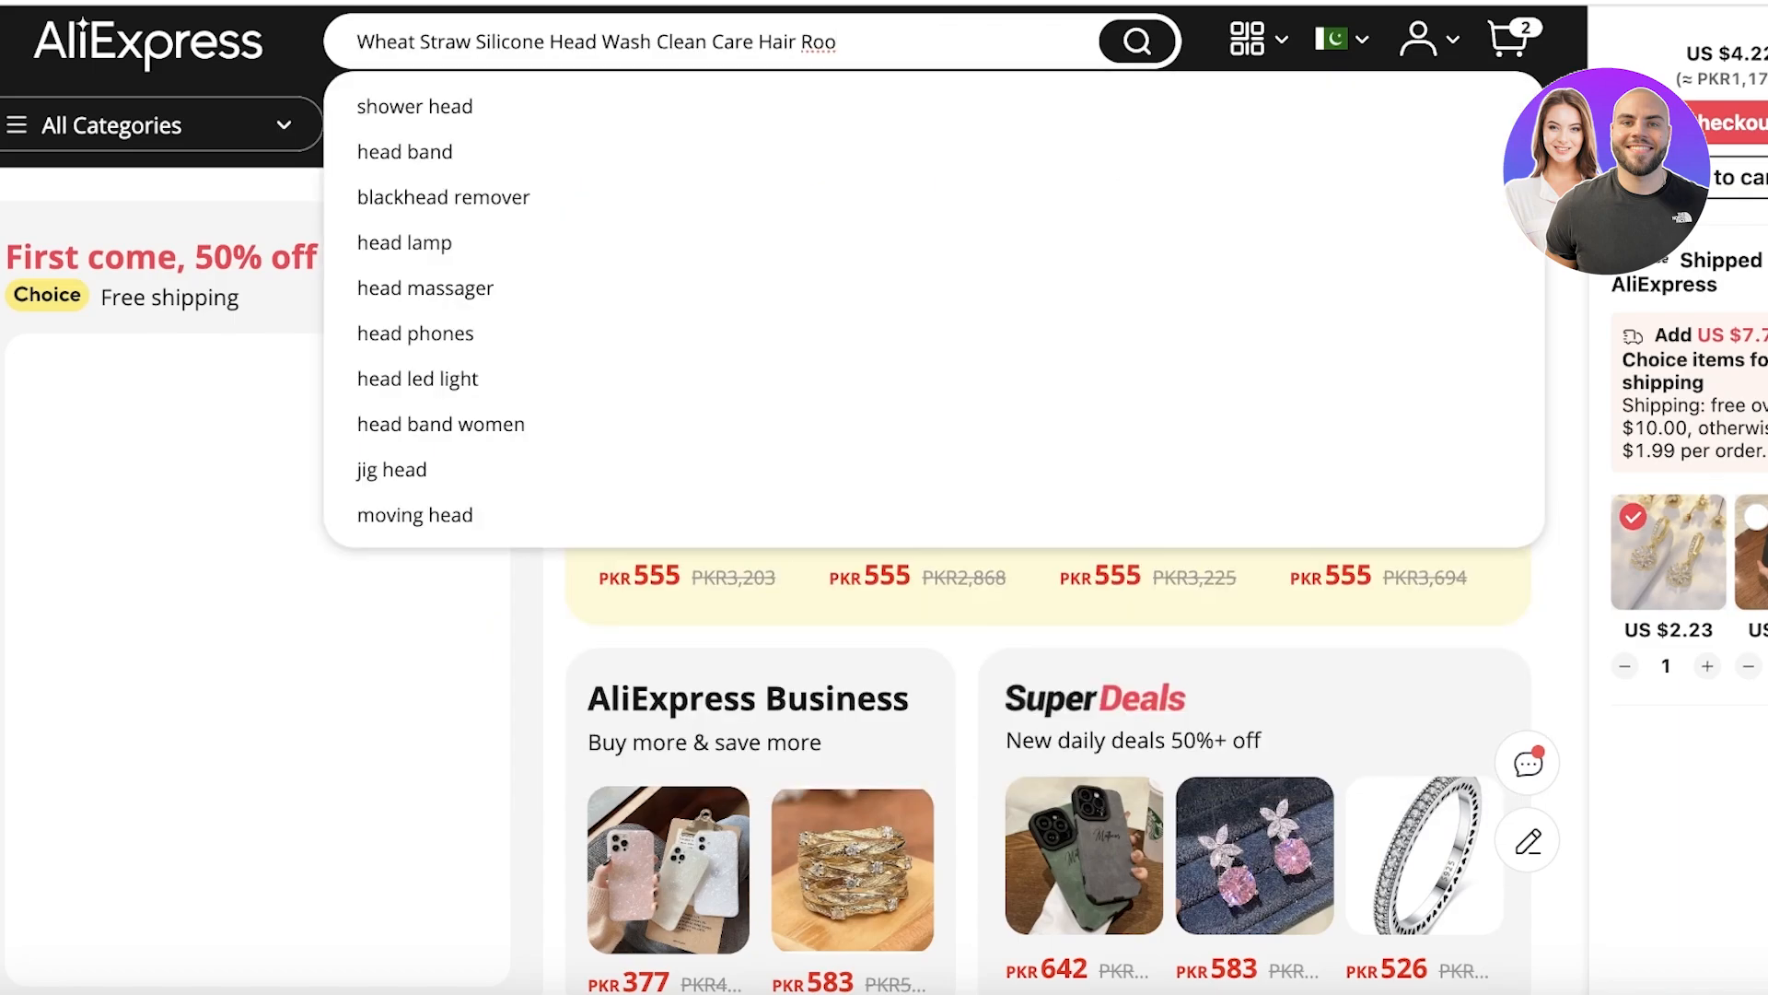
scroll(1232, 119, down, 2)
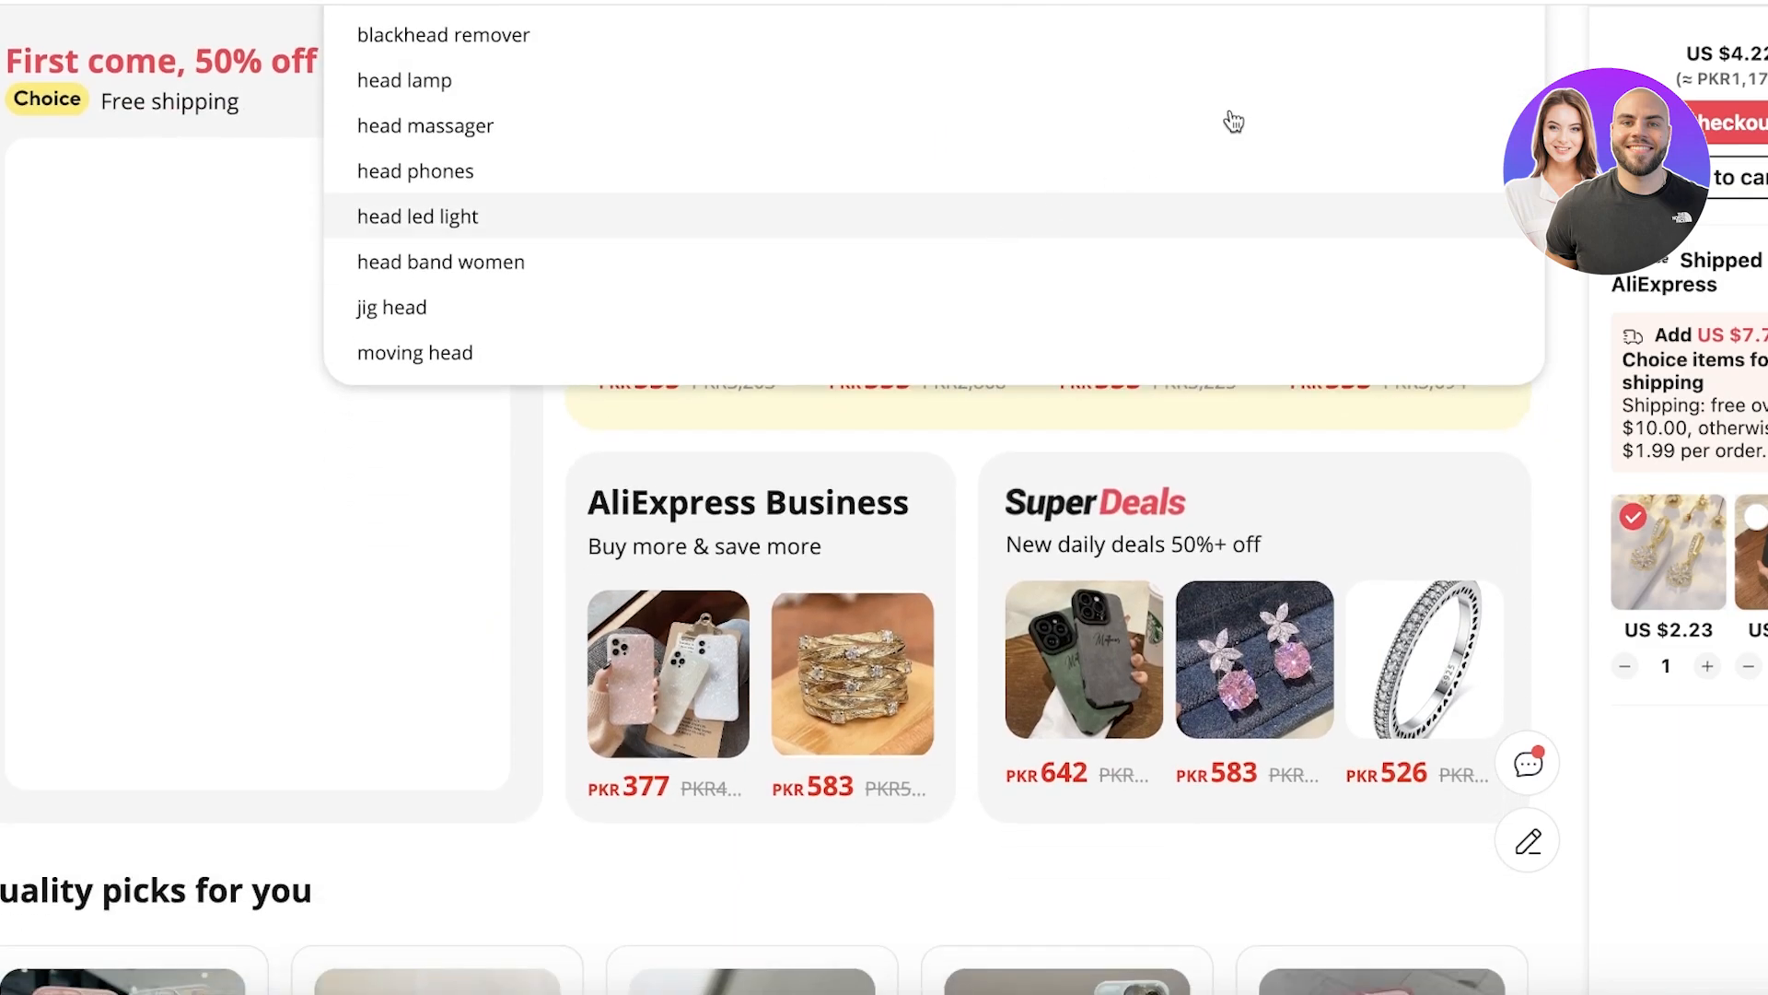
key(Return)
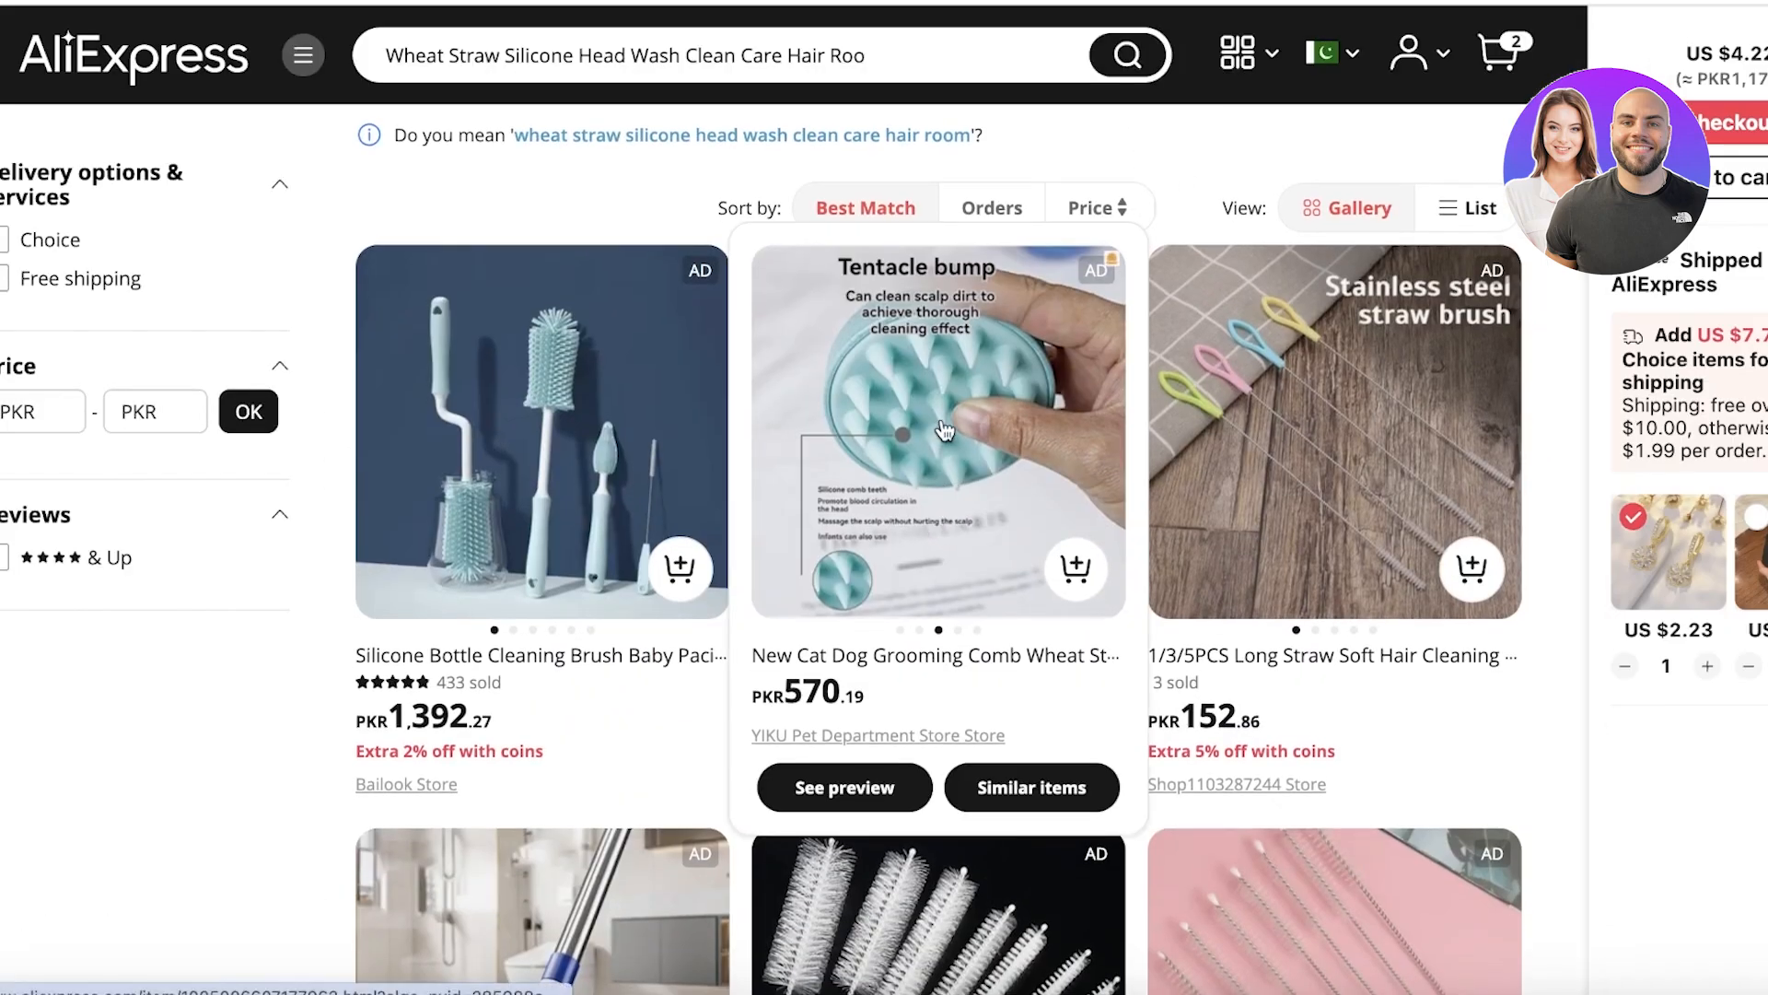
scroll(946, 430, down, 3)
scroll(945, 430, up, 3)
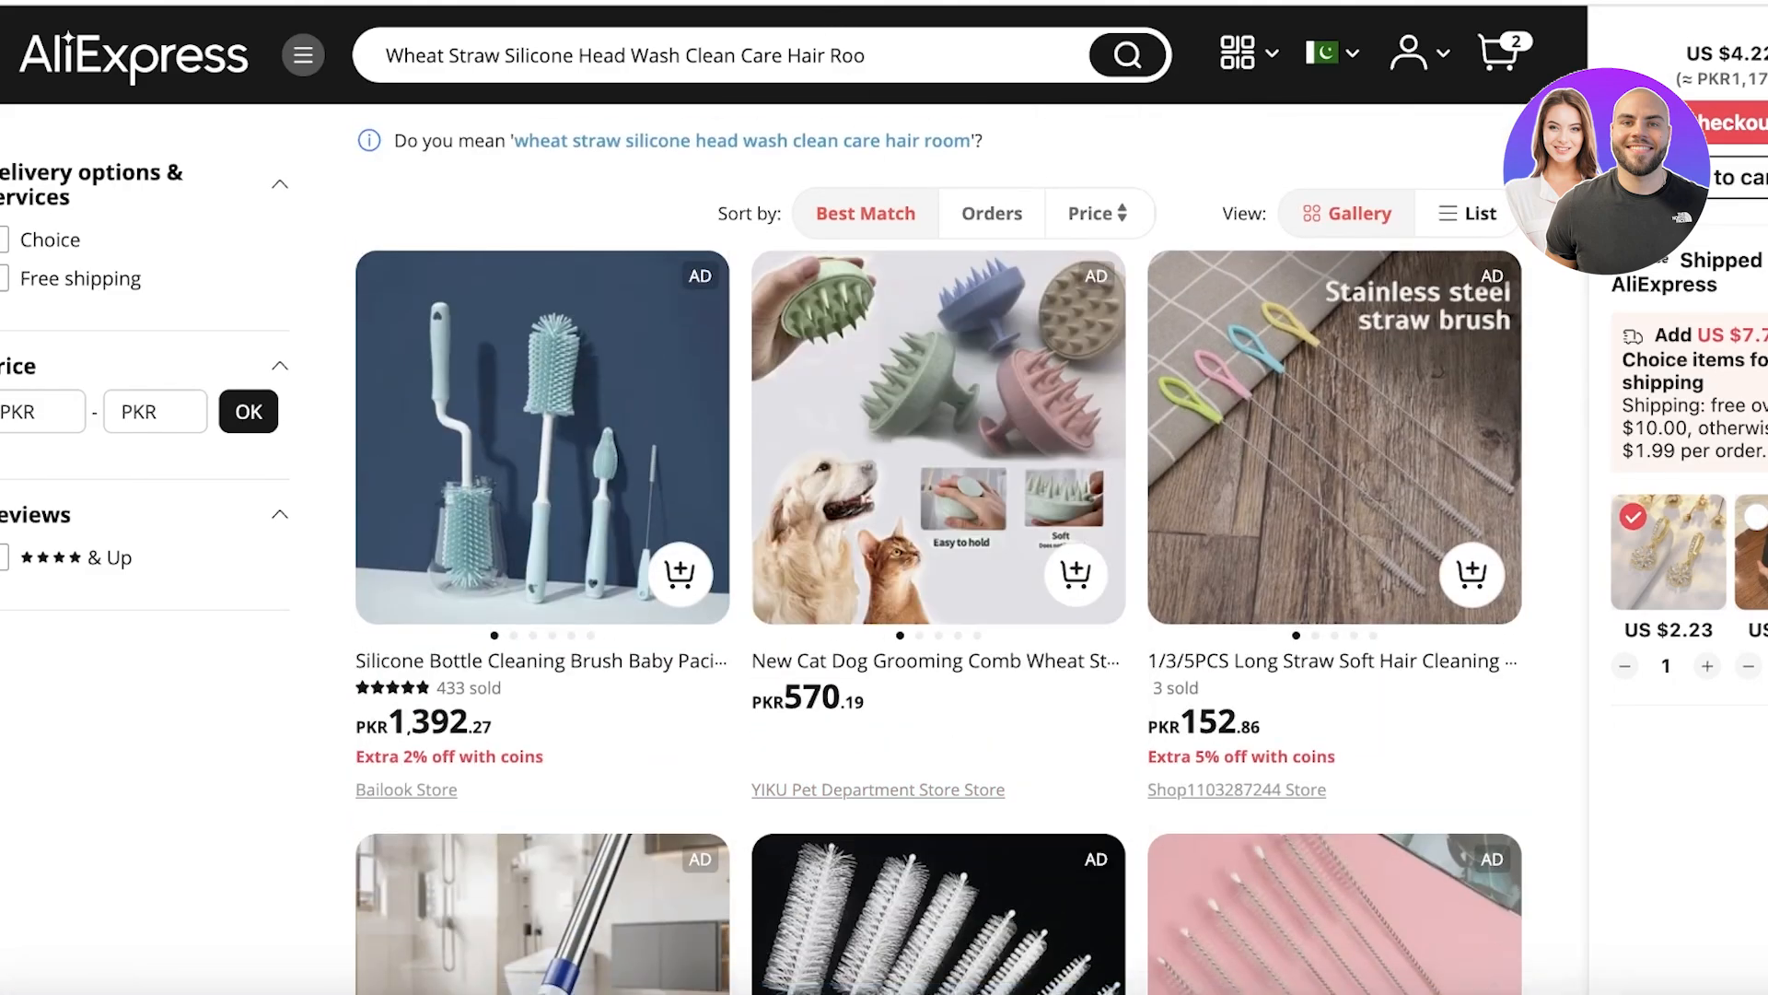
- Switch to the Shopify admin and start a new product titled "Scalp Scrubber"
key(ctrl+shift+Tab)
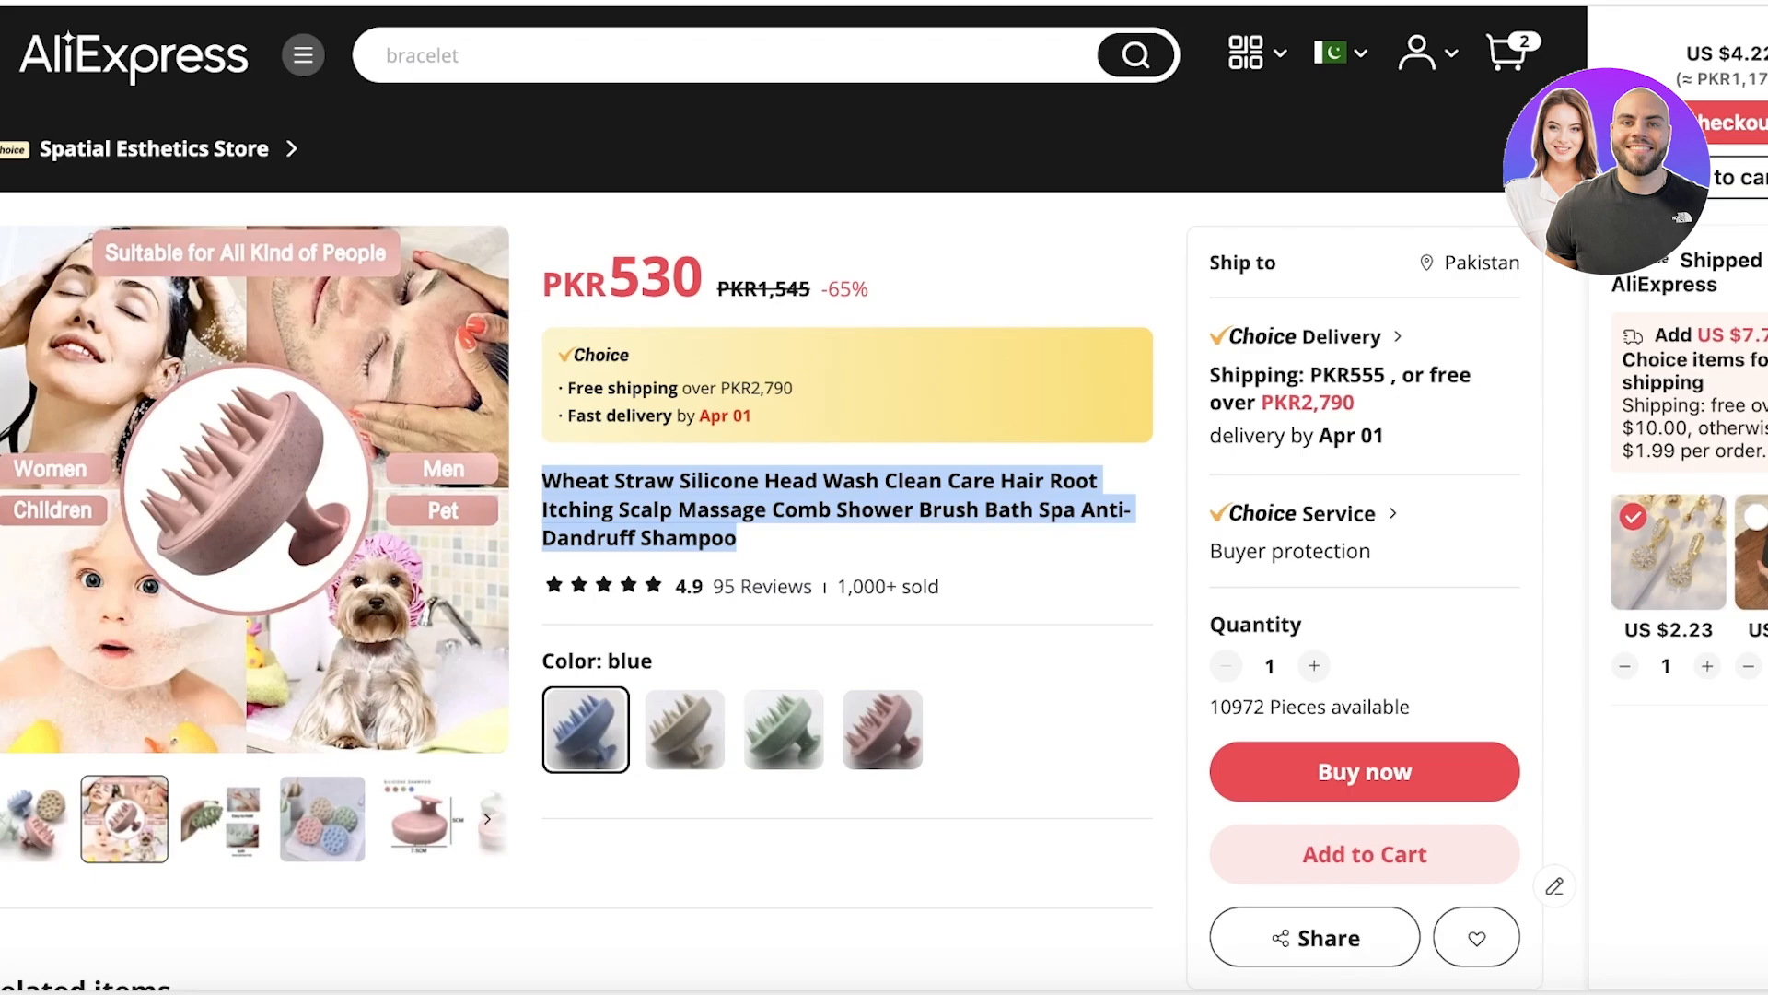
key(ctrl+shift+Tab)
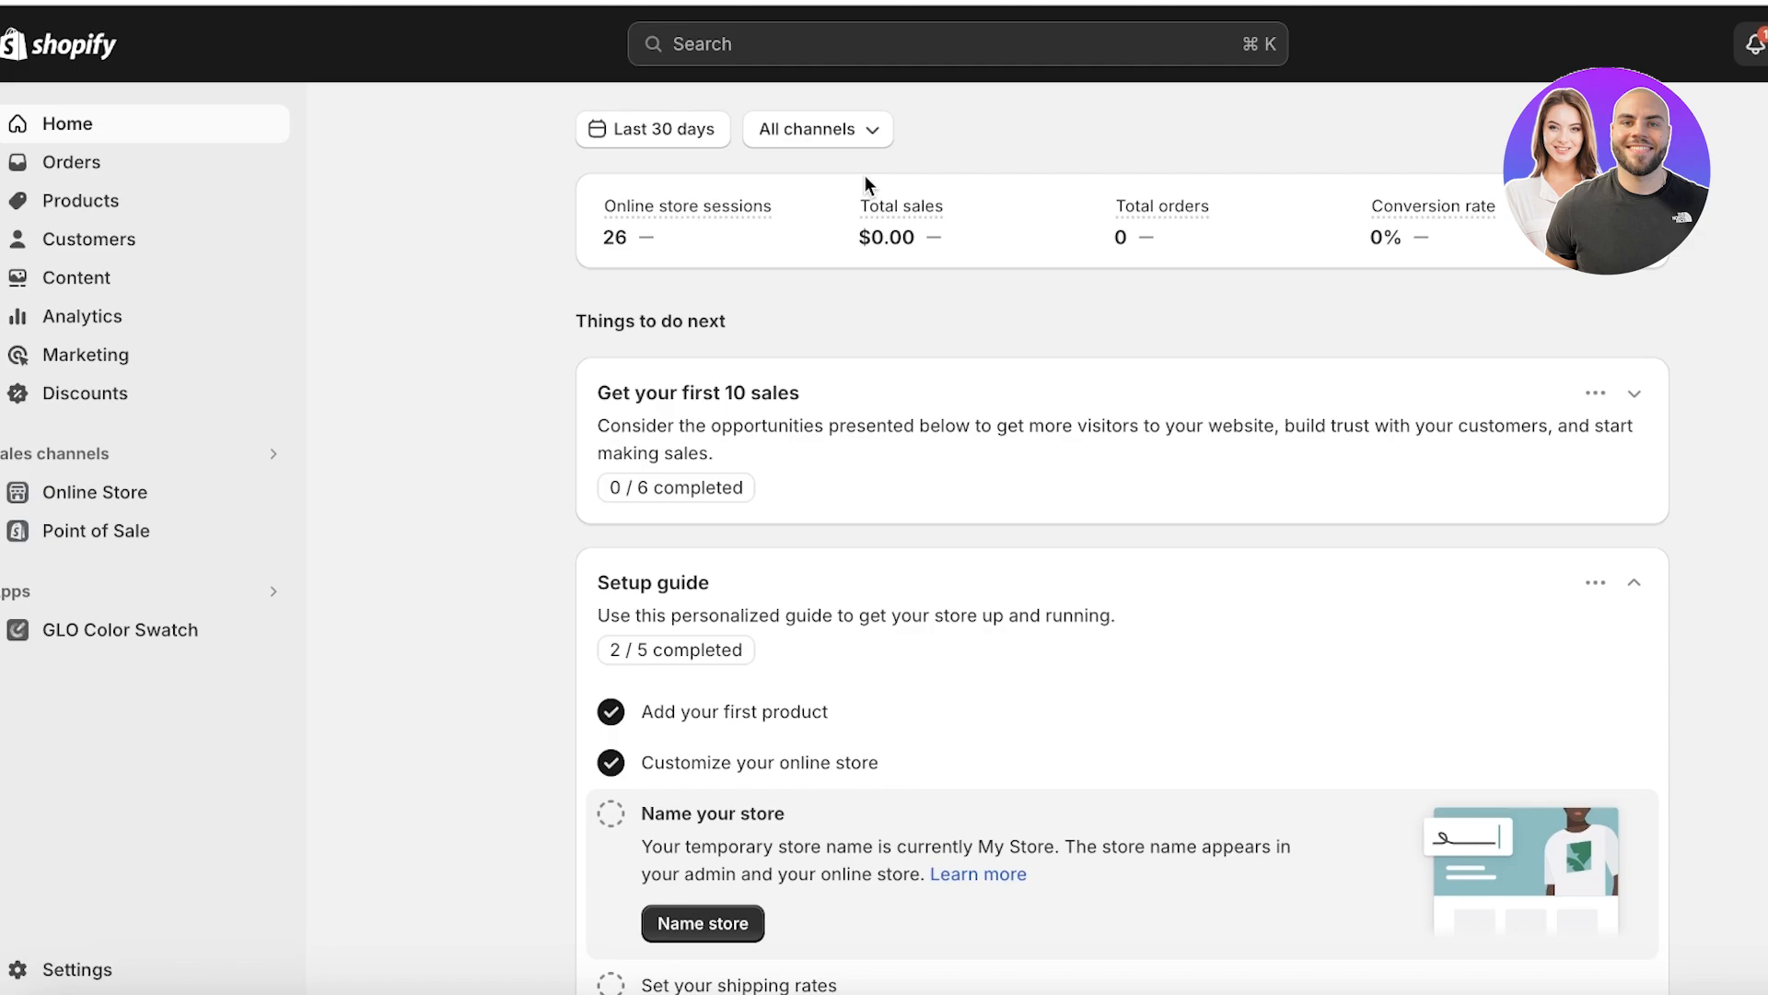
click(81, 201)
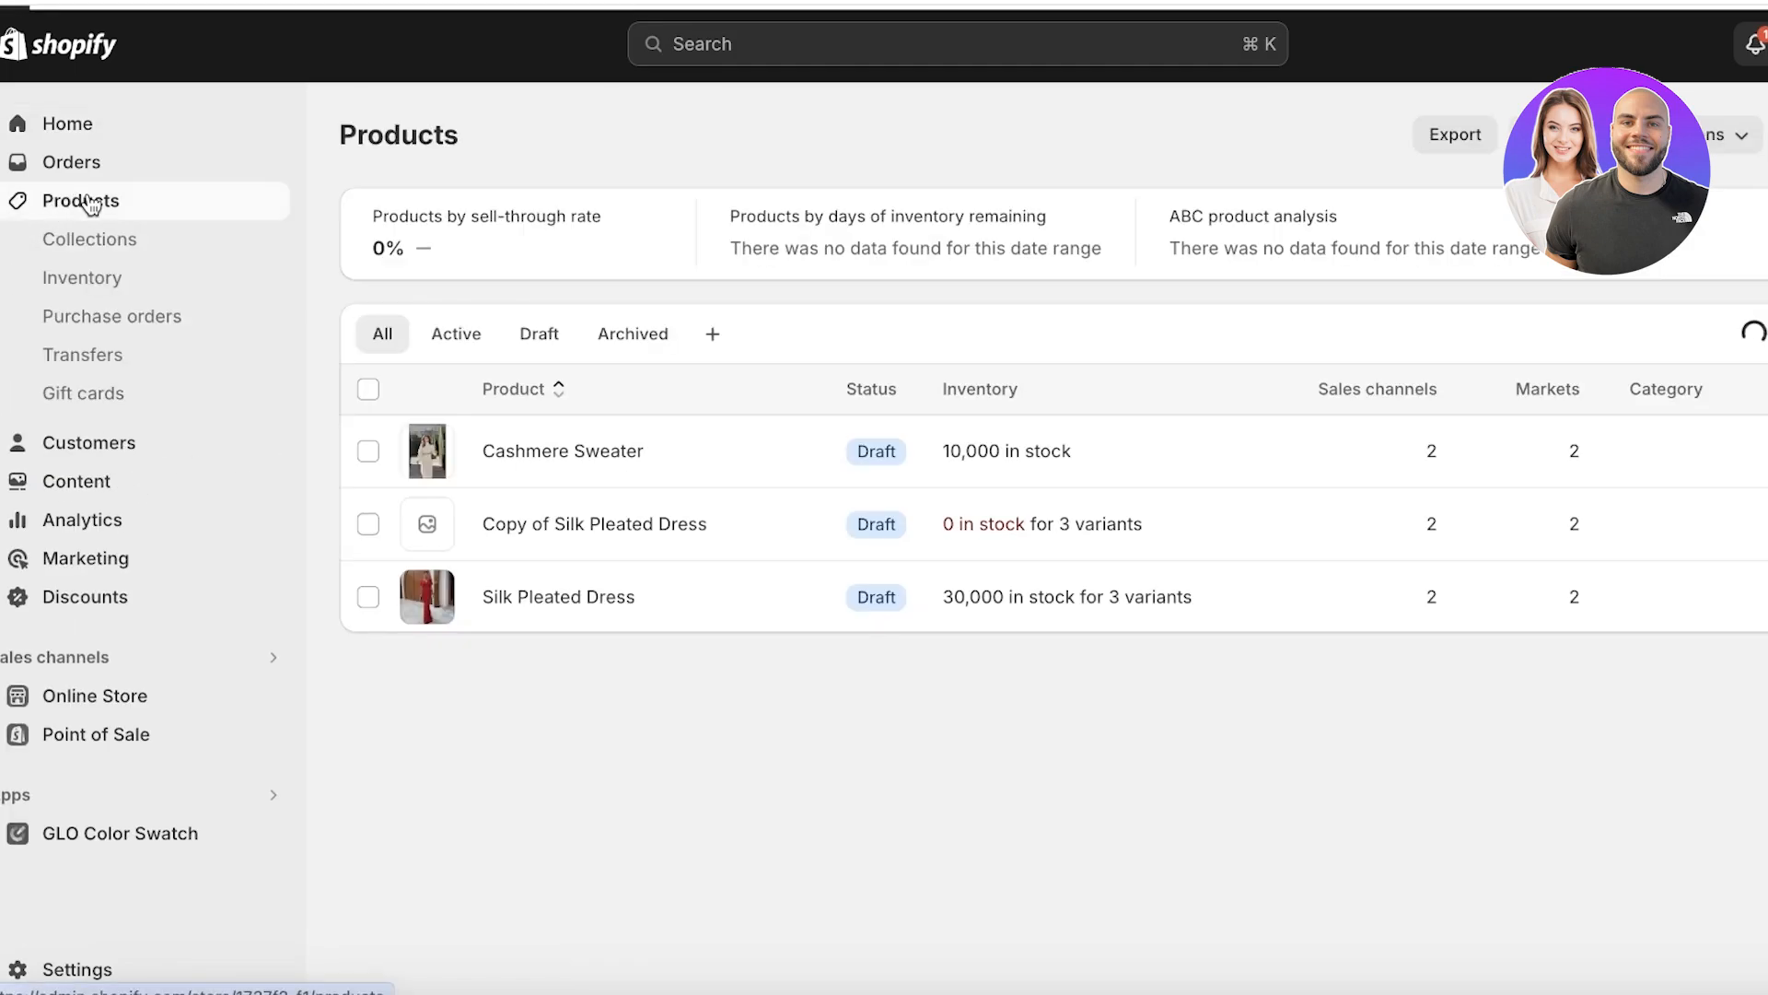
click(1767, 134)
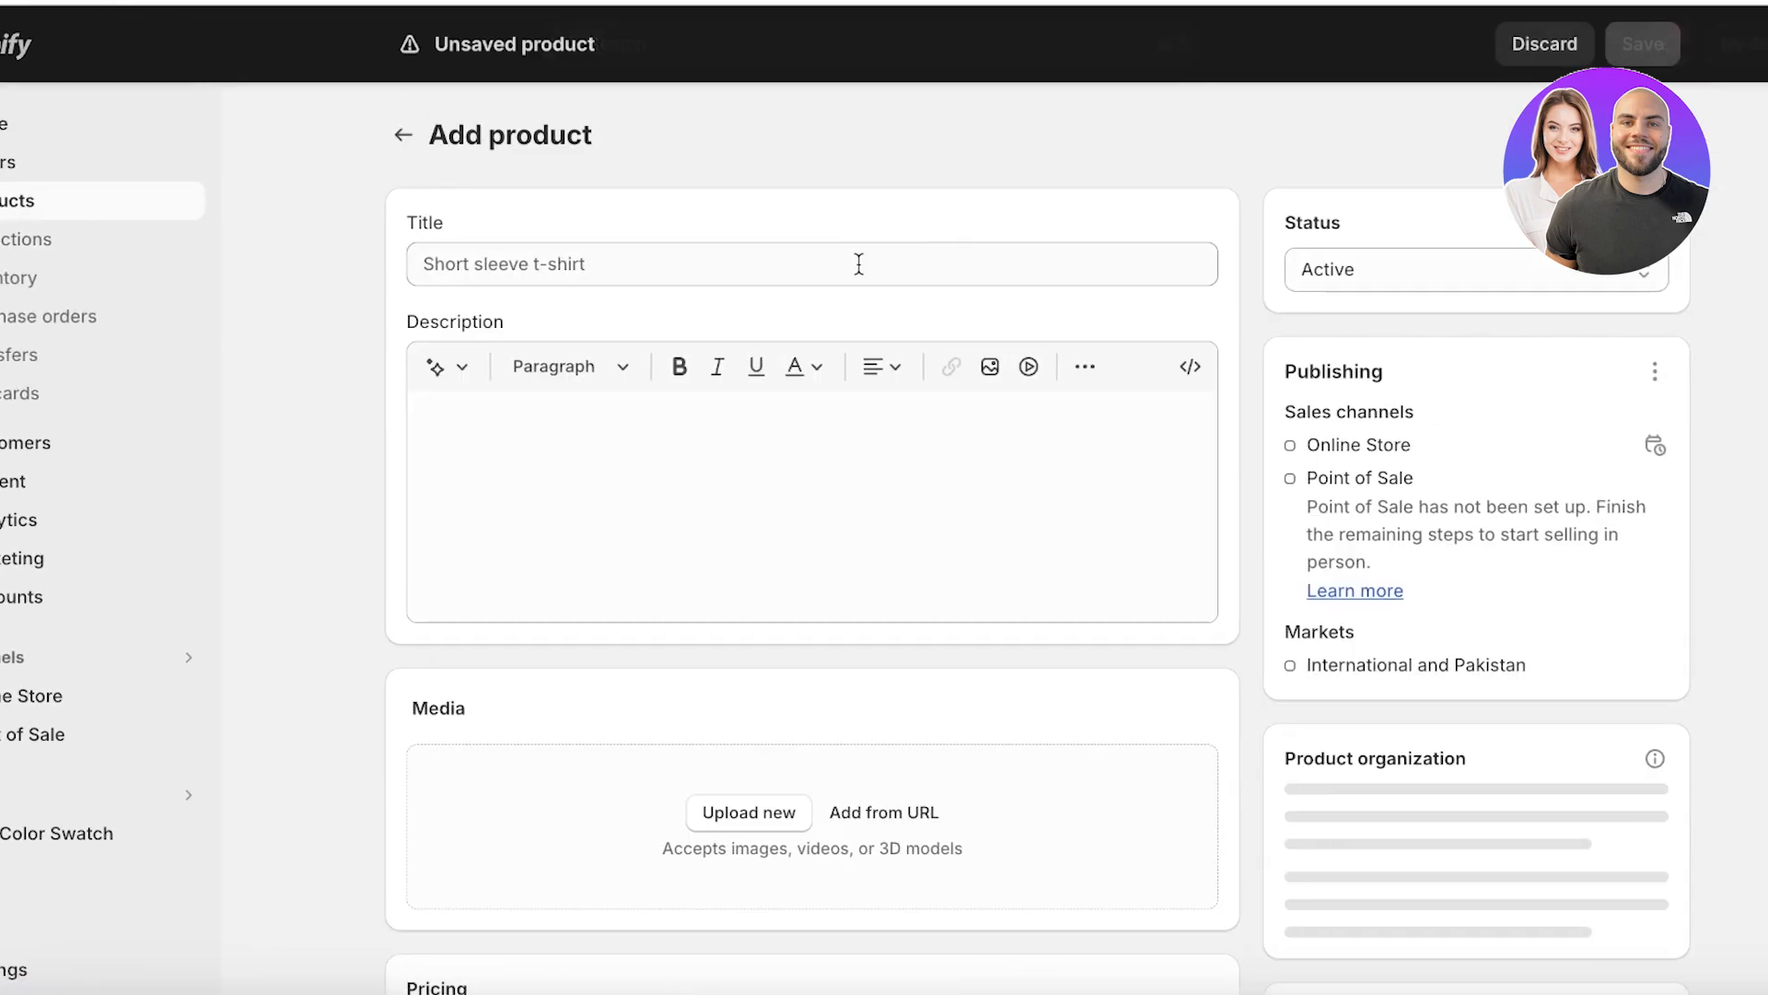
click(782, 265)
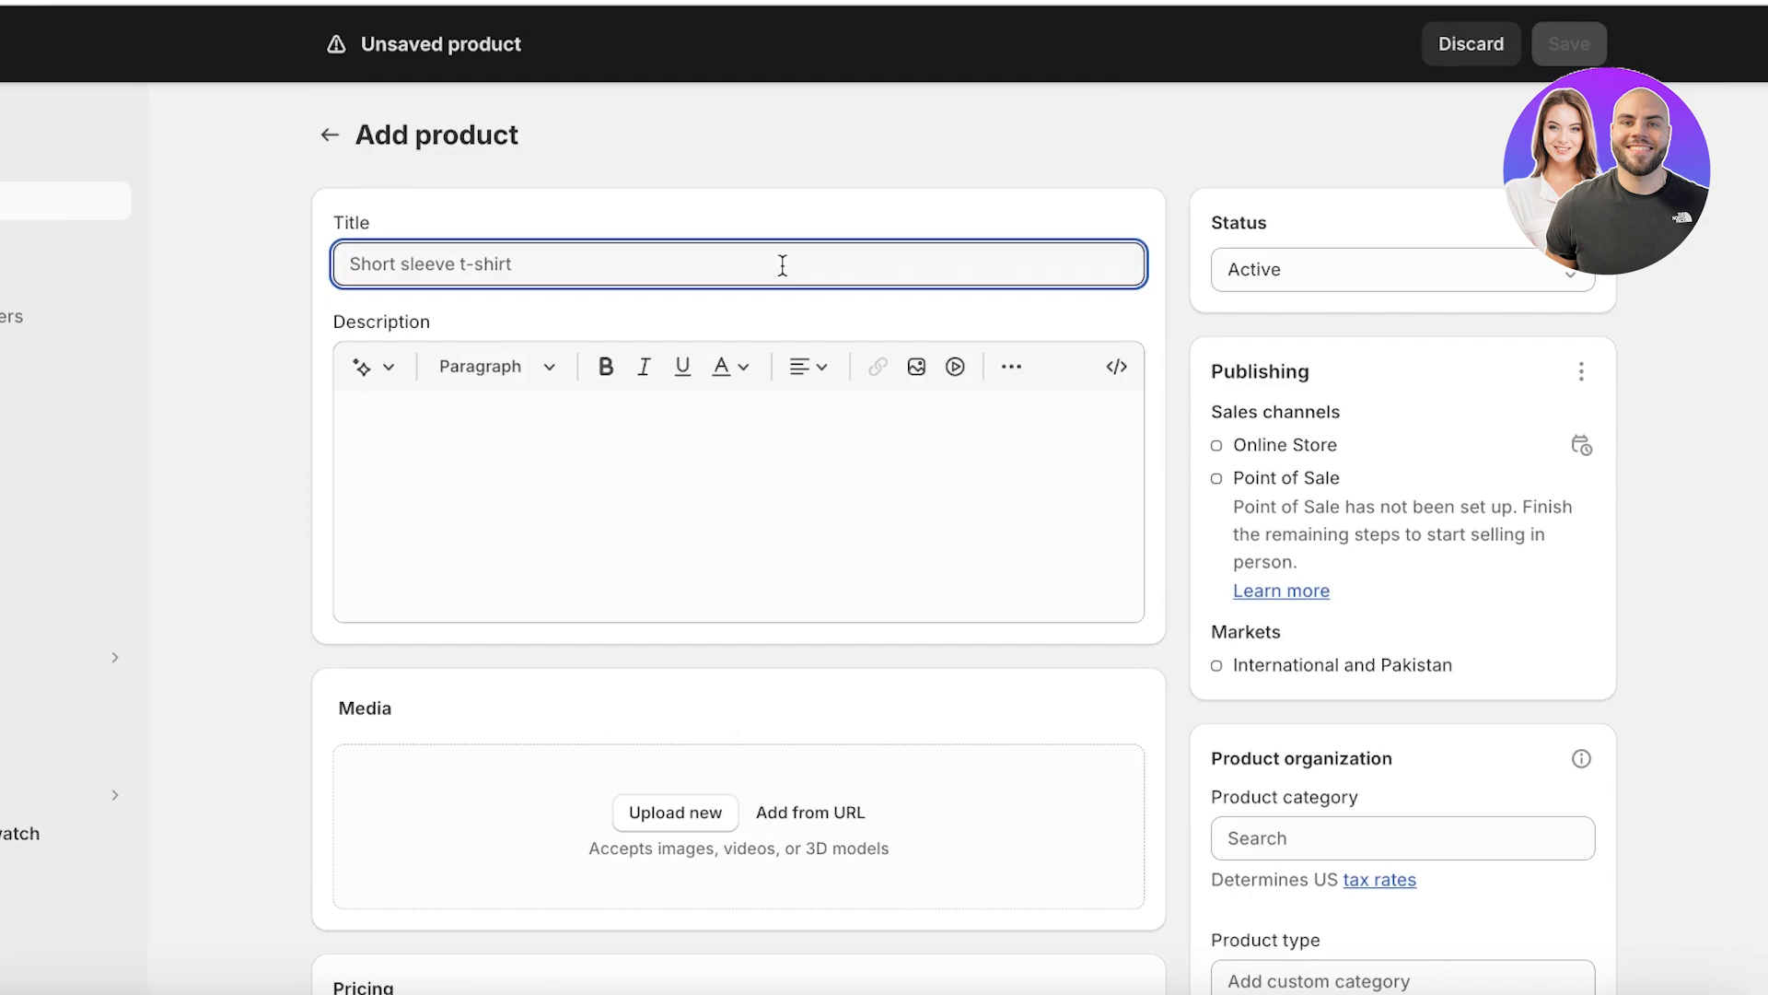
text(Scalp Scr)
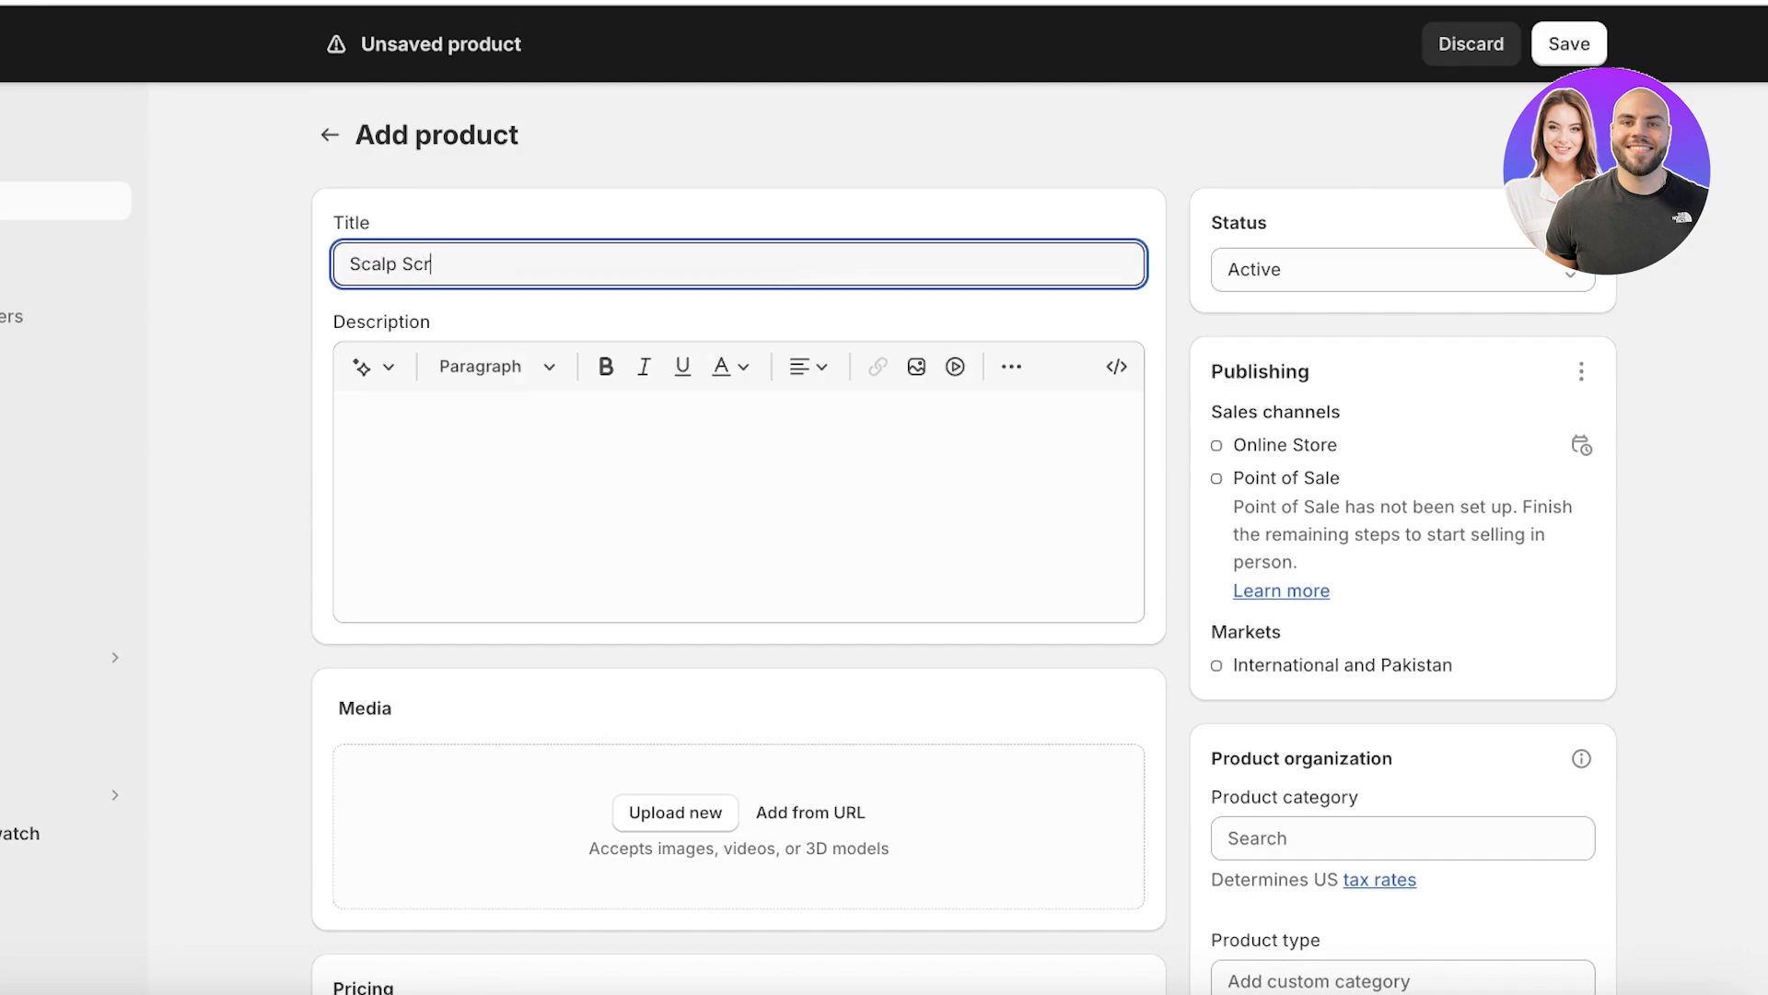
text(ubber for)
key(Tab)
- Generate and keep a product description from the keywords "organic, silicone, good for hair health, improves scalp health, reduces dandruff. silicone dcrubber"
click(387, 368)
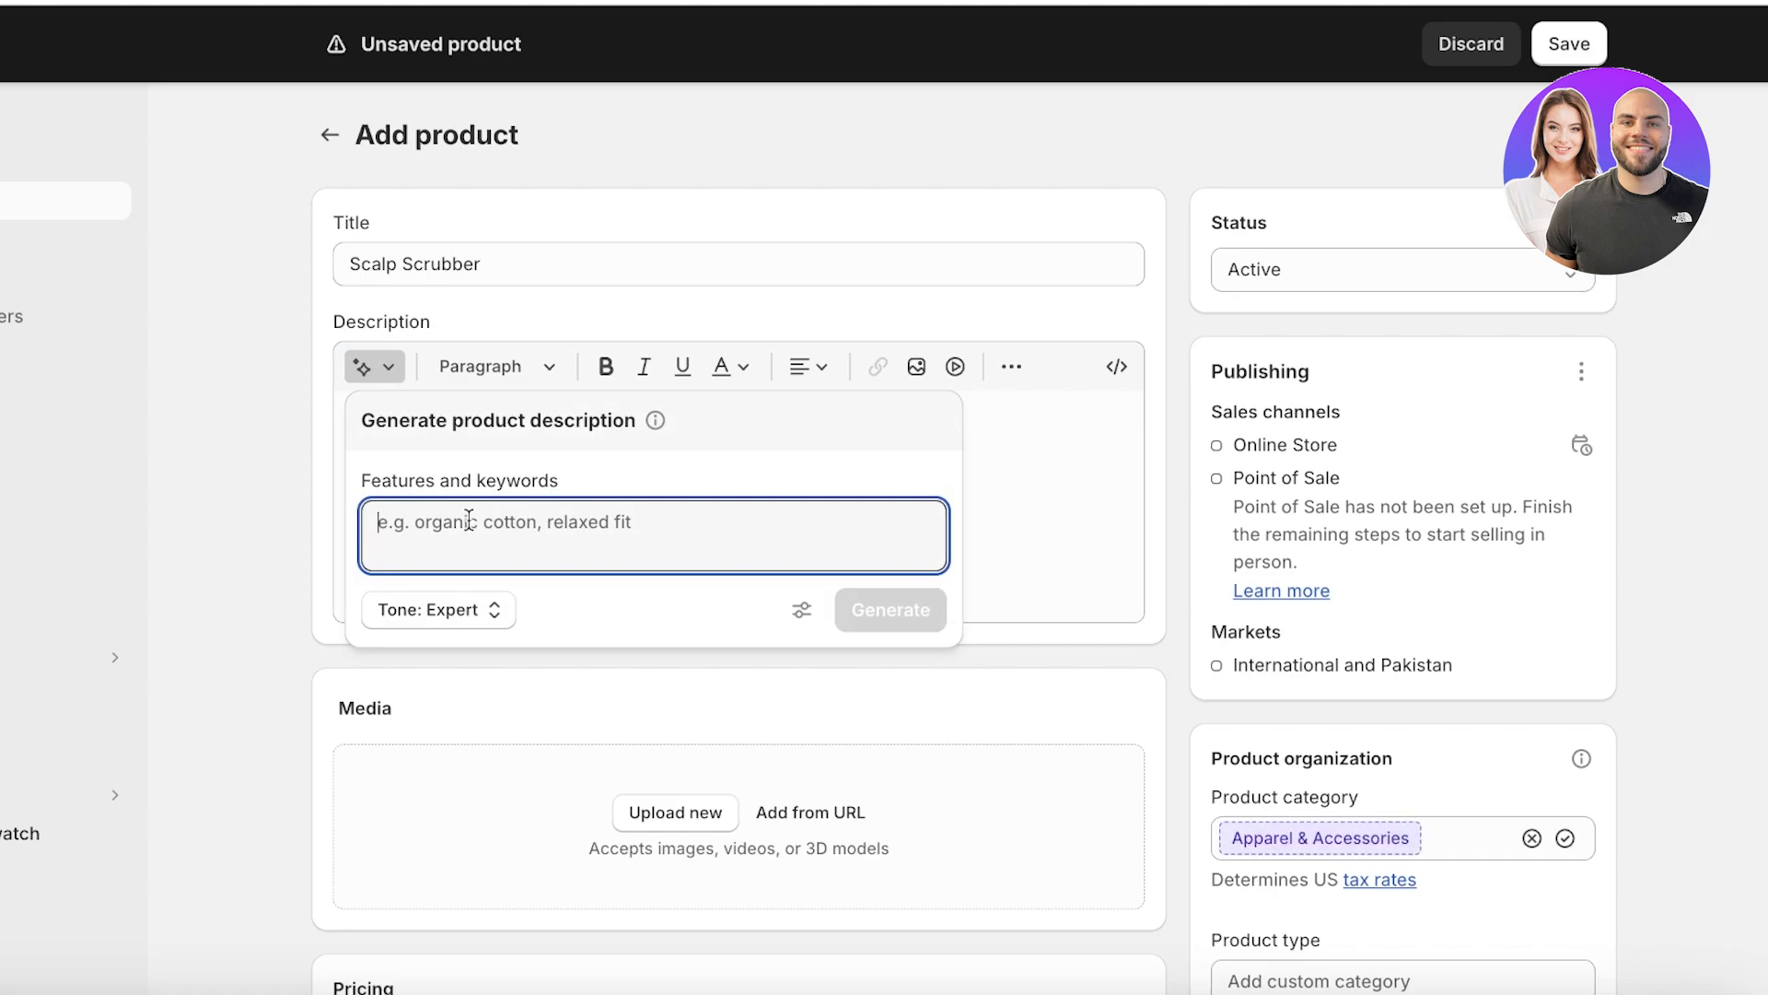
text(organic)
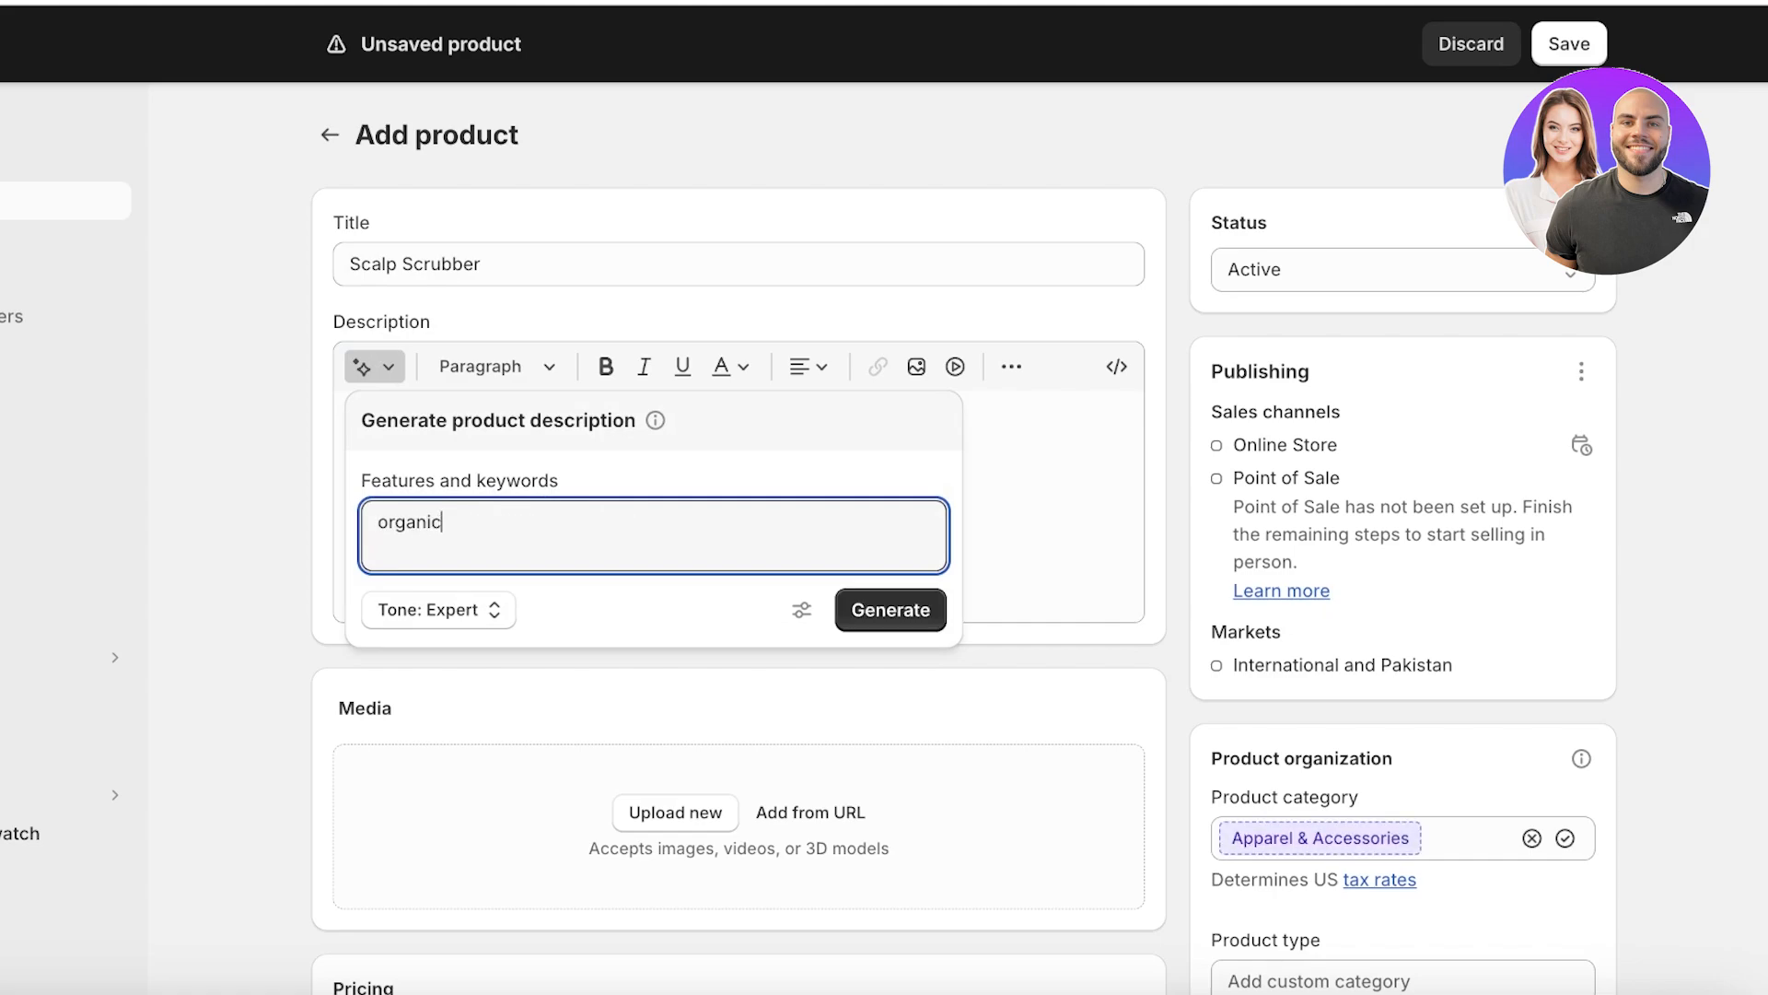
text(, silicone, goof)
key(BackSpace)
text(good for hair)
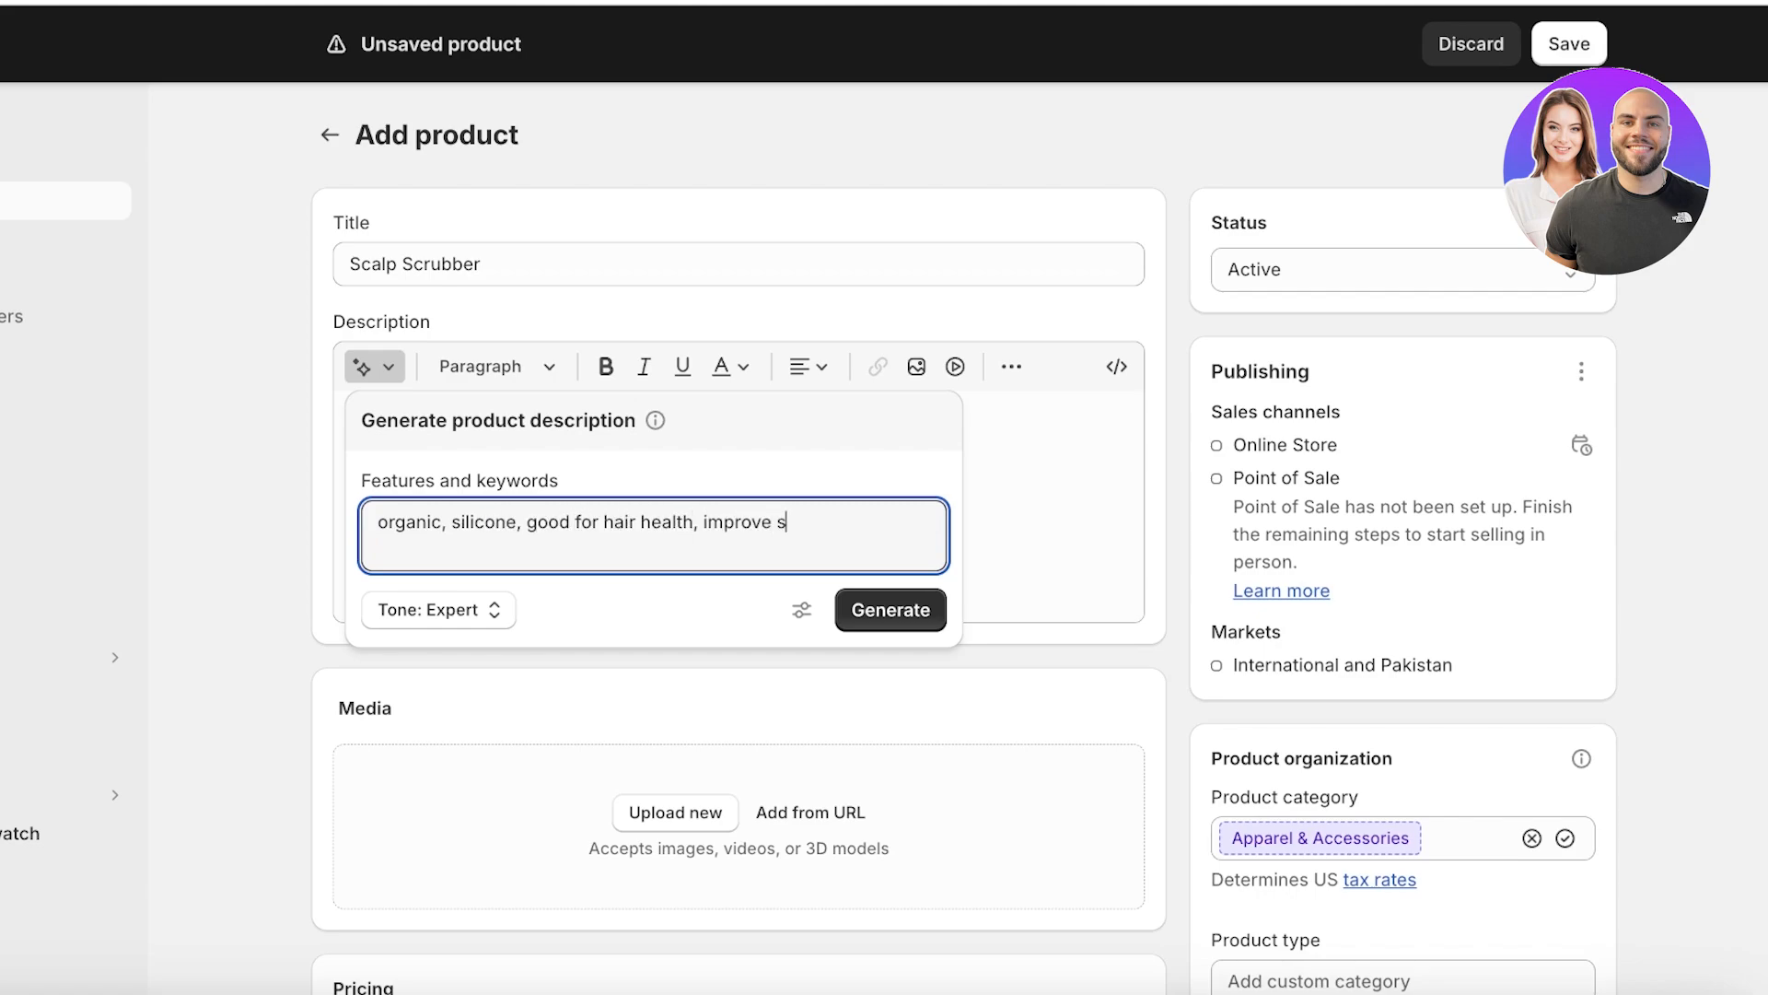
text( health, improves scalp health, reduces dandruff. sil)
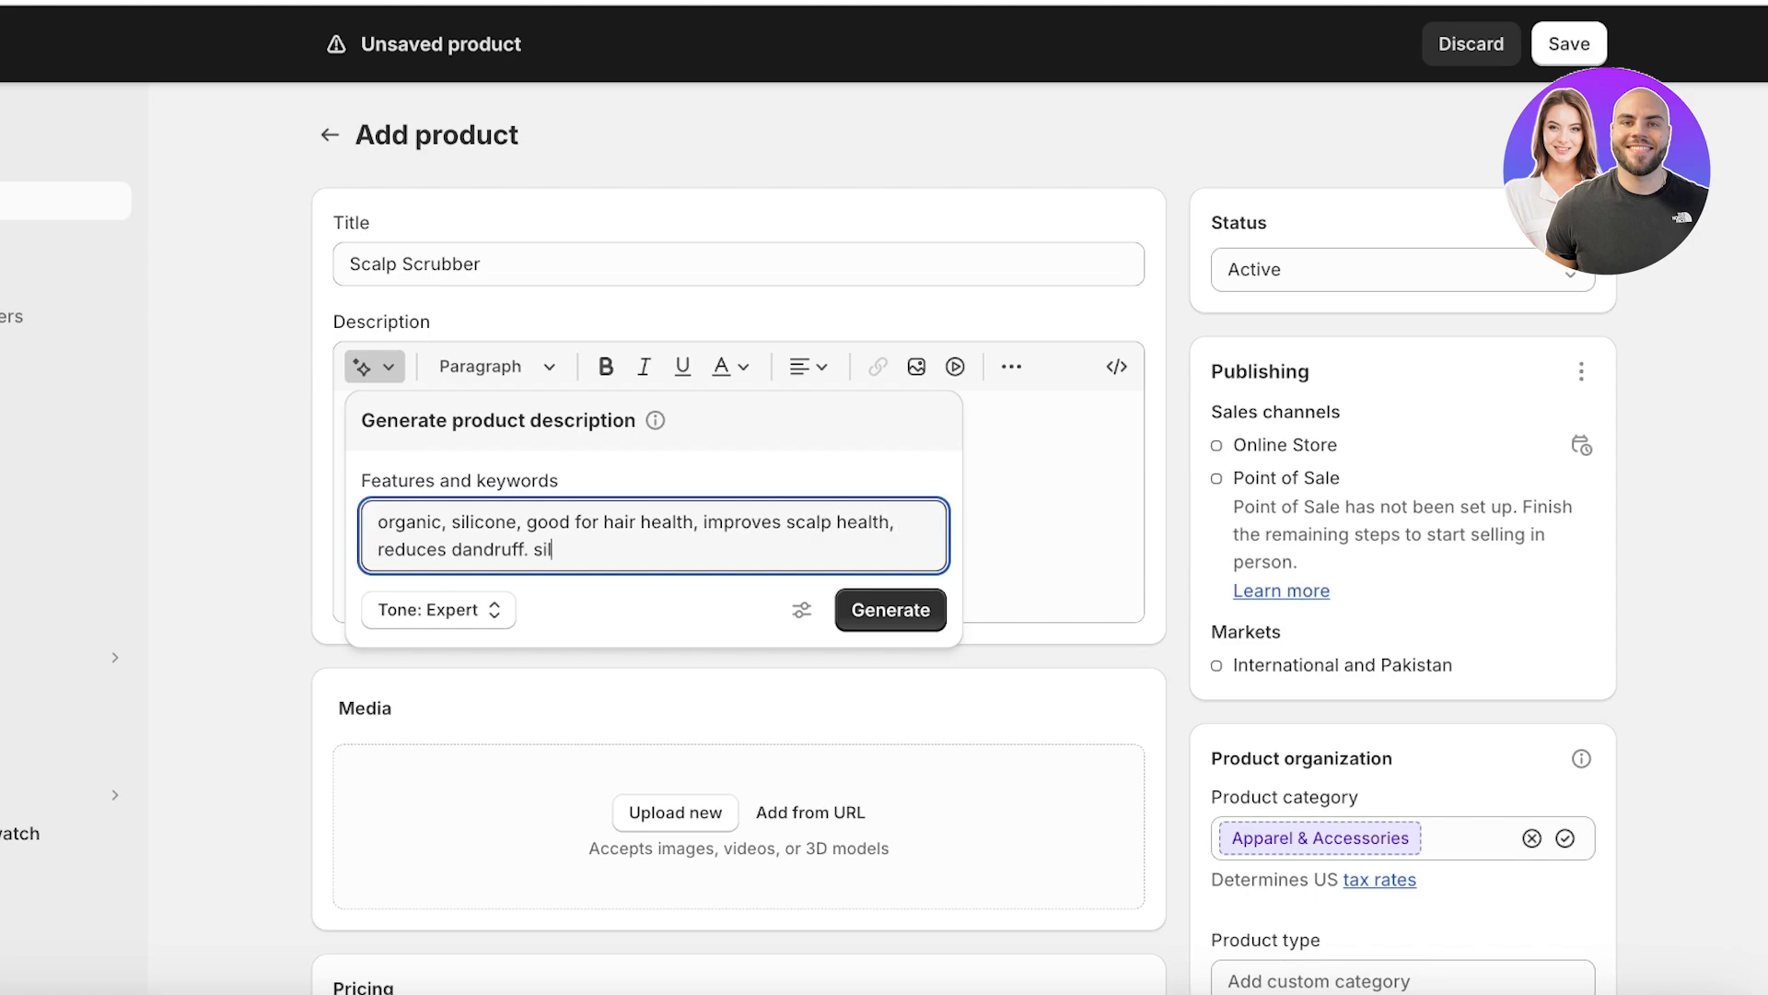
text(icone dcrubber)
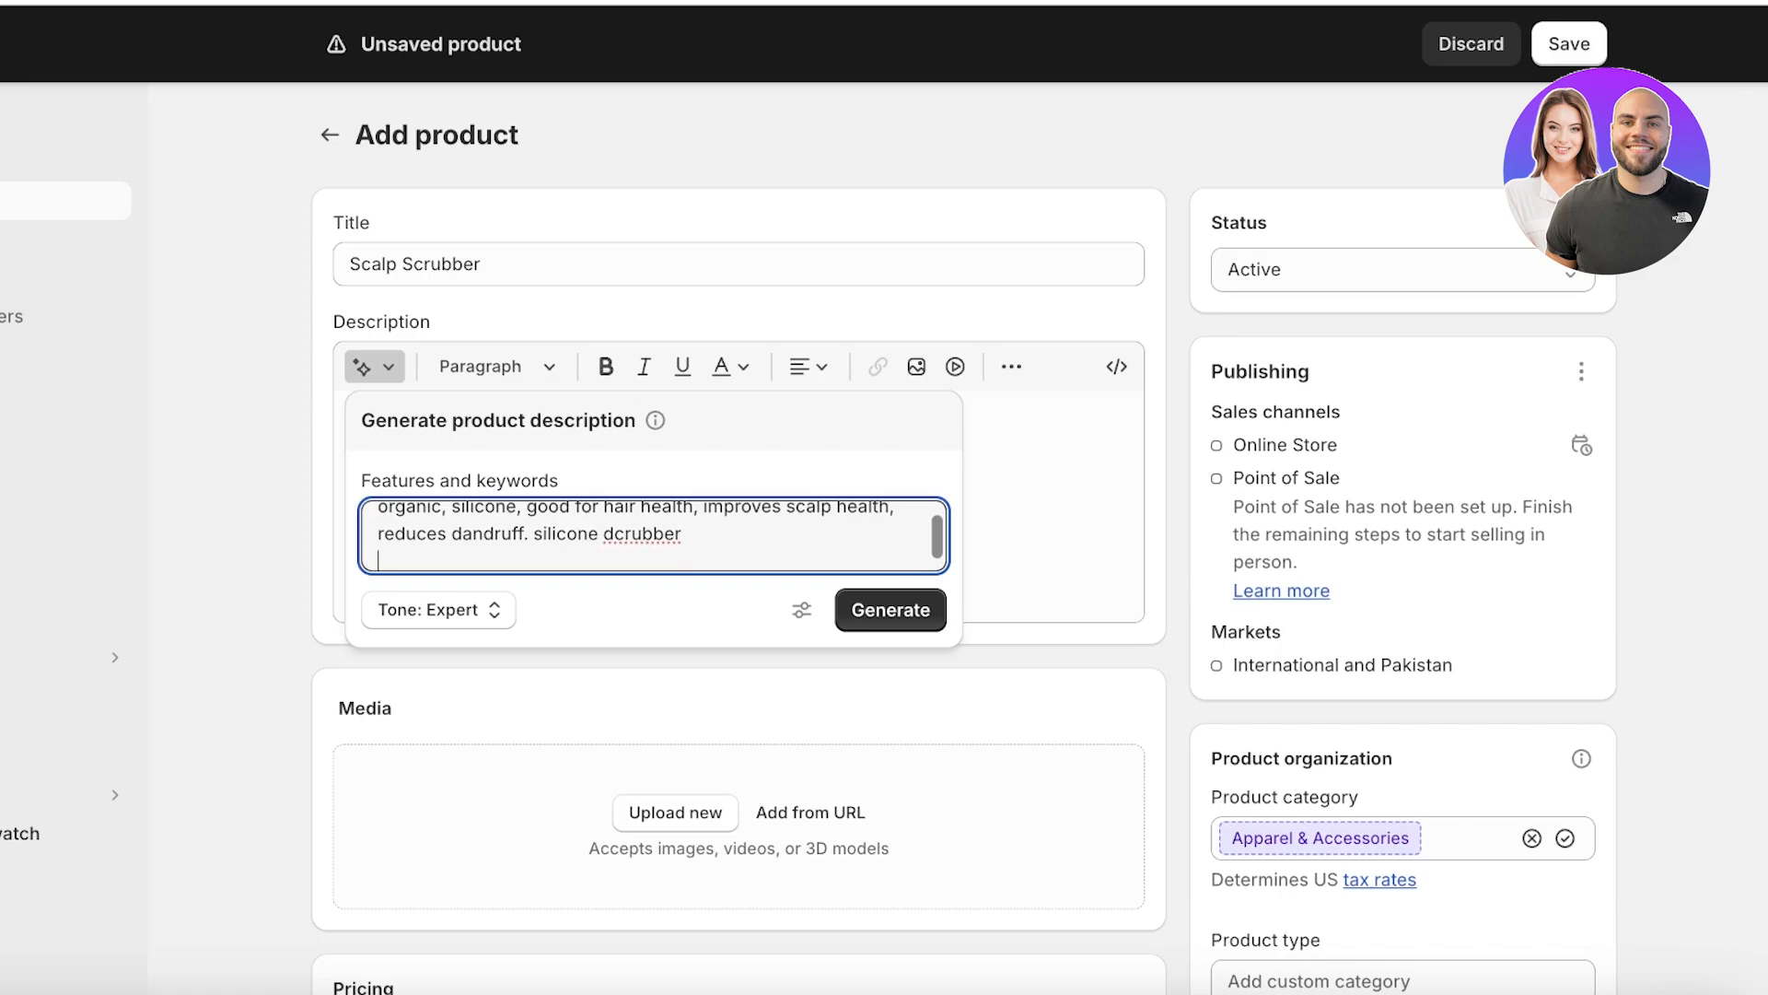
click(891, 610)
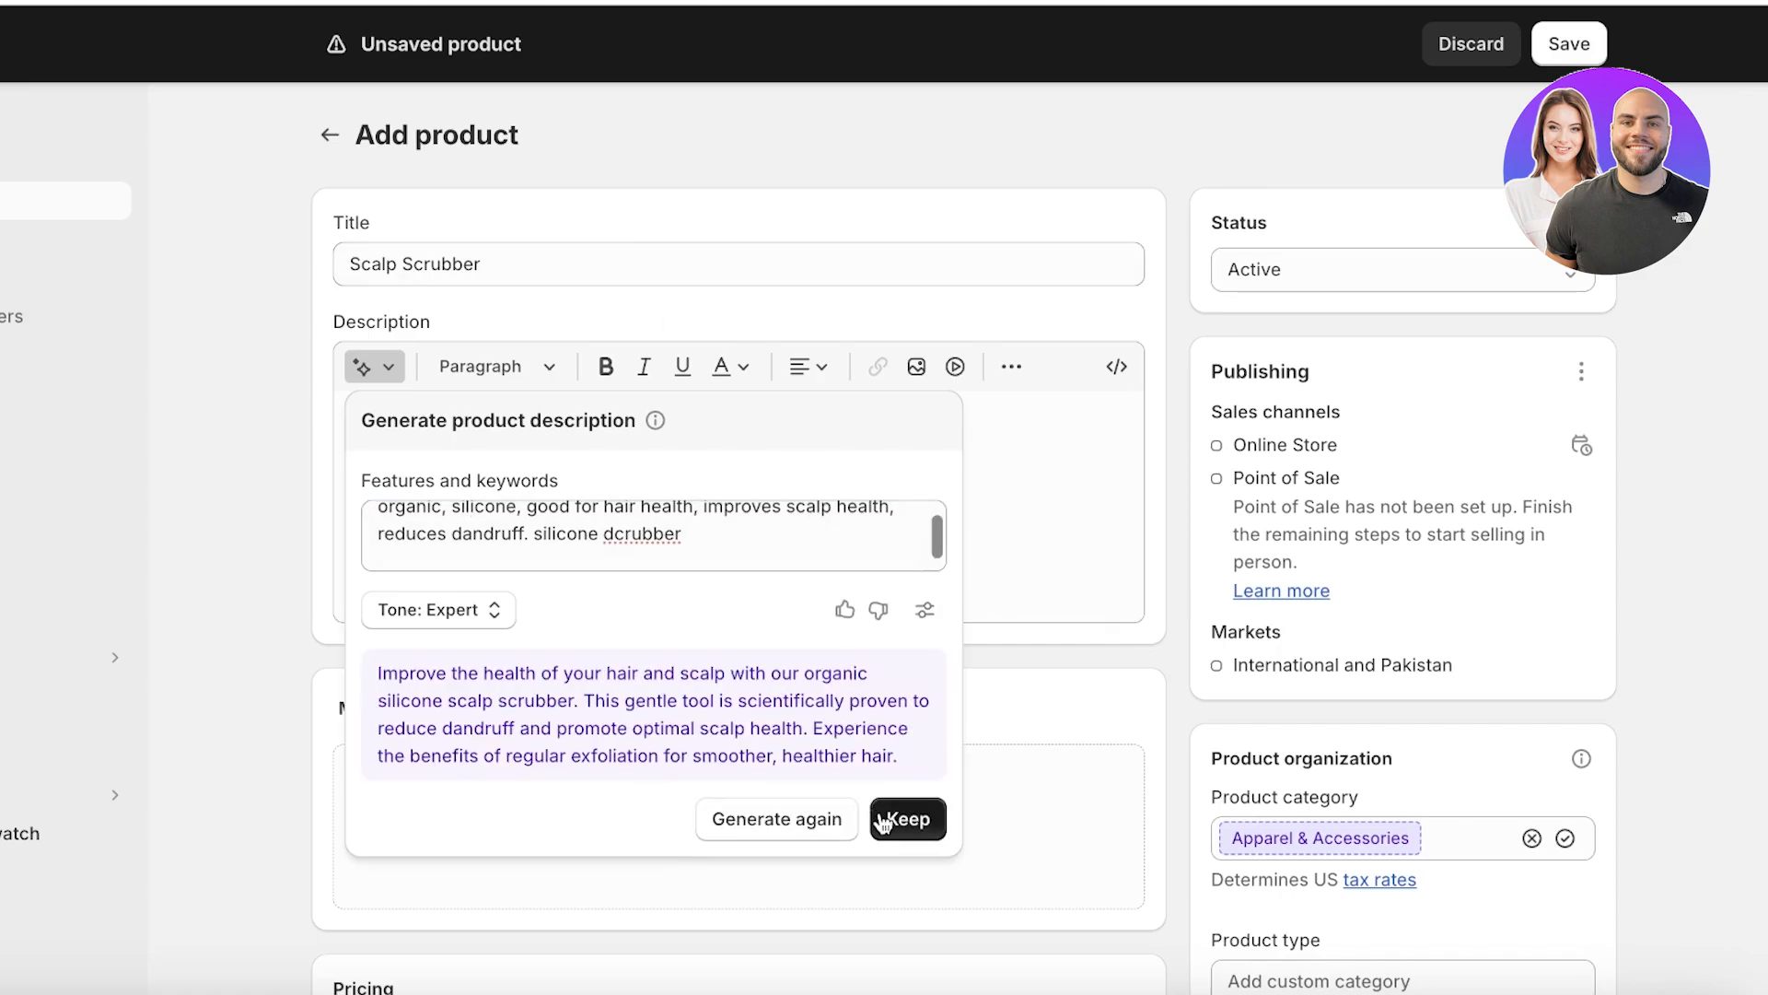
click(882, 819)
- Upload all nine images from the "one product" folder in Downloads as the product's media
scroll(632, 502, down, 1)
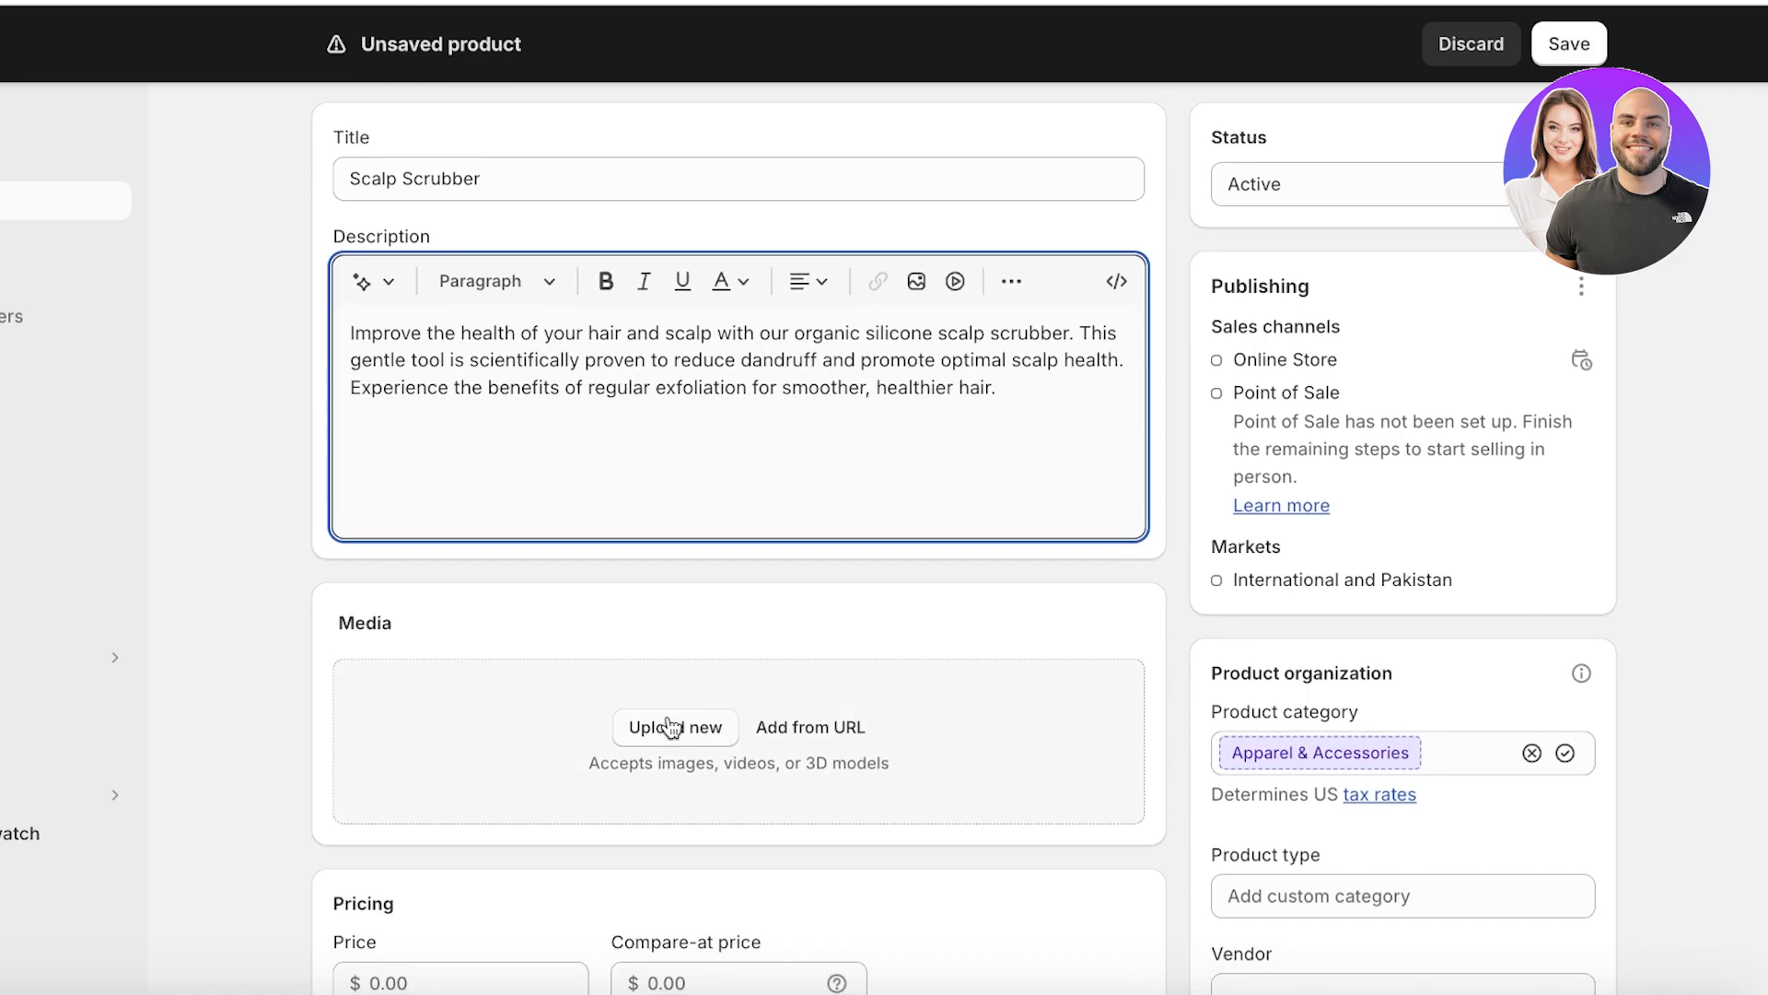
click(670, 727)
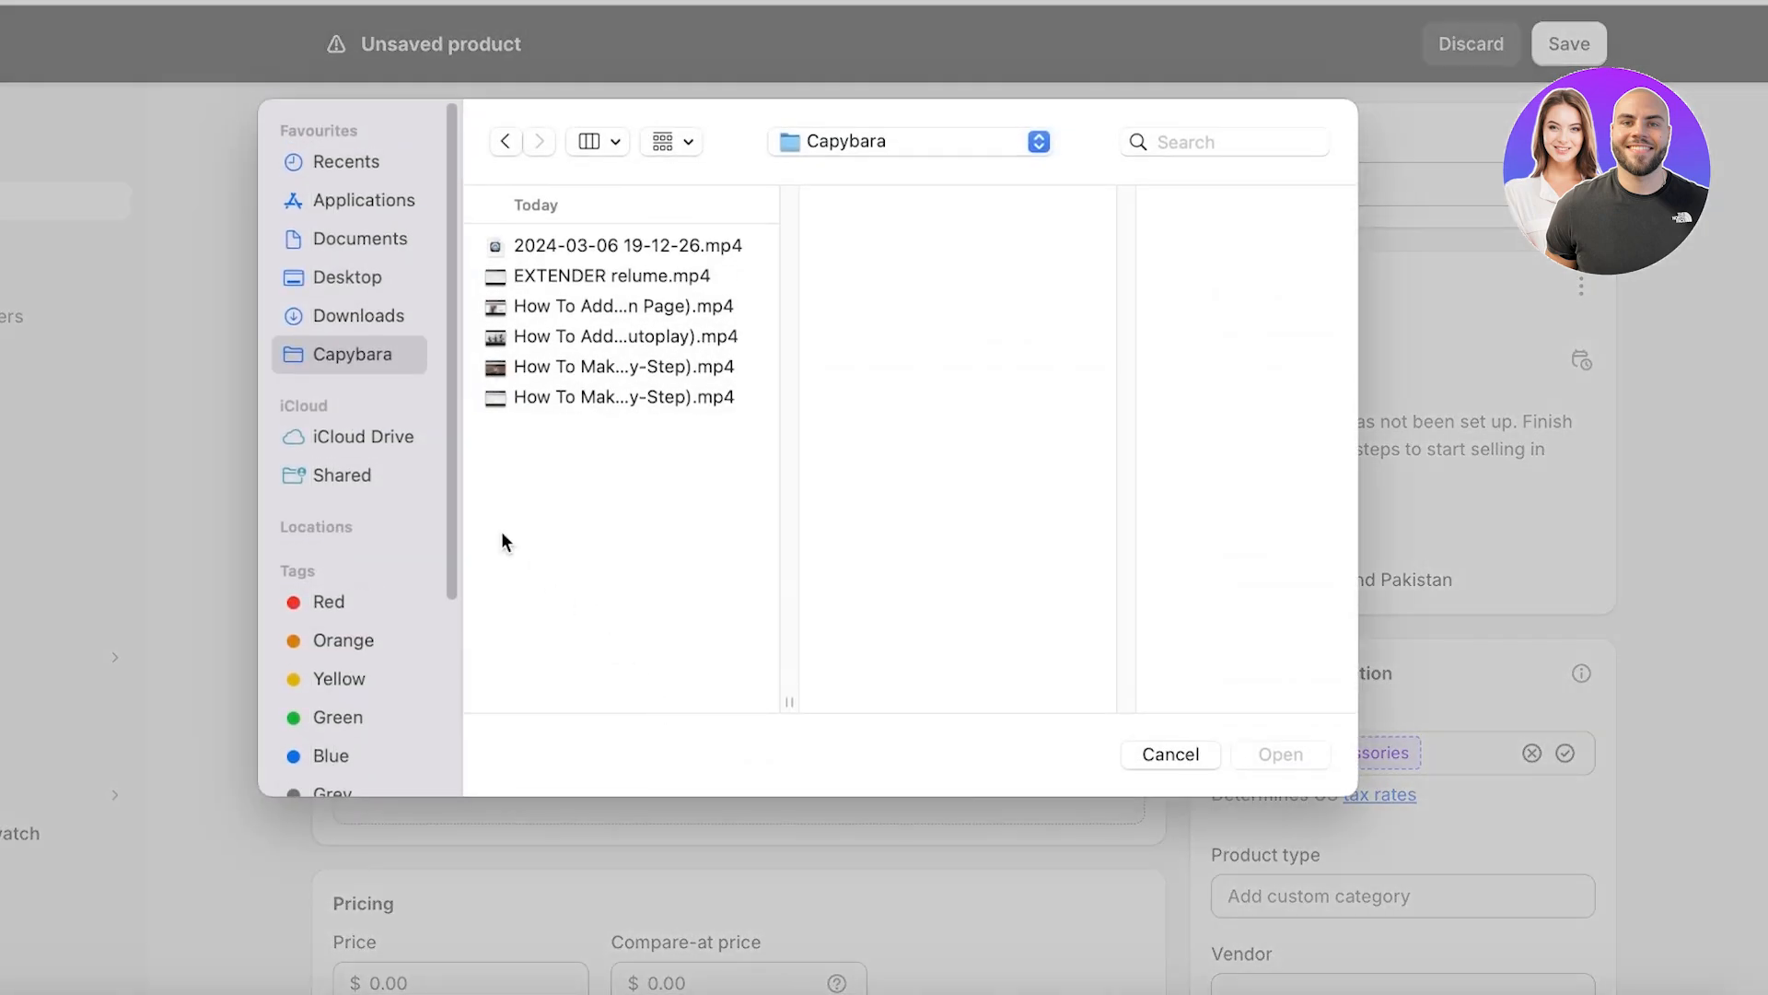
click(335, 319)
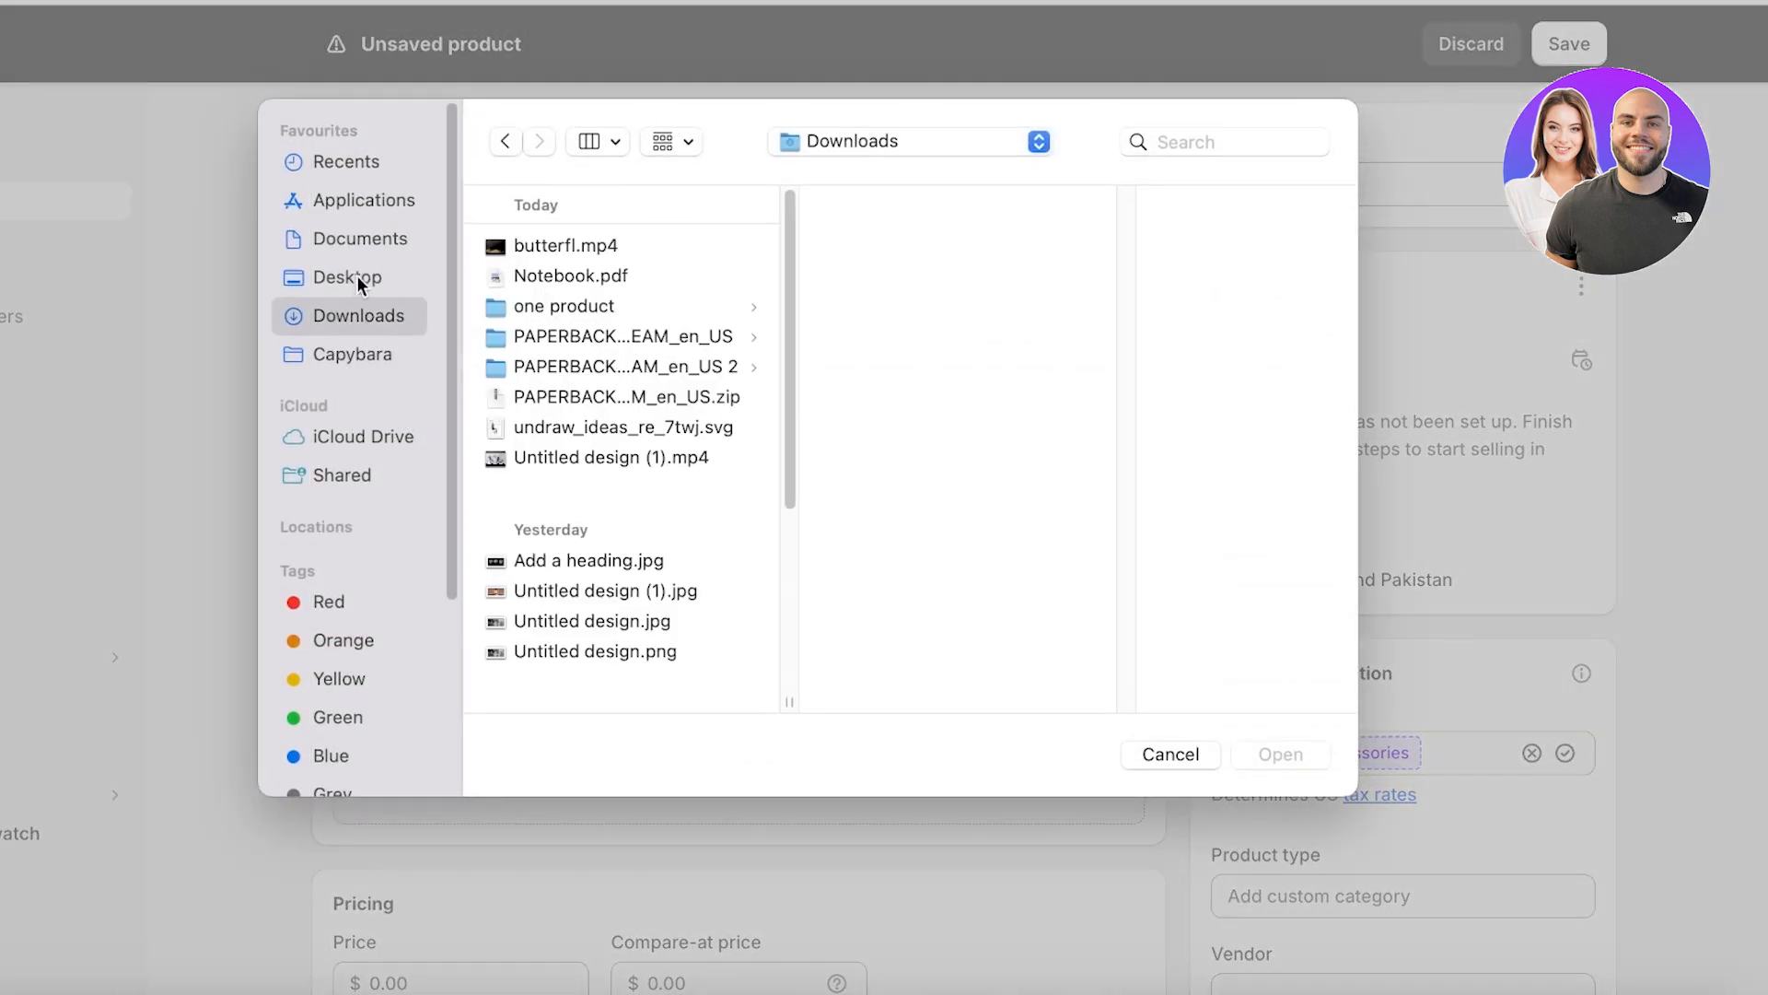
click(553, 306)
click(959, 544)
key(super+a)
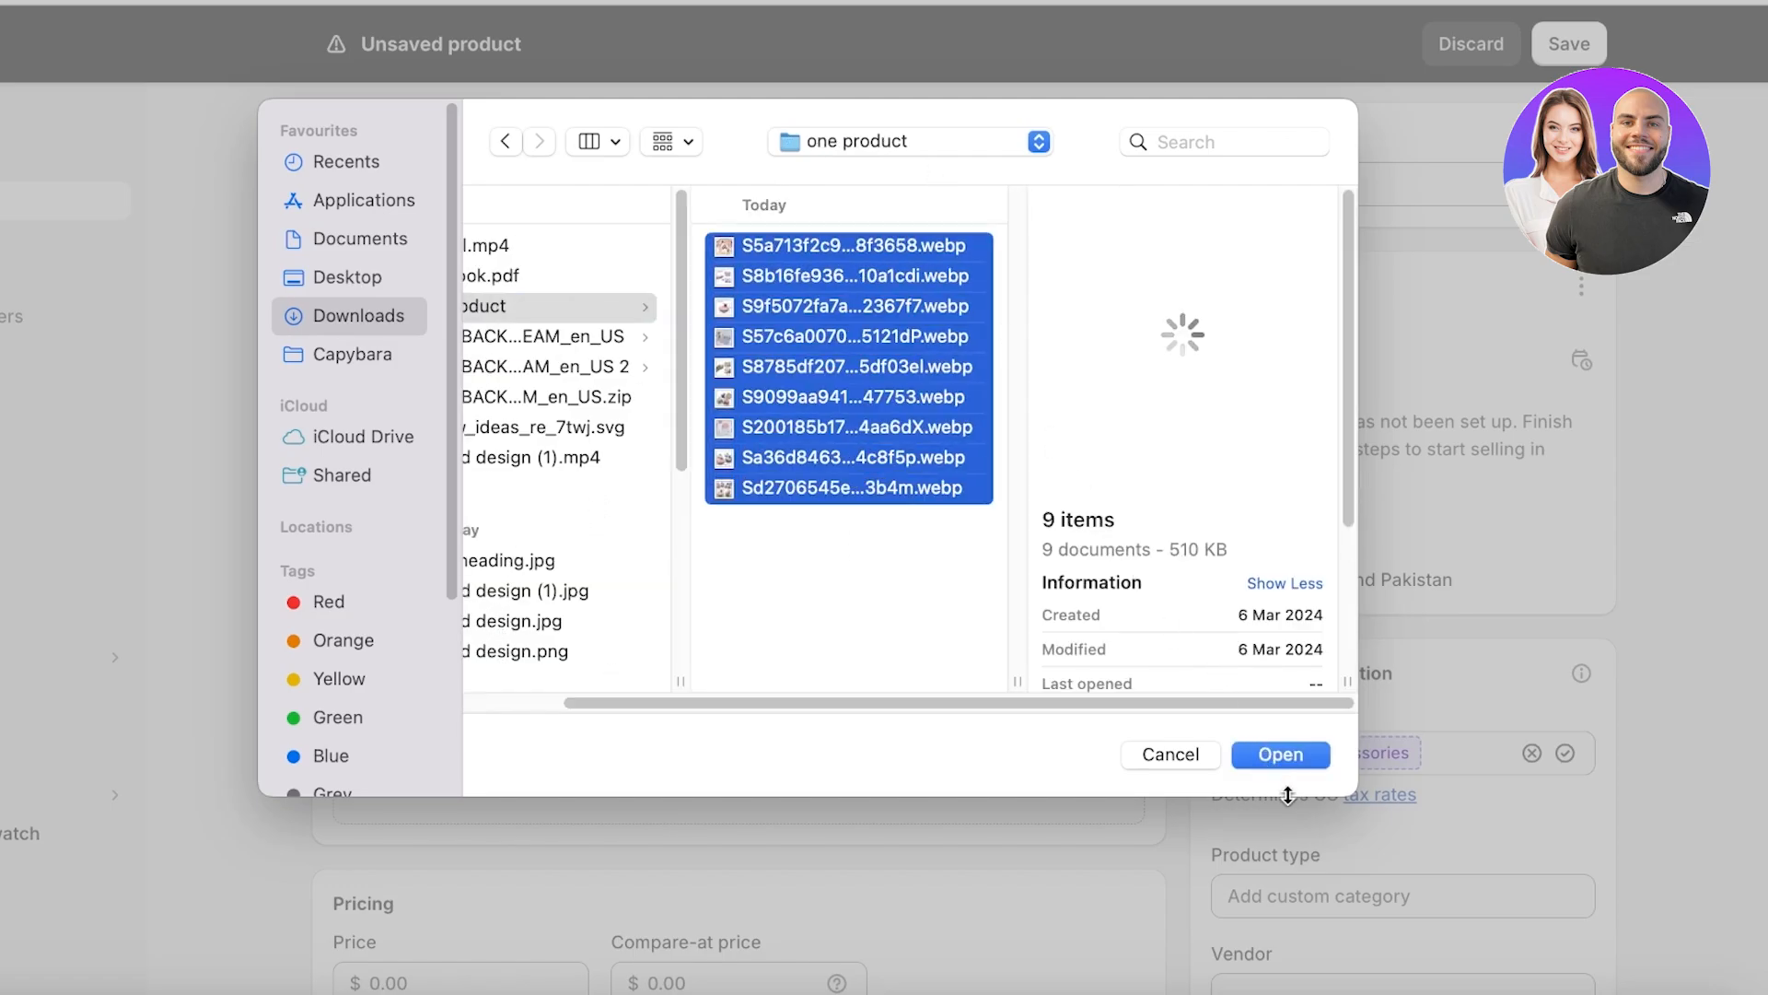
click(1280, 754)
scroll(545, 602, down, 3)
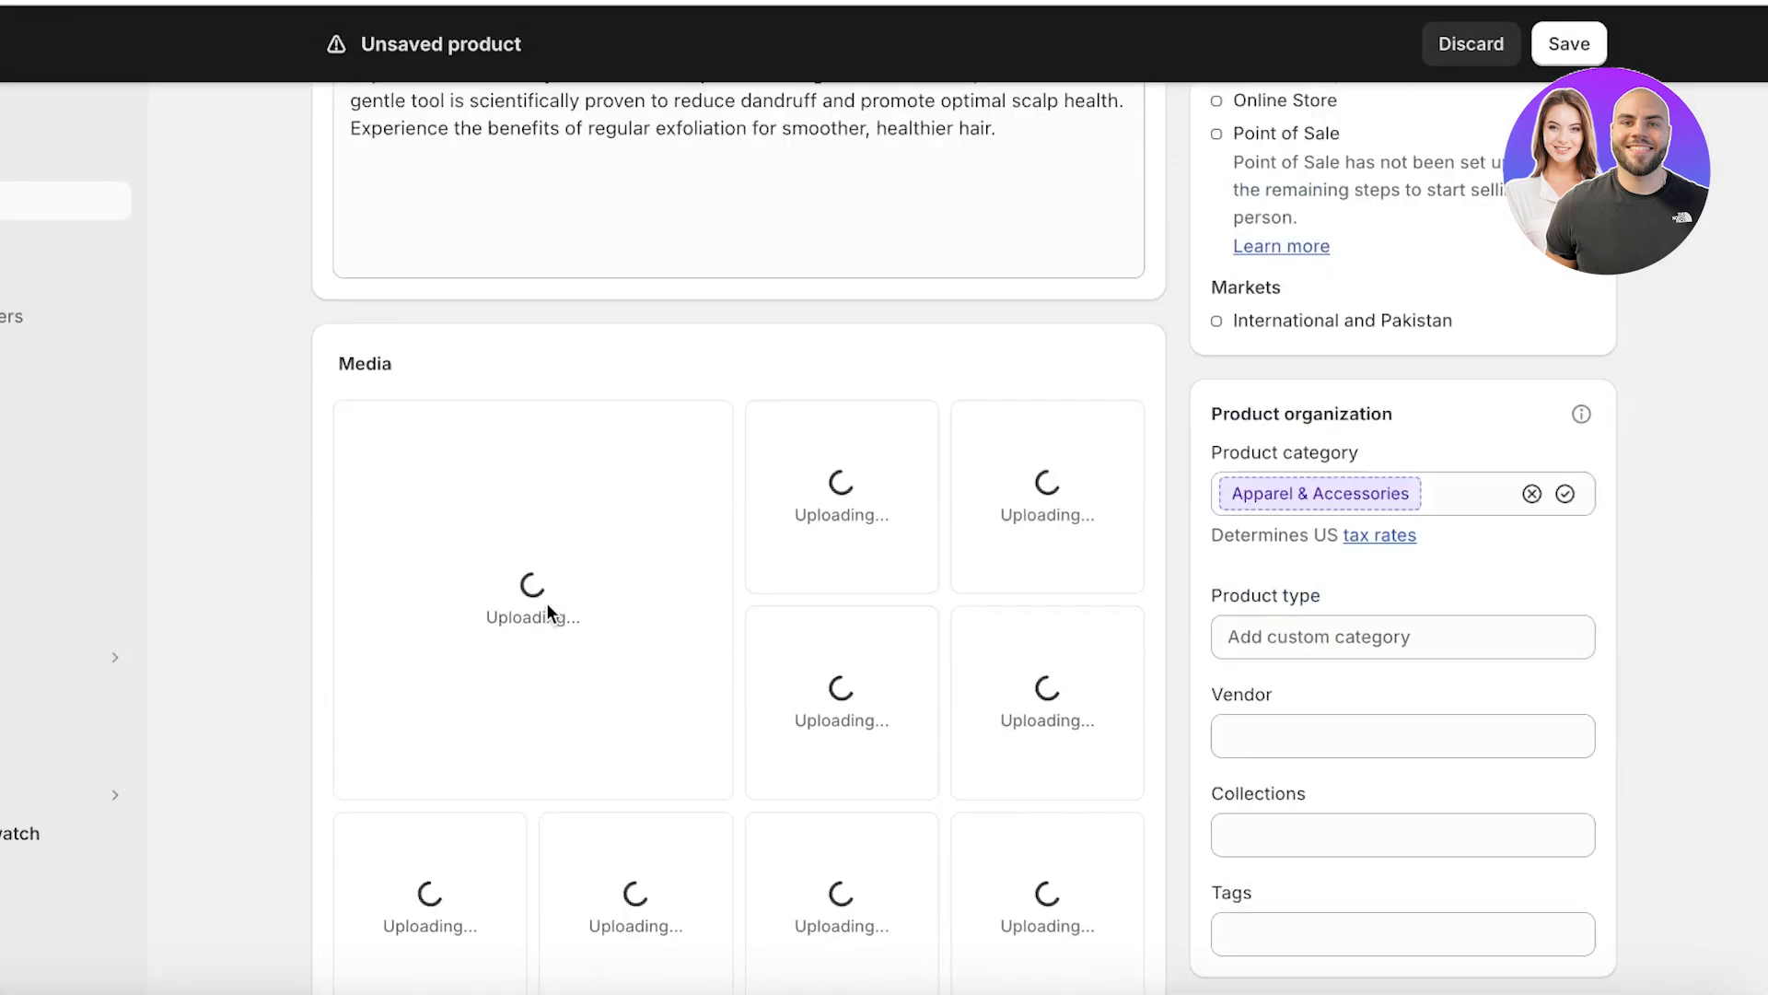
- Select Active as the product's status and look over the uploaded media and product organization
scroll(545, 602, down, 8)
scroll(1302, 396, up, 10)
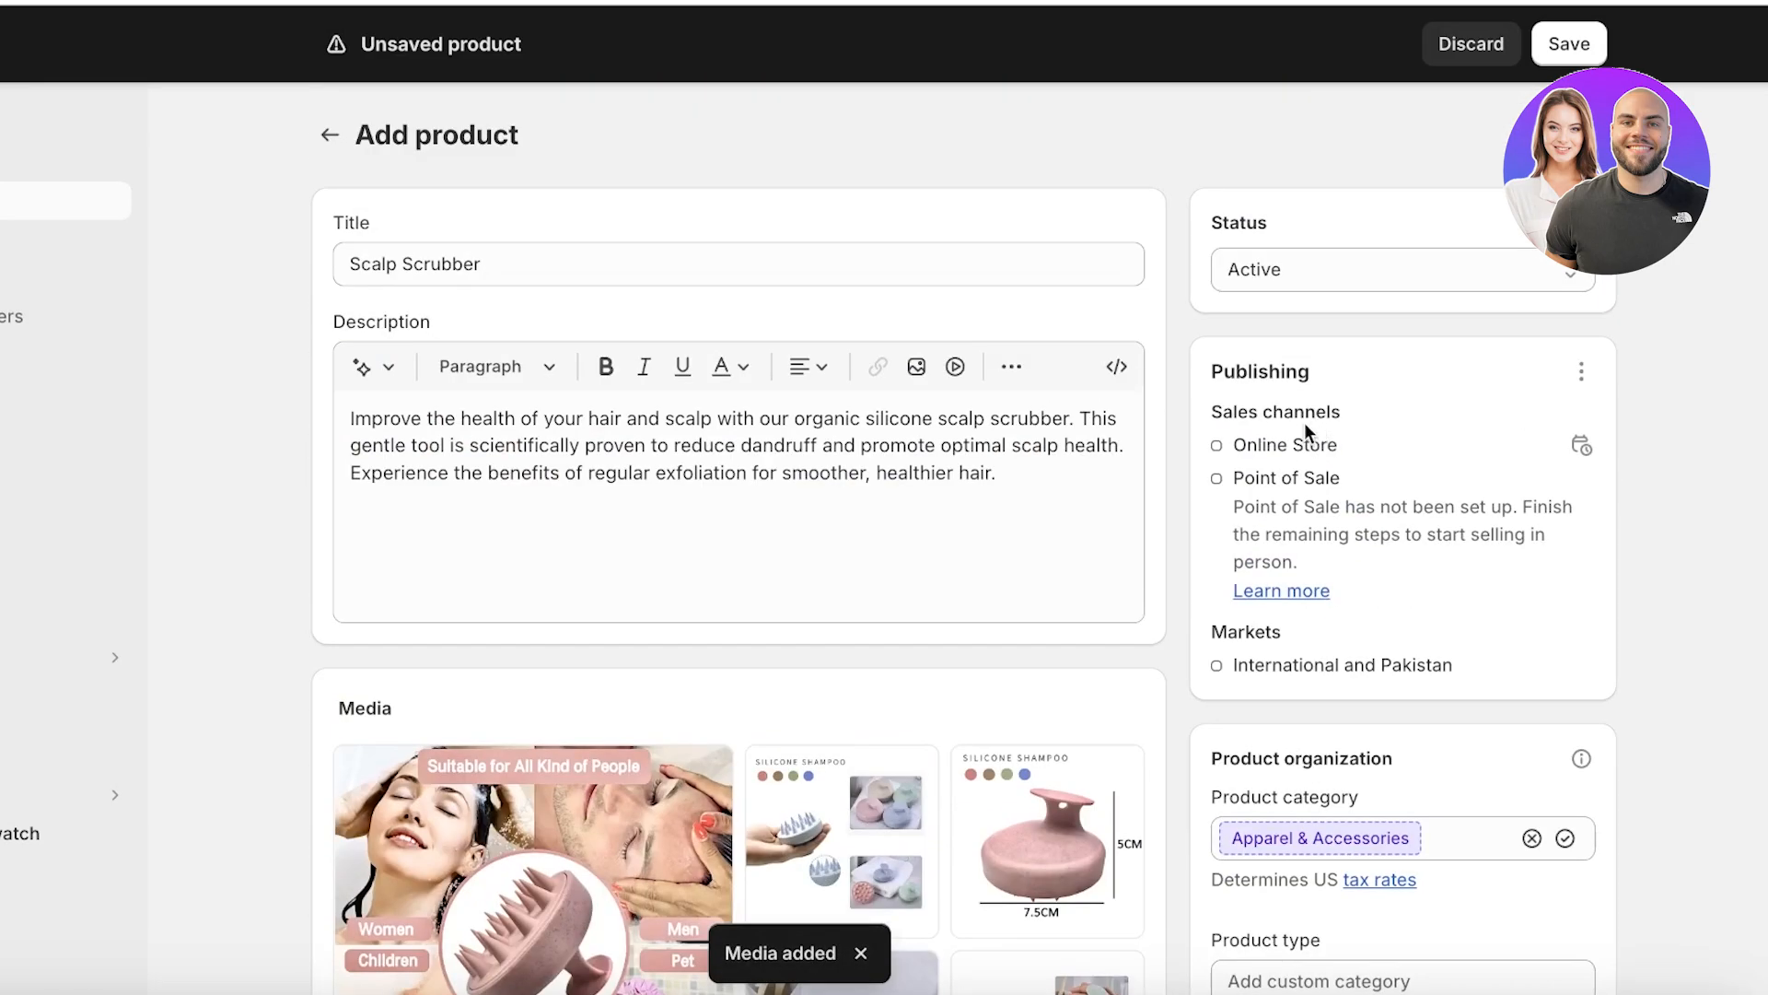
click(1322, 261)
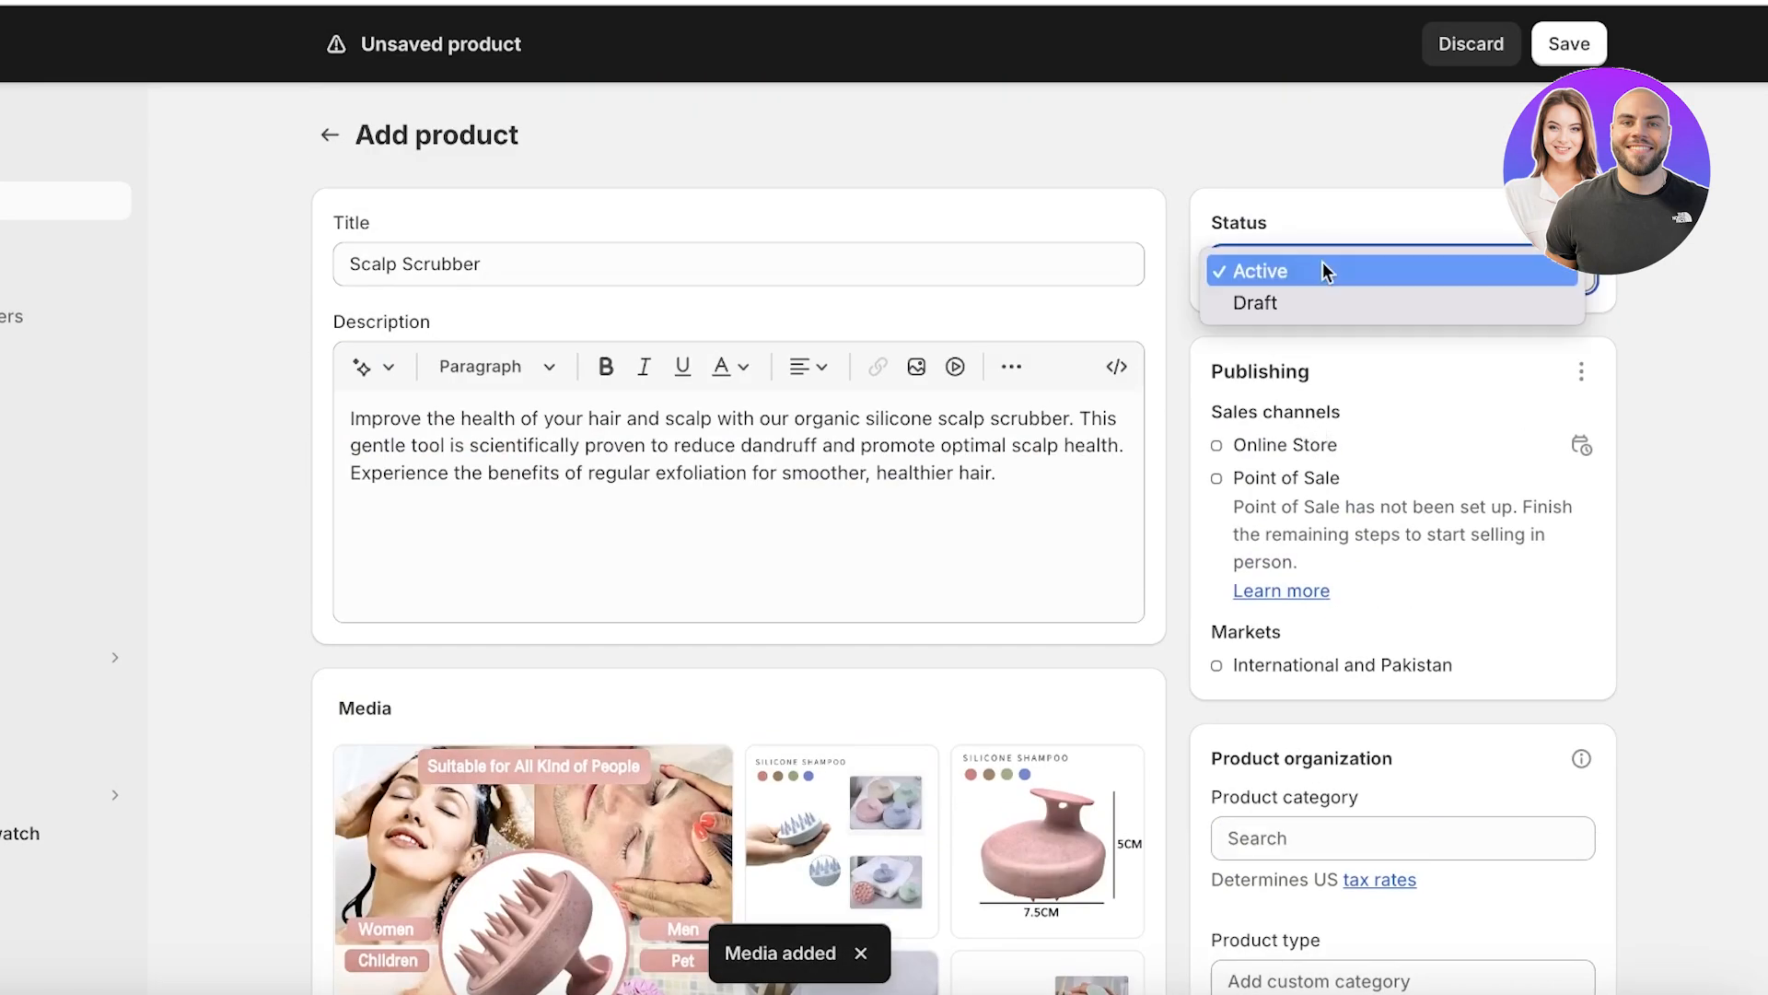
click(1295, 265)
scroll(1241, 416, down, 8)
scroll(1326, 285, up, 3)
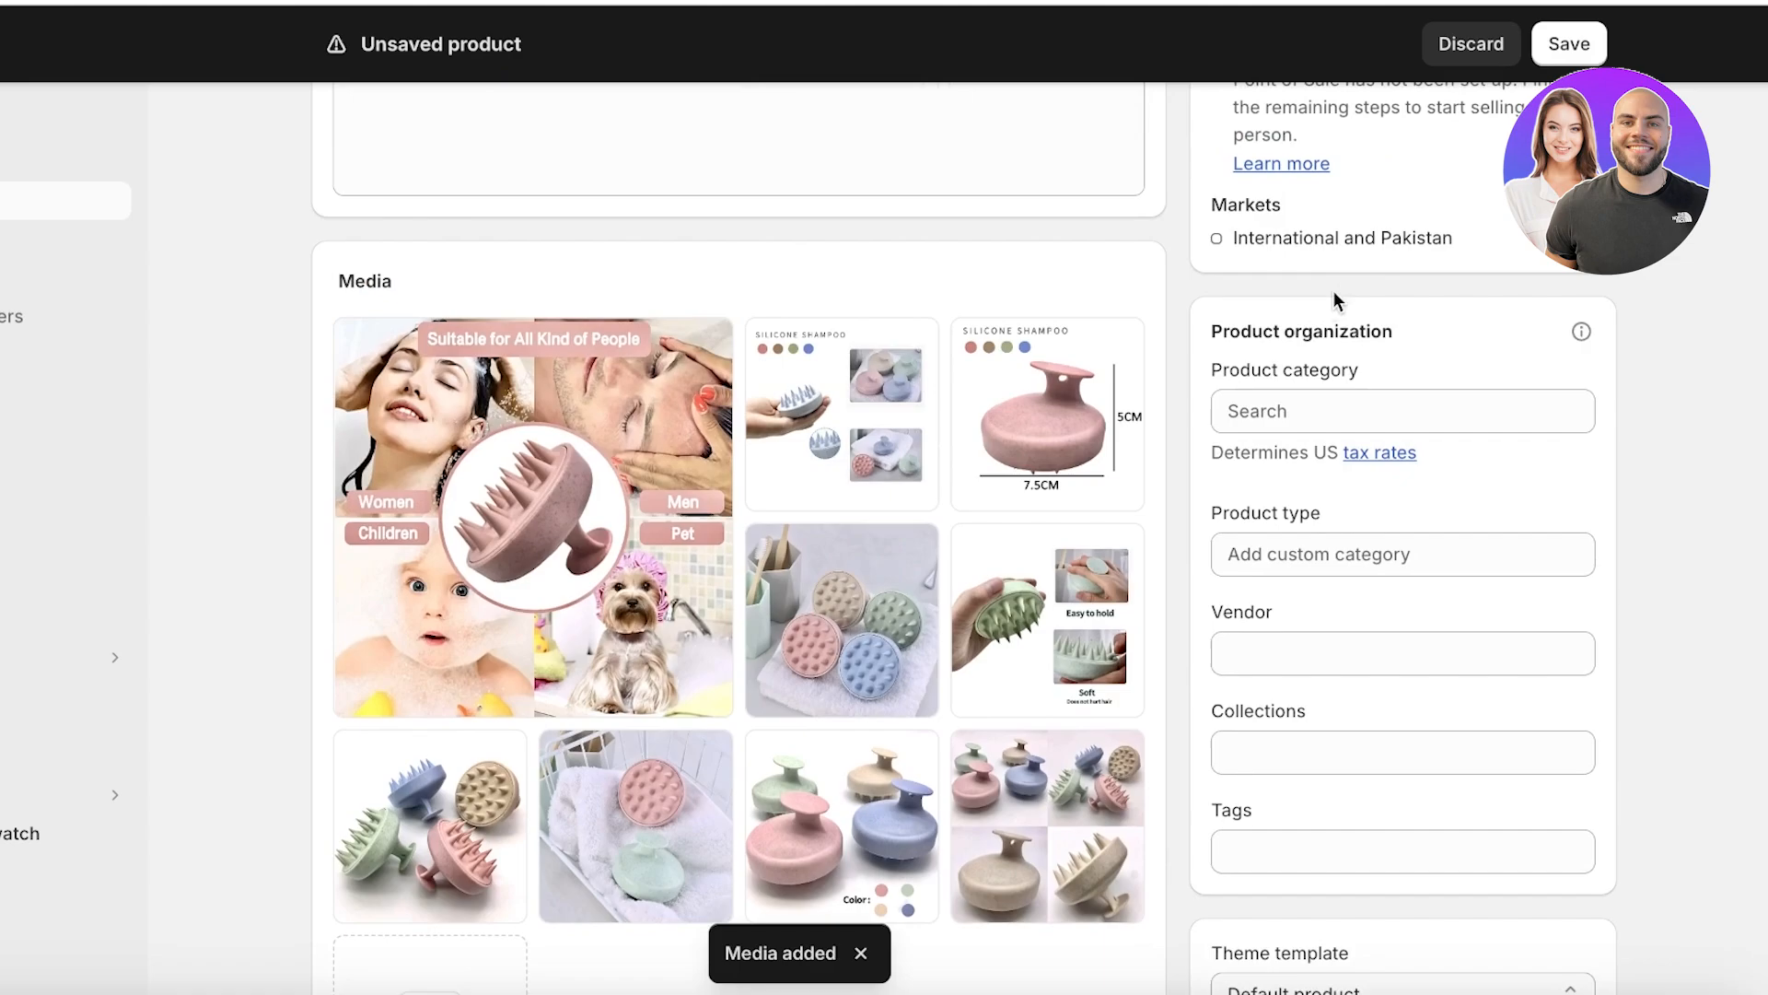
- Set the product's price to $30 and its stock quantity to 1000
scroll(939, 249, down, 3)
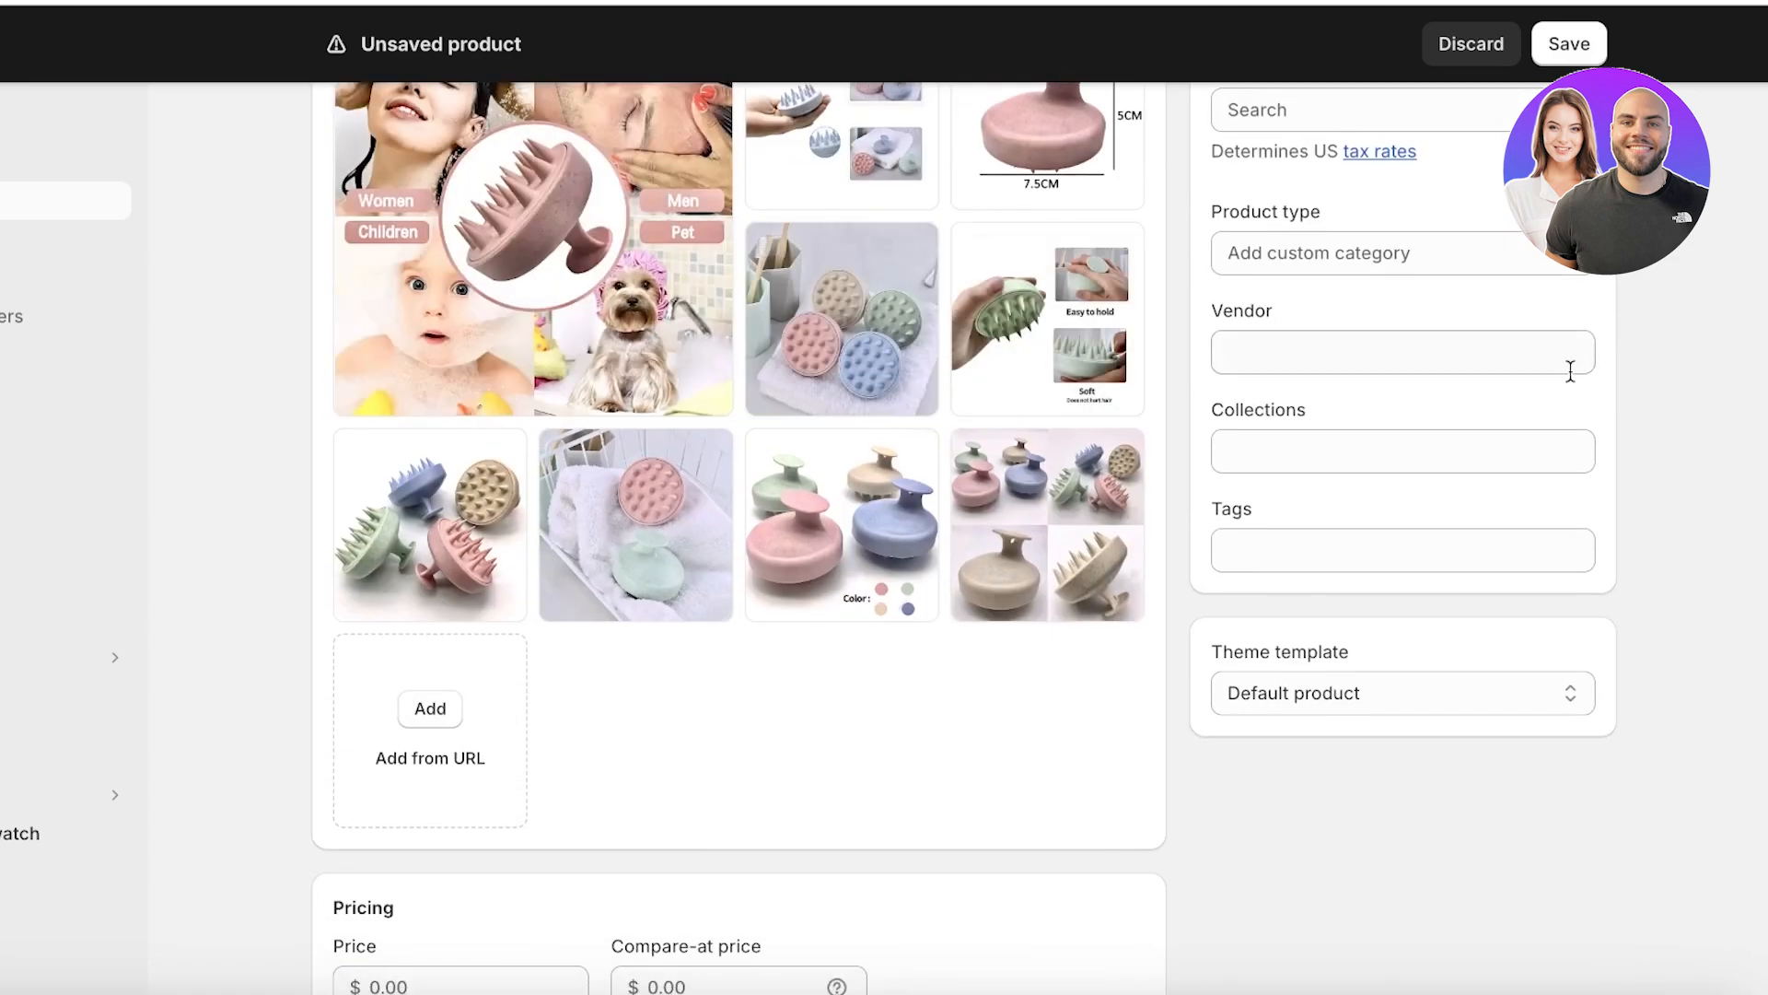
scroll(1306, 318, down, 6)
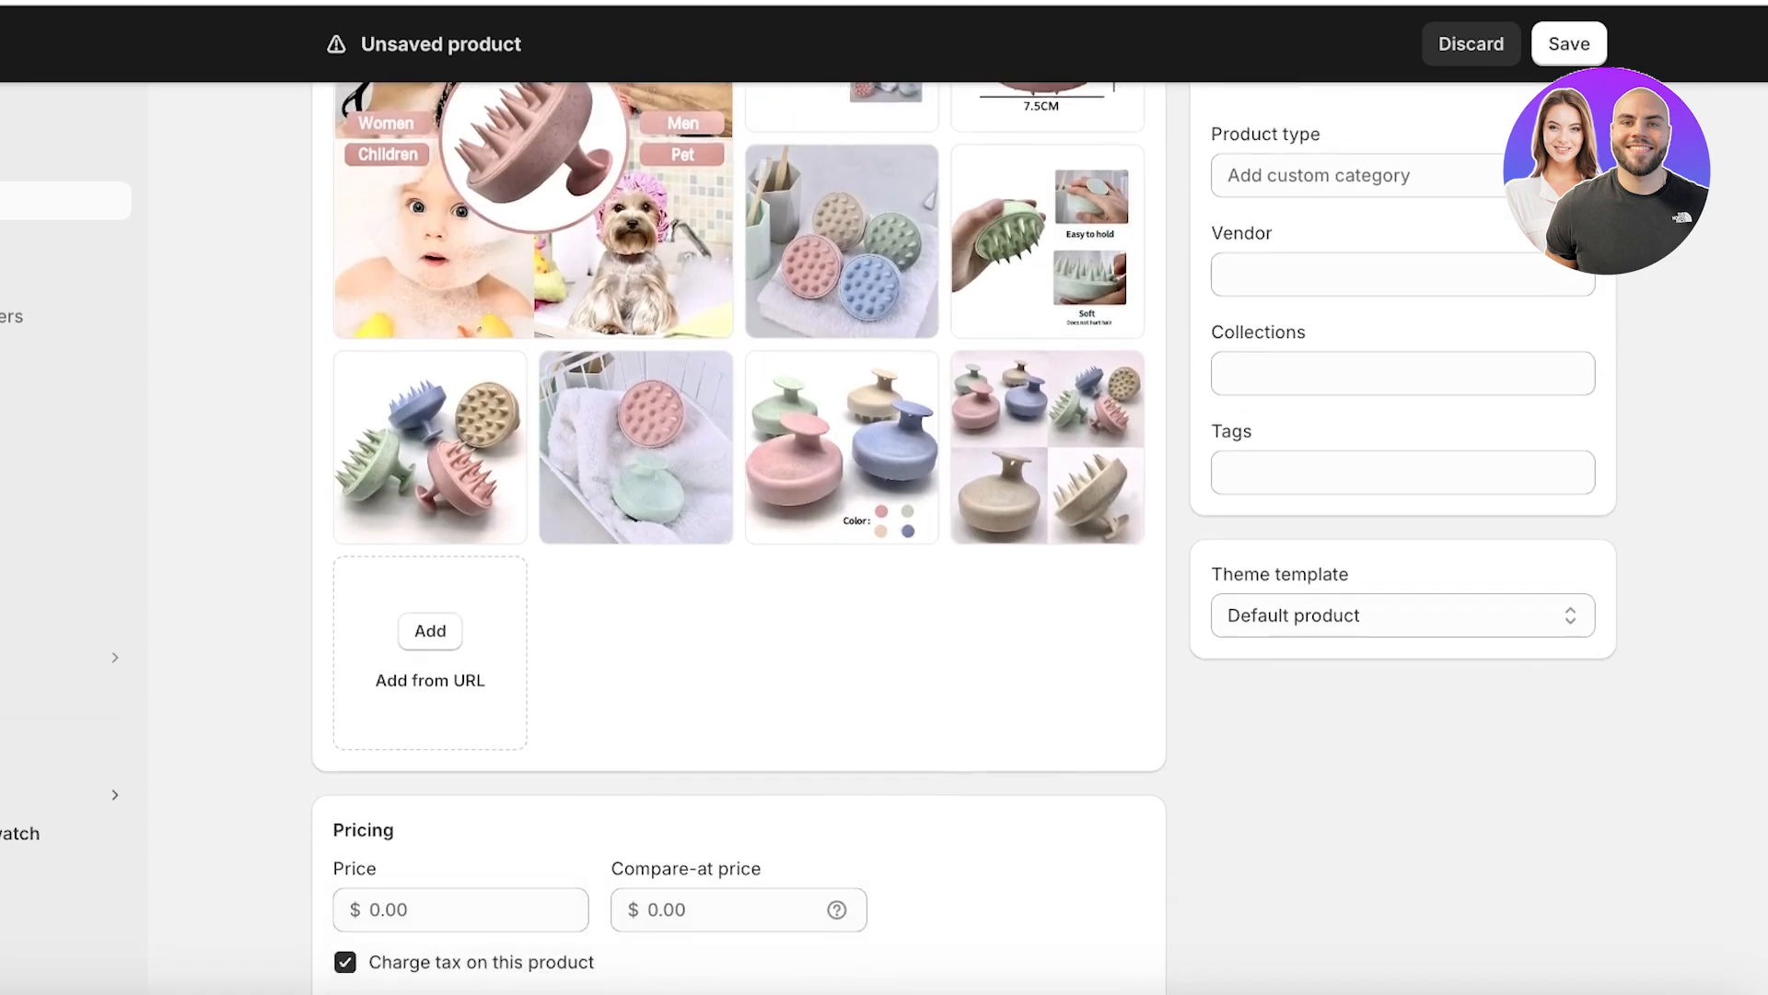
click(405, 458)
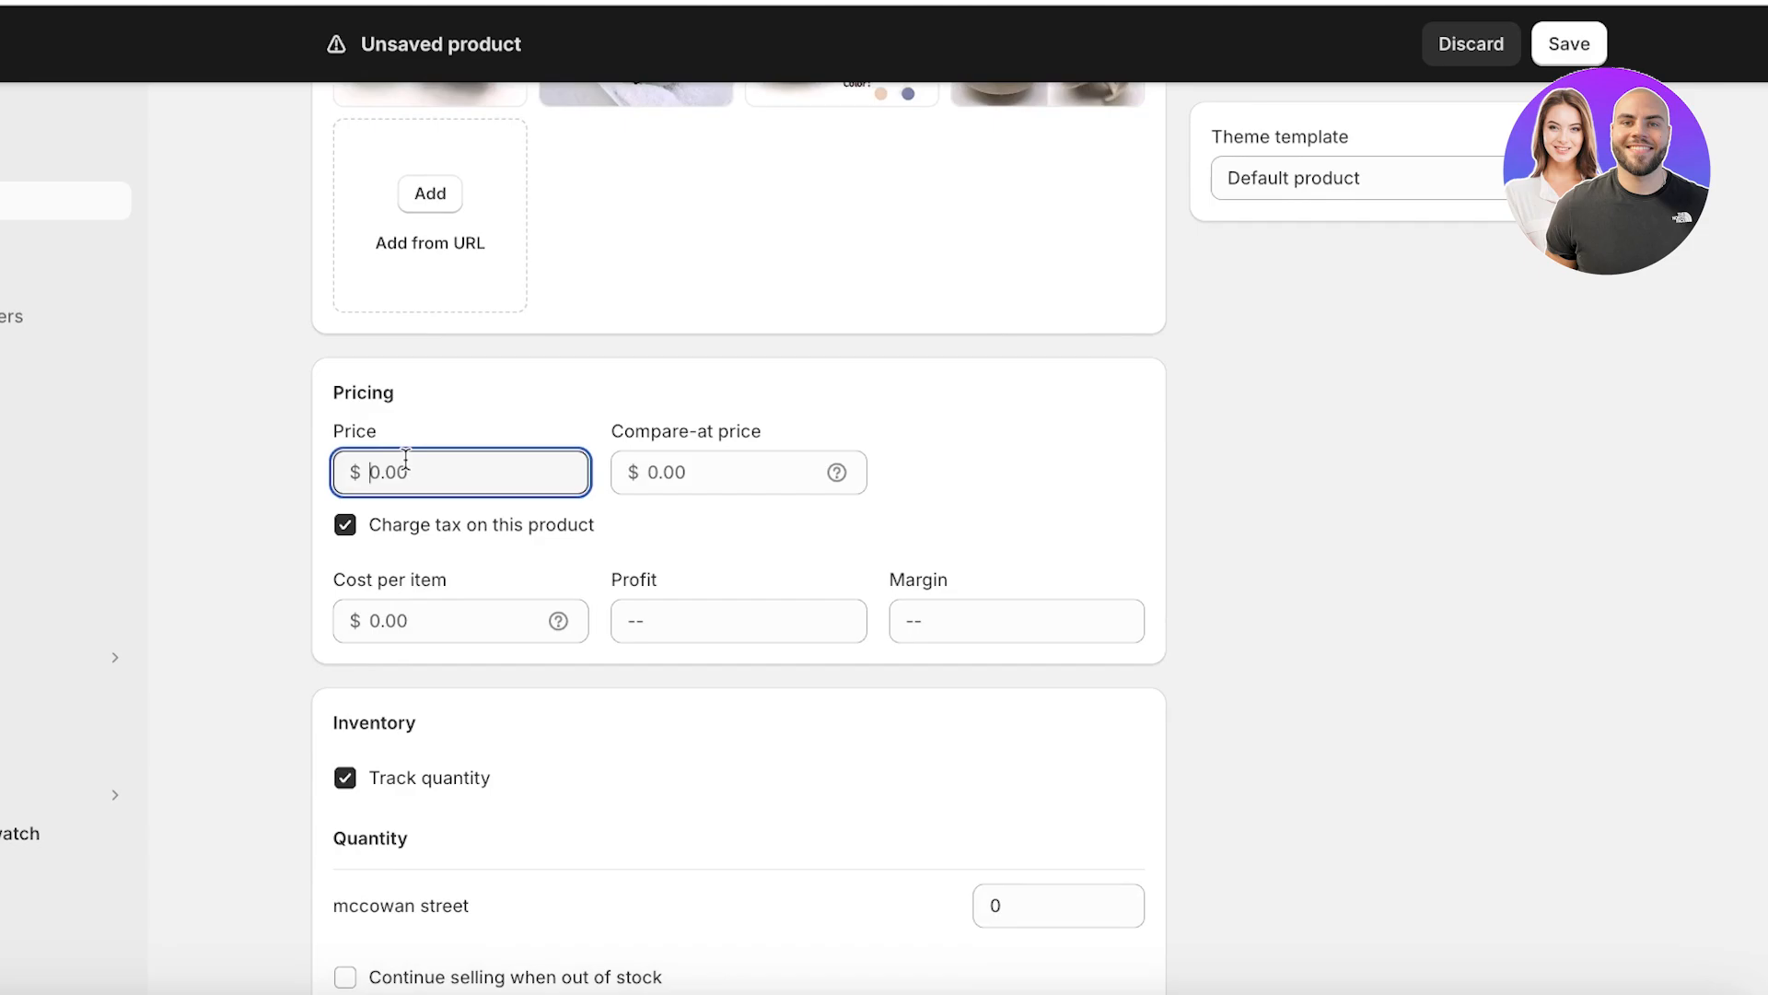
text(30)
scroll(387, 553, down, 3)
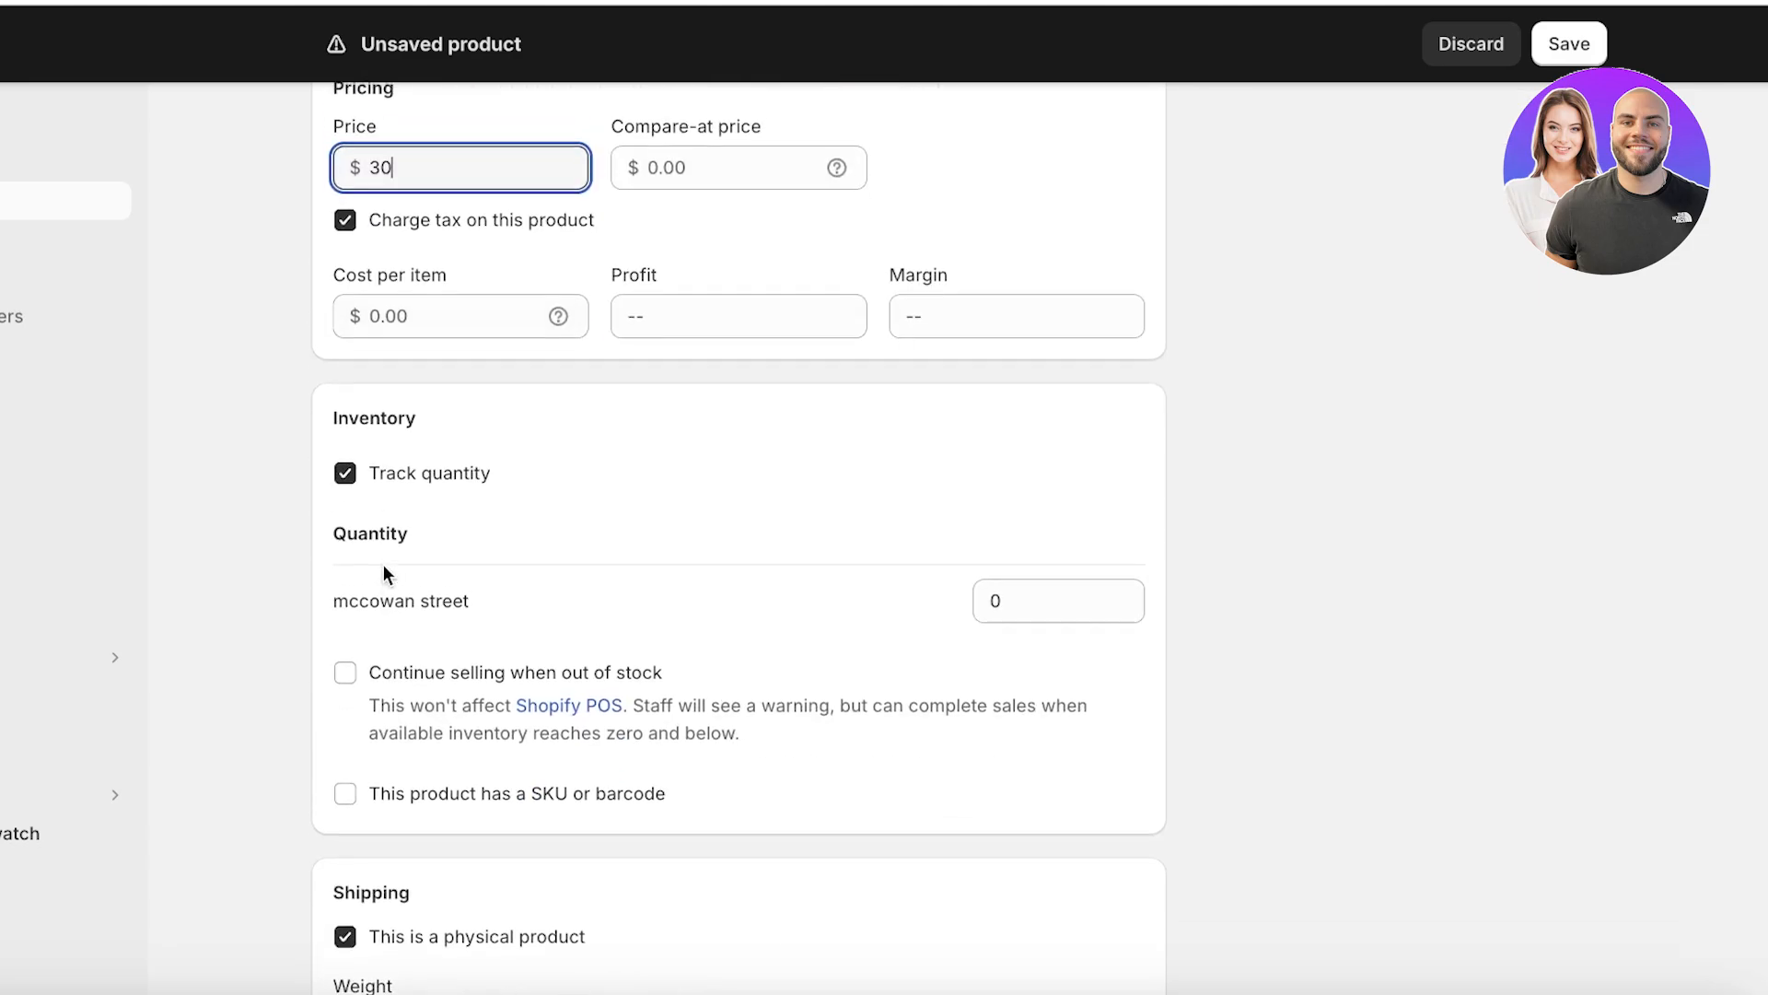
click(1007, 603)
text(1000)
click(976, 537)
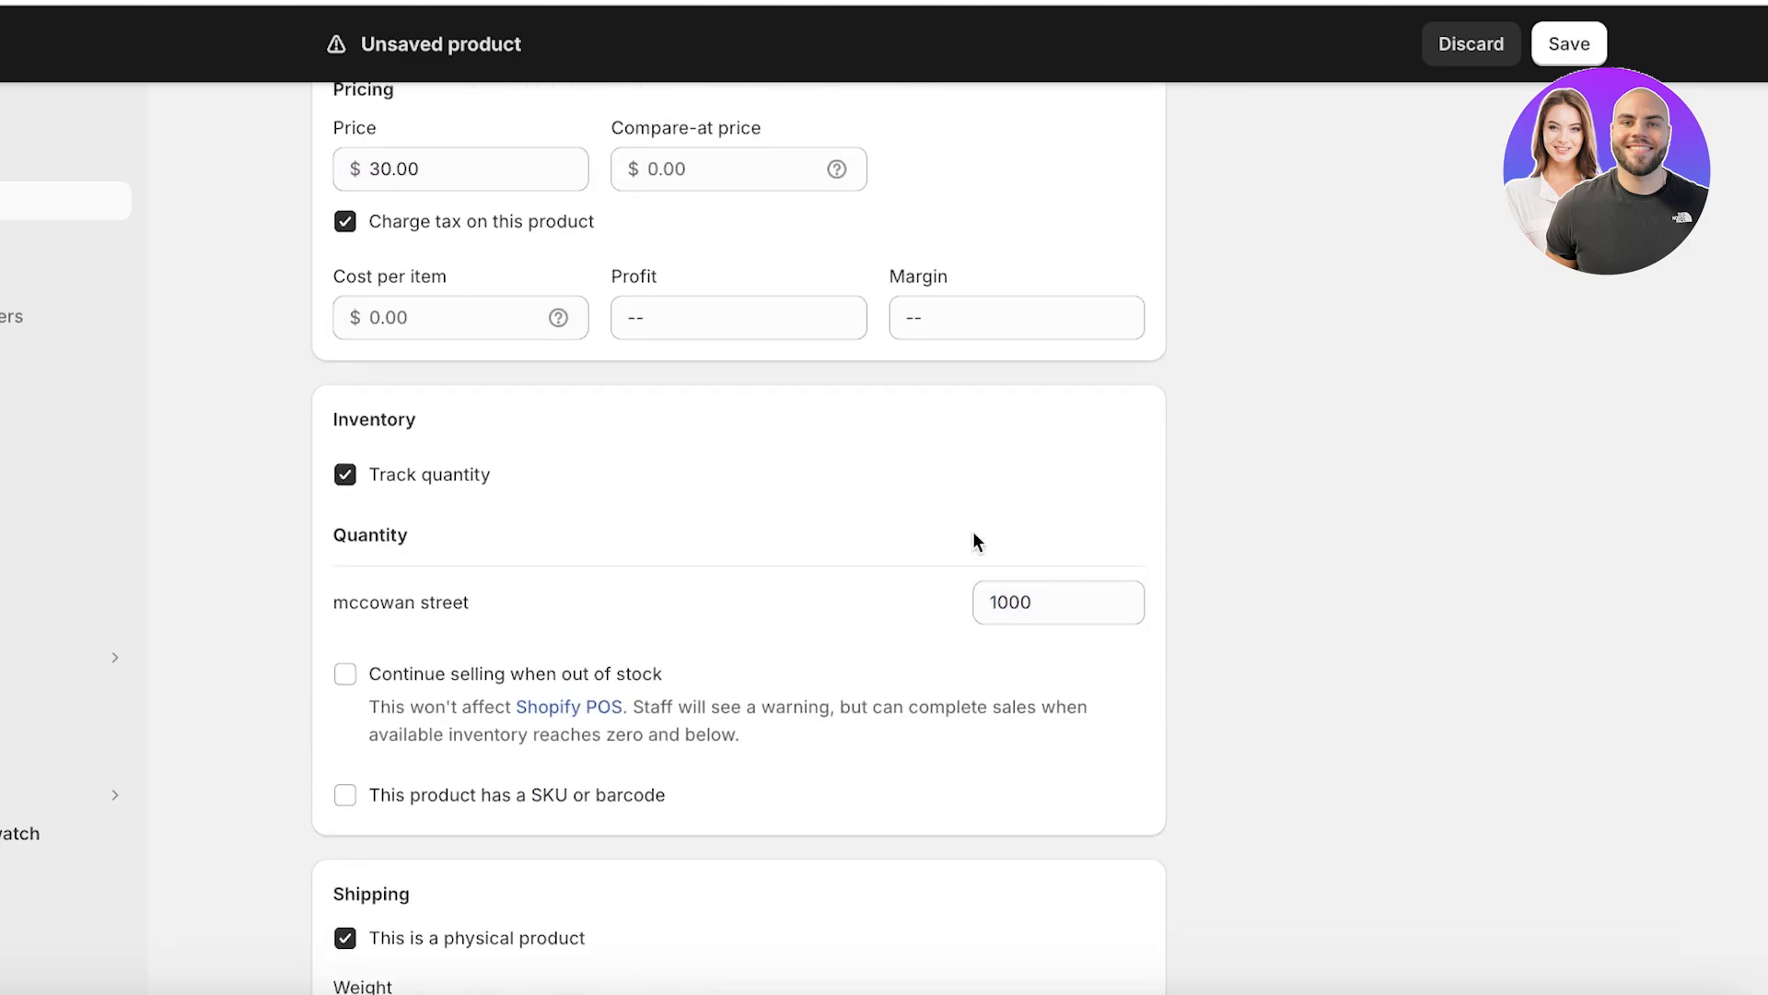
- Add a variant option named Color to the product with Pink as its first value
scroll(411, 639, down, 7)
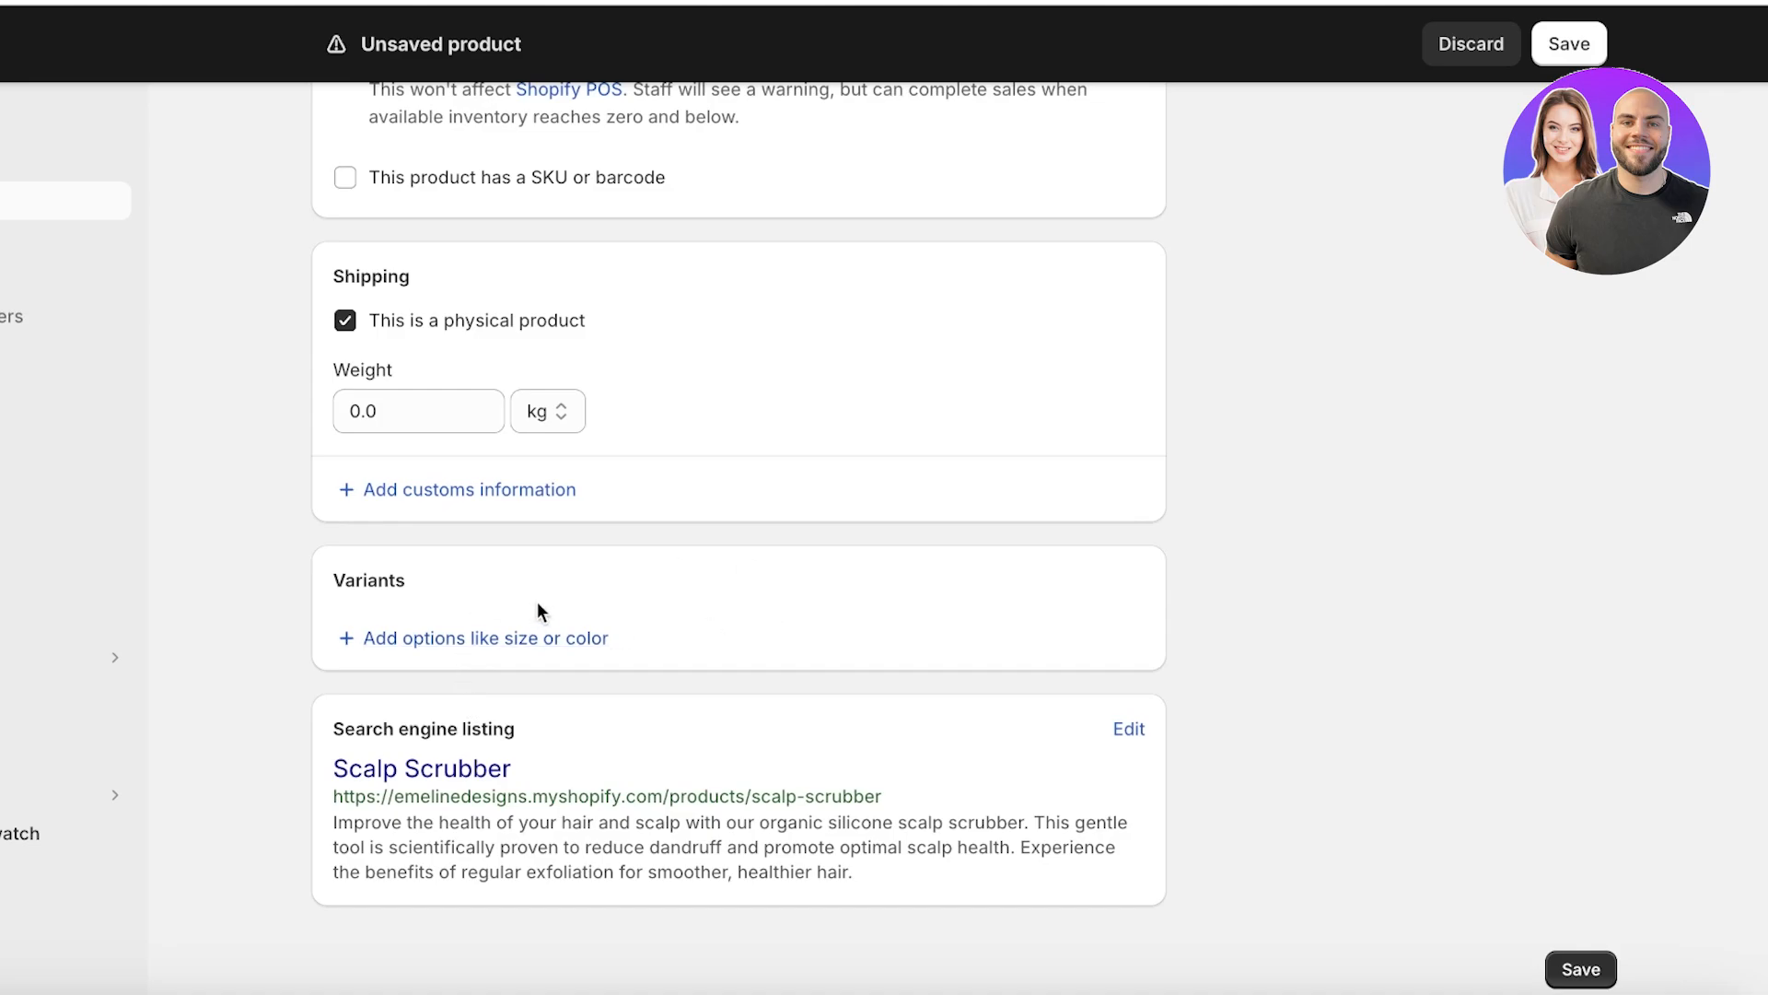
click(424, 638)
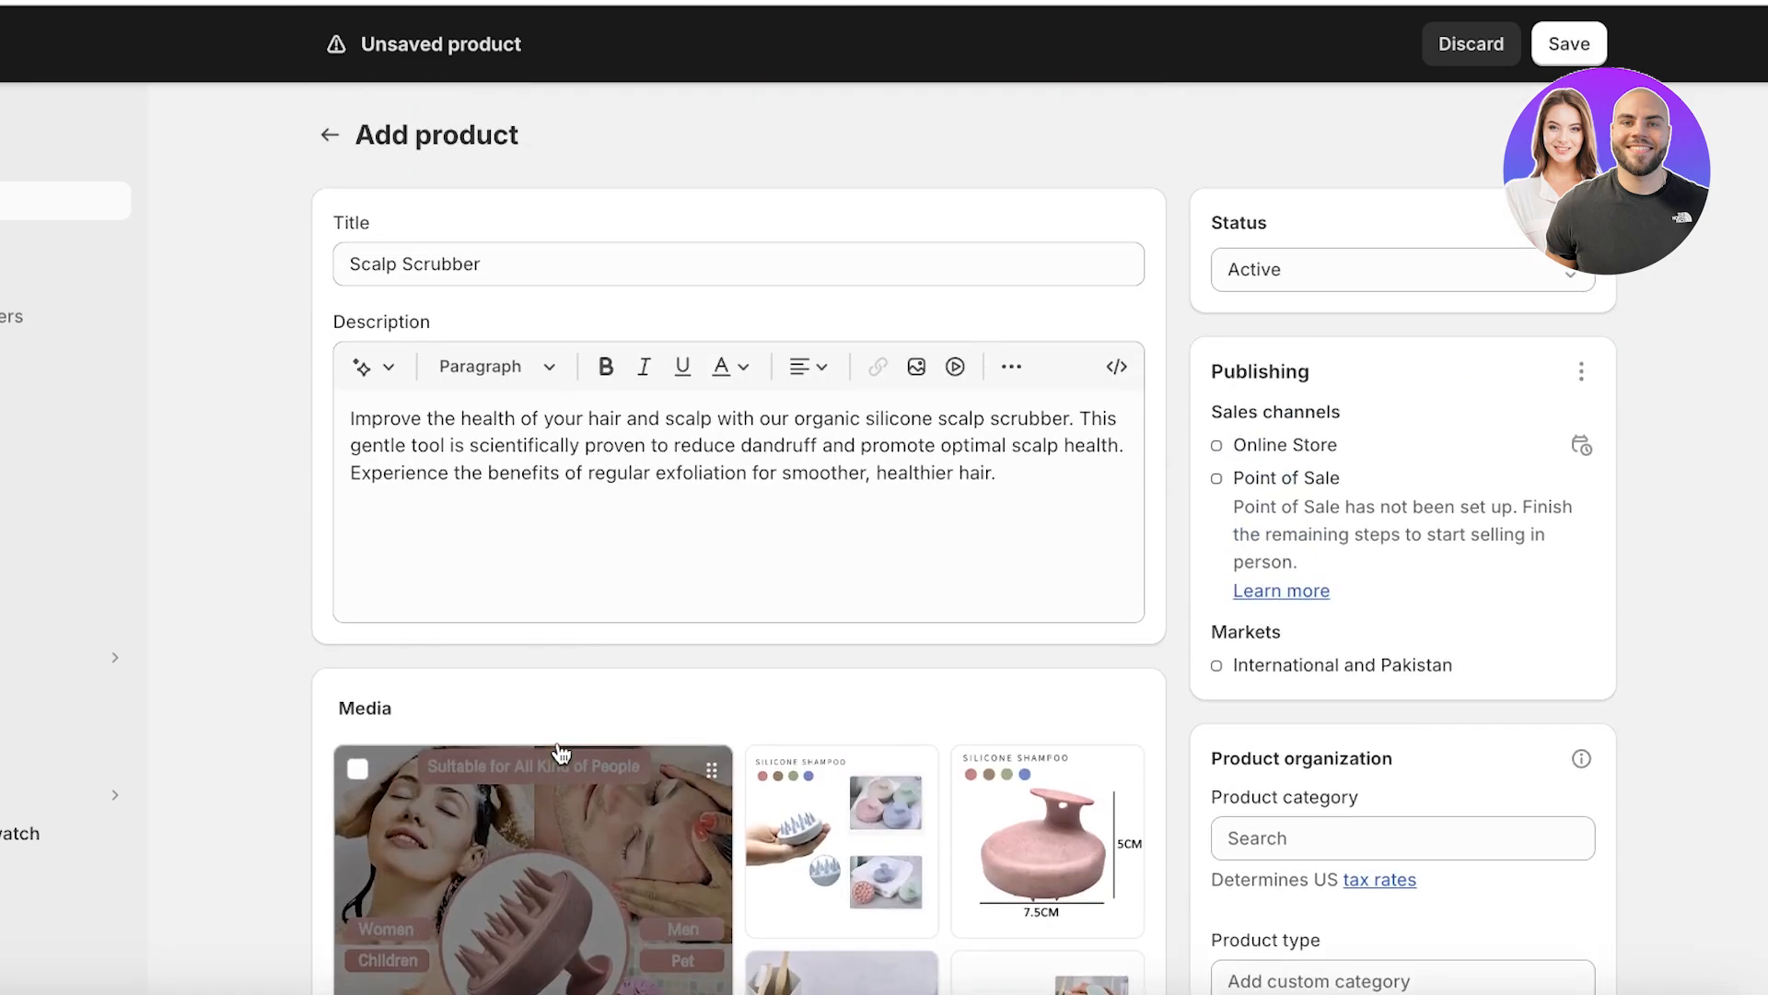
scroll(1579, 477, down, 10)
scroll(1575, 480, up, 4)
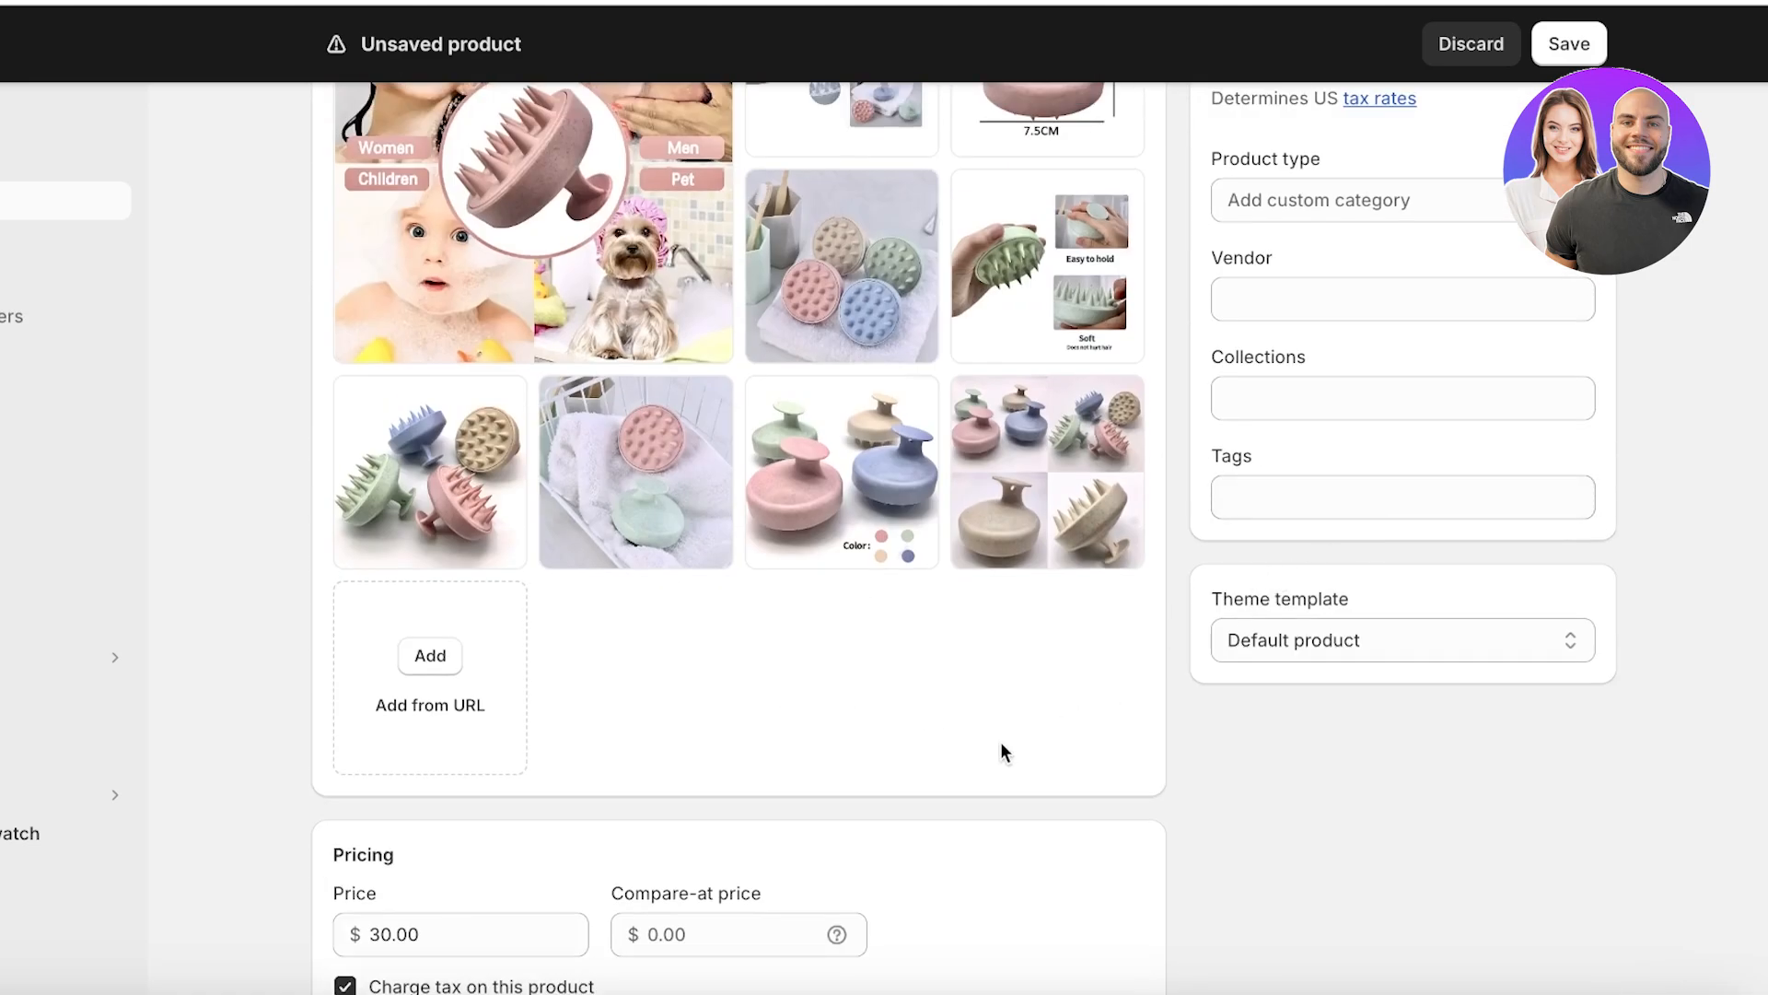
scroll(1004, 751, down, 15)
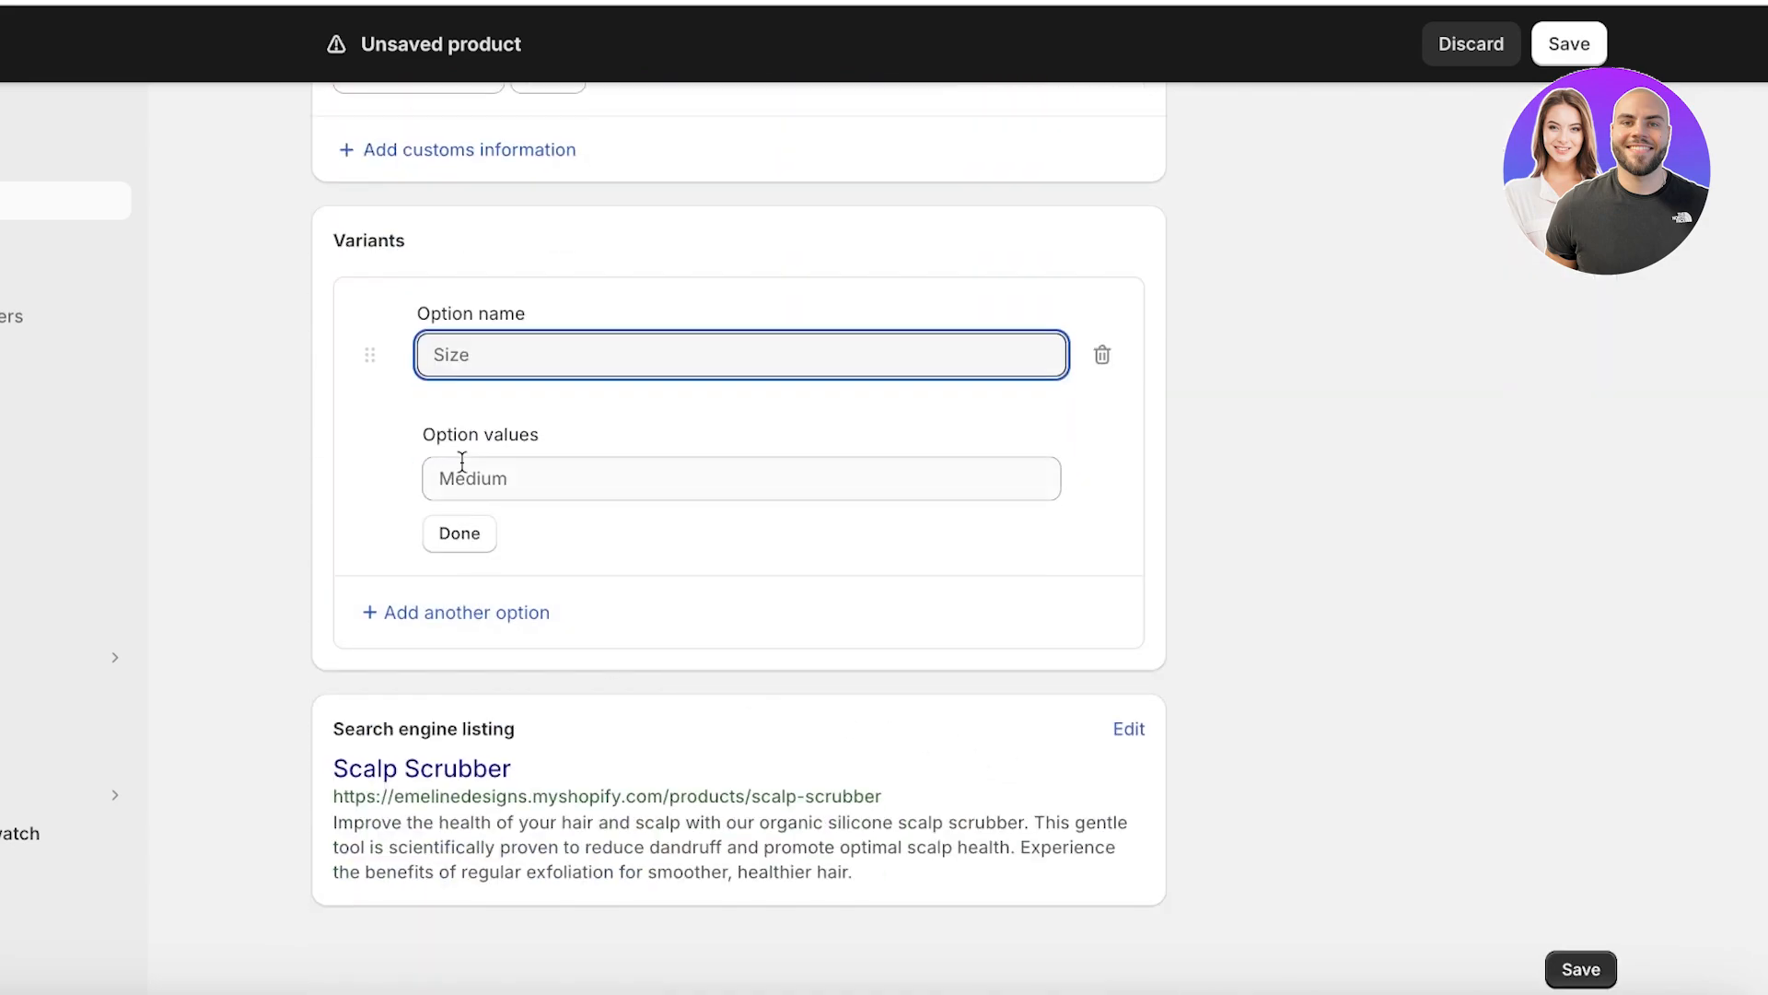
click(502, 360)
click(501, 464)
text(Pink)
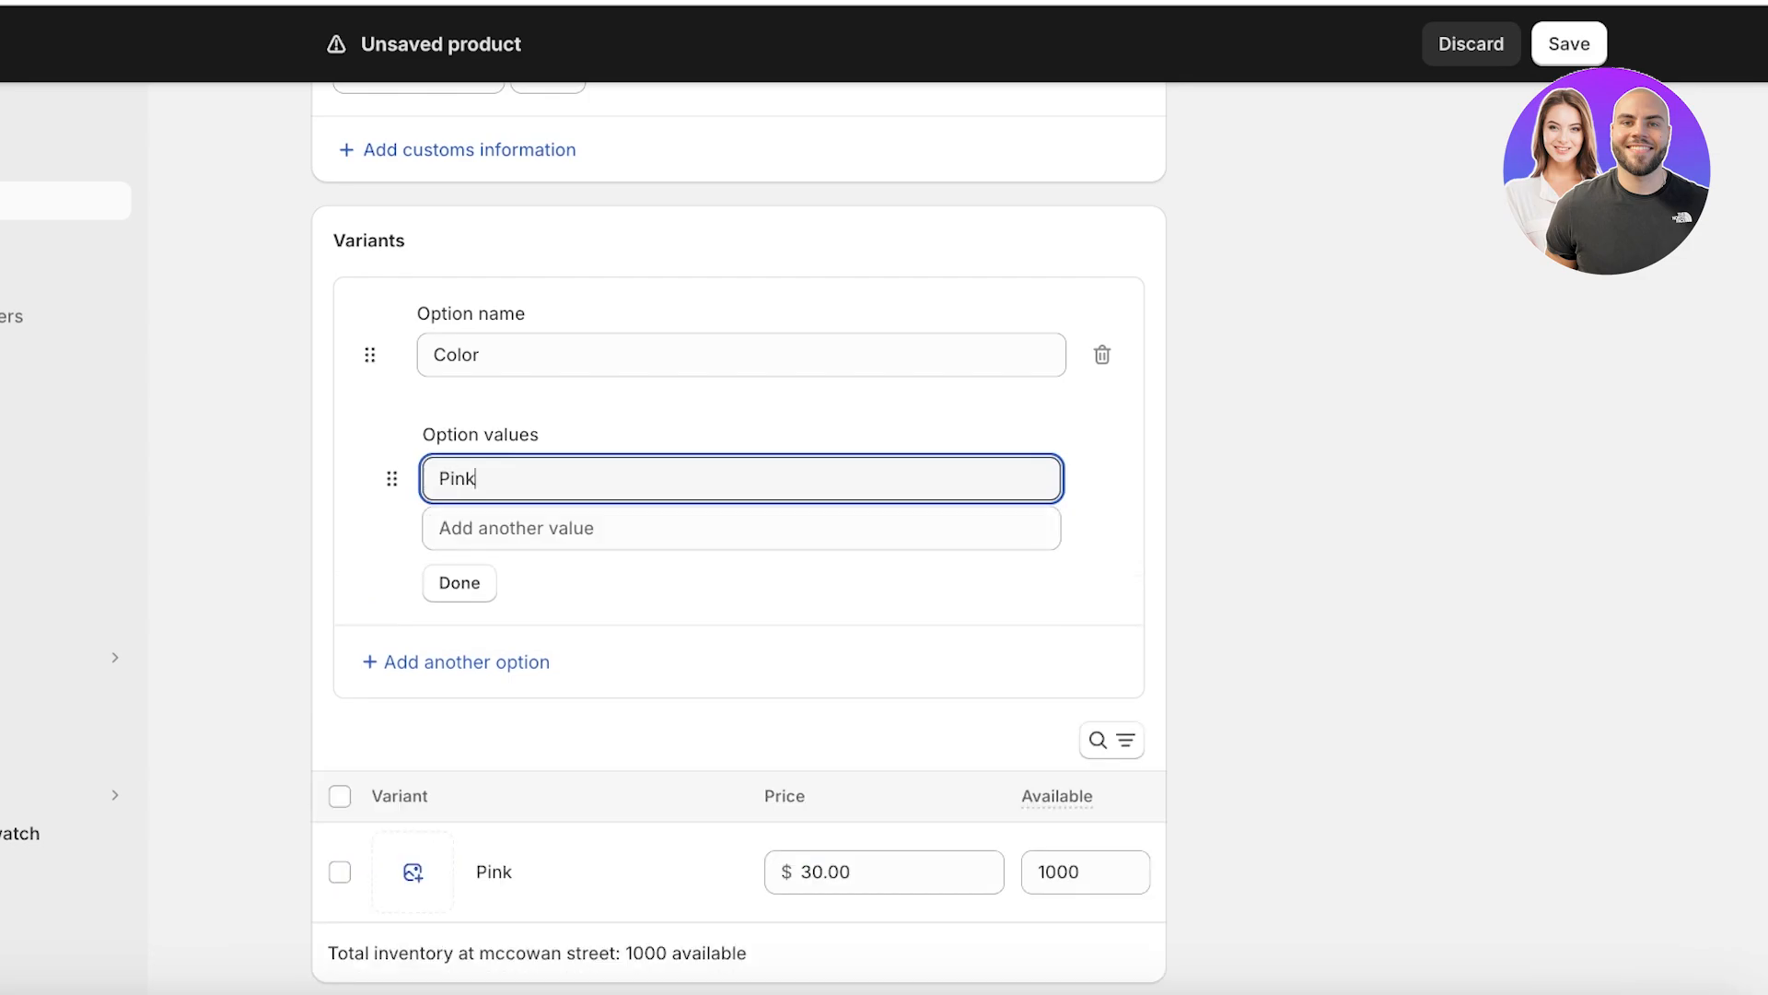
- Add Blue, Green and Skin as further values of the Color option
key(Return)
text(Blur)
key(BackSpace)
text(e)
key(Return)
text(G)
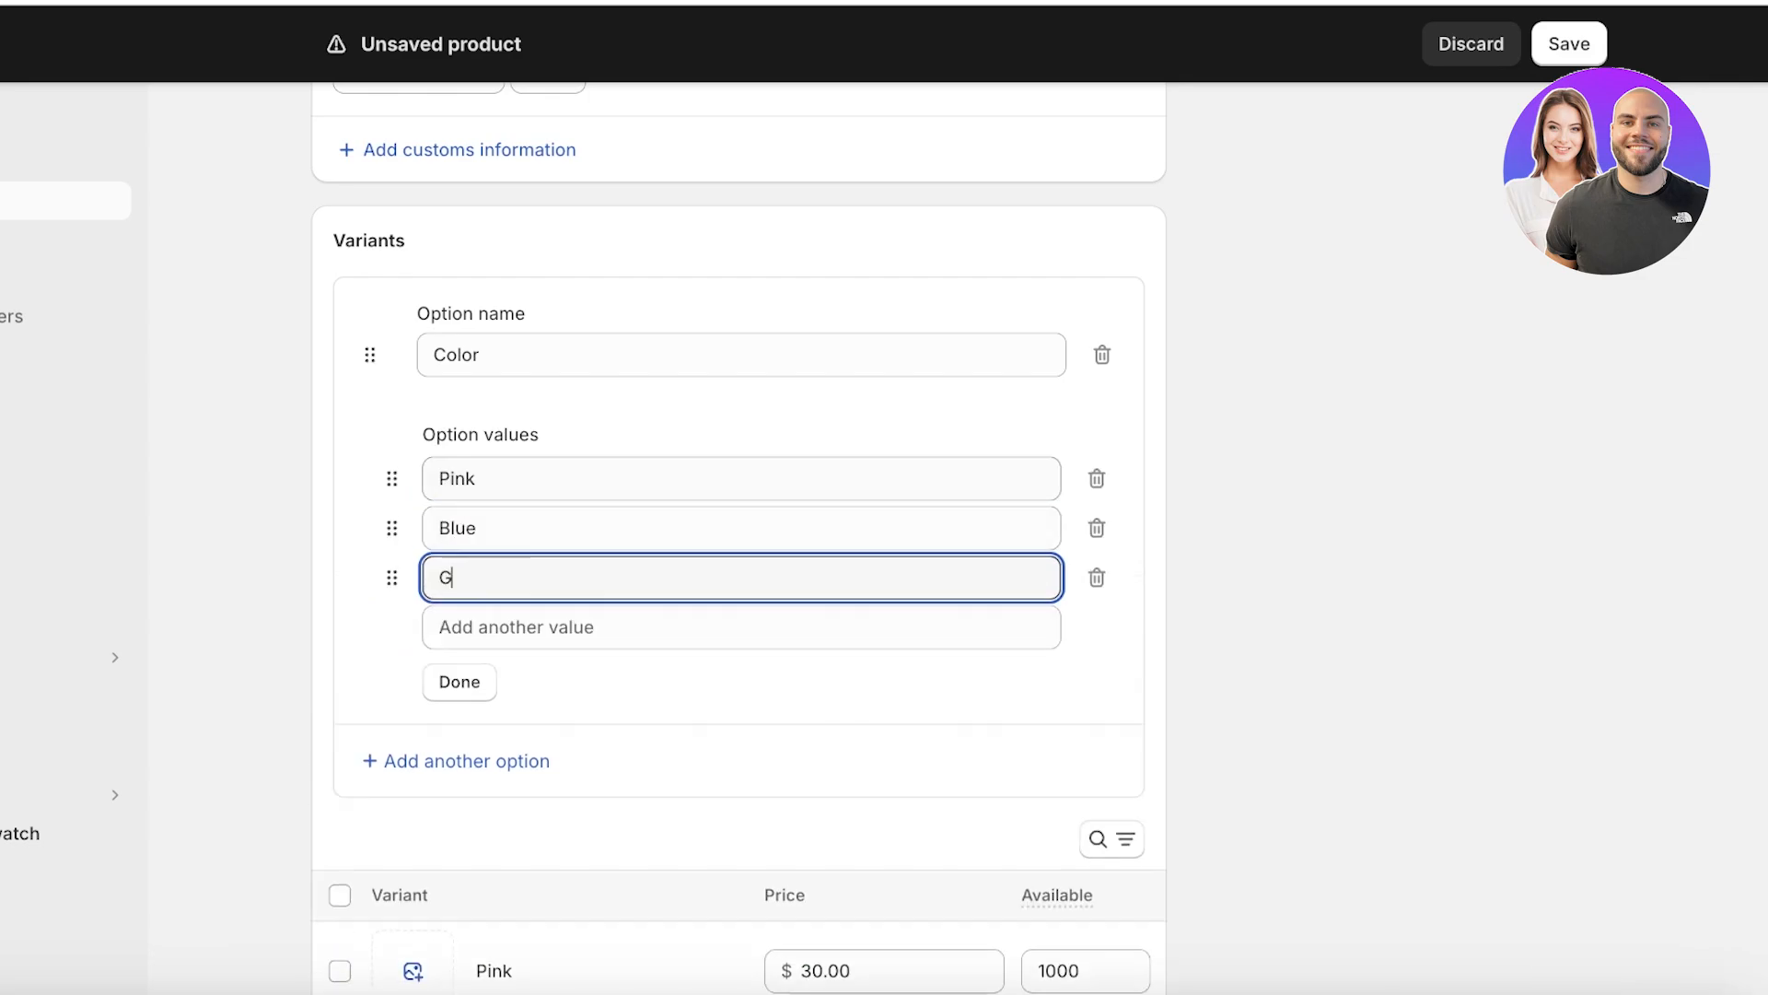
text(reen)
key(Return)
text(B)
key(BackSpace)
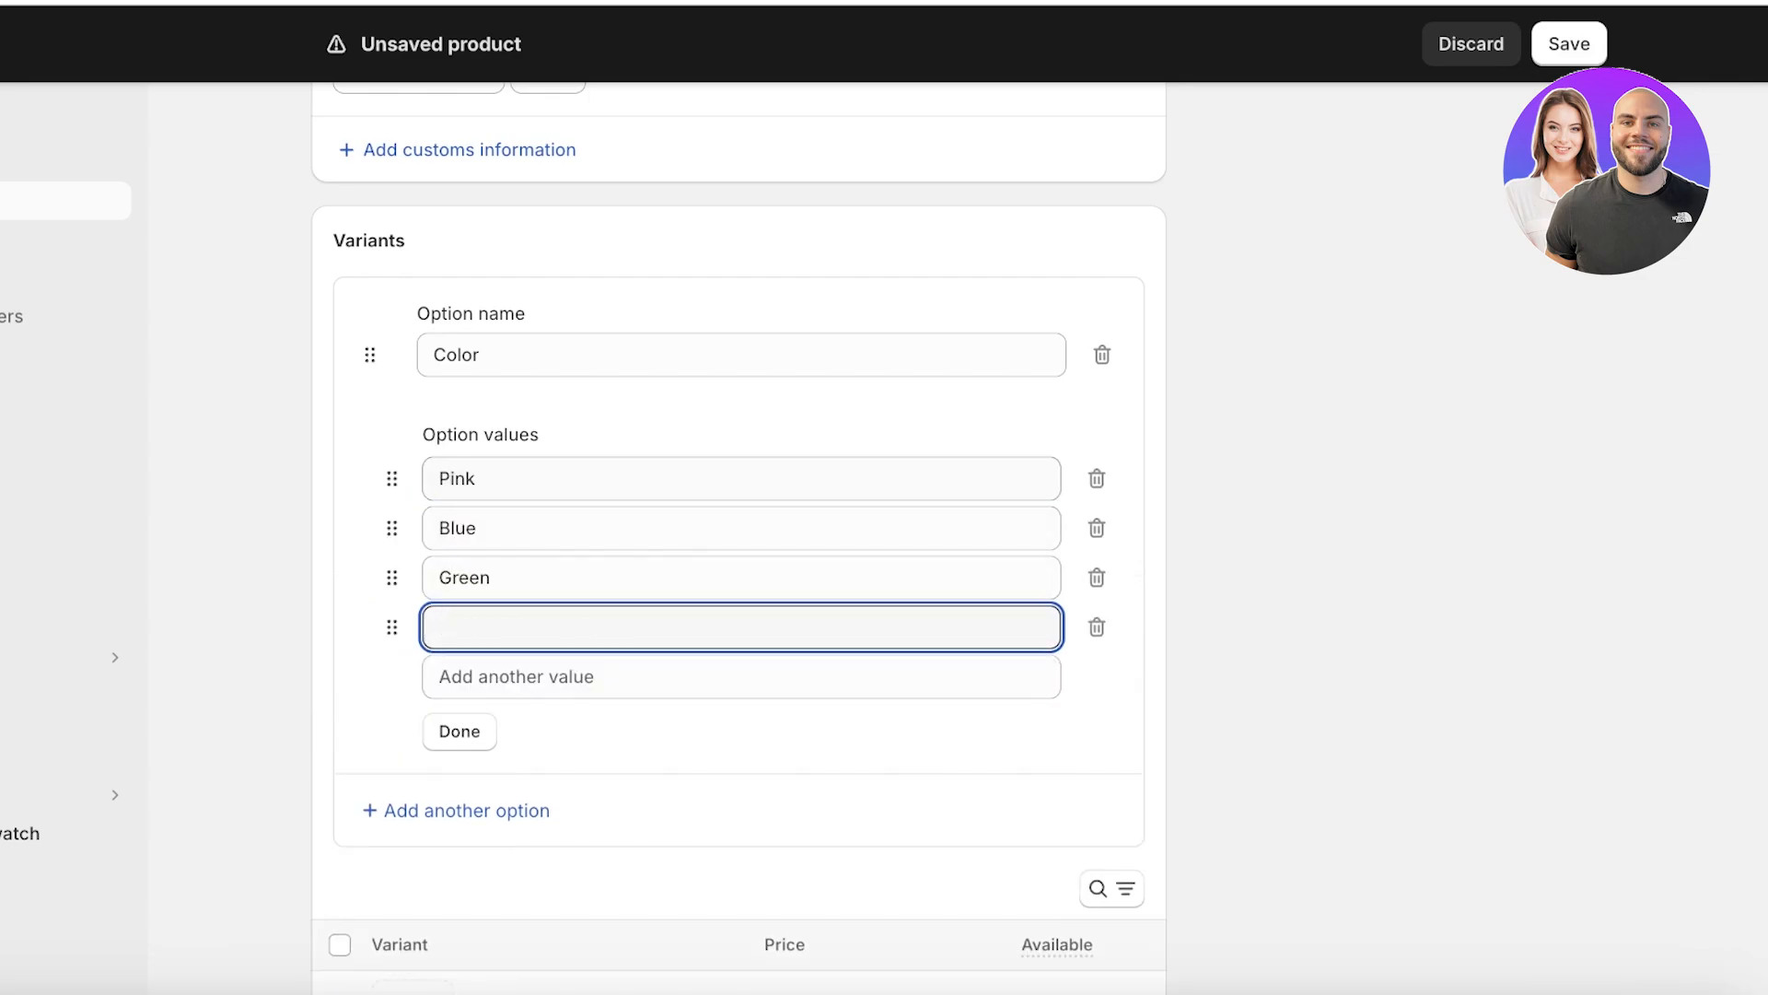
text(Skin)
key(Return)
click(1525, 425)
- Set the available quantities to 100 for Blue, 2000 for Green and 1000 for Skin, and save the product
scroll(1525, 425, down, 6)
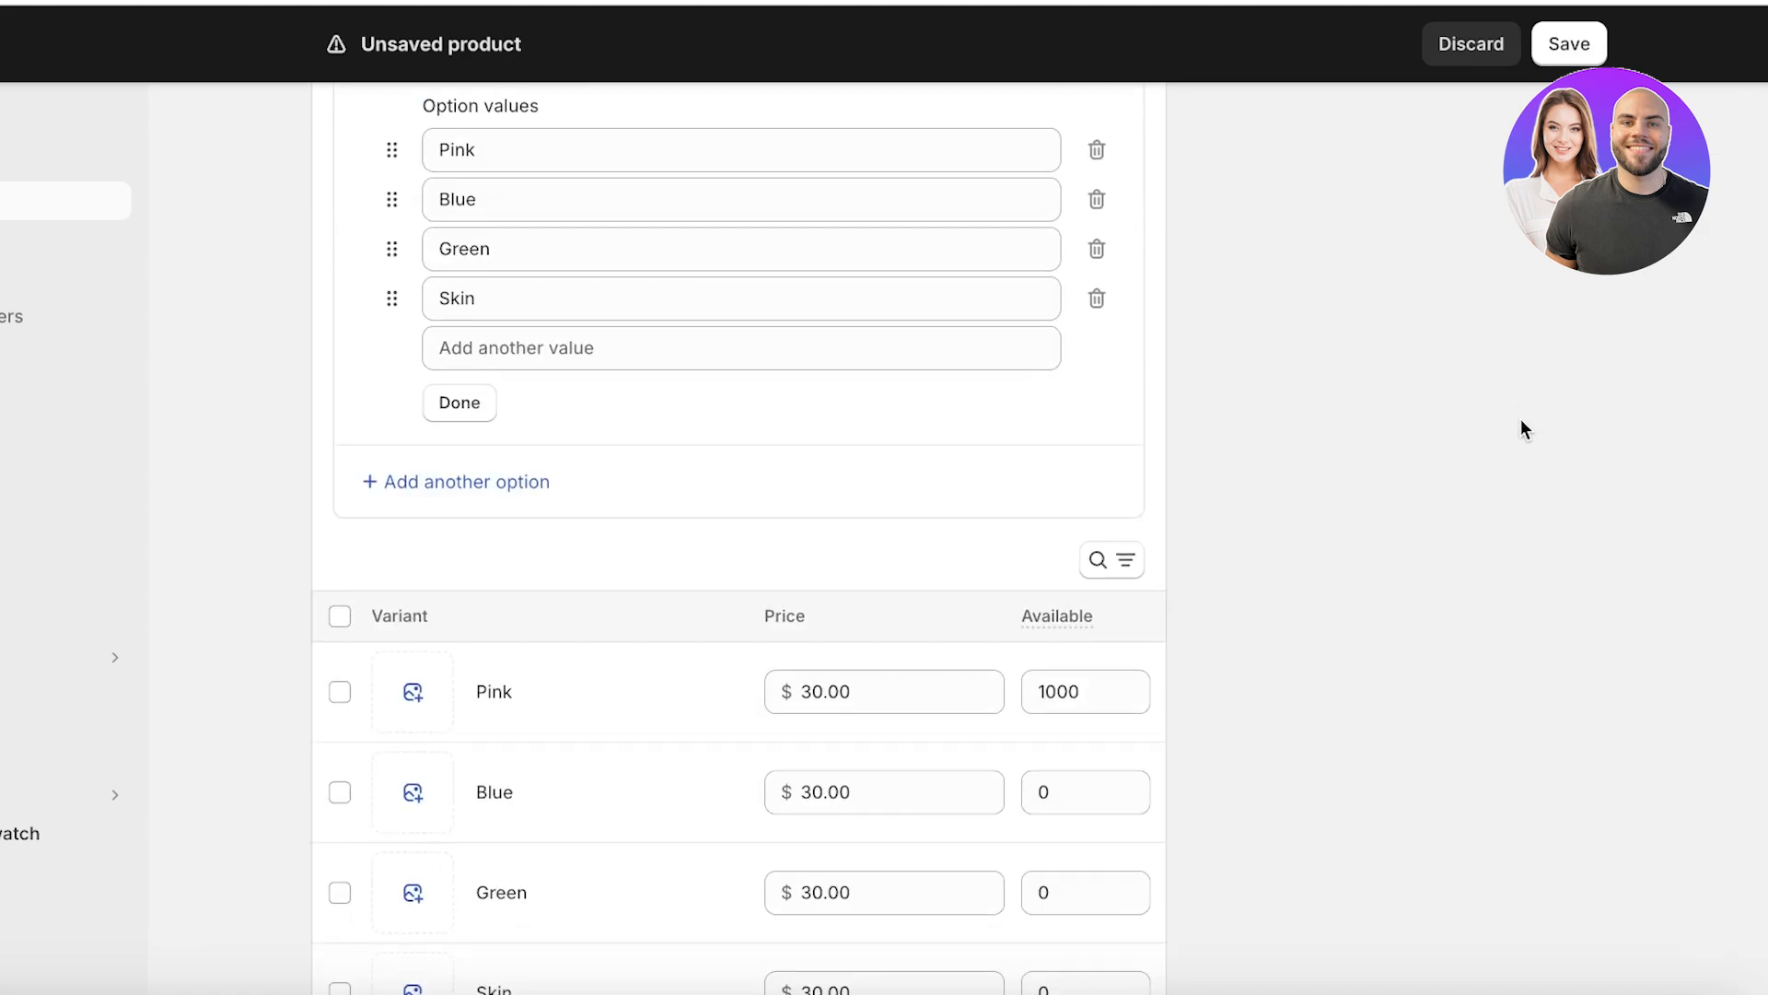
click(1091, 559)
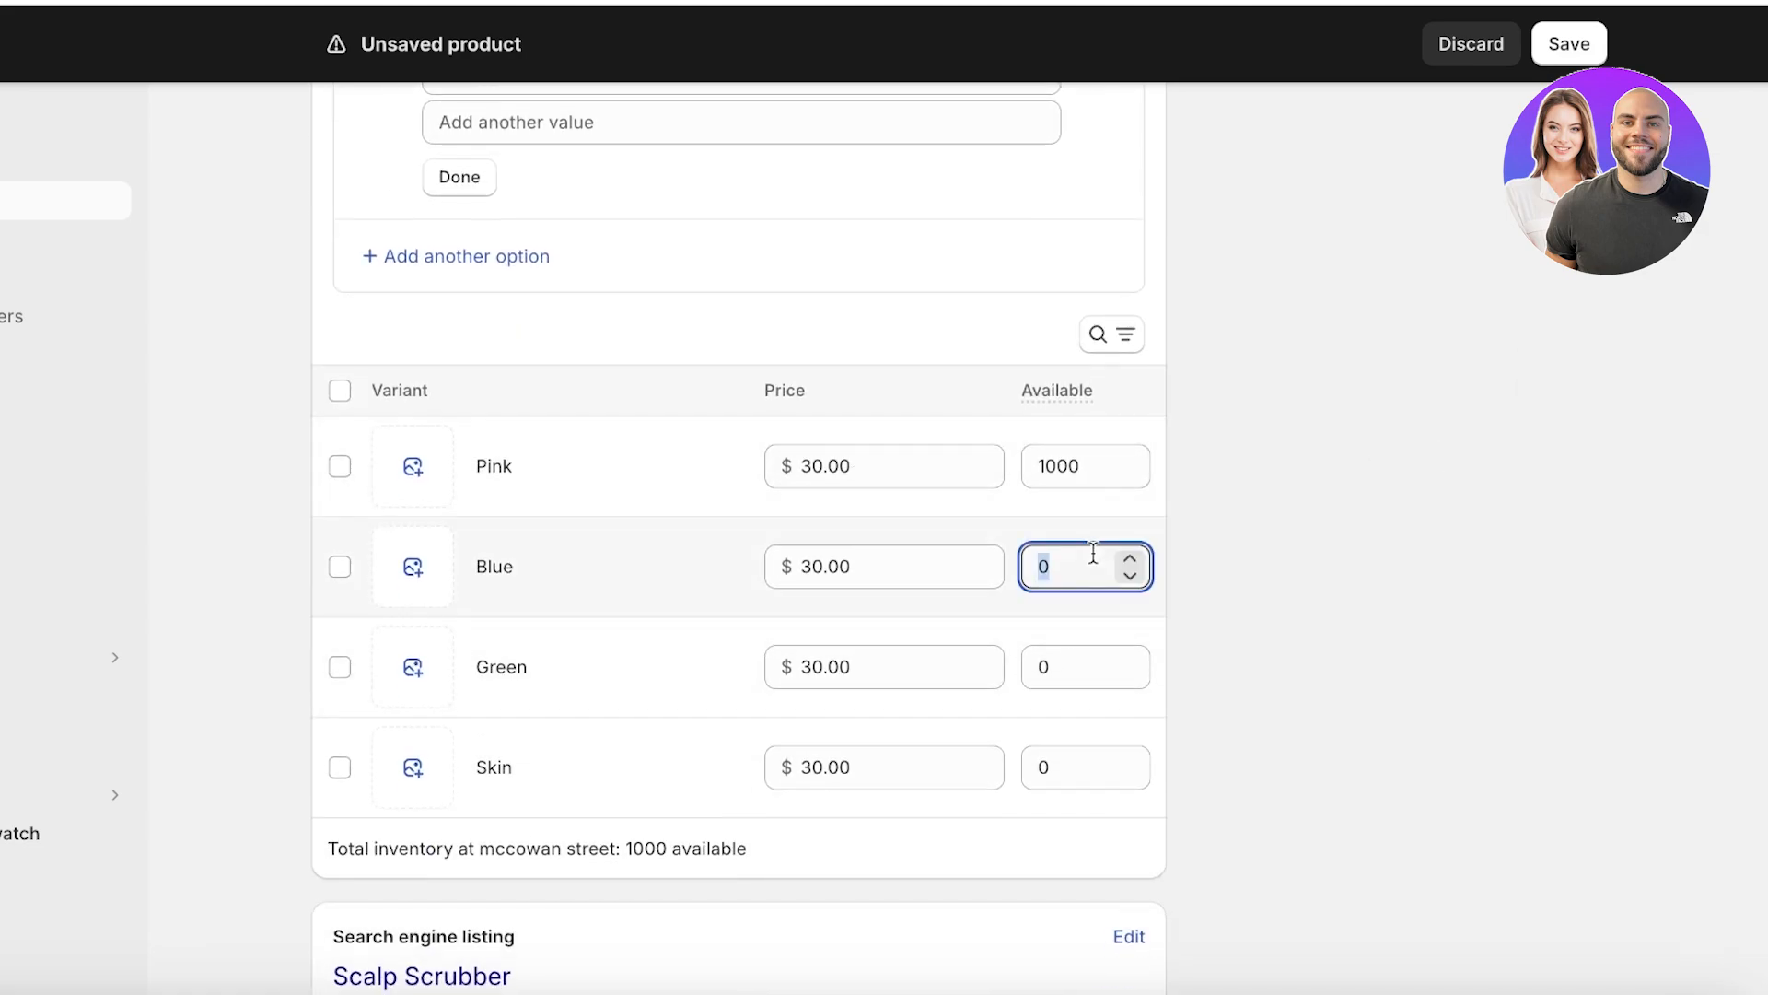
text(100)
click(1108, 663)
text(2000)
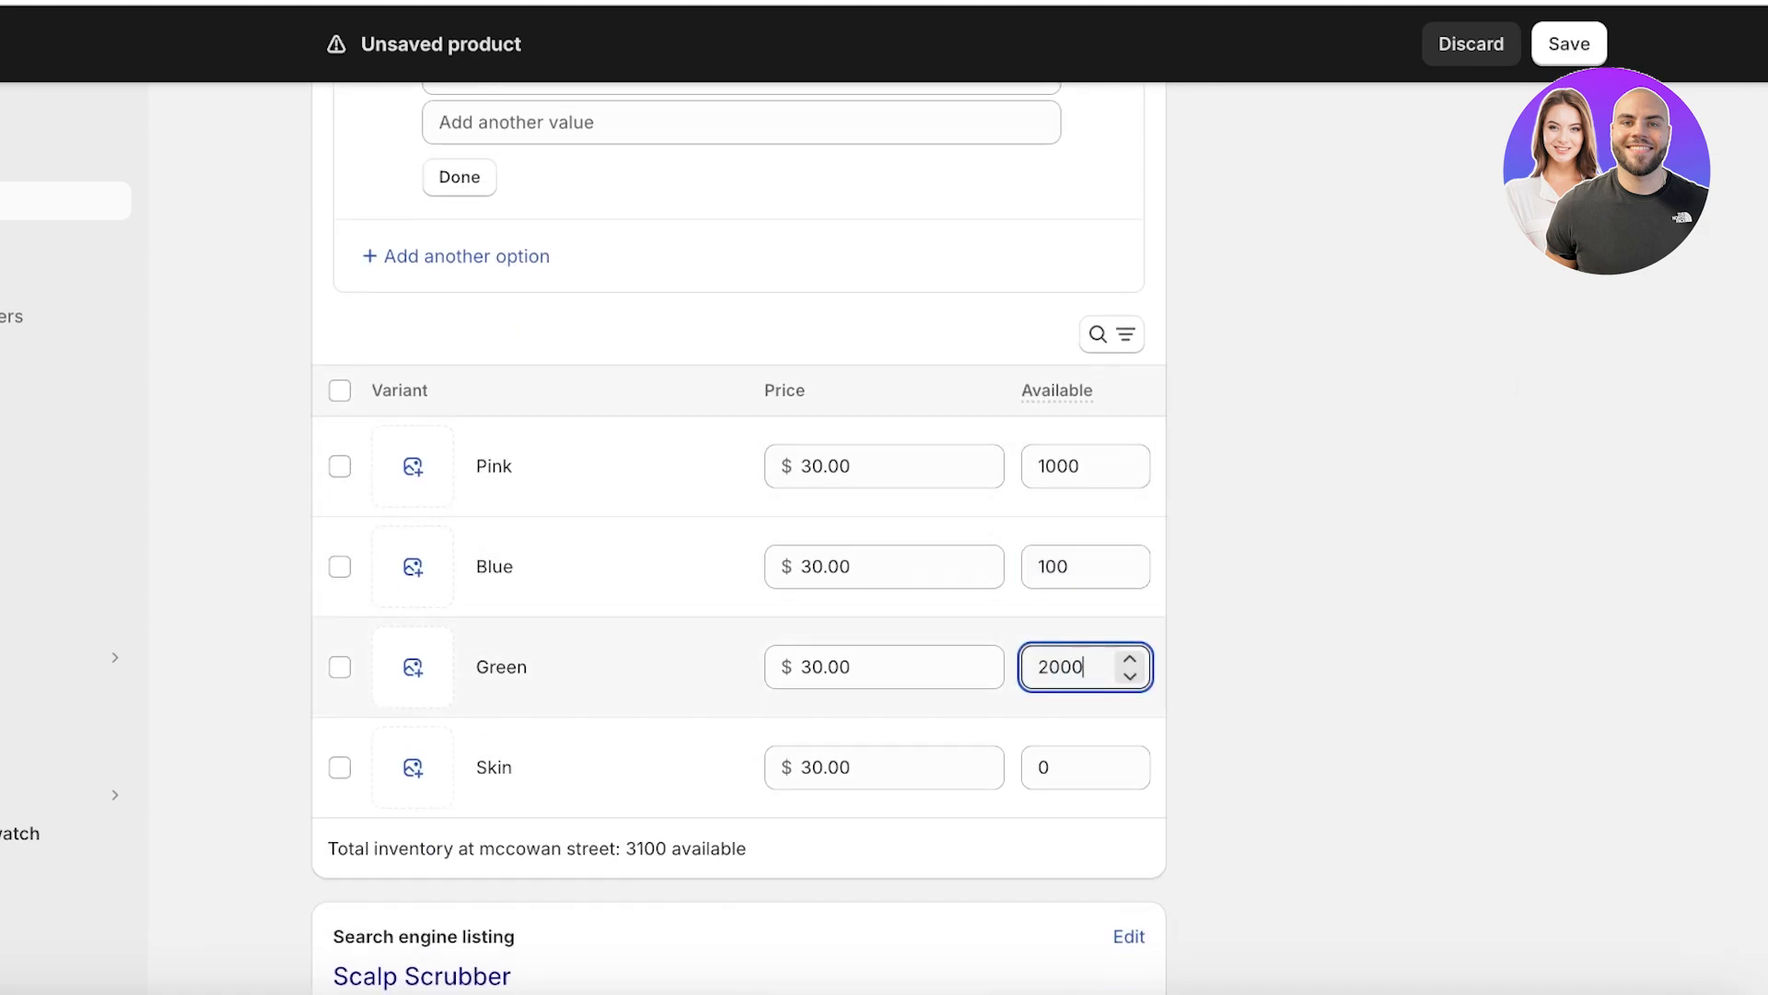
click(1040, 767)
text(10000)
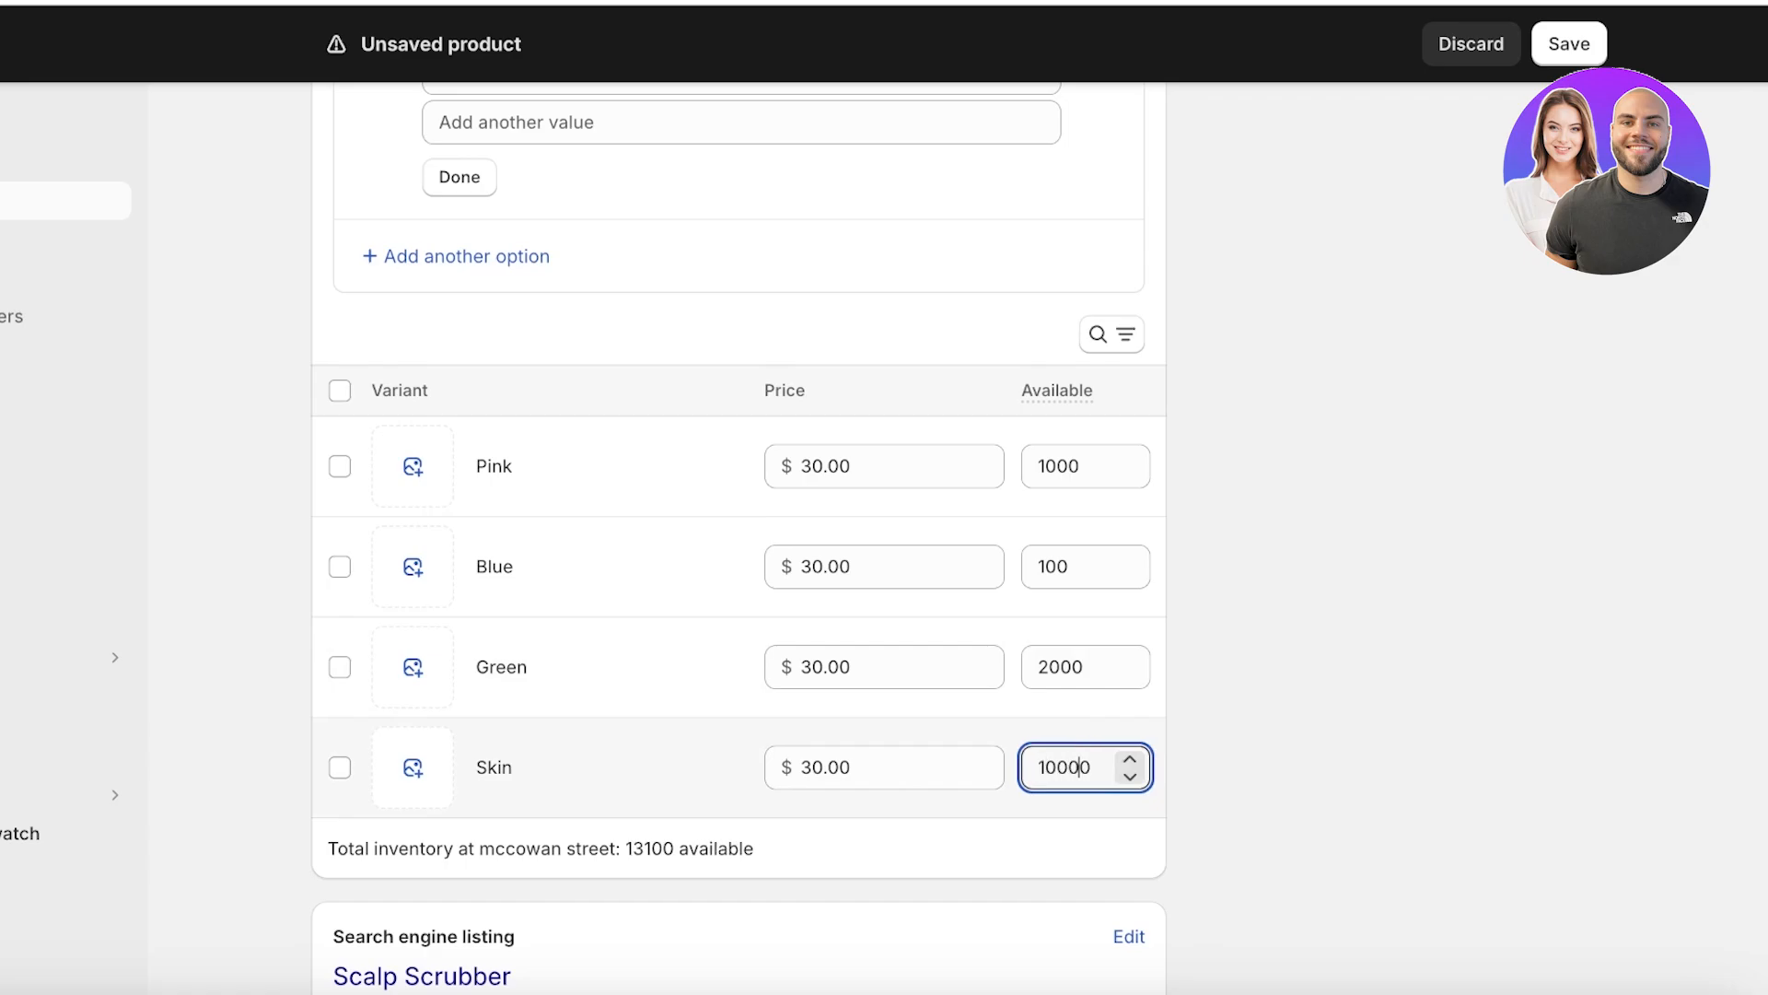
key(BackSpace)
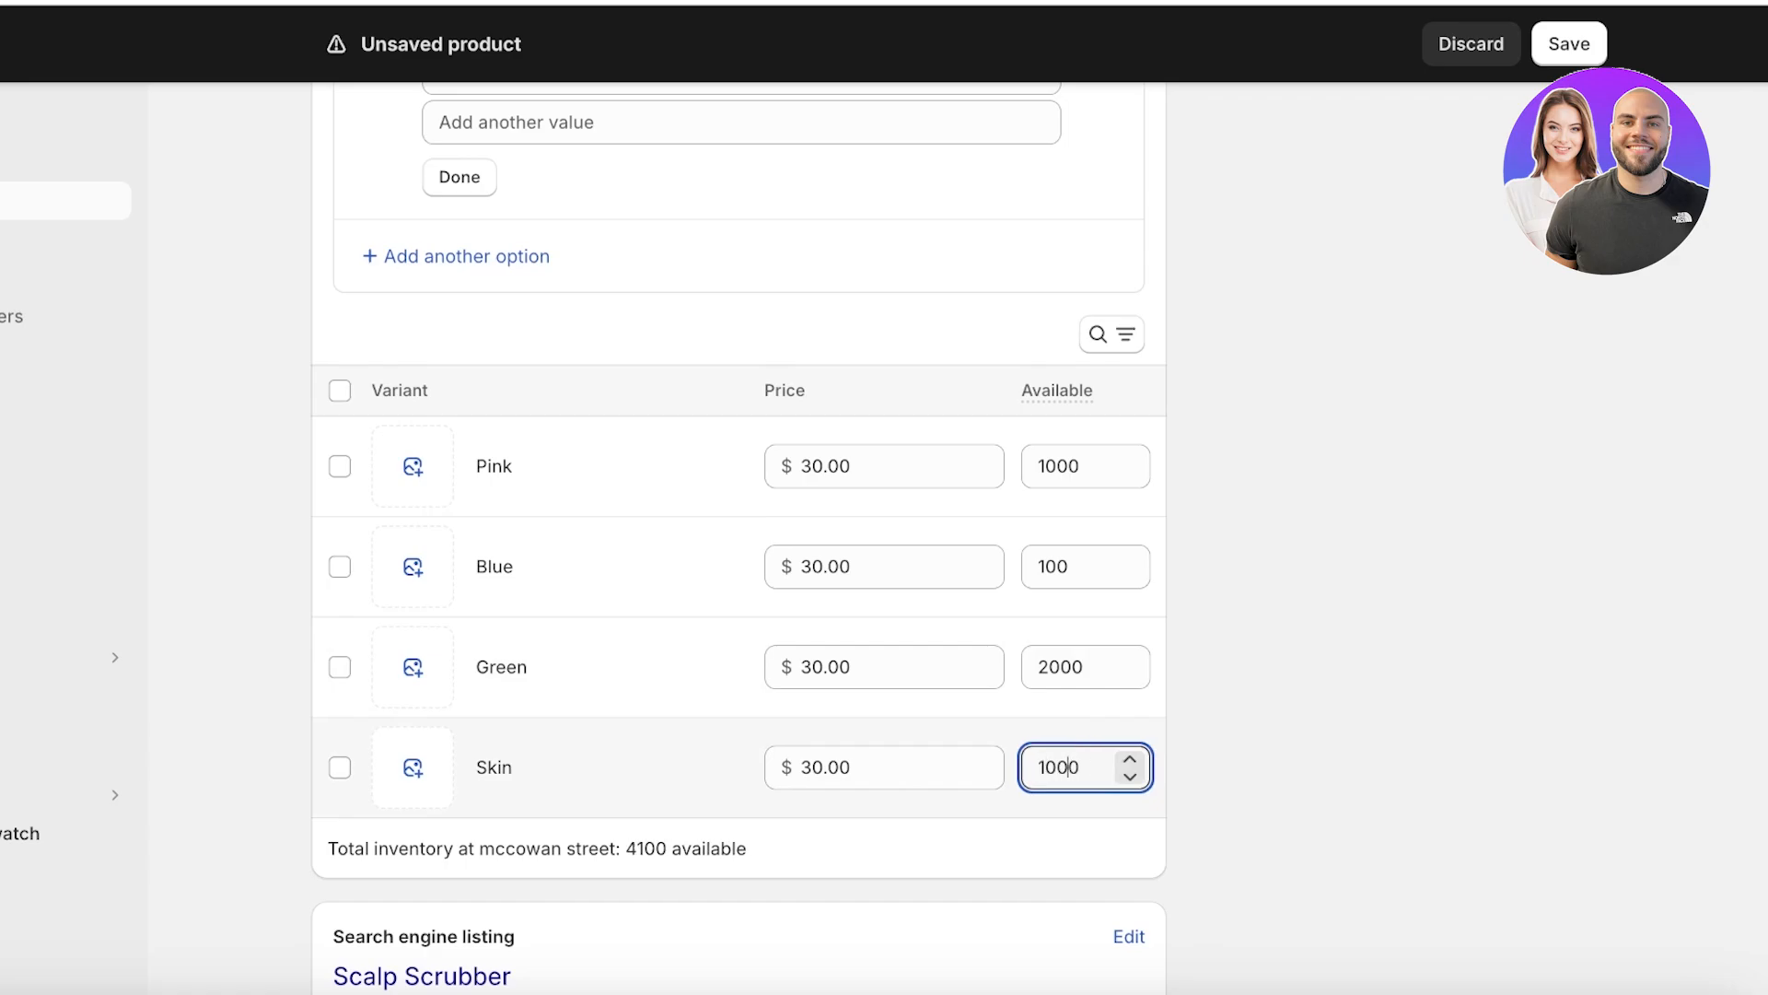
click(1591, 43)
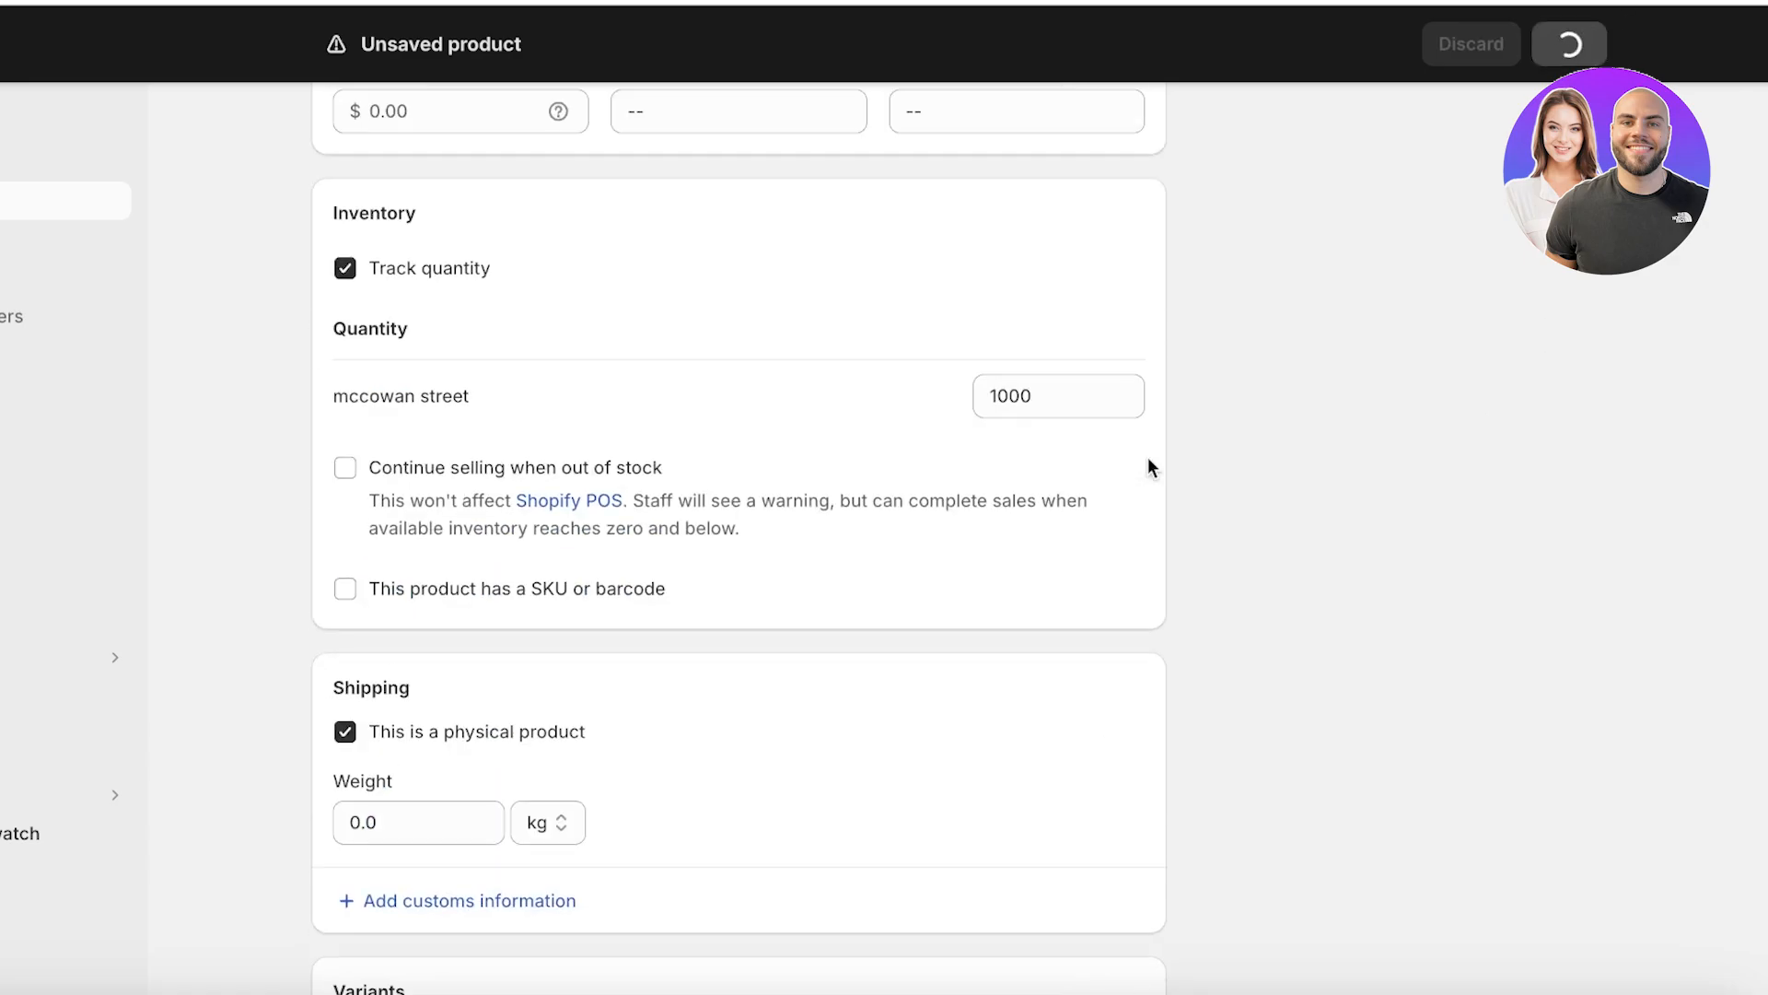
- Assign the image of the single pink scrubber with its dimensions to the Pink variant
scroll(1155, 467, down, 10)
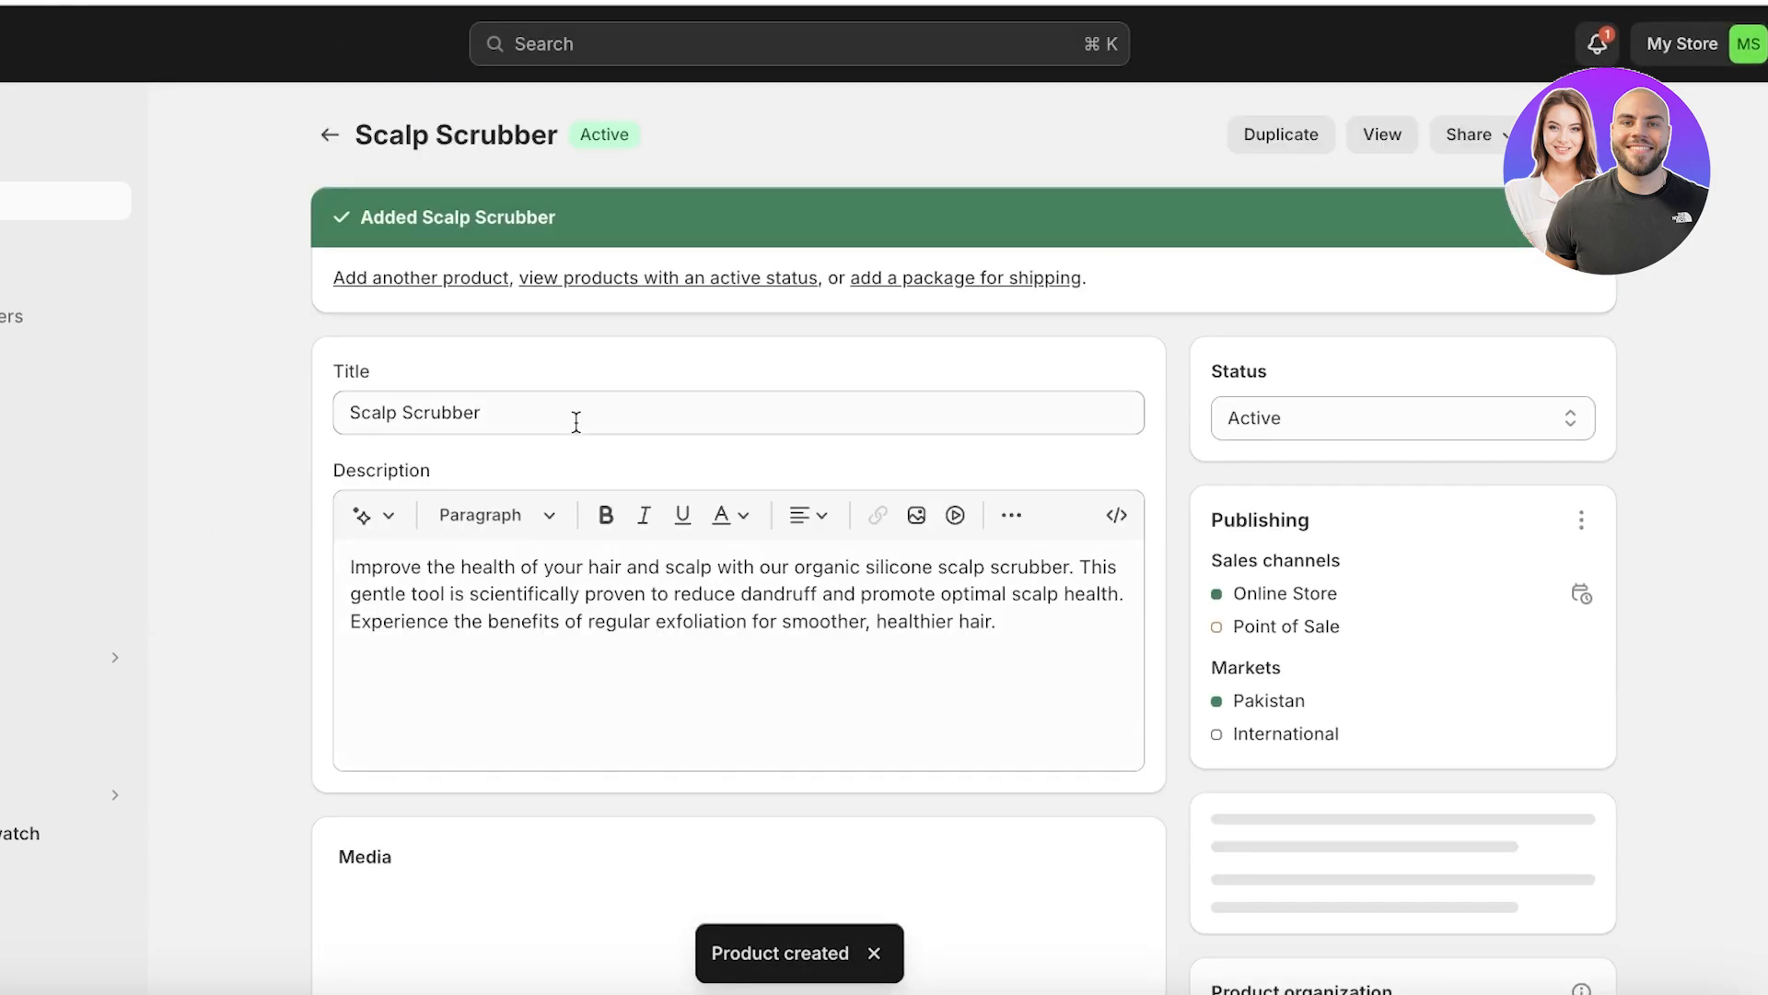
scroll(576, 432, down, 15)
click(414, 276)
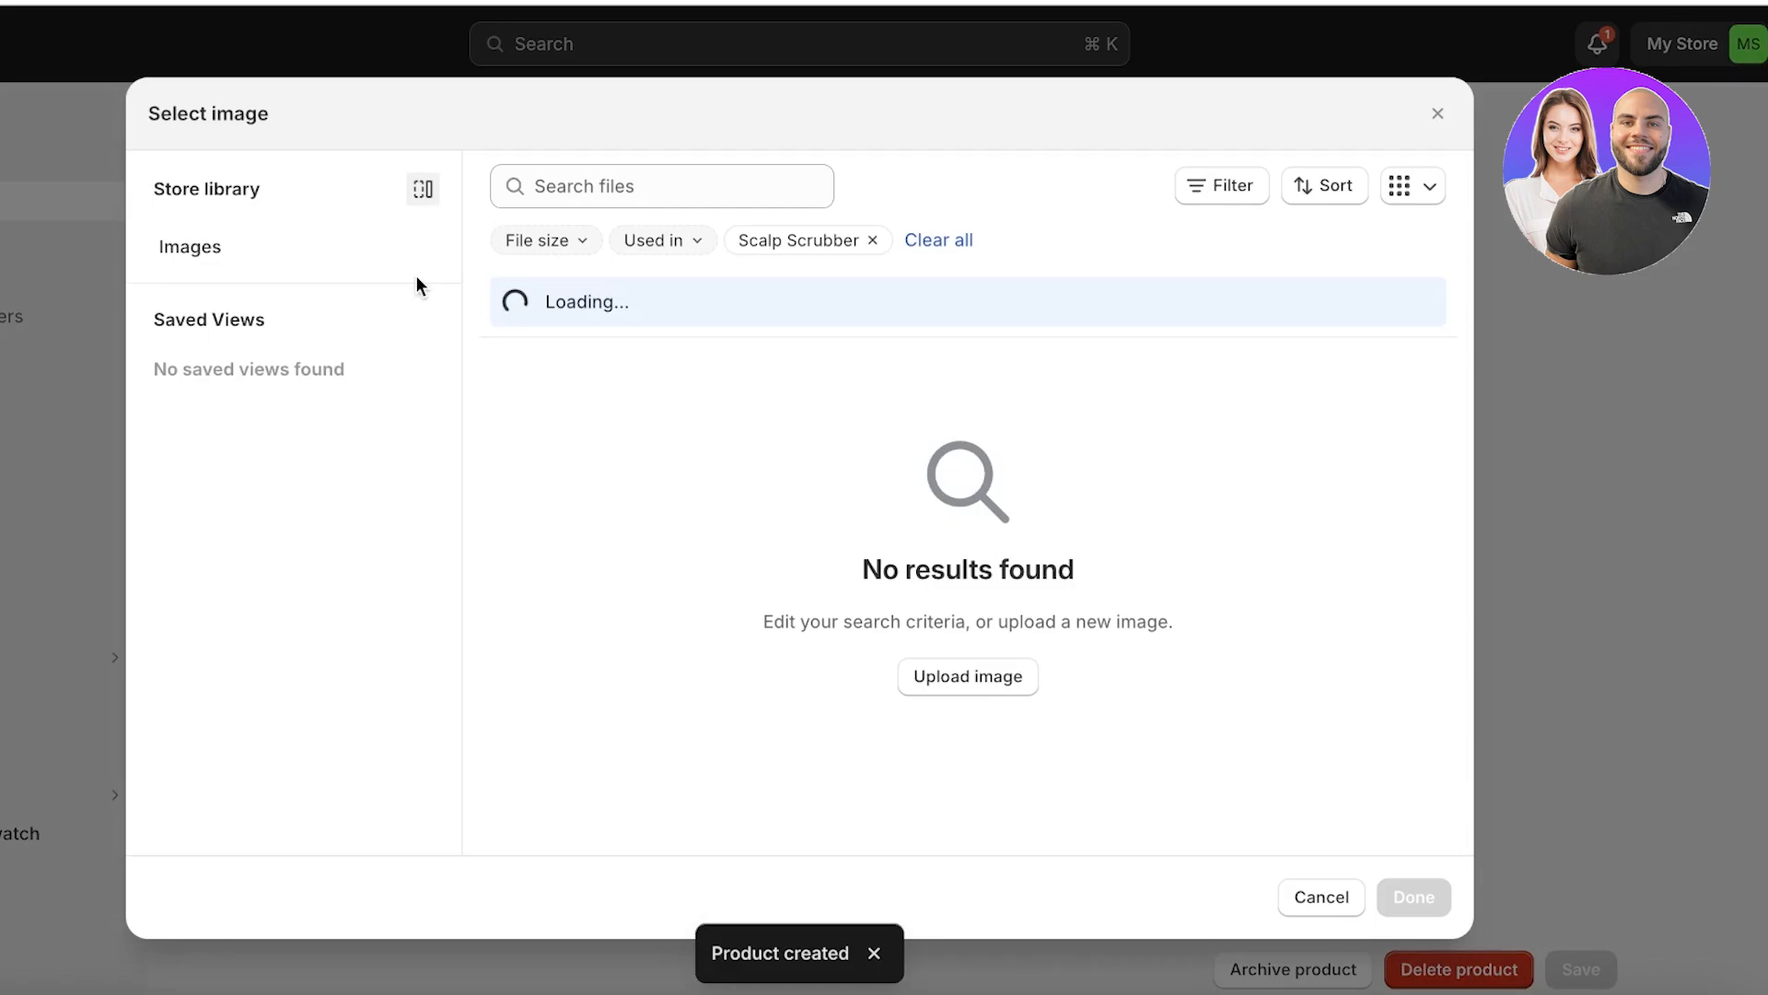
click(1354, 571)
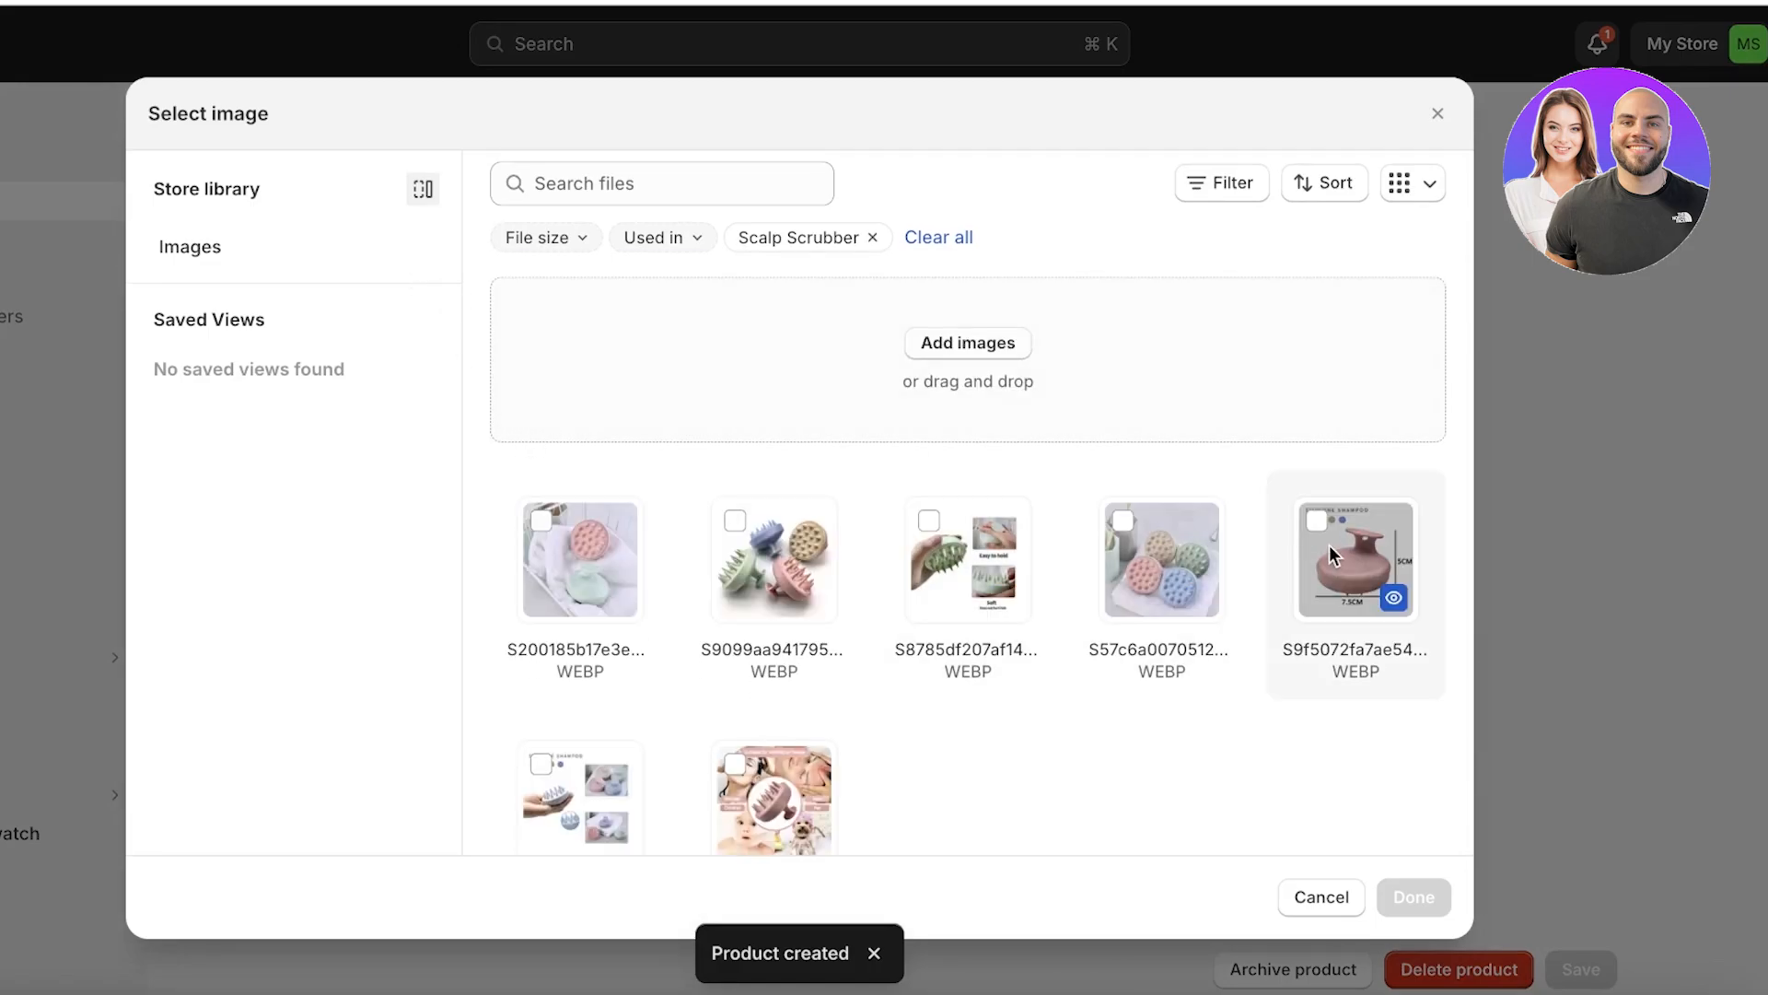
click(1413, 897)
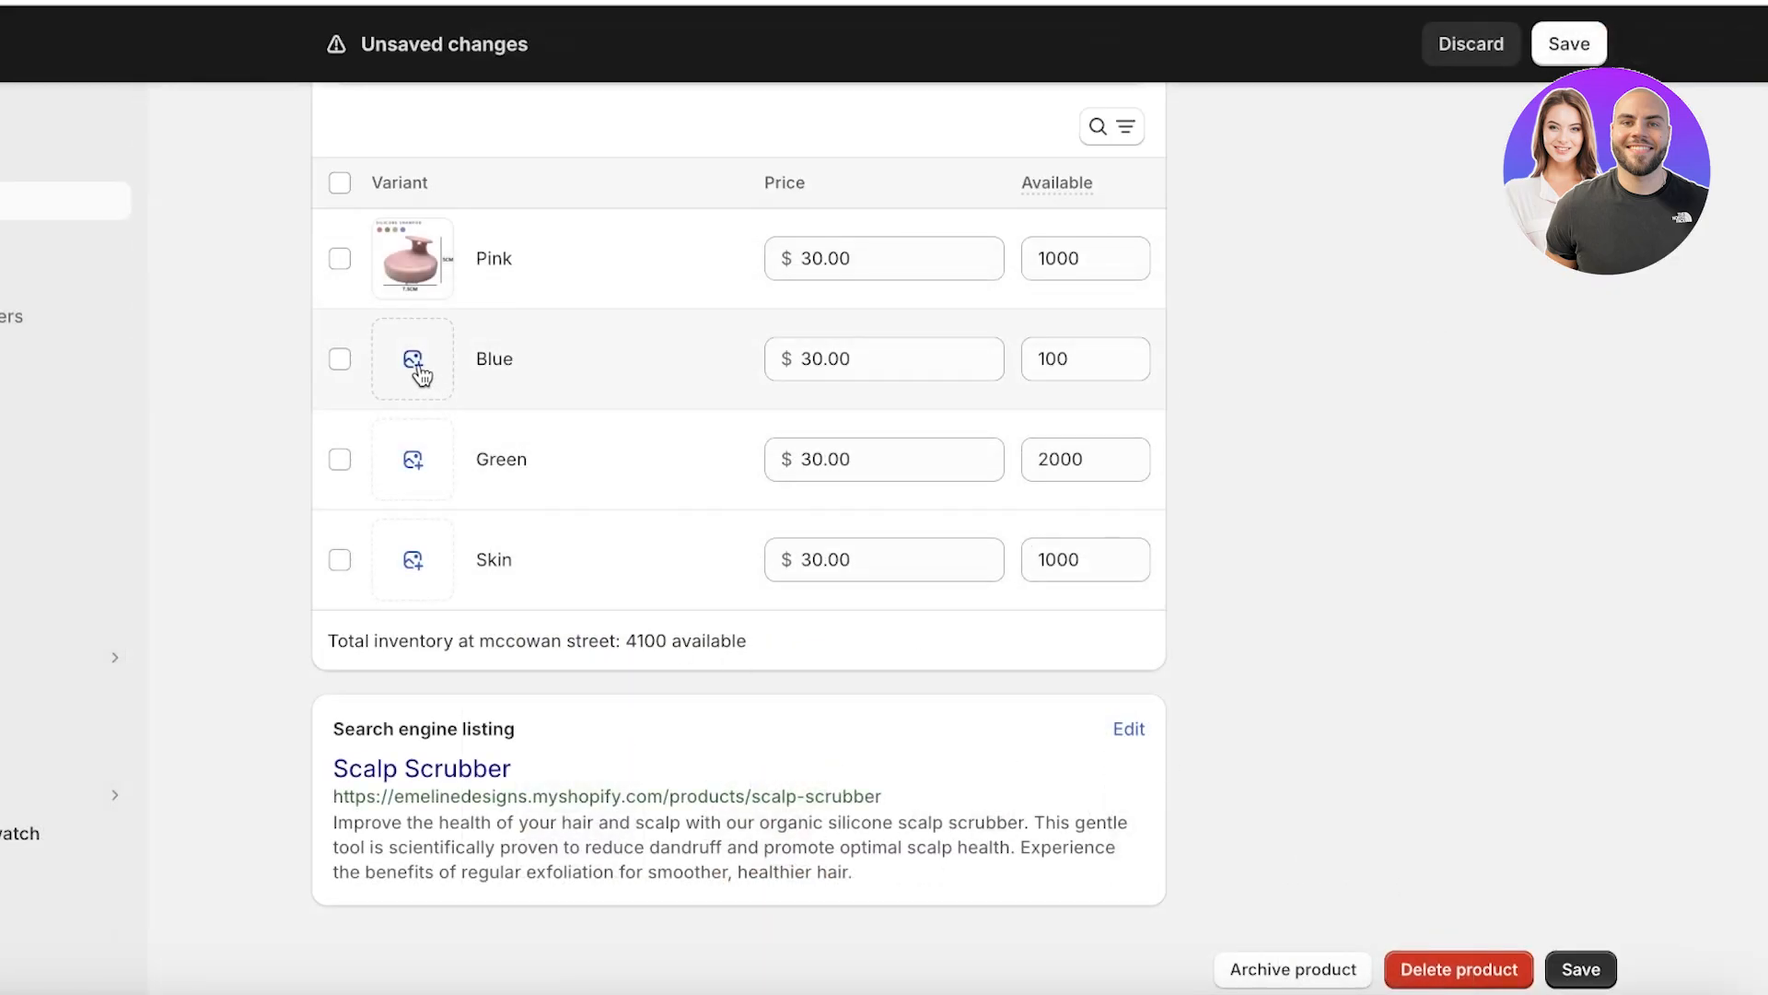
click(417, 374)
scroll(799, 626, down, 2)
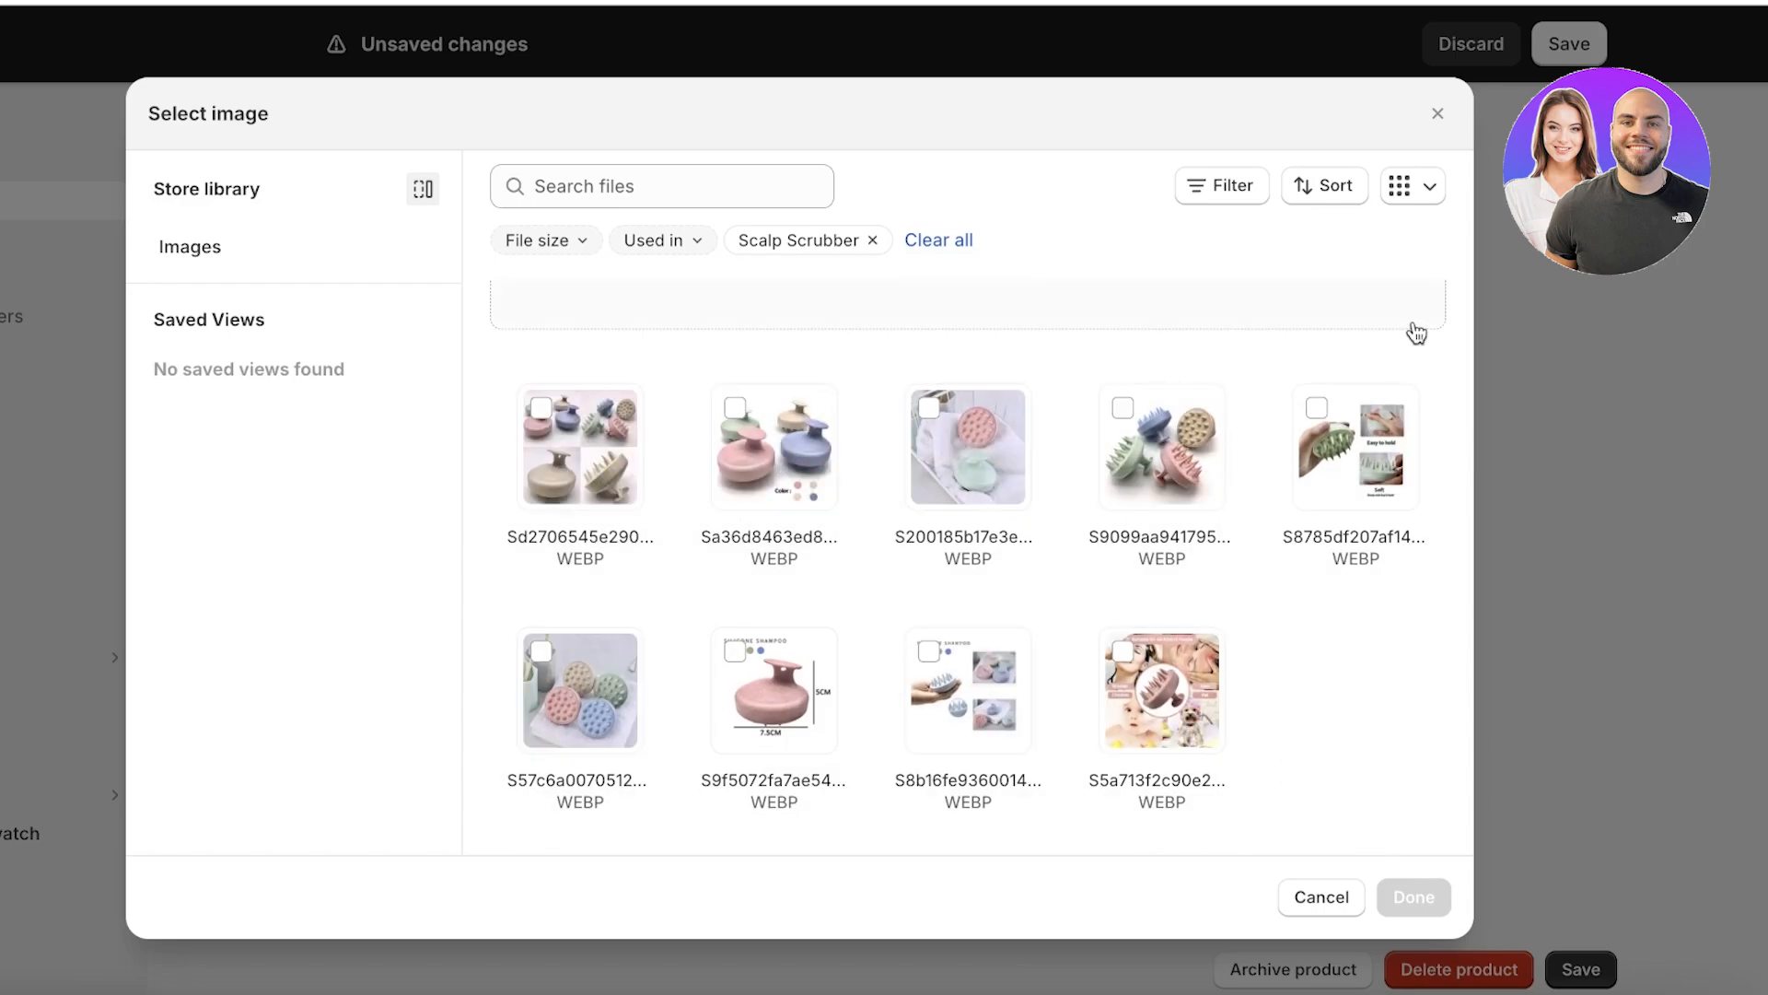
click(1443, 113)
- Save the changes to the Scalp Scrubber product and return to the start of its page
scroll(1476, 185, up, 3)
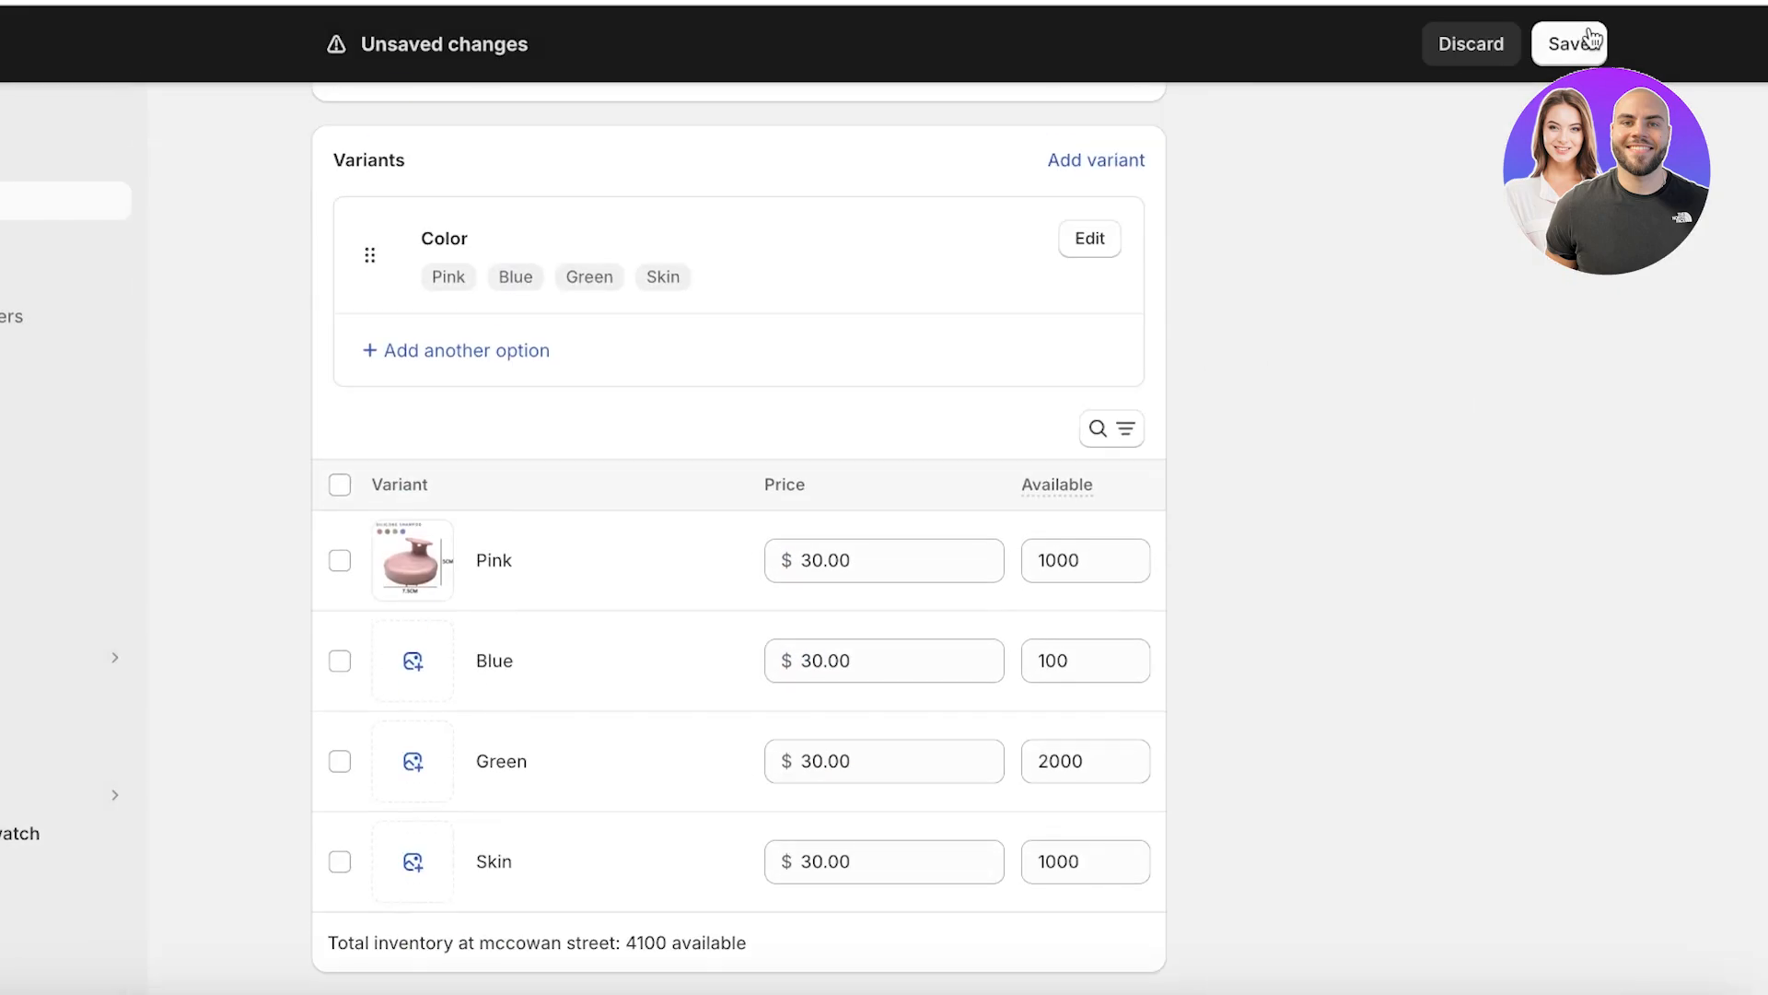
click(1571, 43)
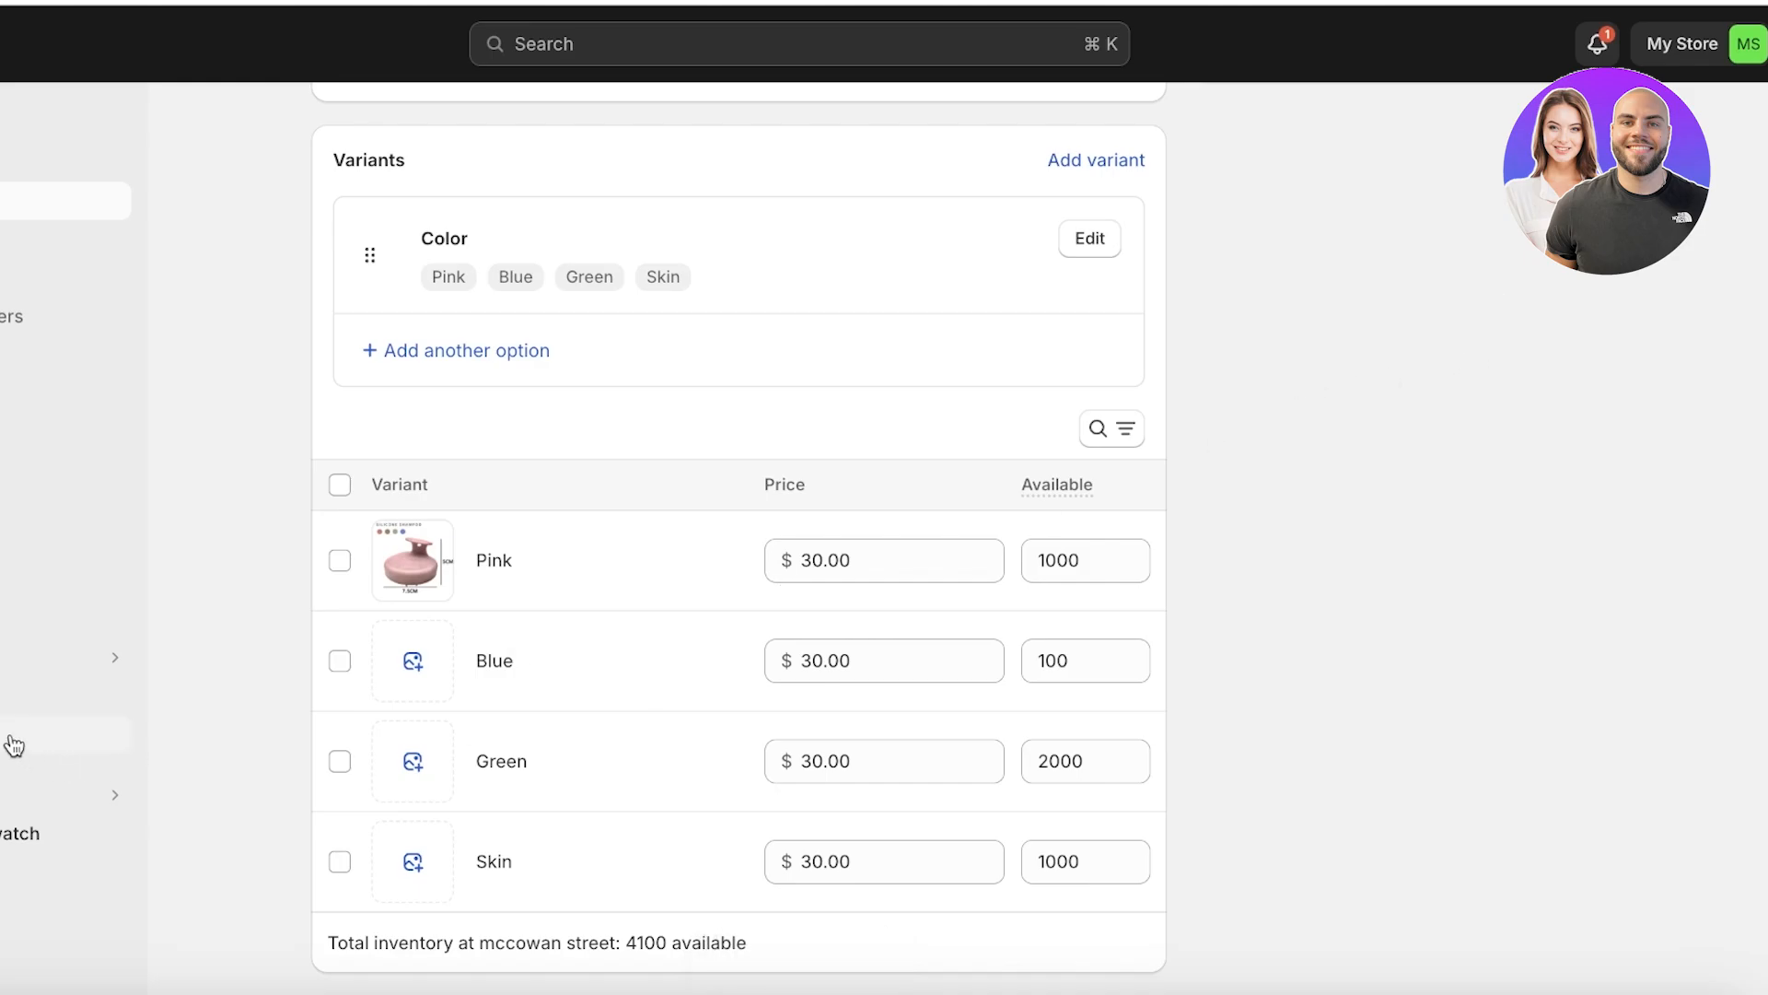
scroll(1474, 507, up, 10)
scroll(809, 332, up, 4)
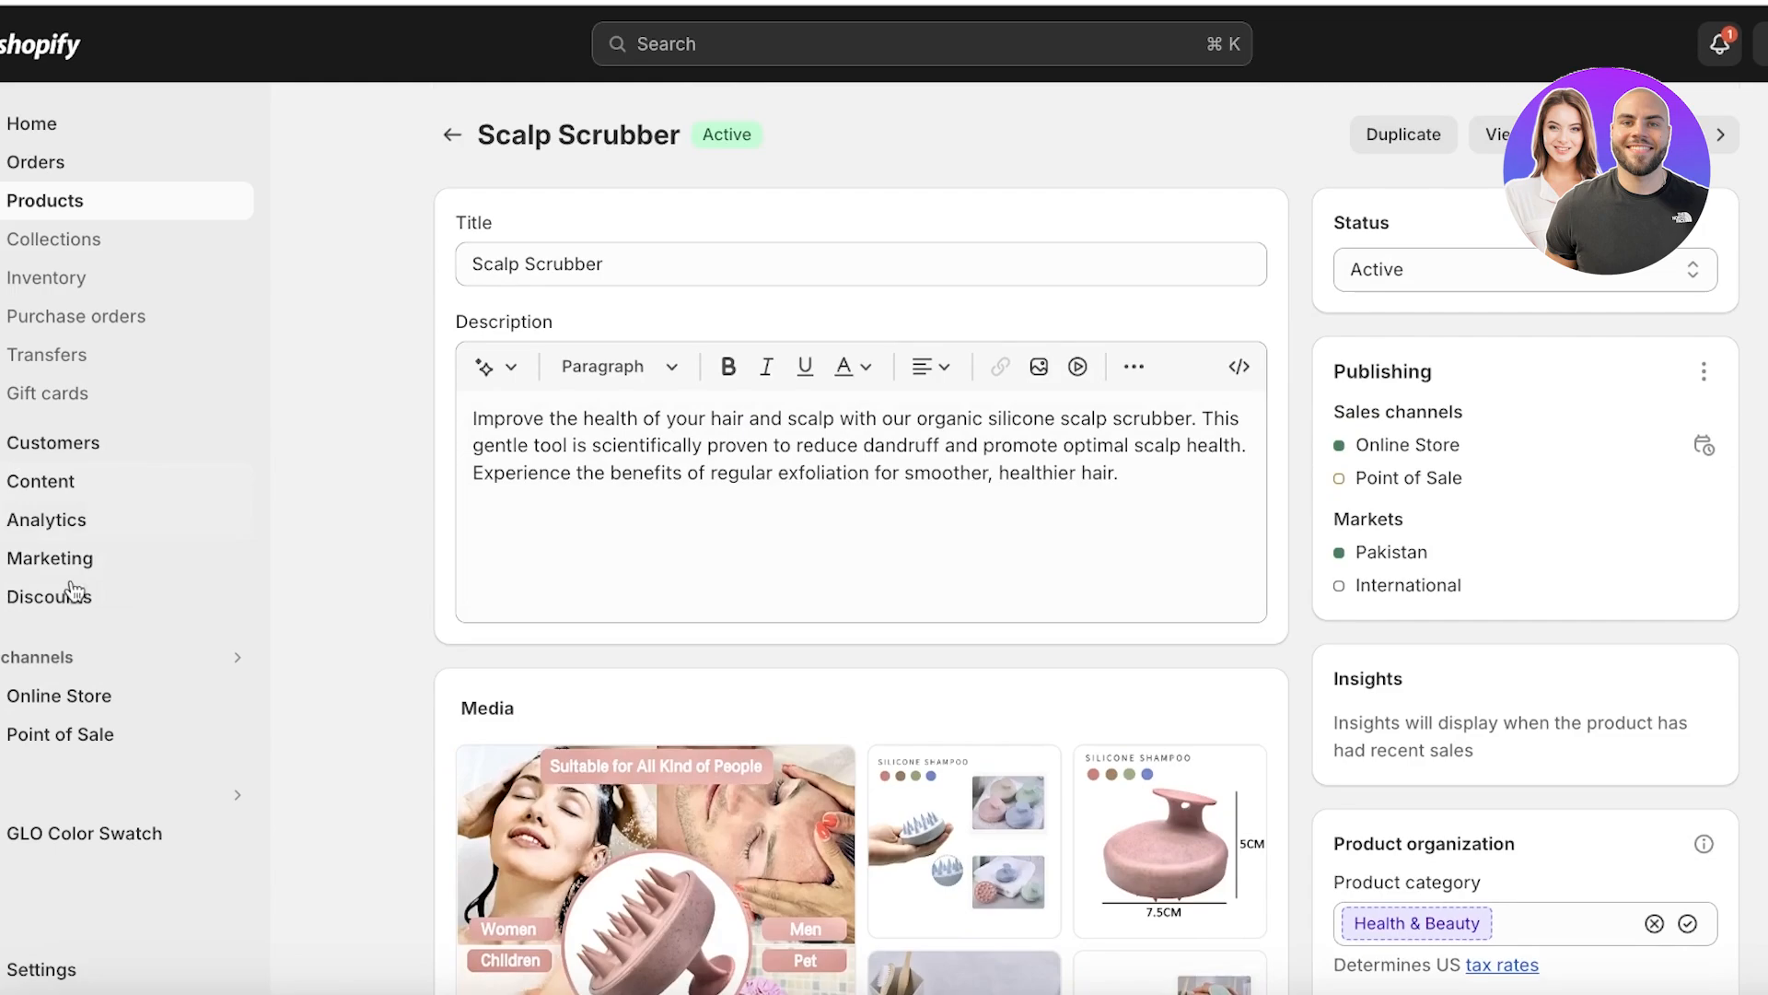
- Go to the online store's themes, look over the available themes, and start customizing Sense from the theme library
click(20, 693)
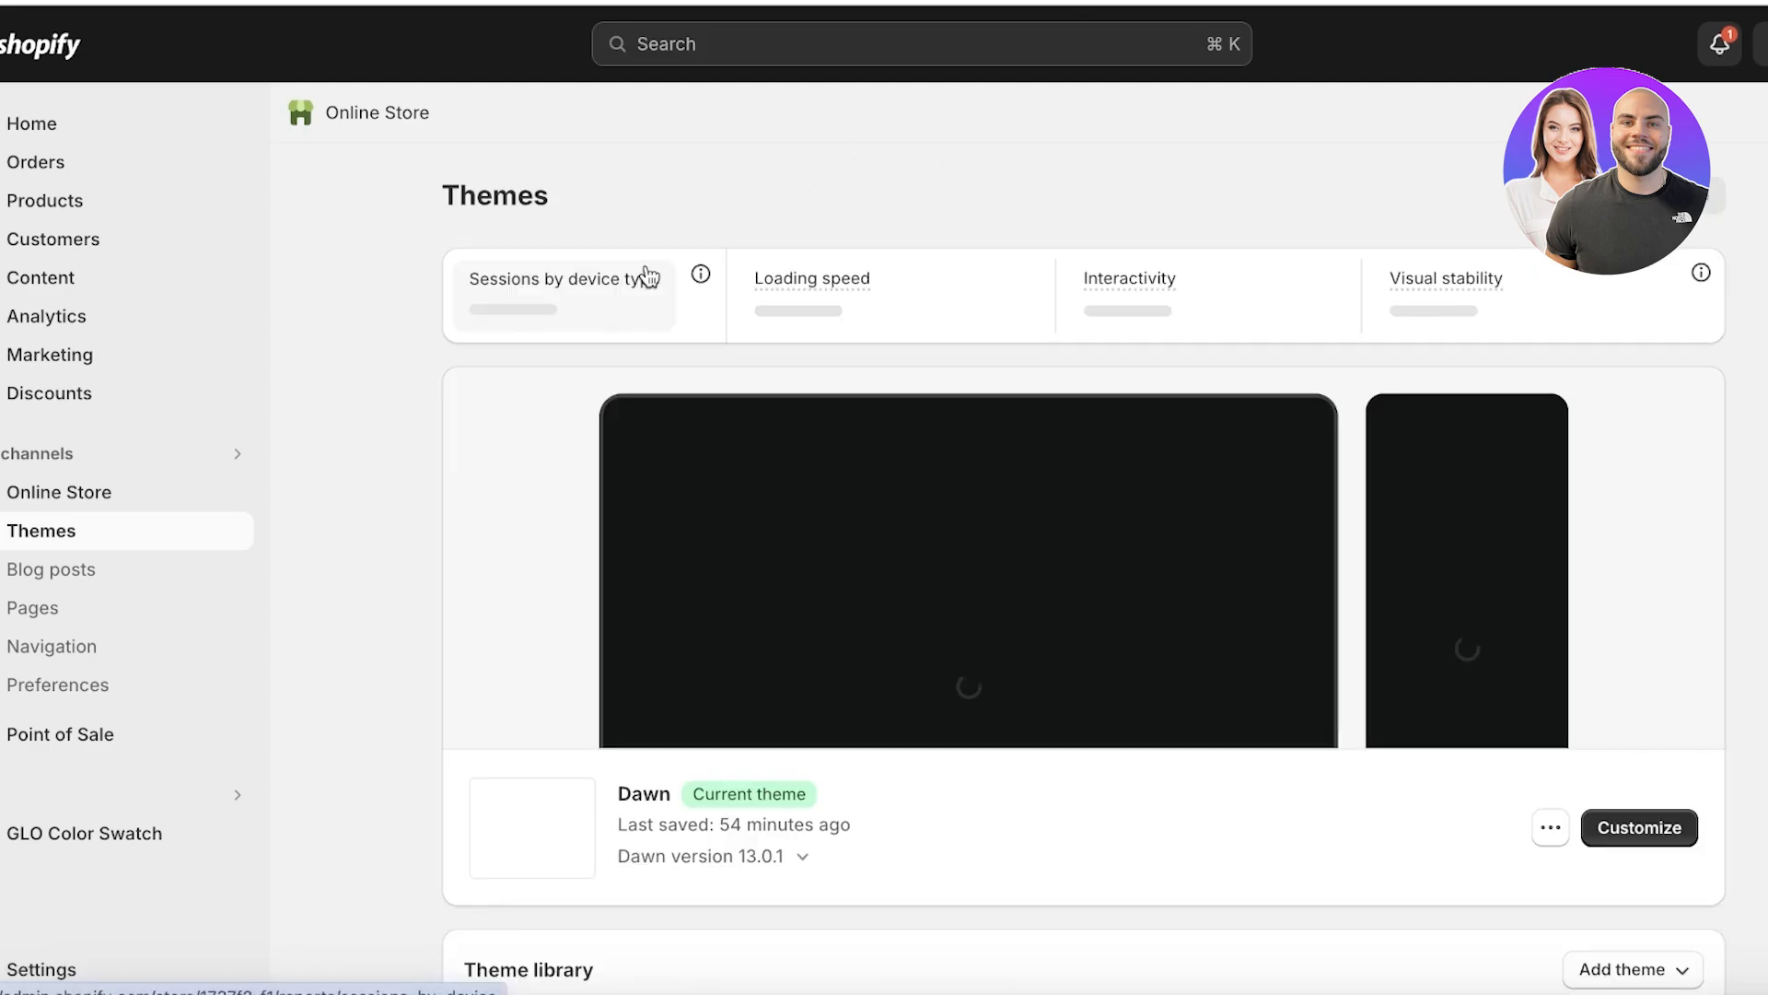
scroll(515, 278, down, 4)
scroll(843, 459, up, 3)
scroll(921, 479, up, 1)
scroll(1231, 489, down, 10)
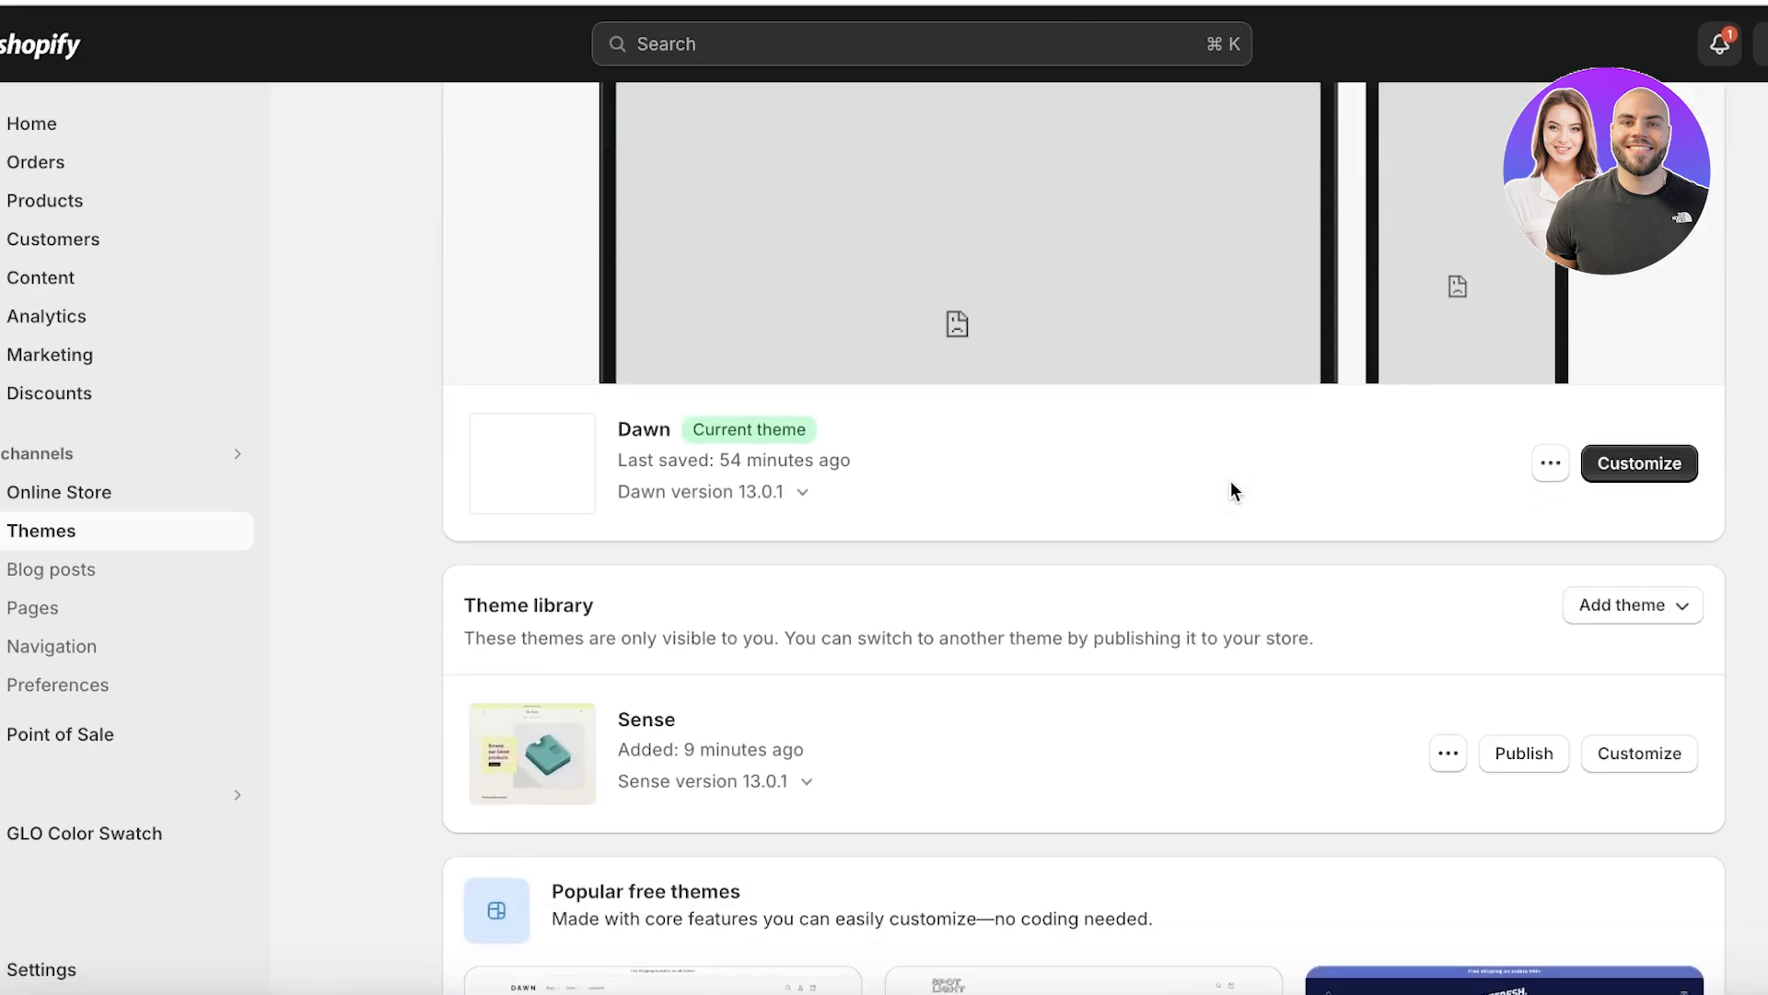
scroll(621, 597, down, 4)
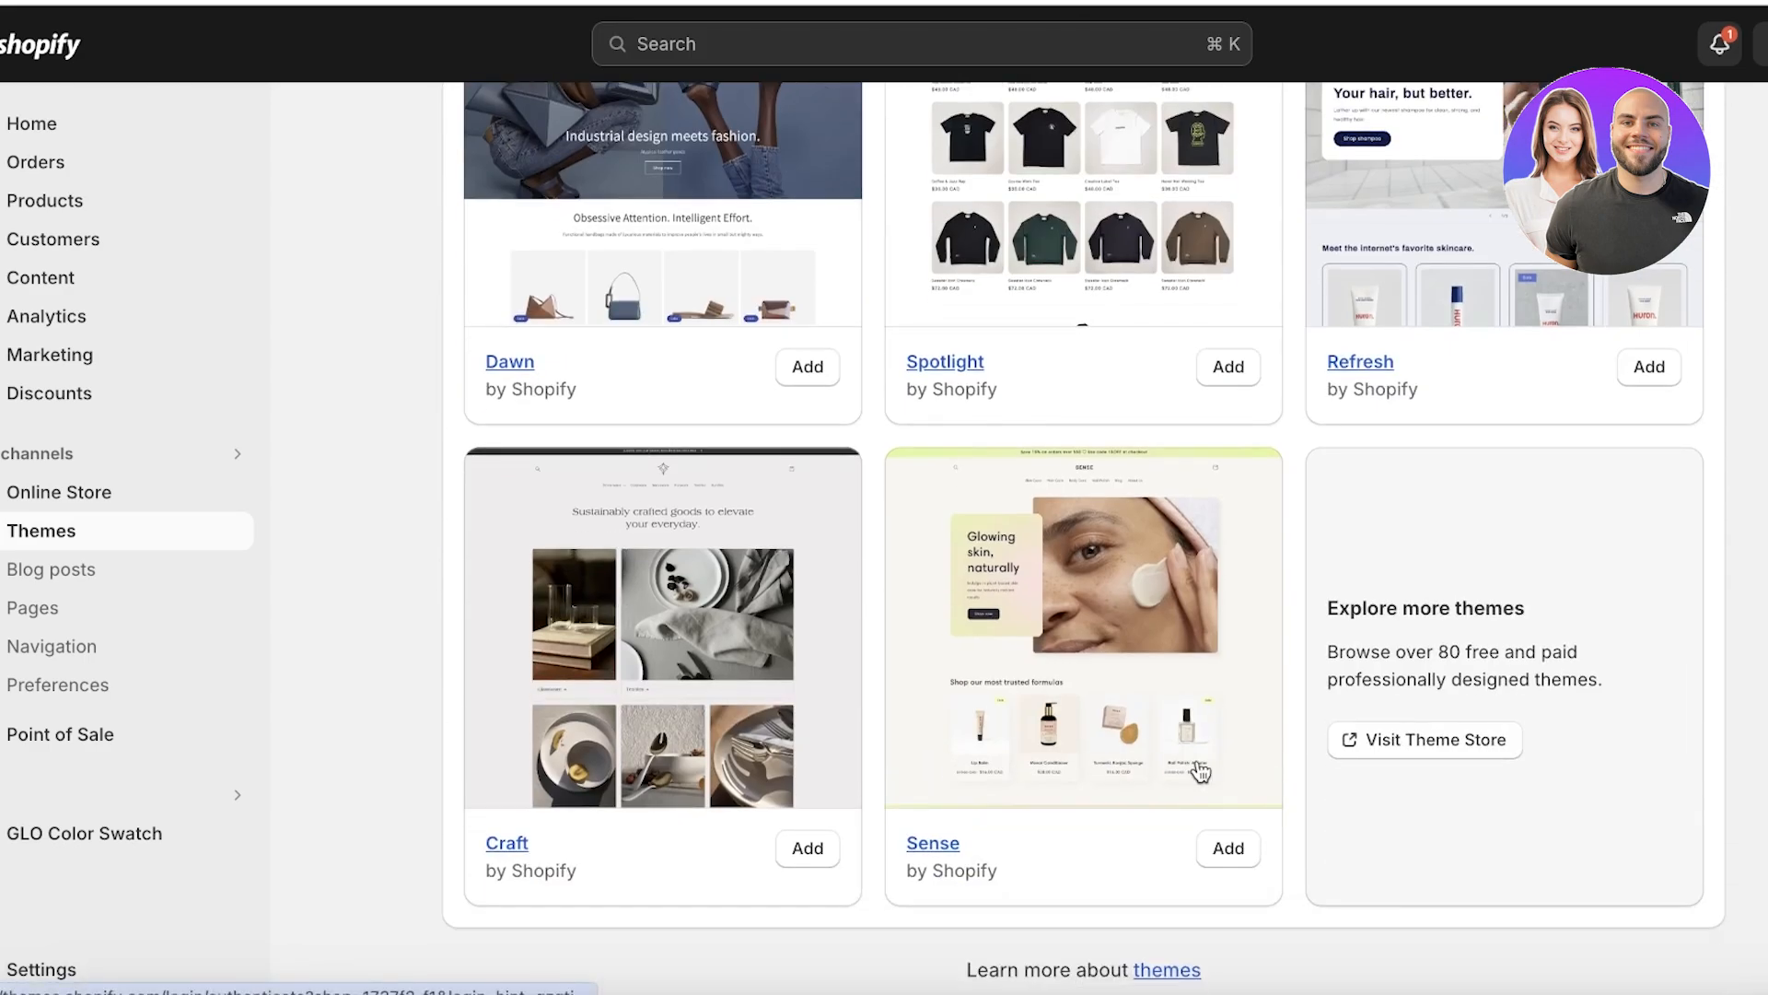
scroll(1234, 868, up, 8)
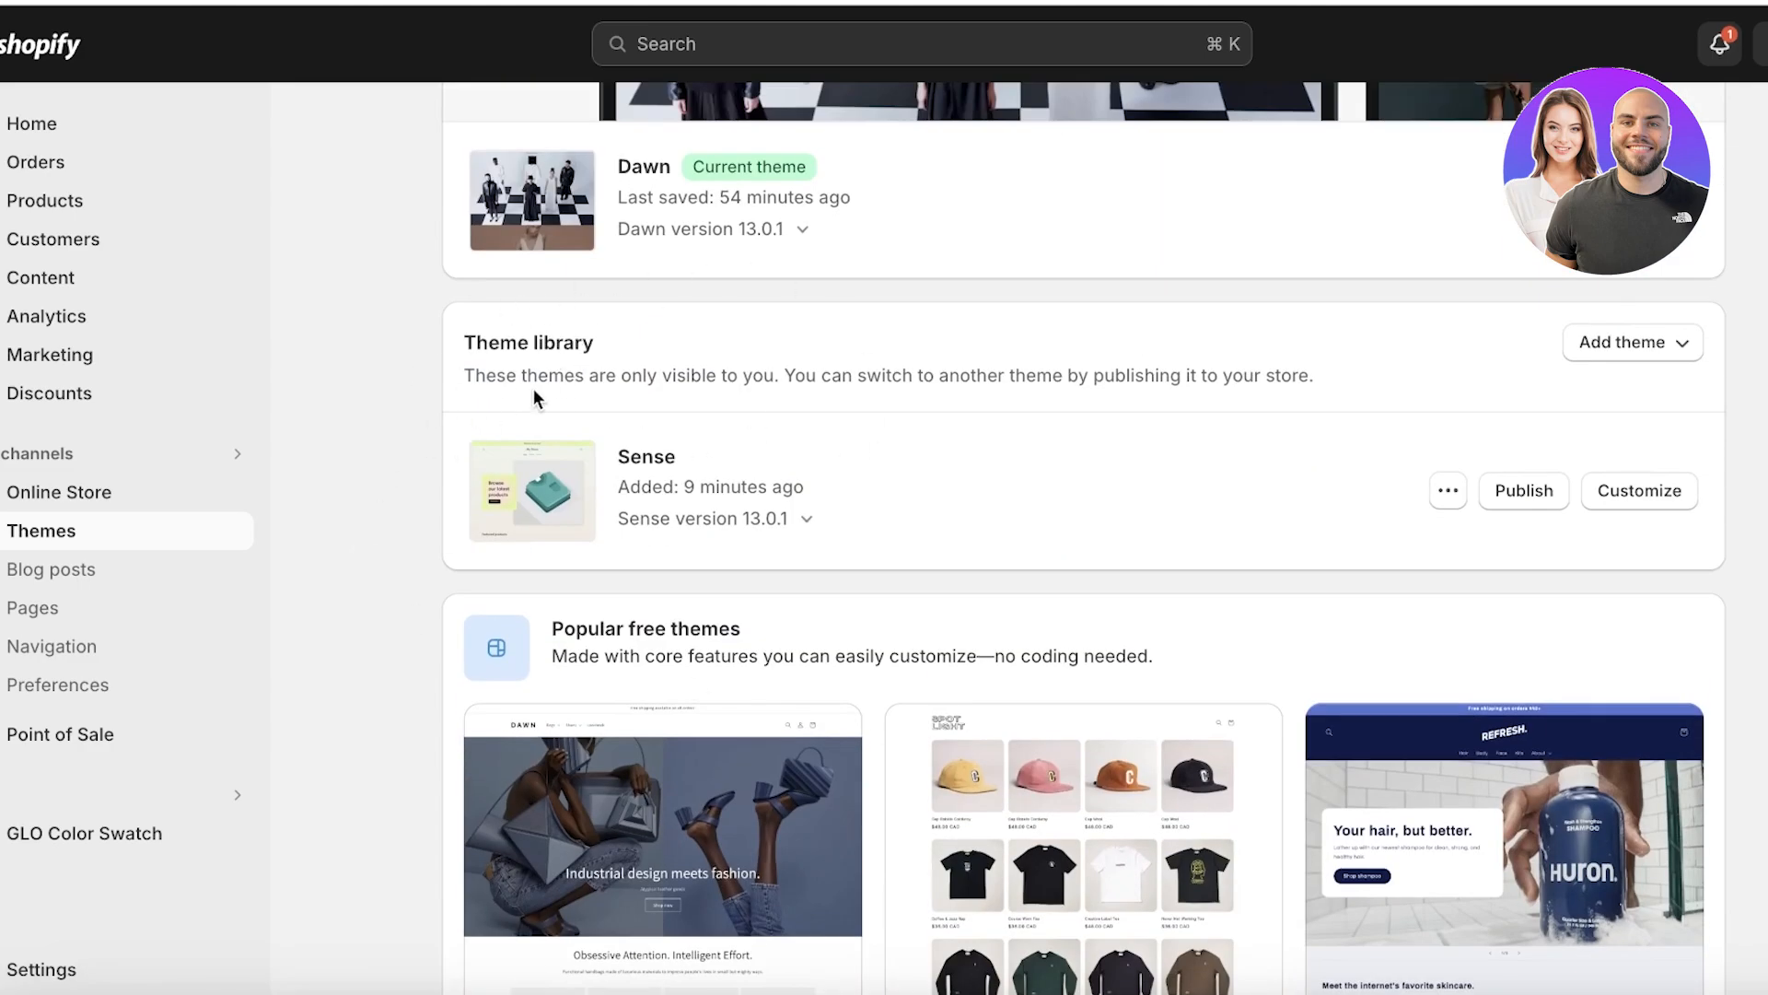
click(1628, 497)
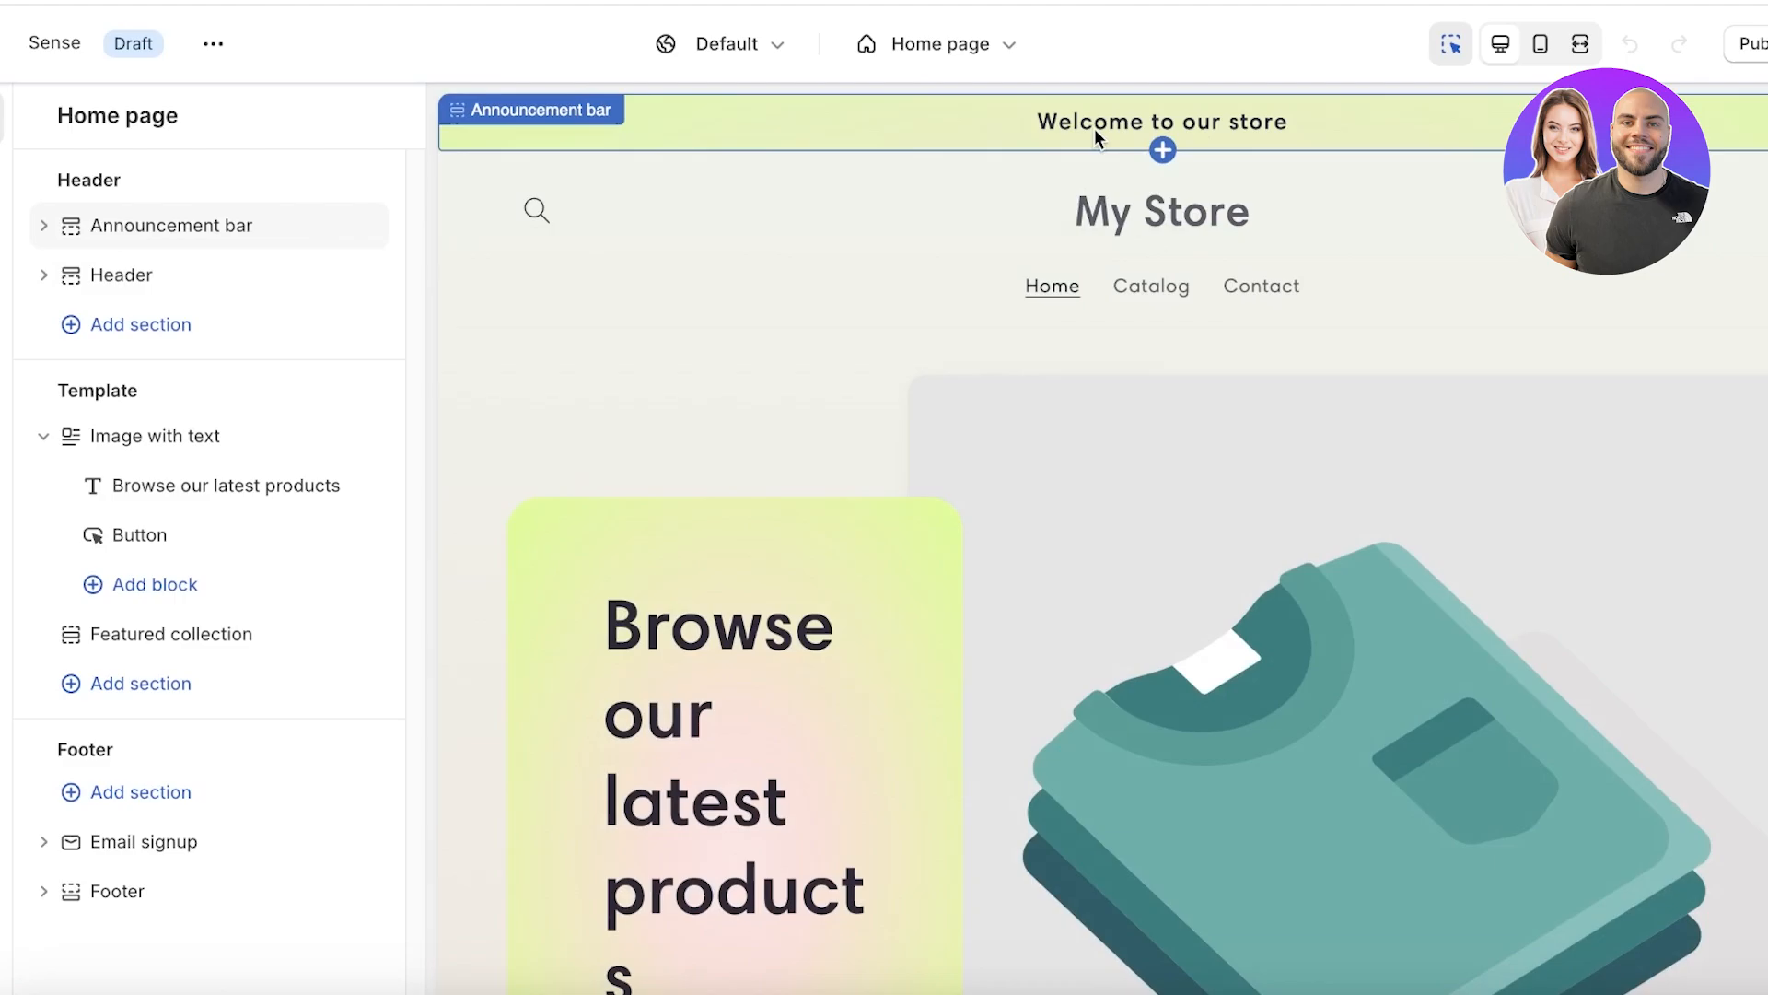
- Remove the announcement bar section from the Sense theme's home page
click(1095, 129)
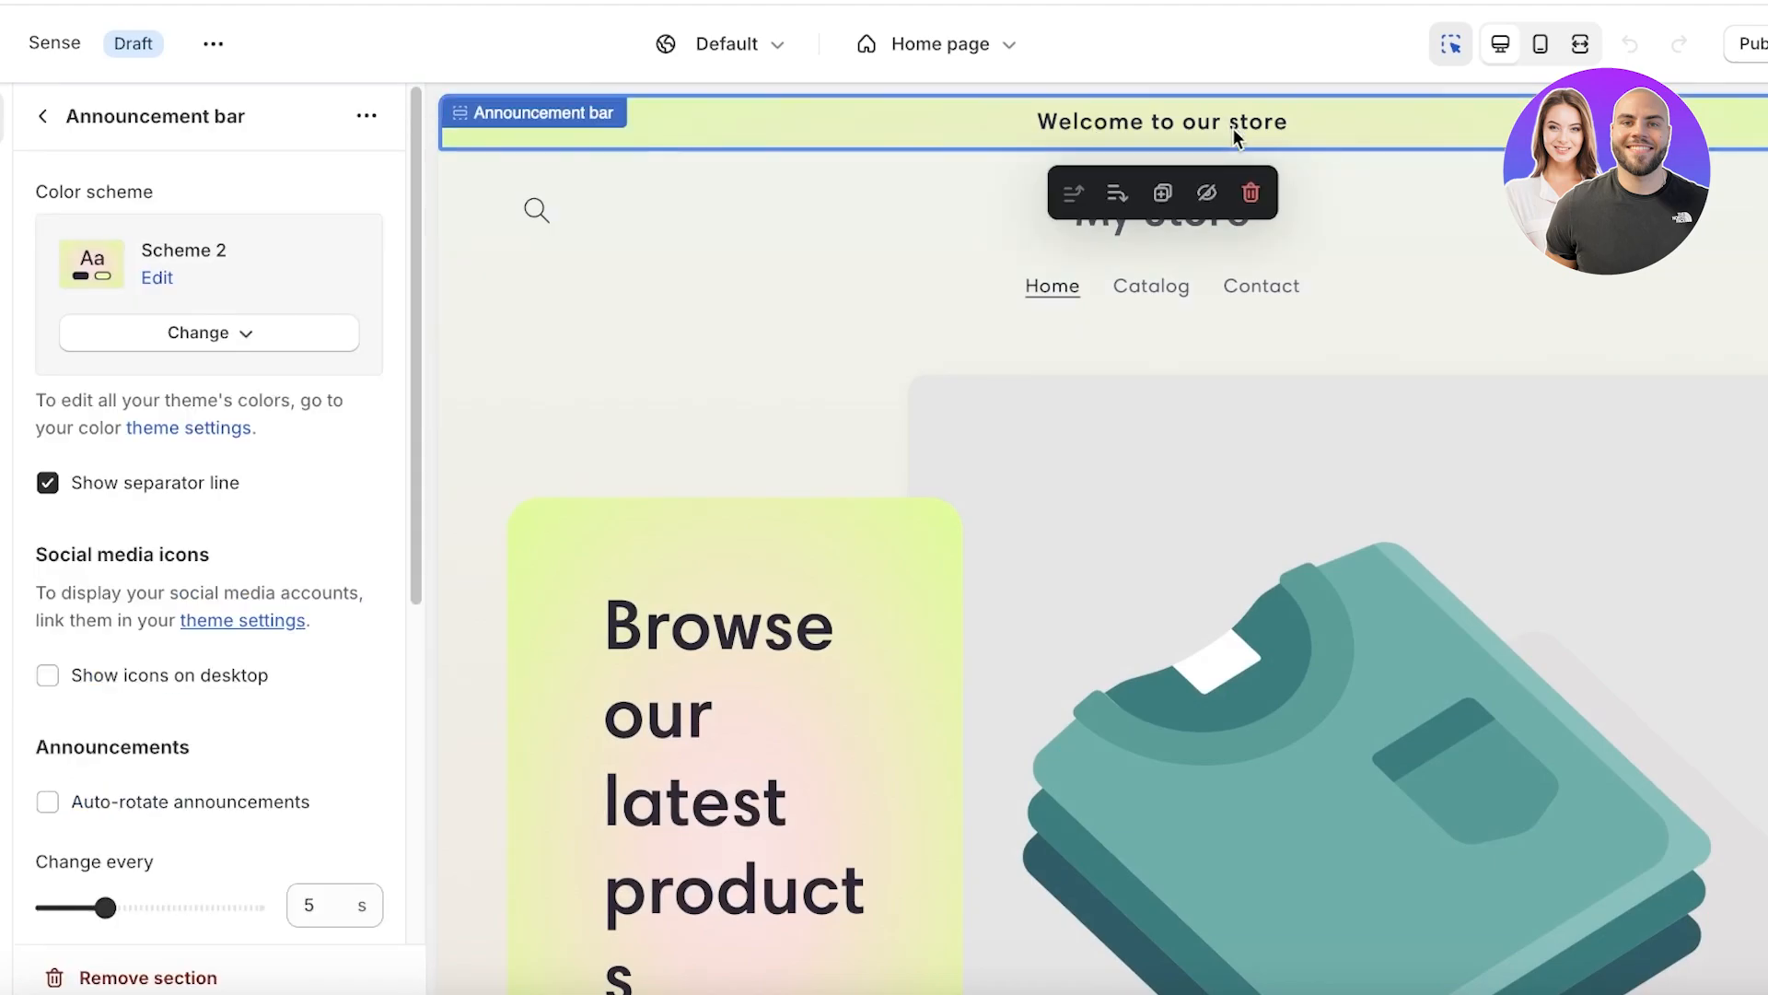
click(1251, 193)
- Set the header's sticky behaviour to None and keep its desktop logo position at Top center
click(1228, 166)
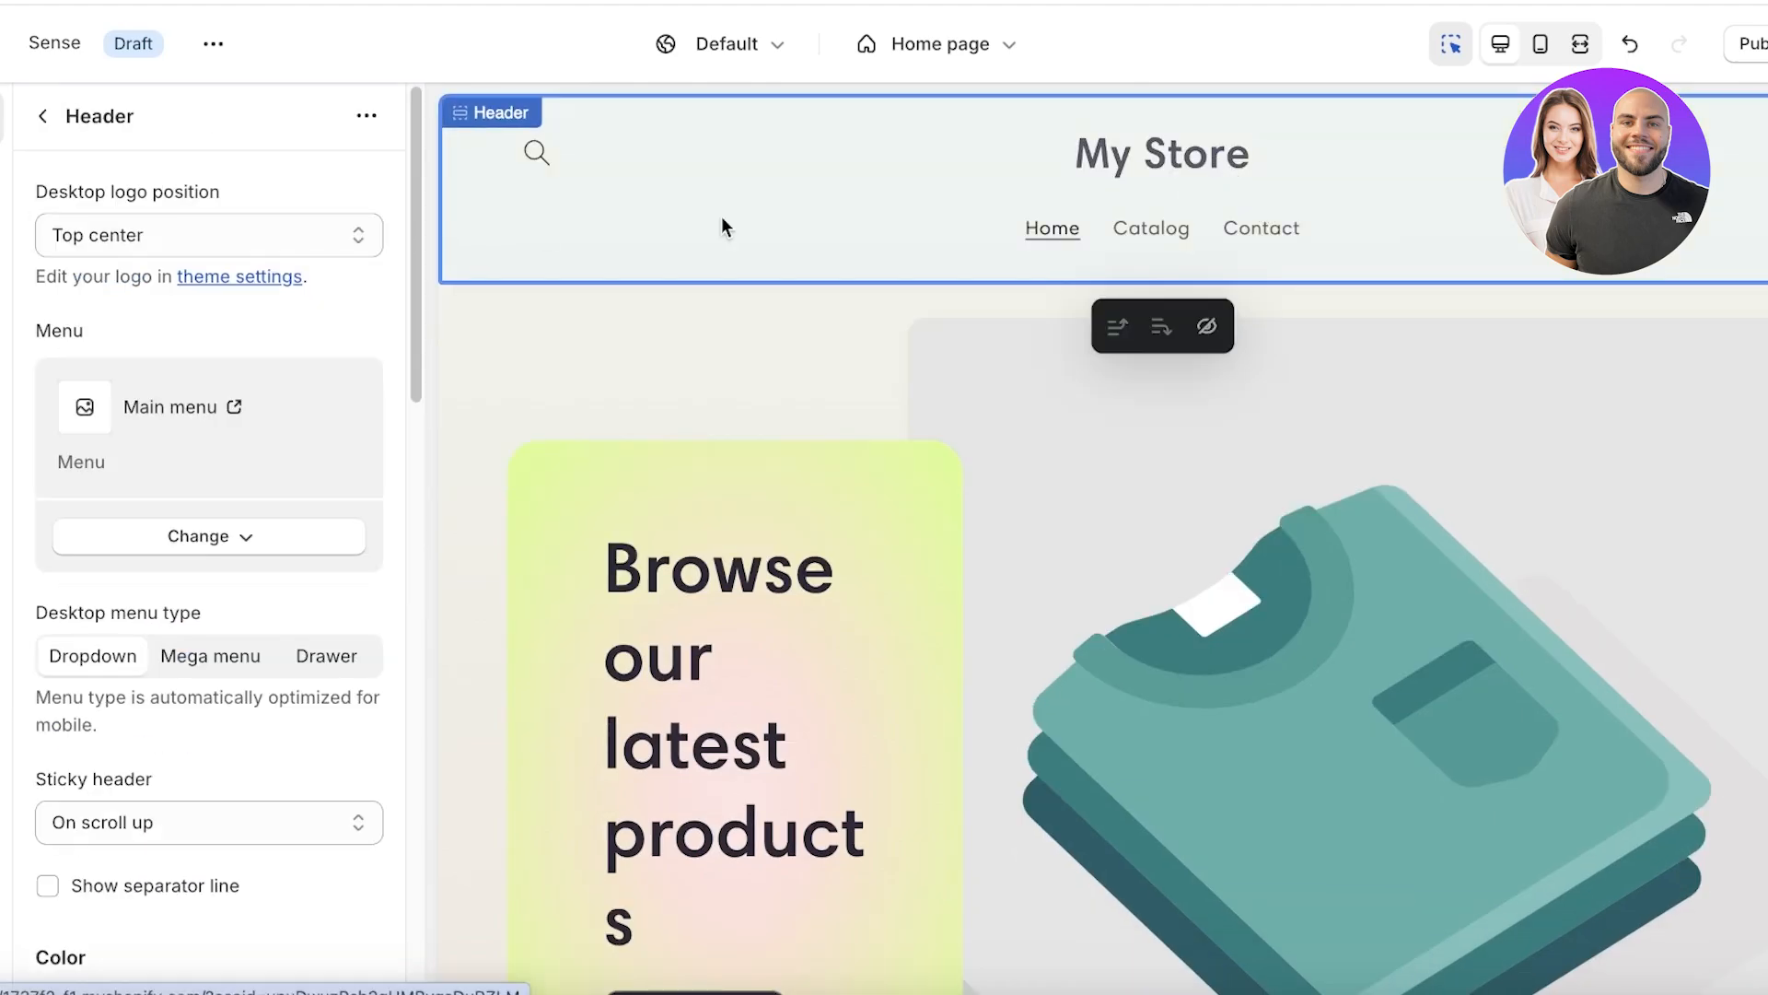
click(1235, 159)
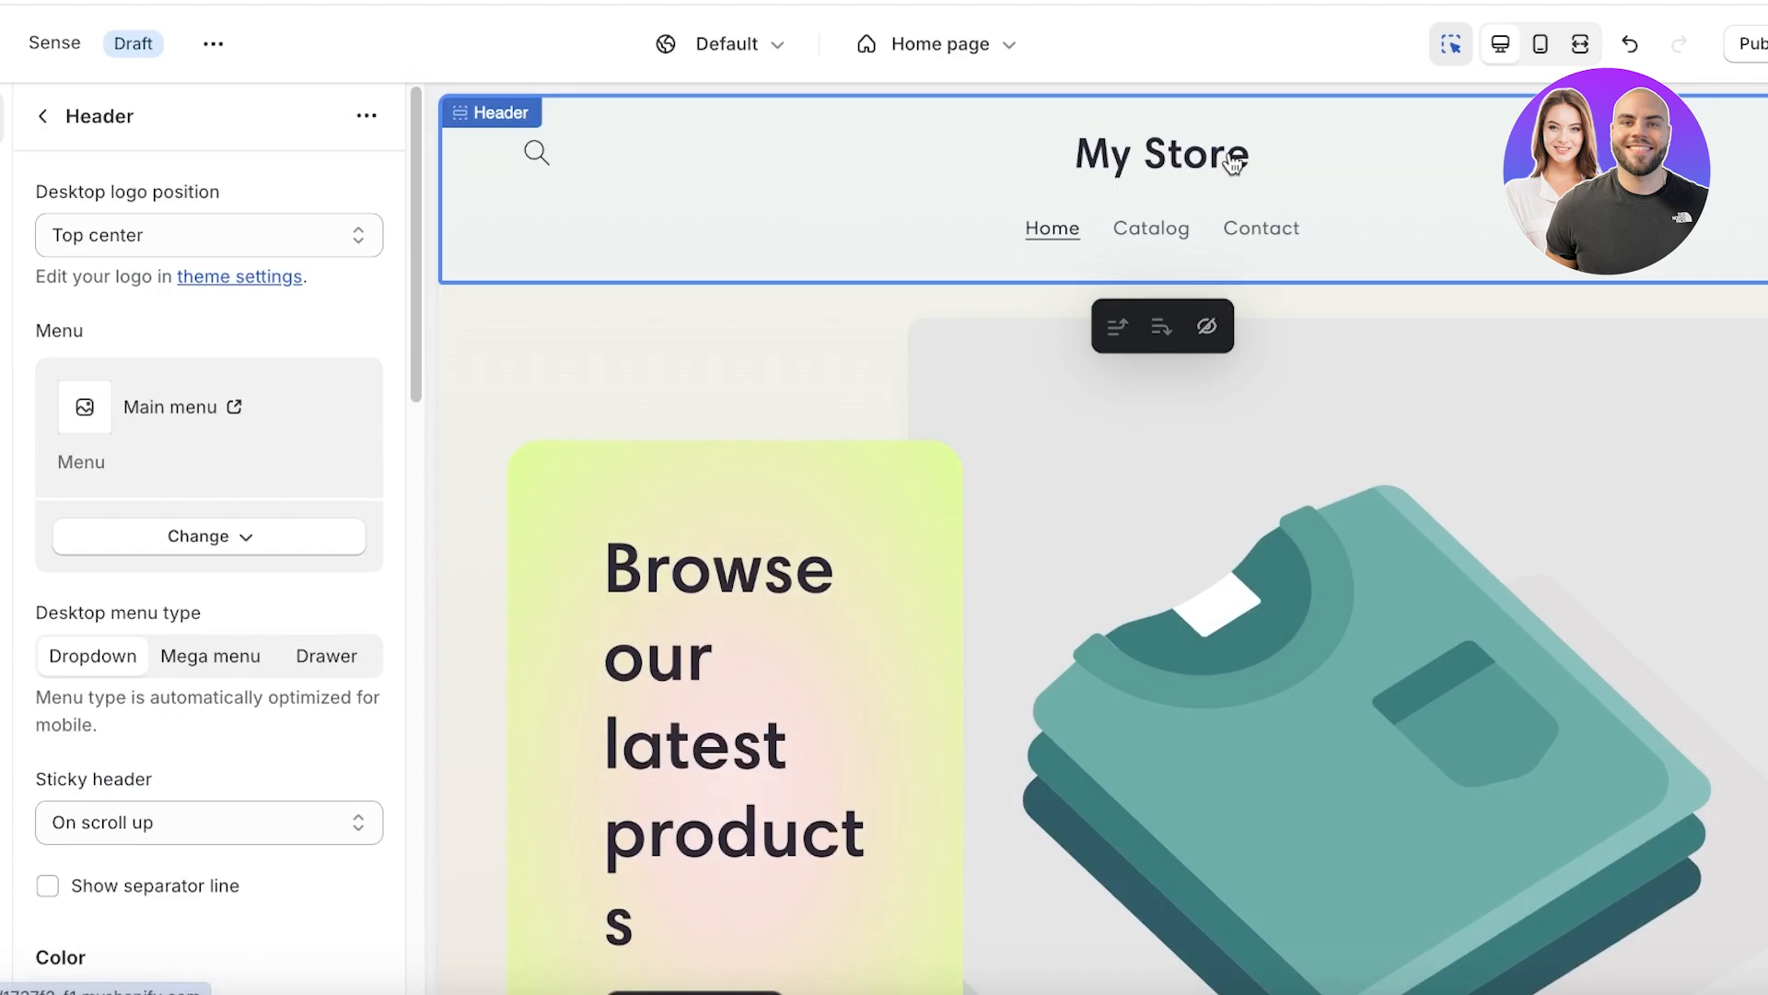
click(239, 814)
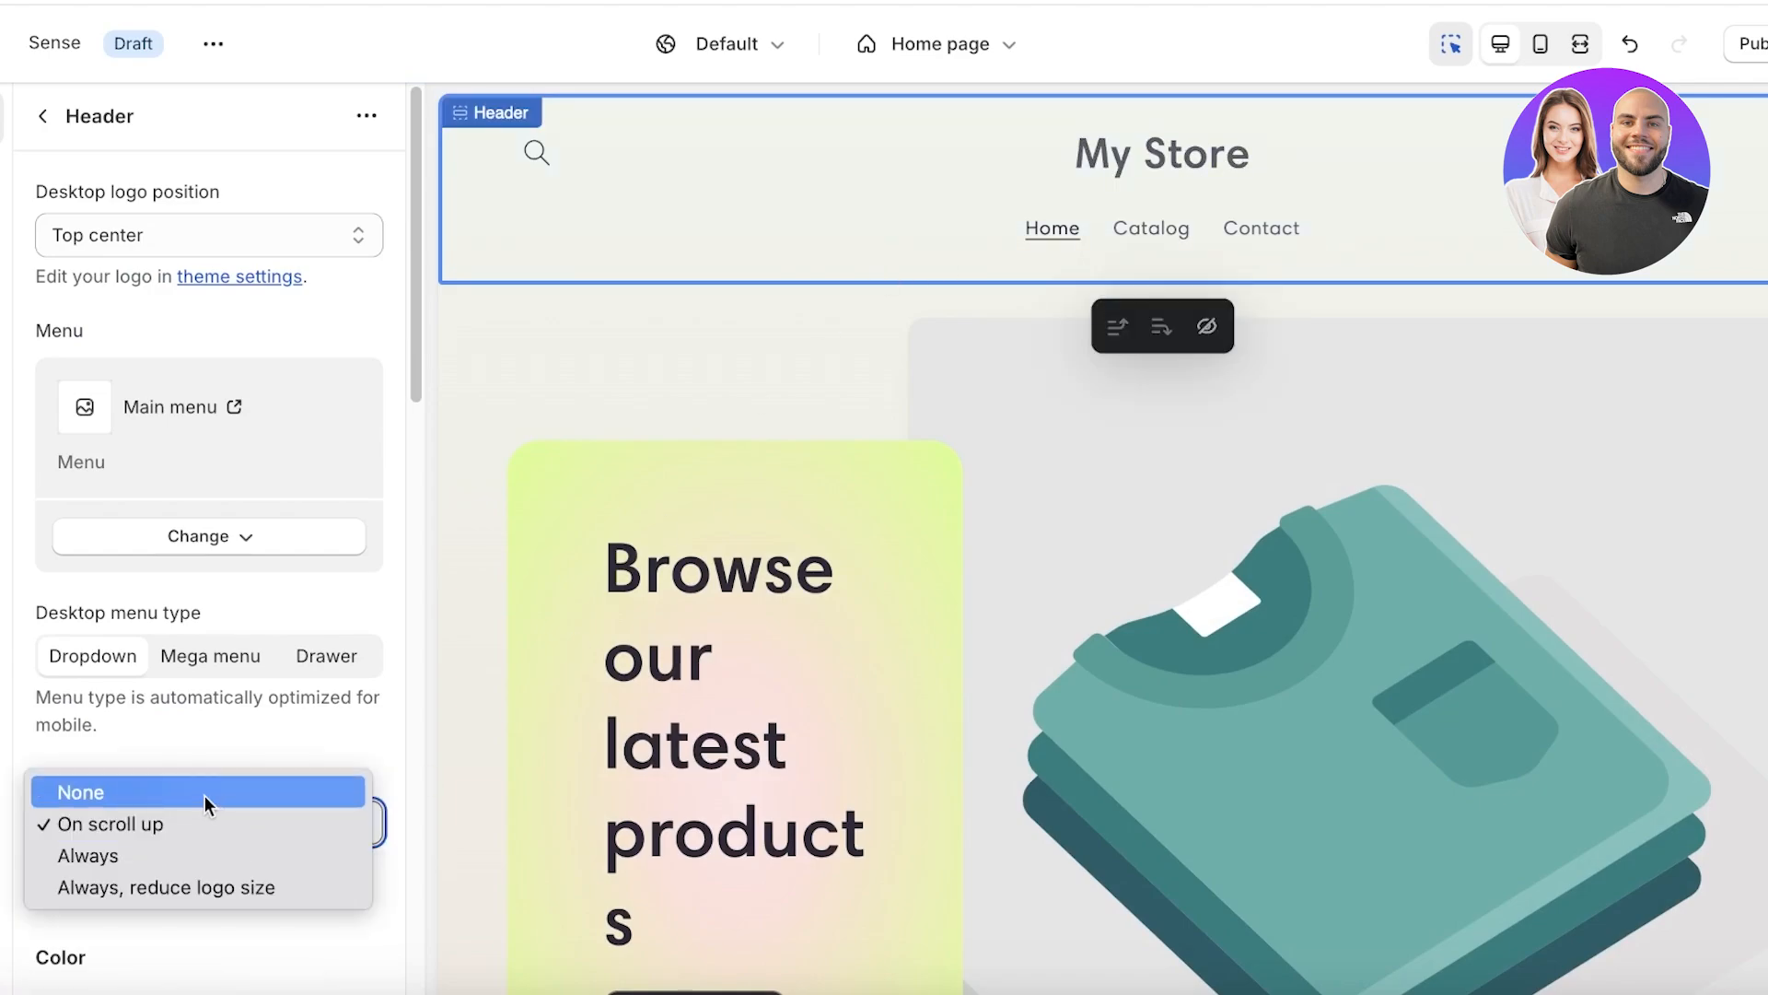
click(205, 794)
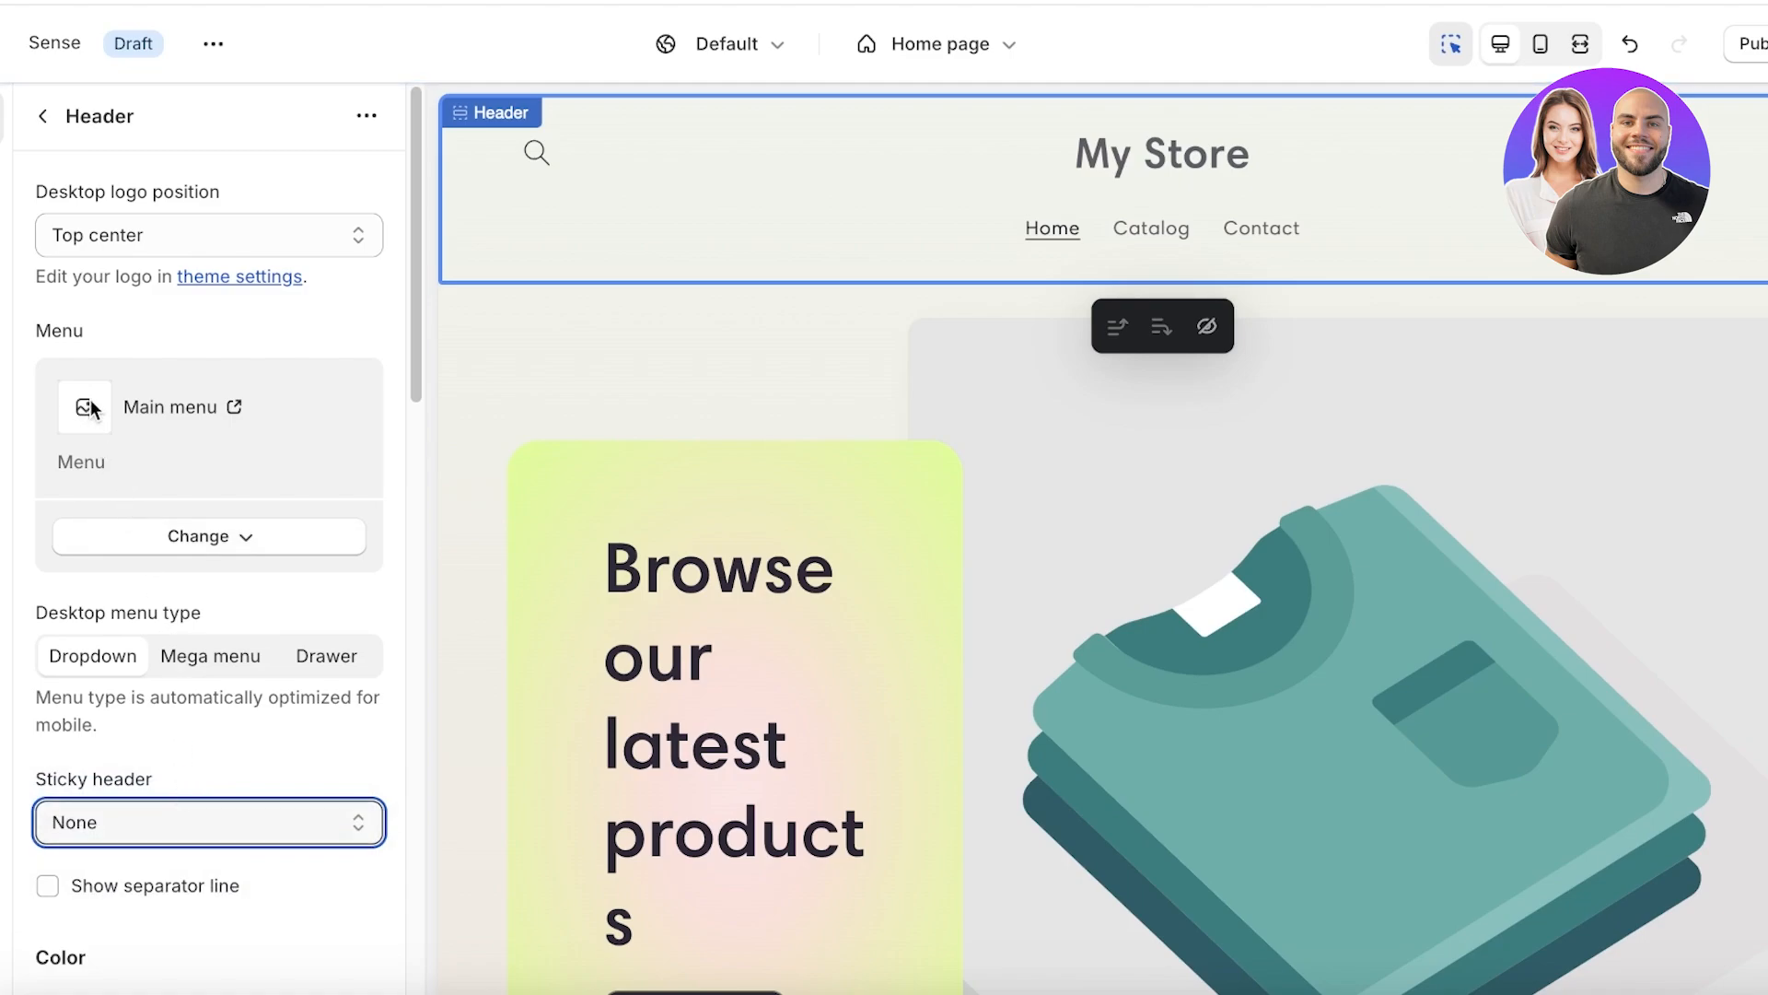
click(214, 534)
click(236, 233)
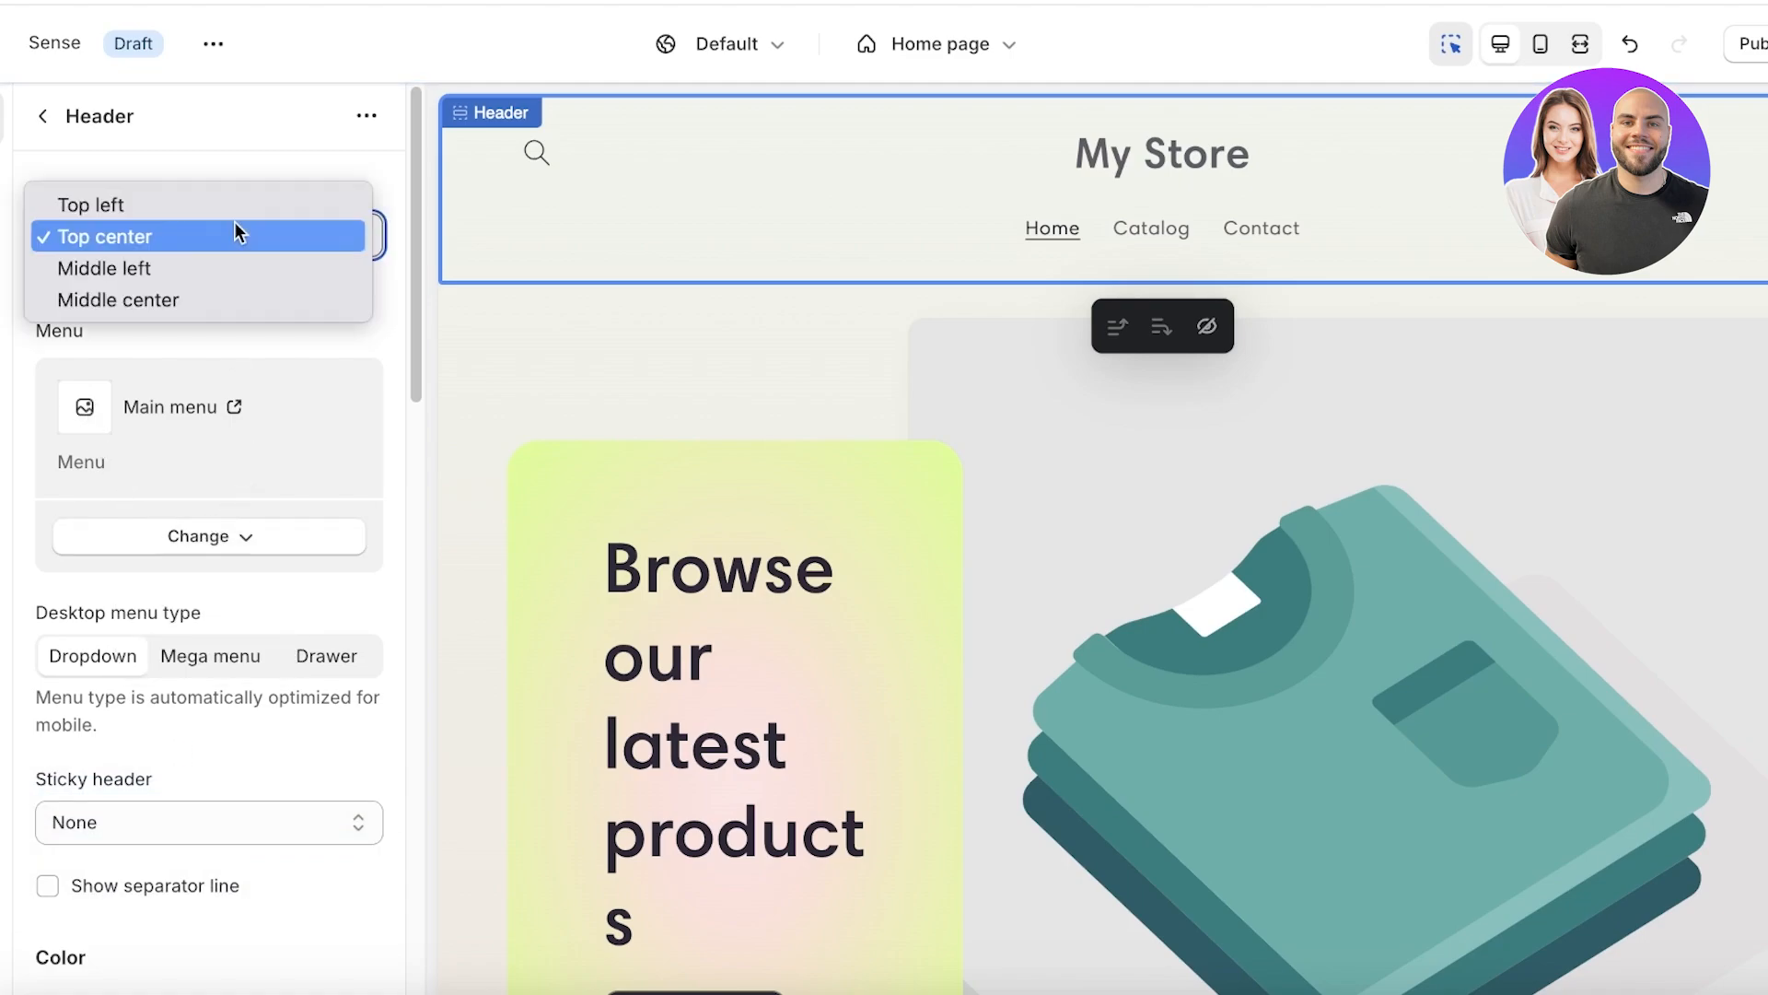
click(235, 231)
- Try color Scheme 2 and Scheme 4 on the header and put Scheme 1 back
scroll(151, 376, down, 7)
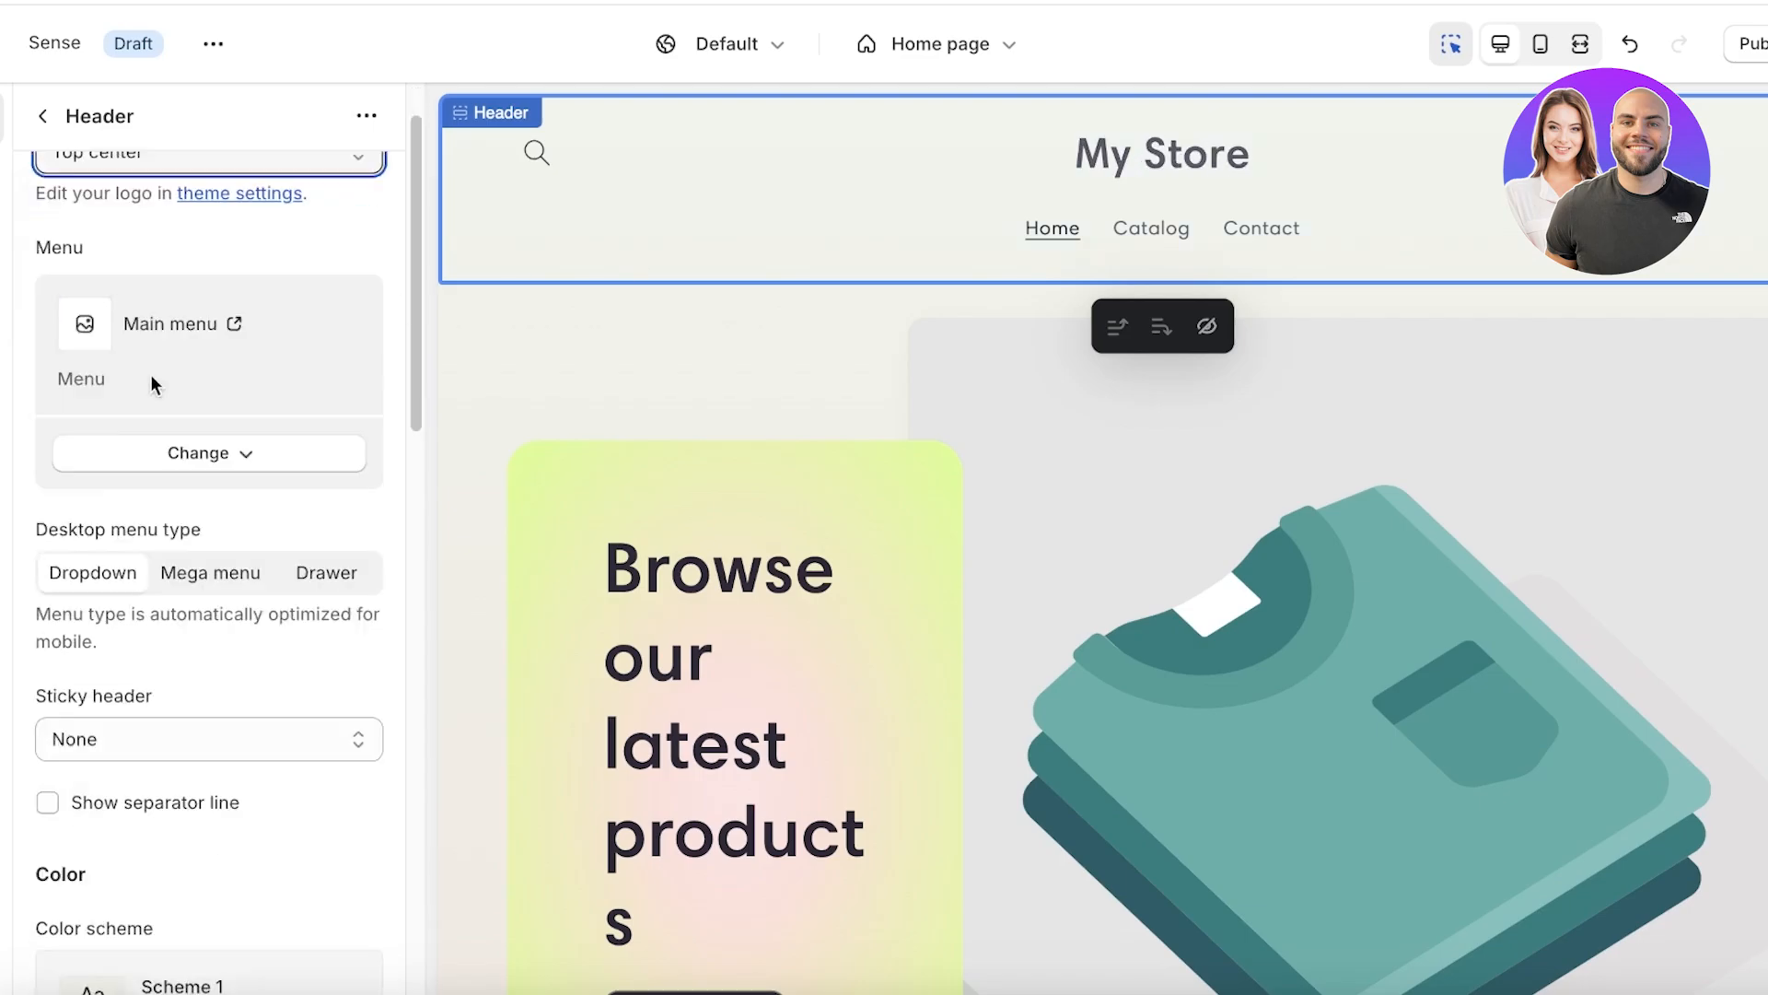
scroll(401, 337, down, 6)
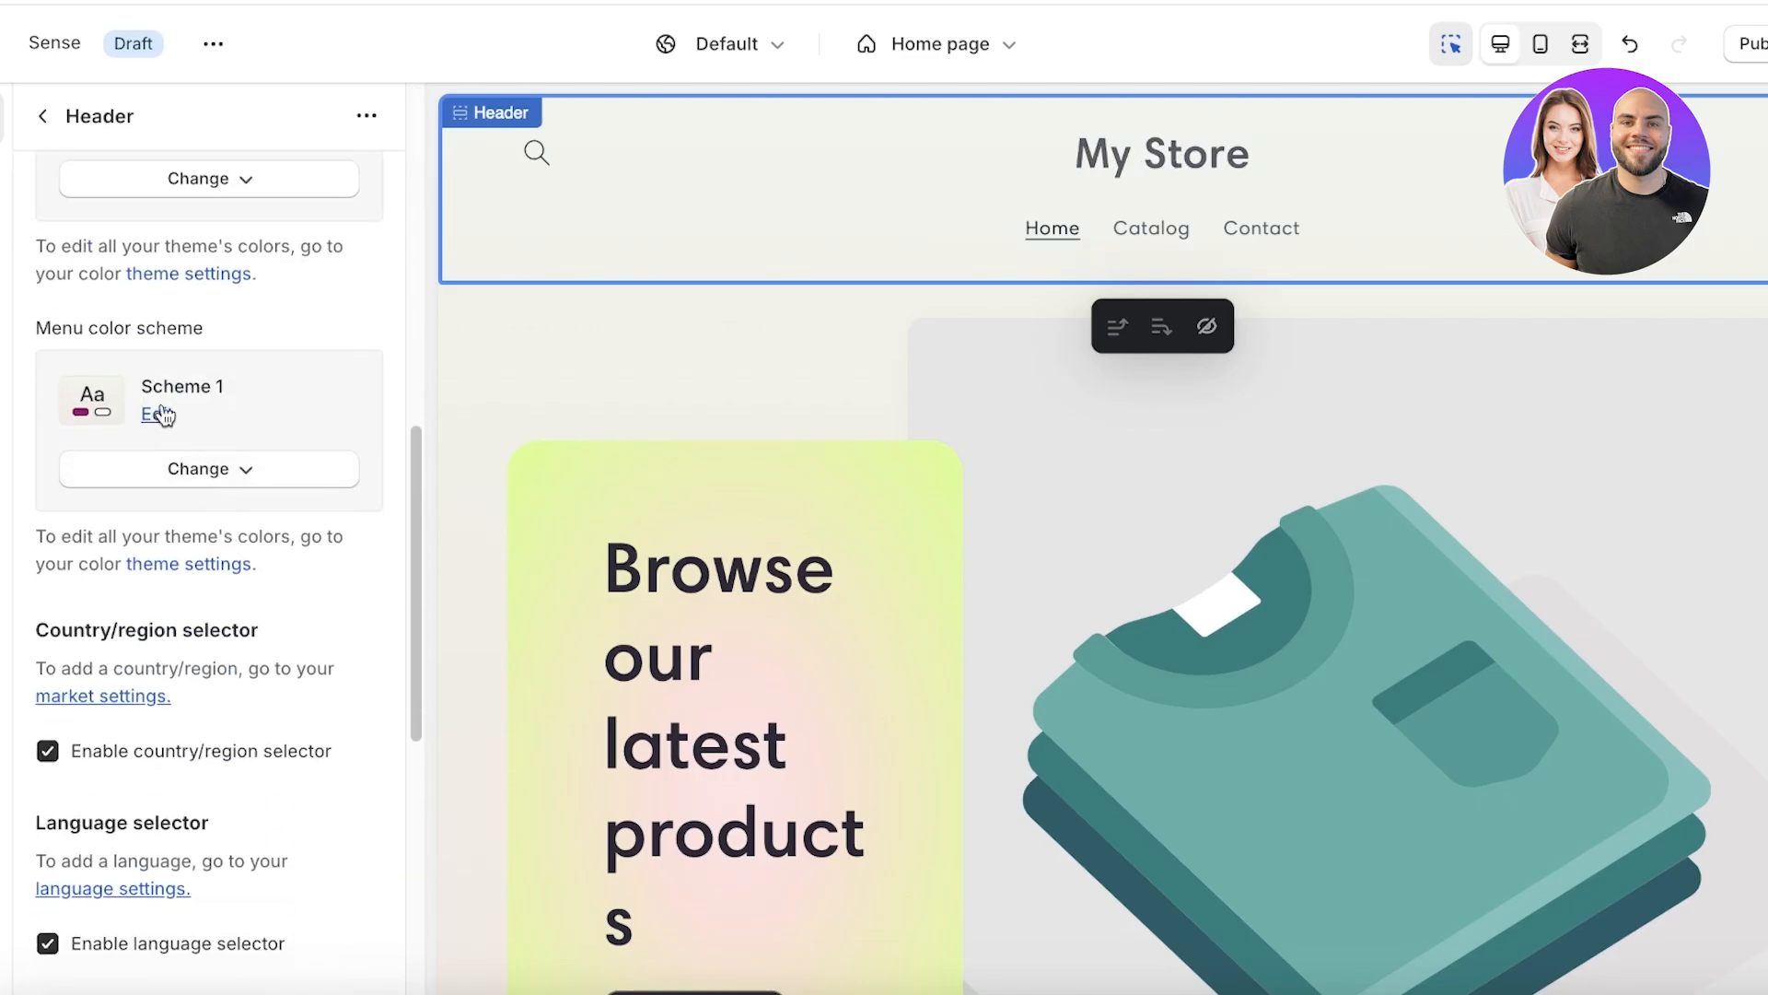
scroll(153, 359, up, 6)
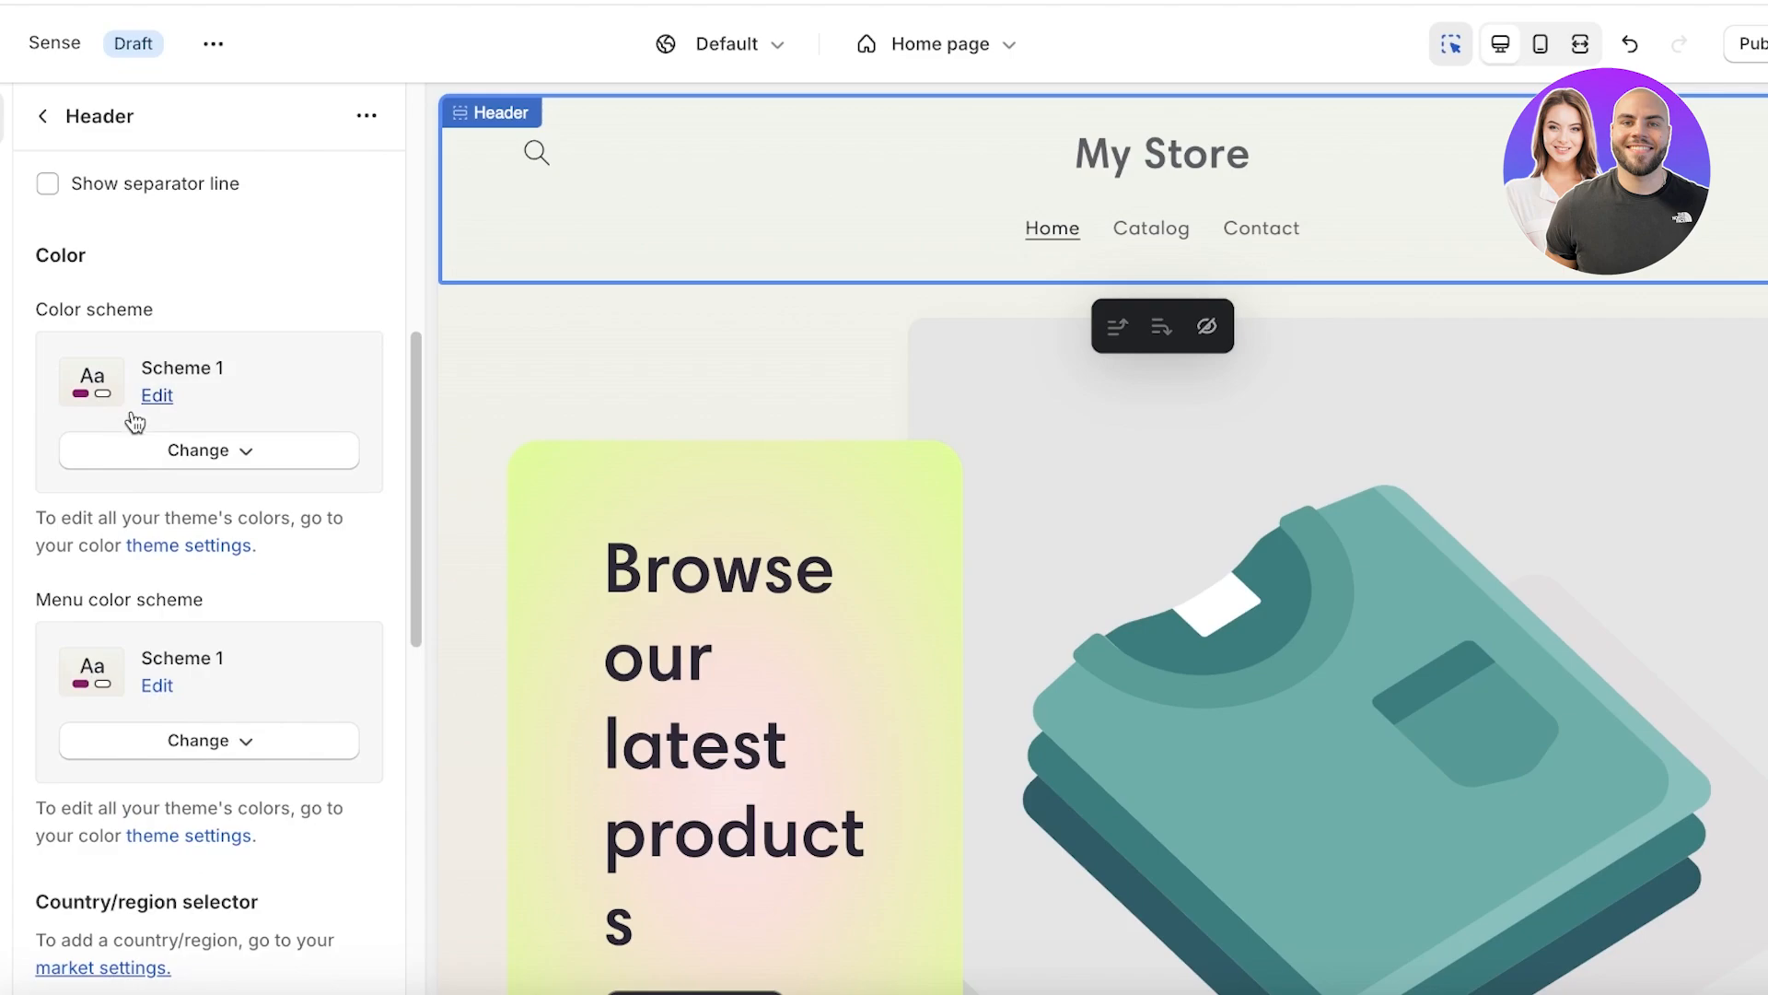
click(207, 461)
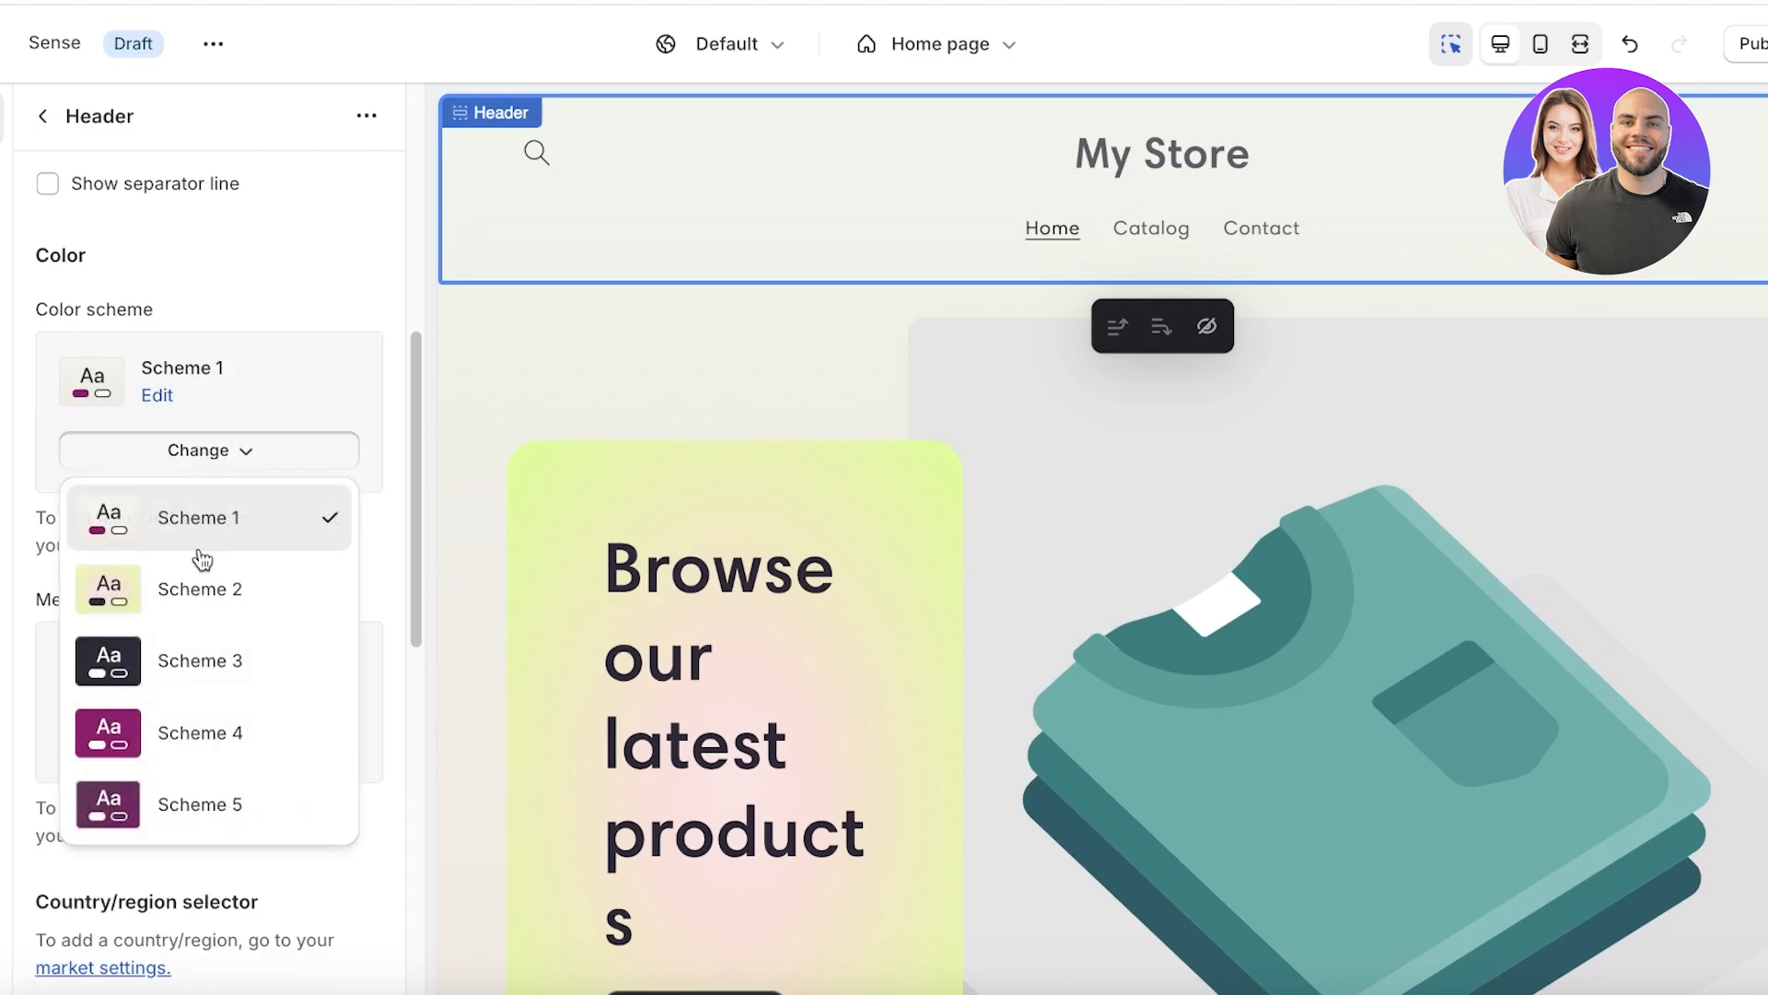
click(196, 576)
click(232, 450)
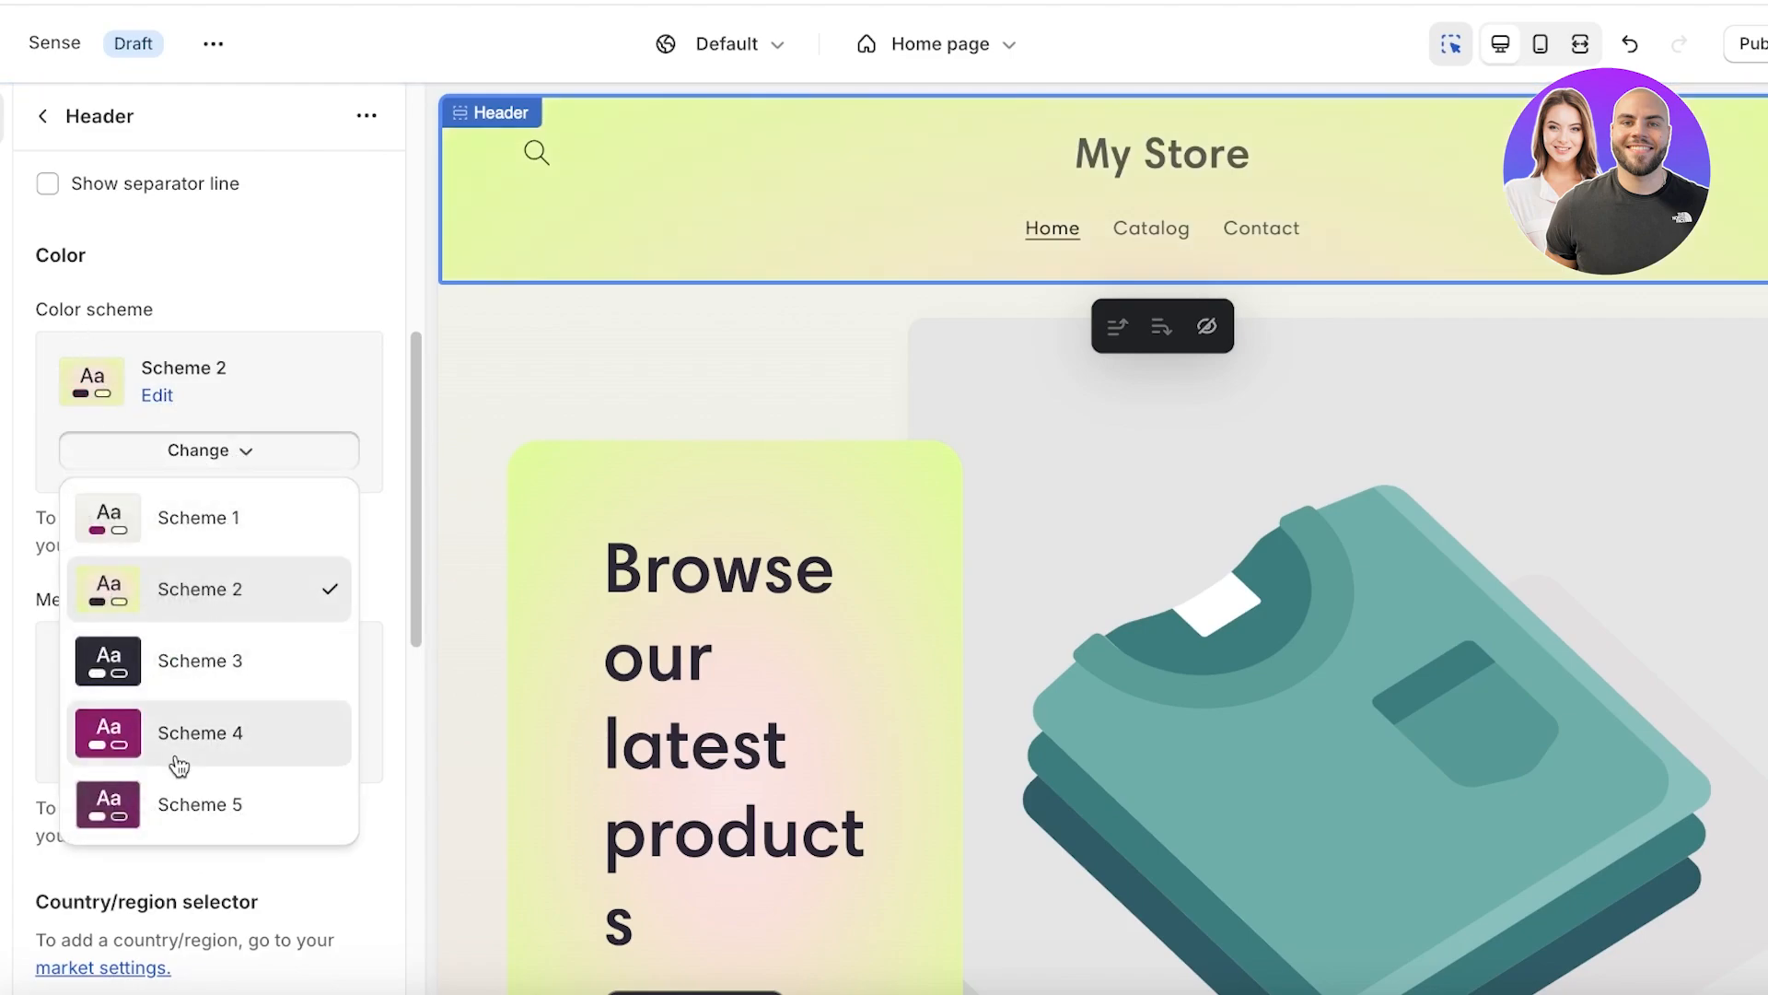
click(180, 741)
click(208, 449)
click(187, 515)
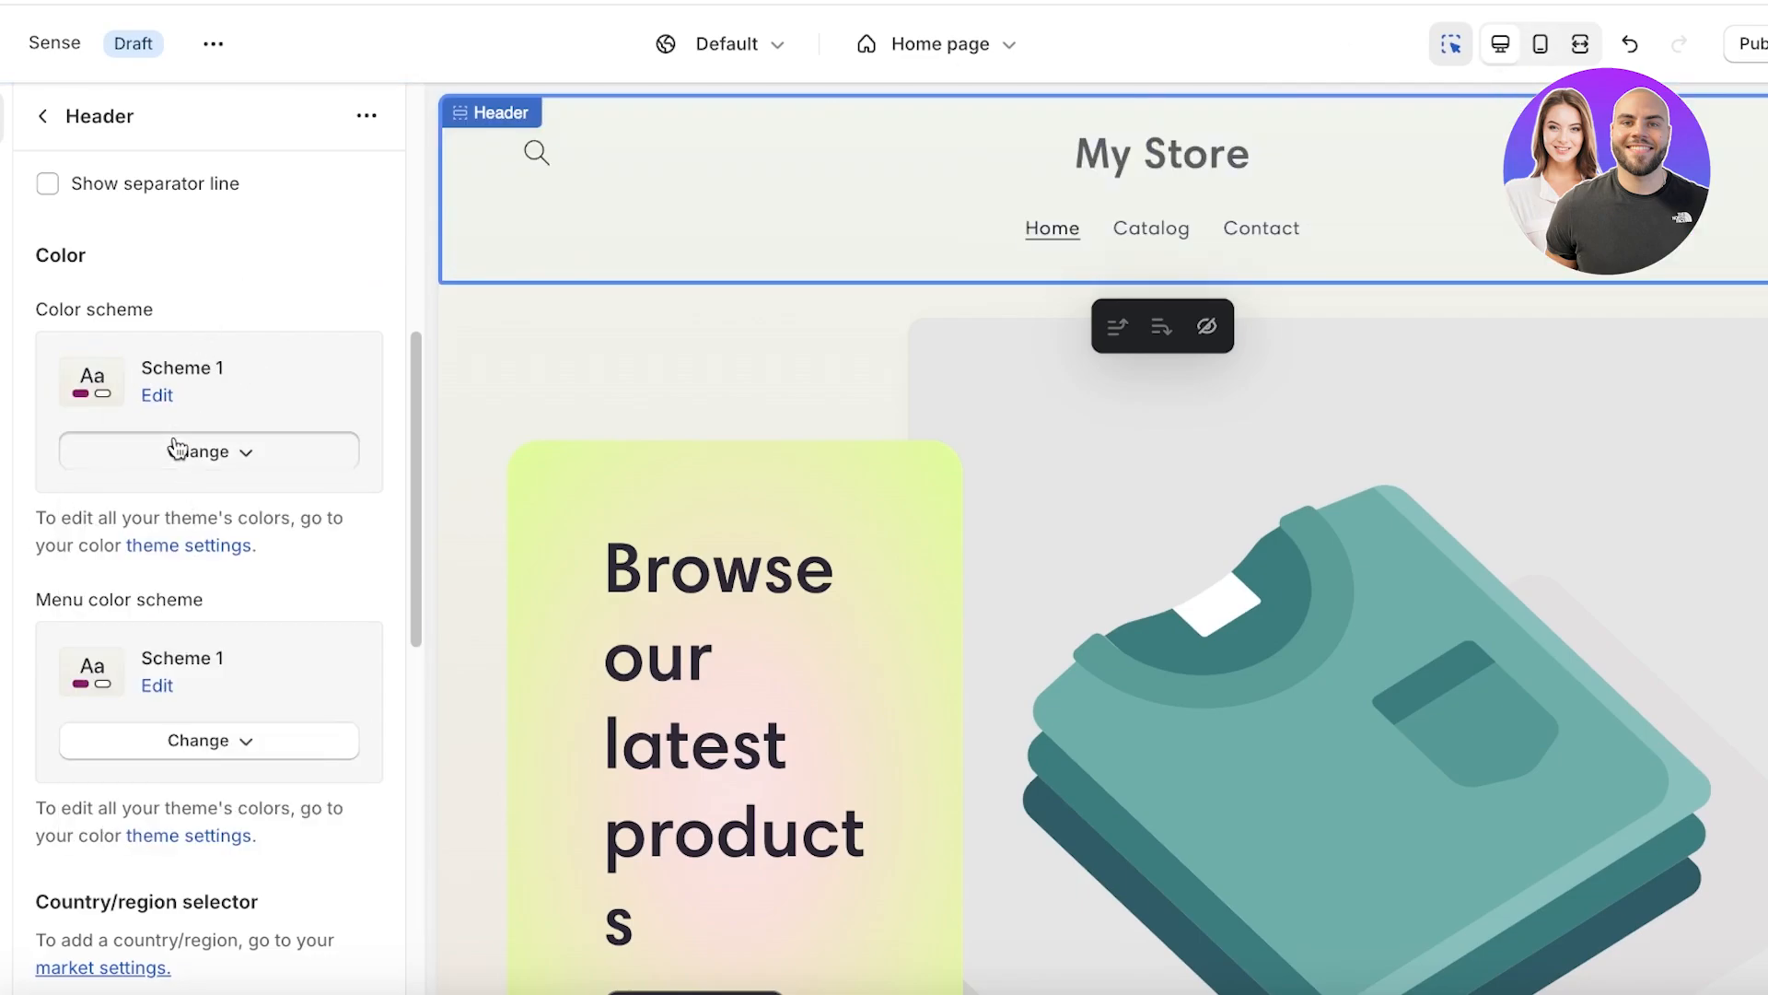
click(189, 449)
click(264, 376)
- Edit color Scheme 1 so its background is light purple #D5CAD6, and check its background gradient options
click(155, 395)
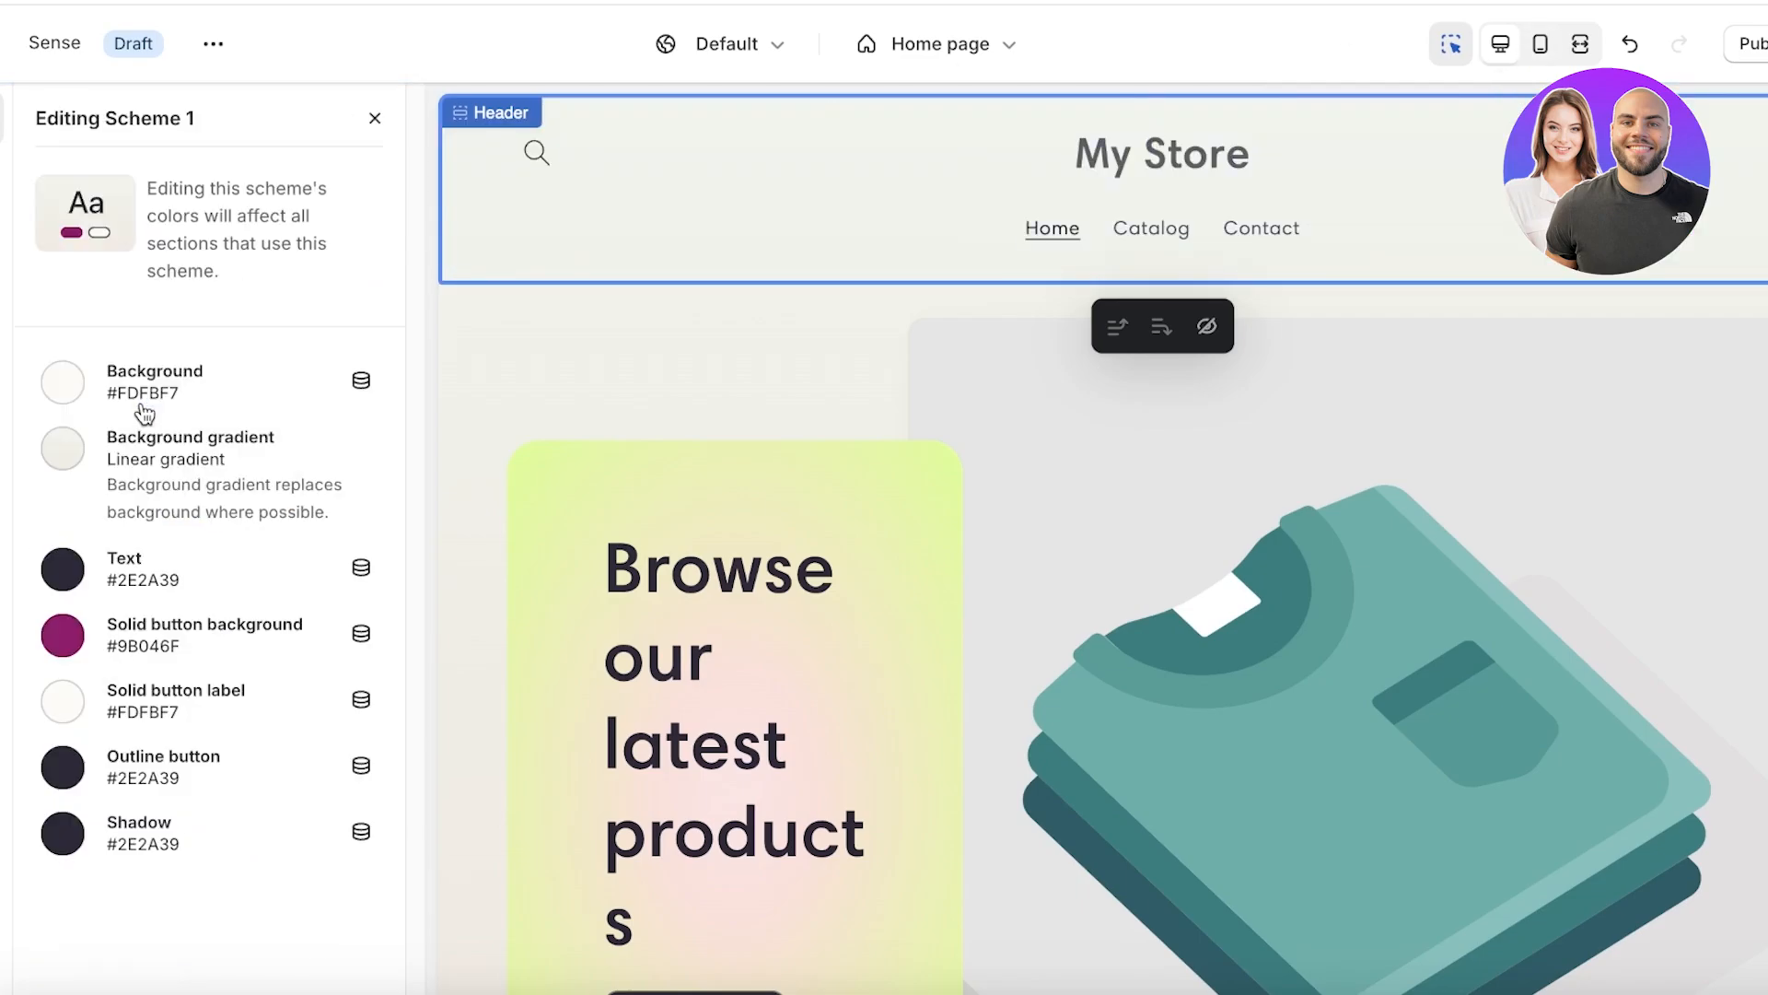
click(74, 401)
drag(72, 486, 65, 539)
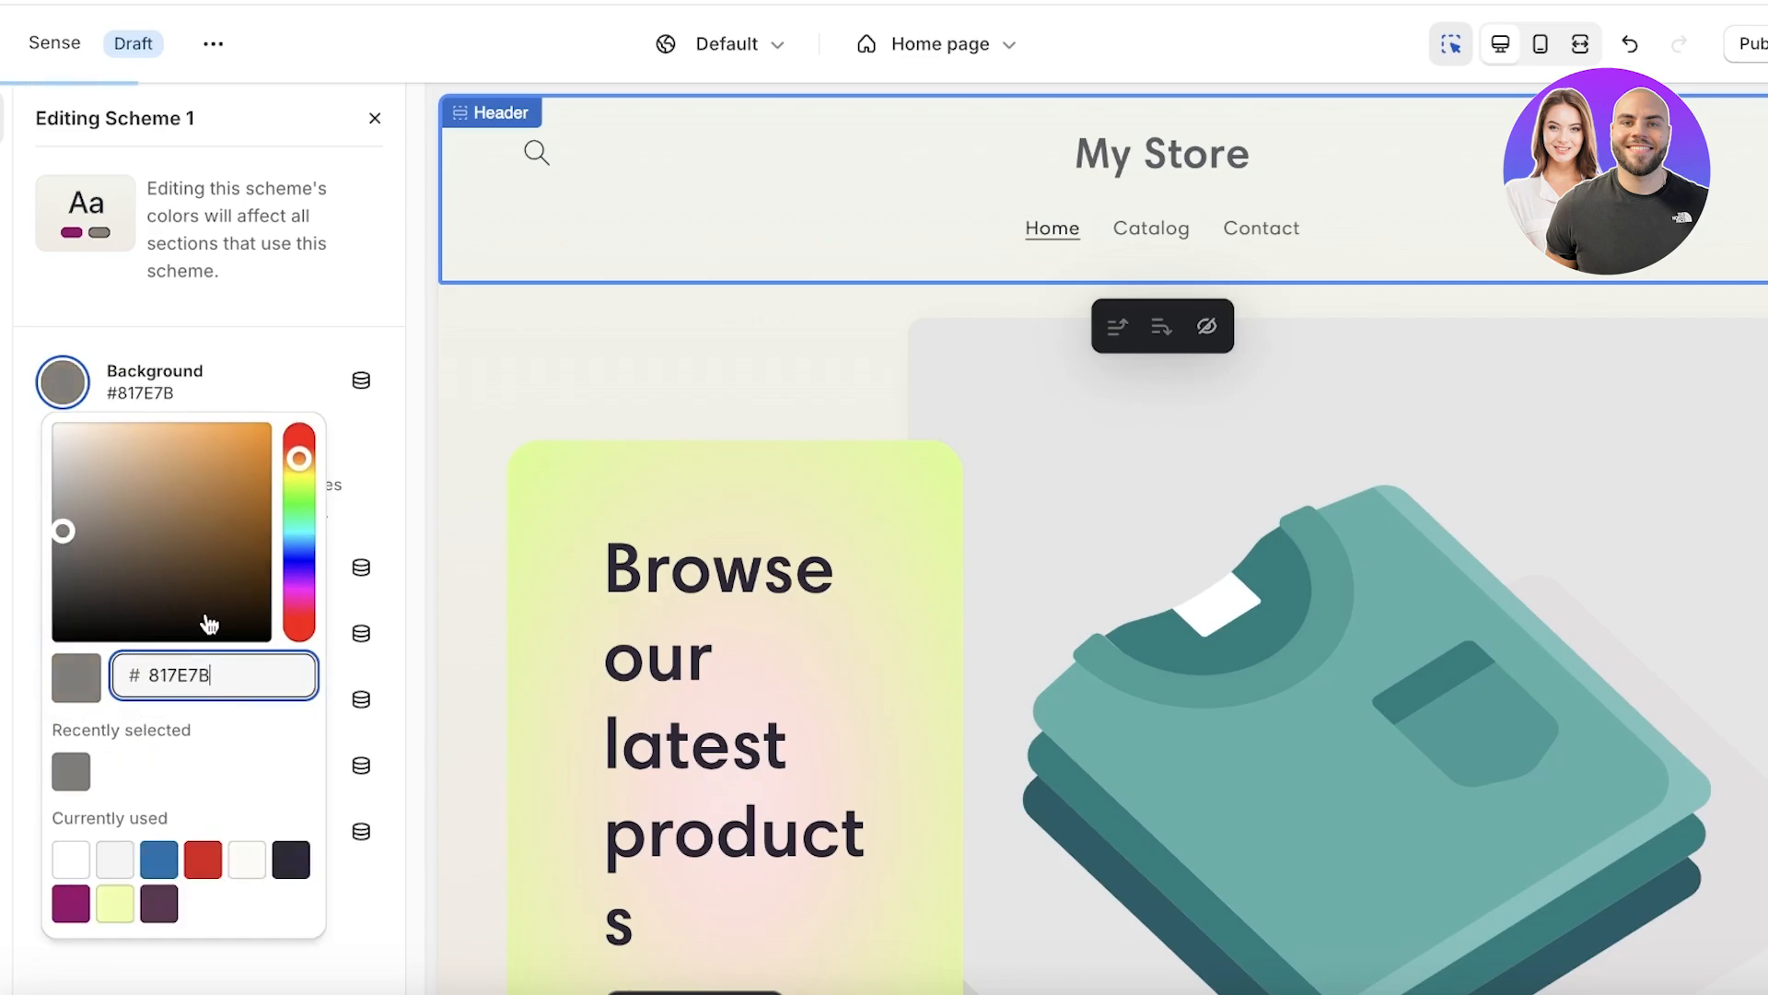
click(299, 596)
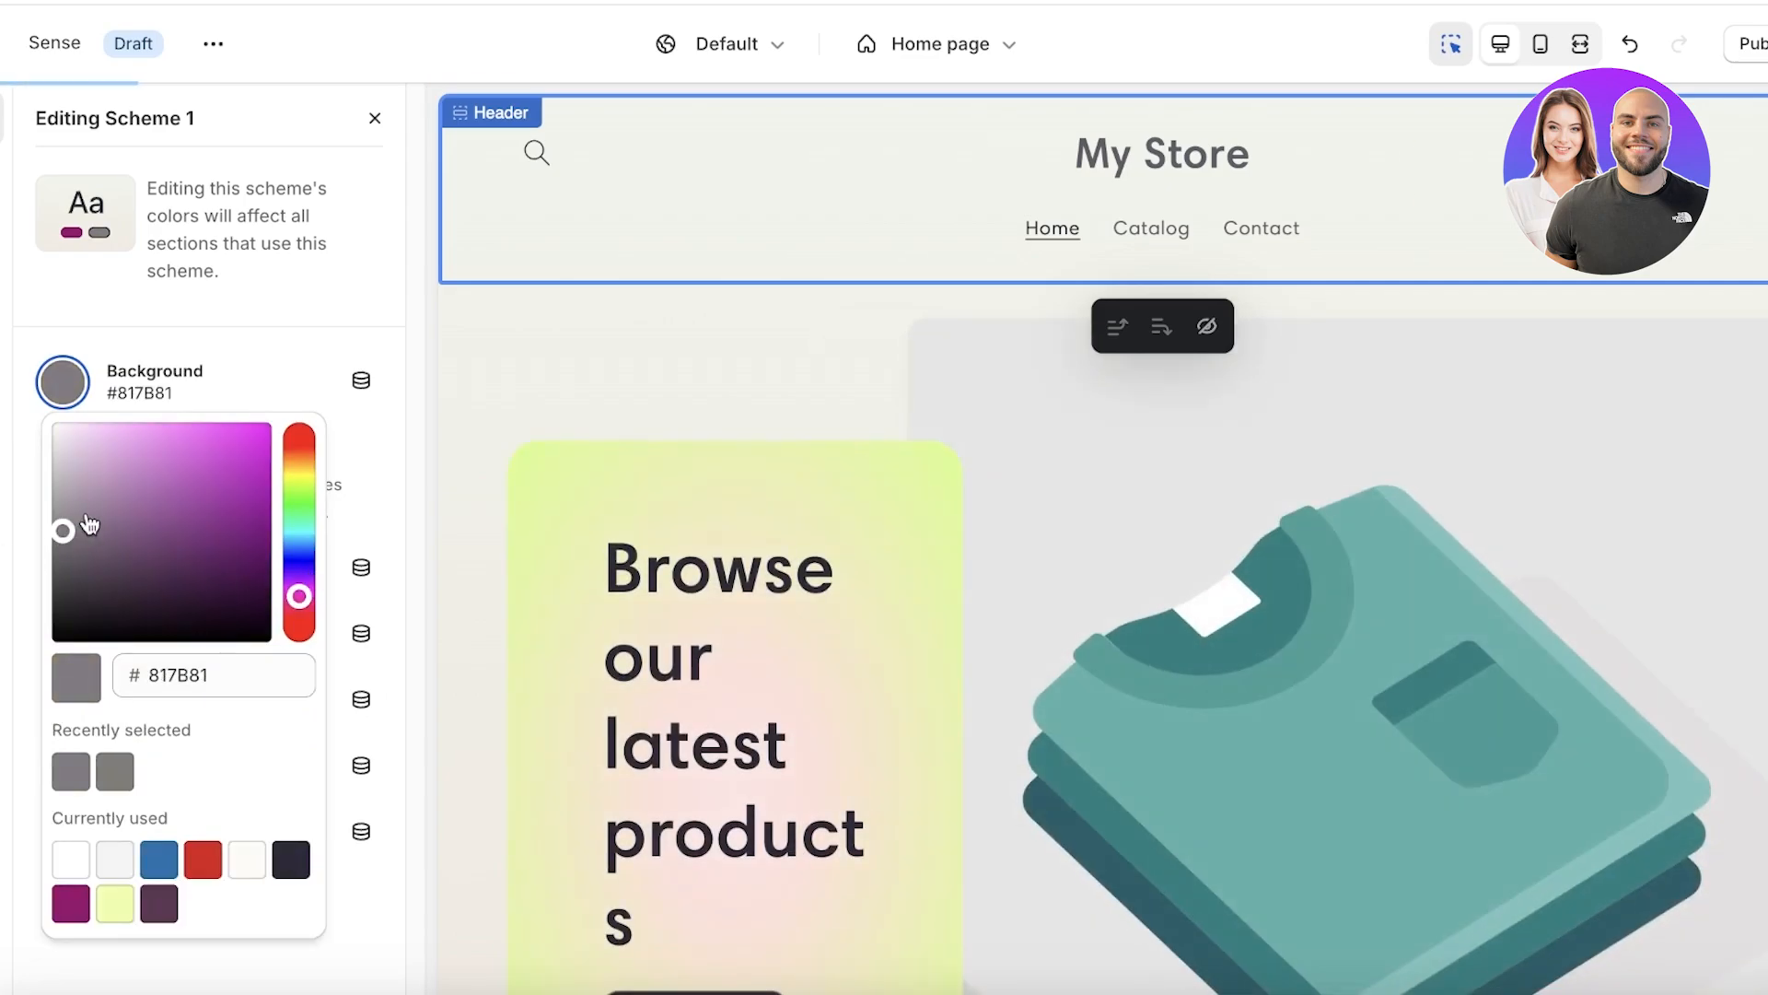
drag(89, 524, 64, 466)
click(245, 307)
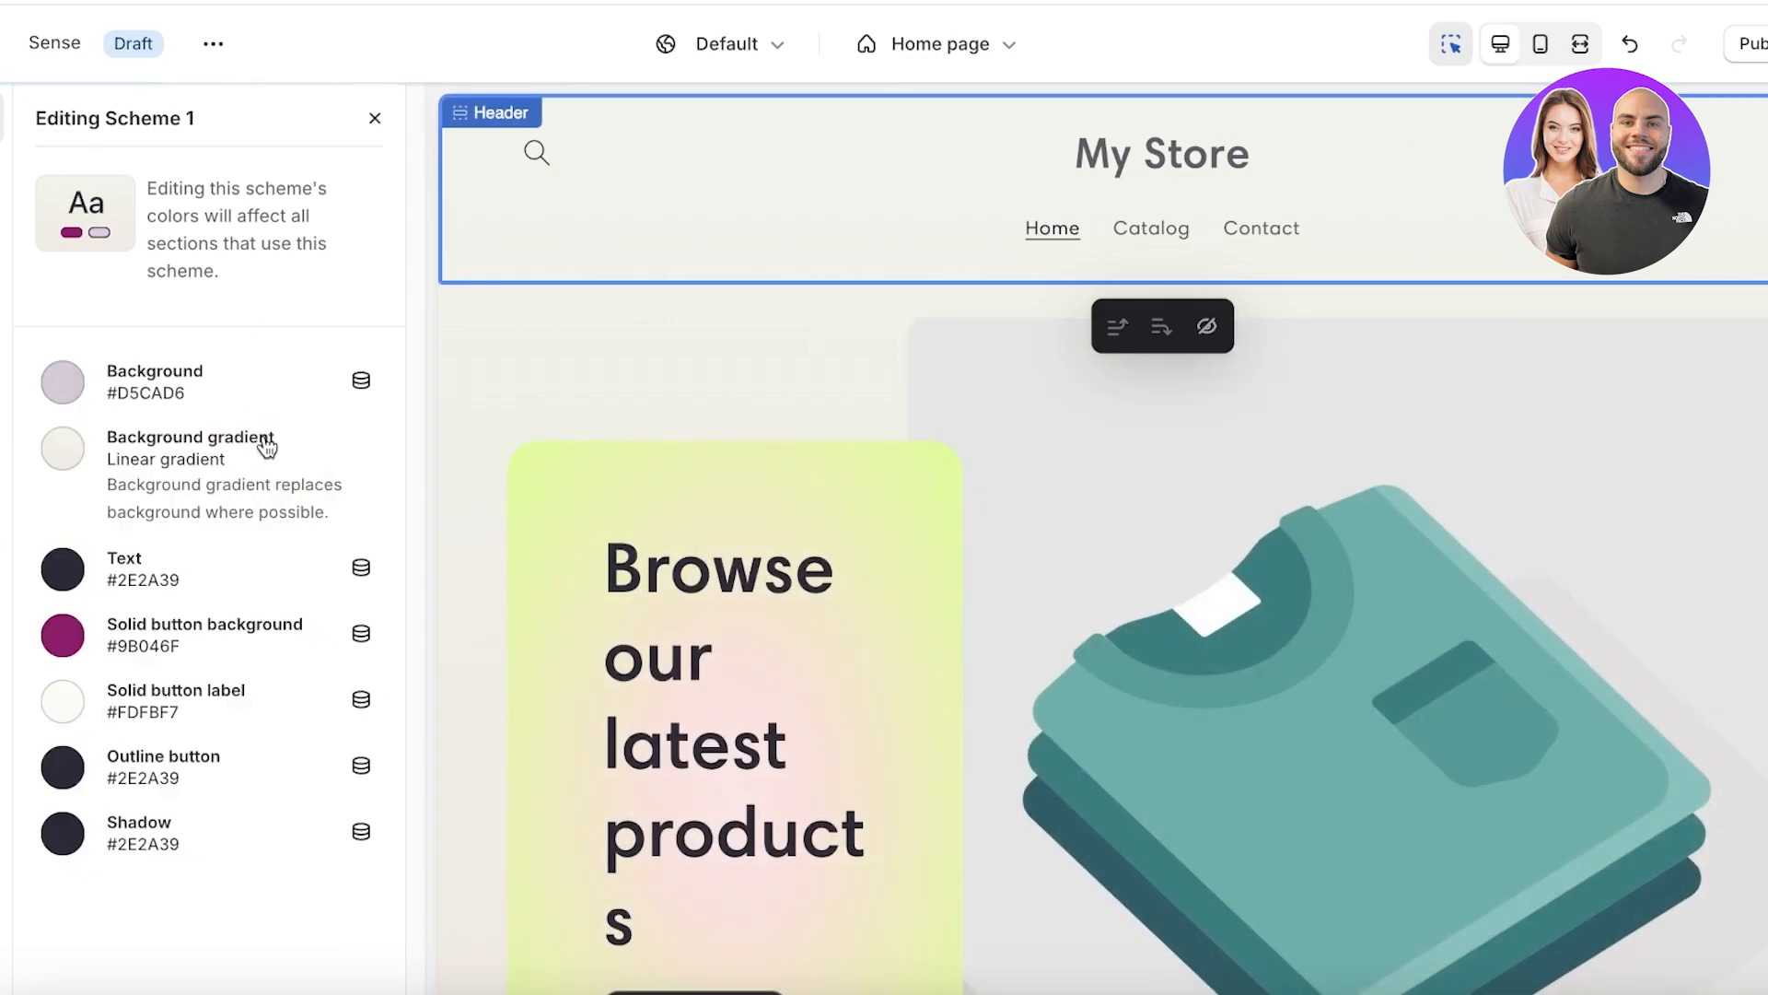
click(62, 448)
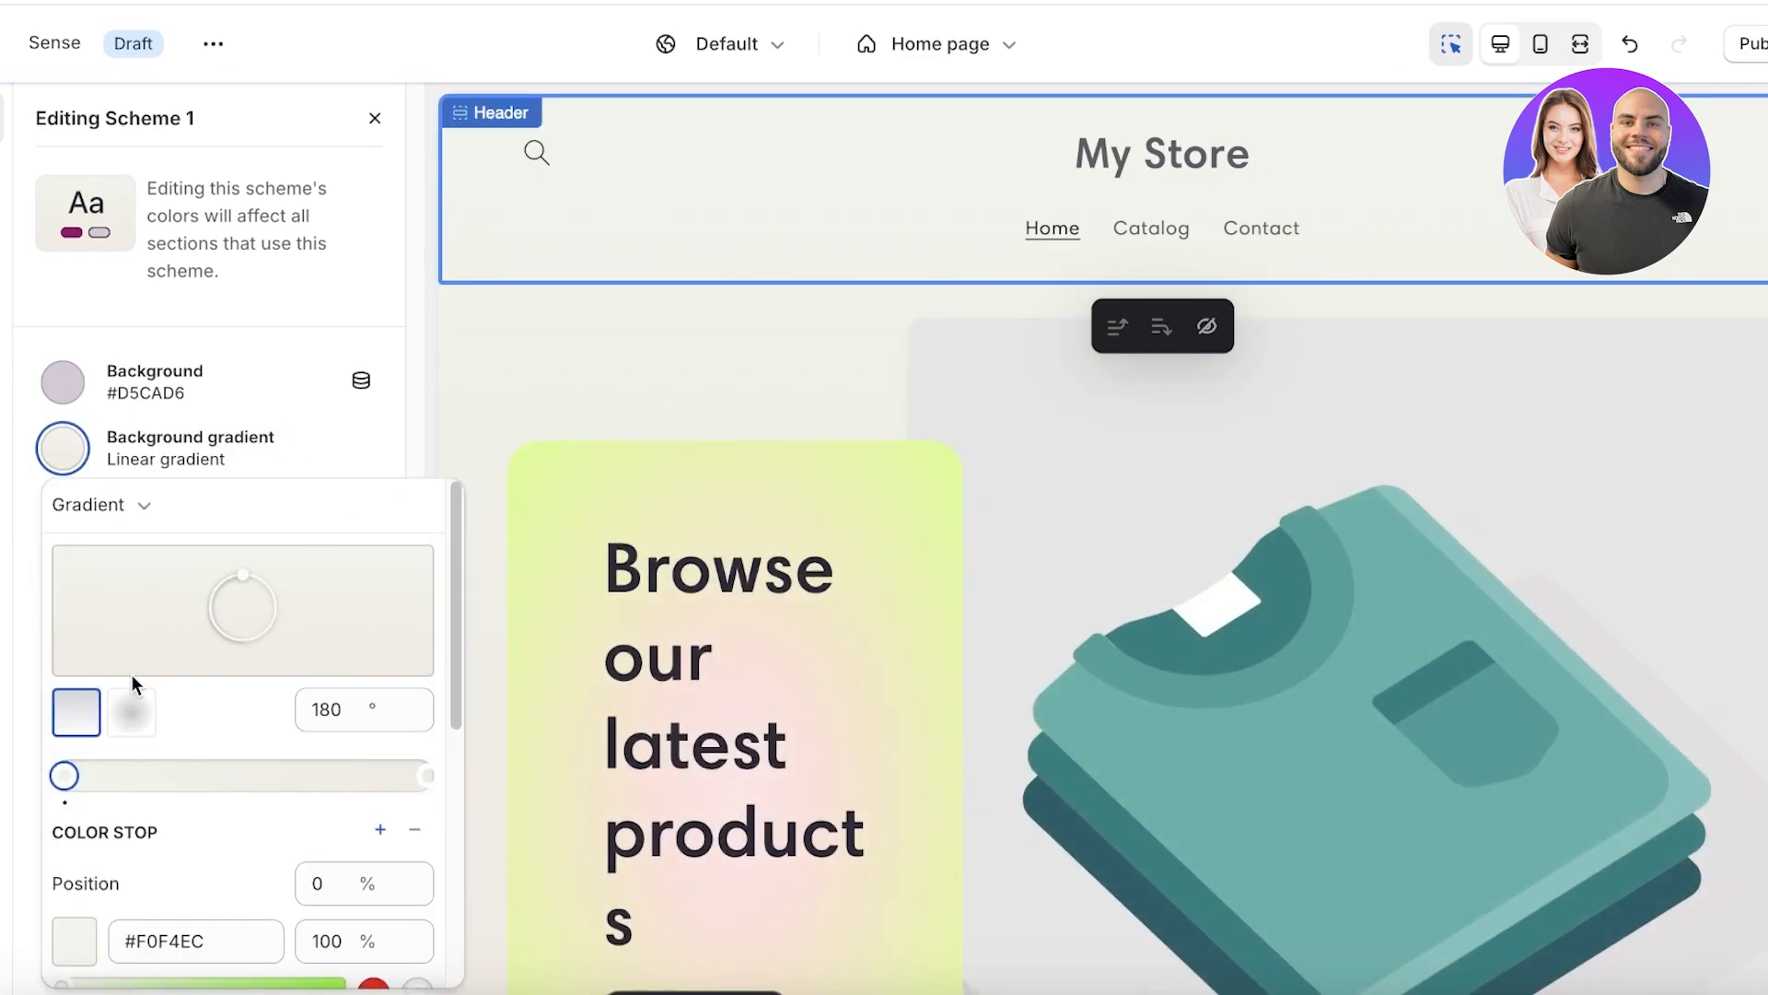
click(306, 334)
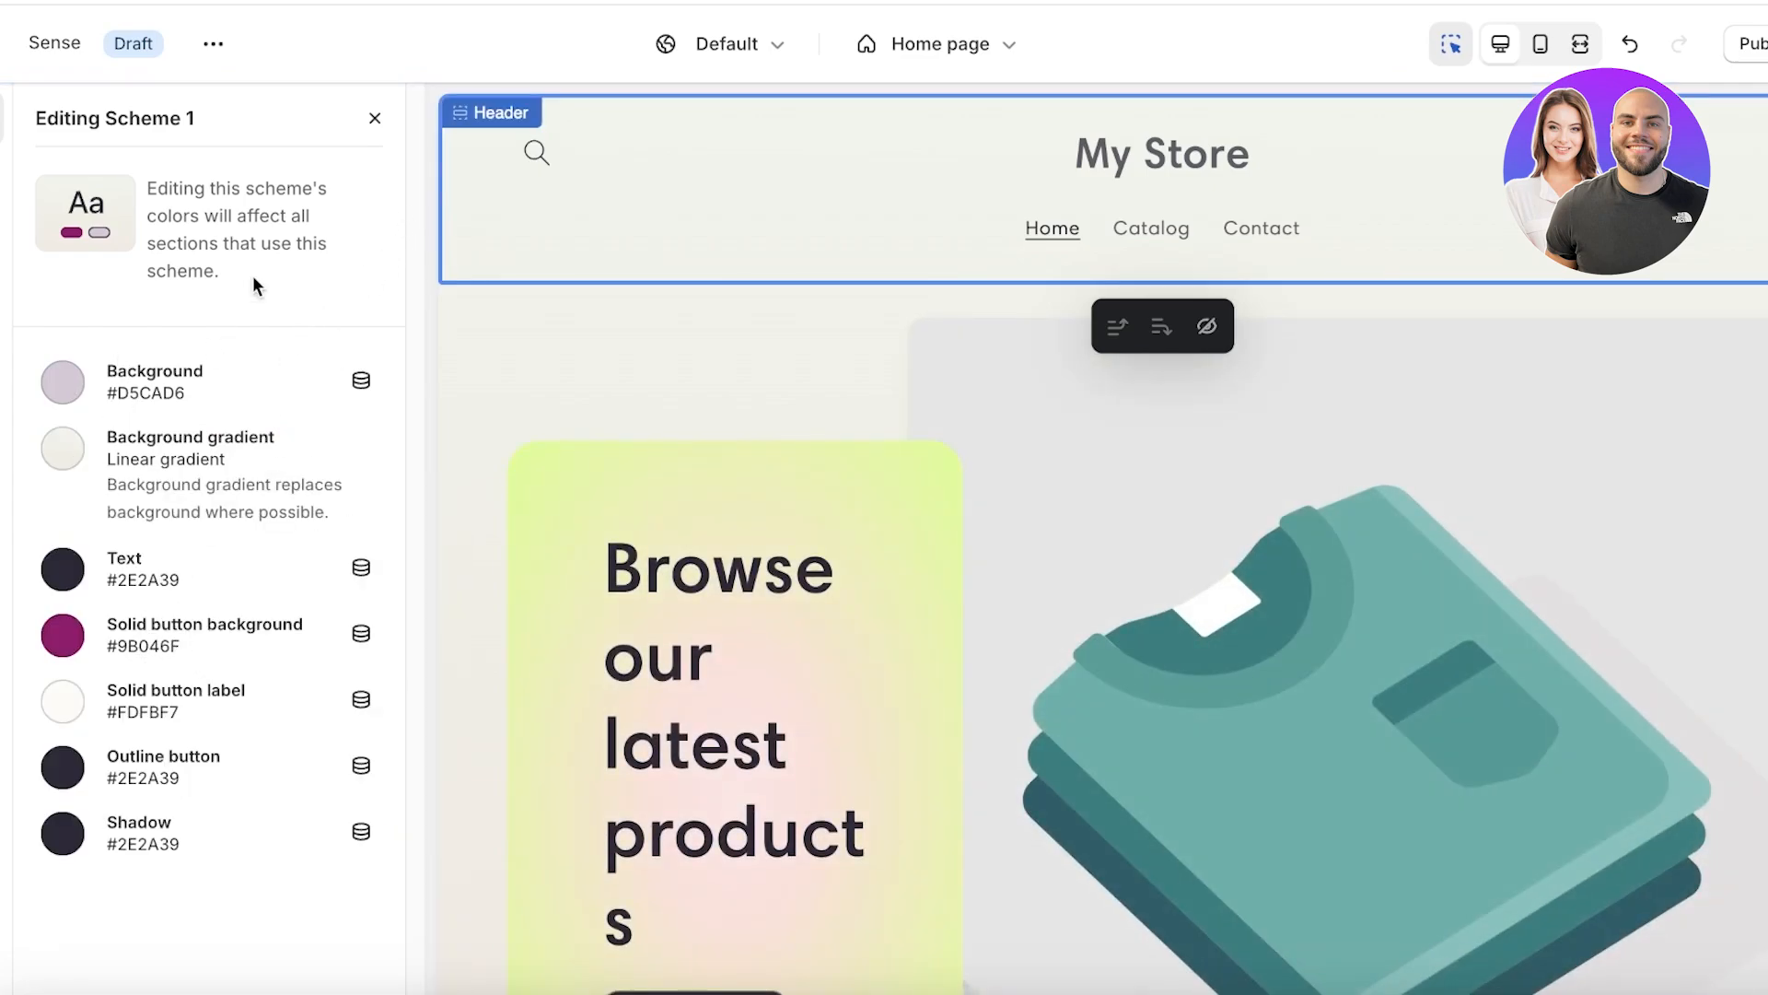
click(373, 119)
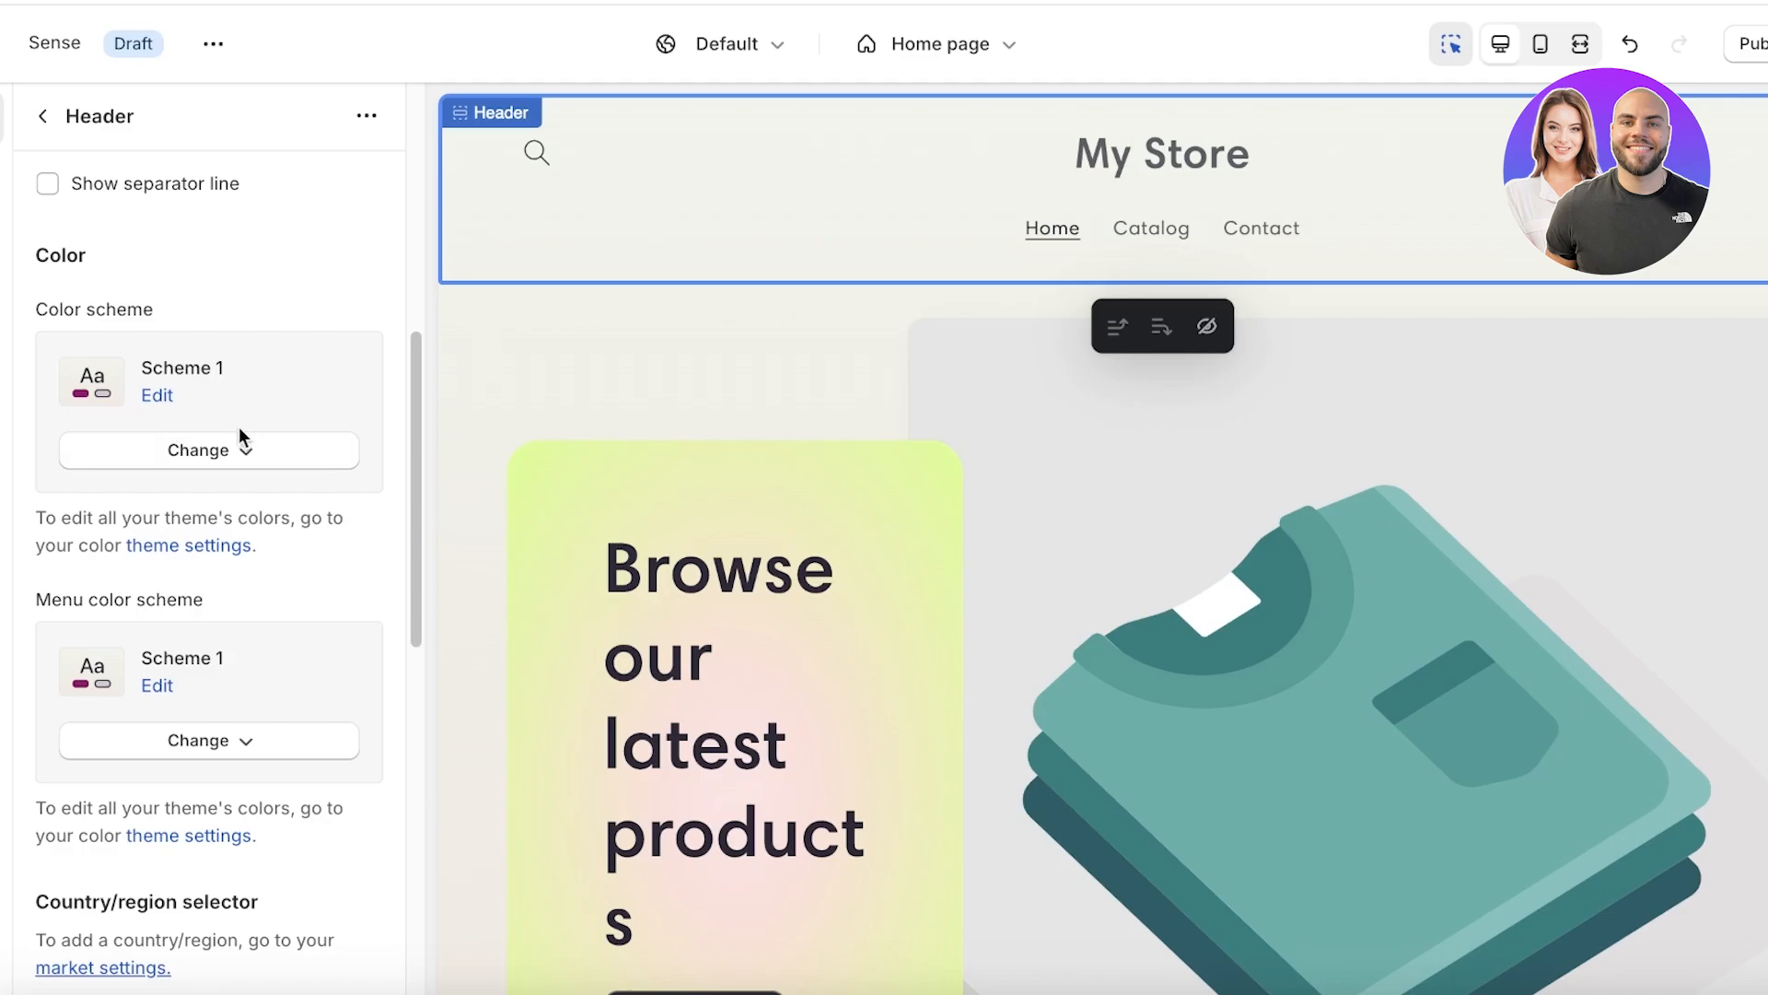
- Look through the header's settings, including its theme settings, to find where the store logo is set
scroll(239, 460, down, 10)
click(241, 884)
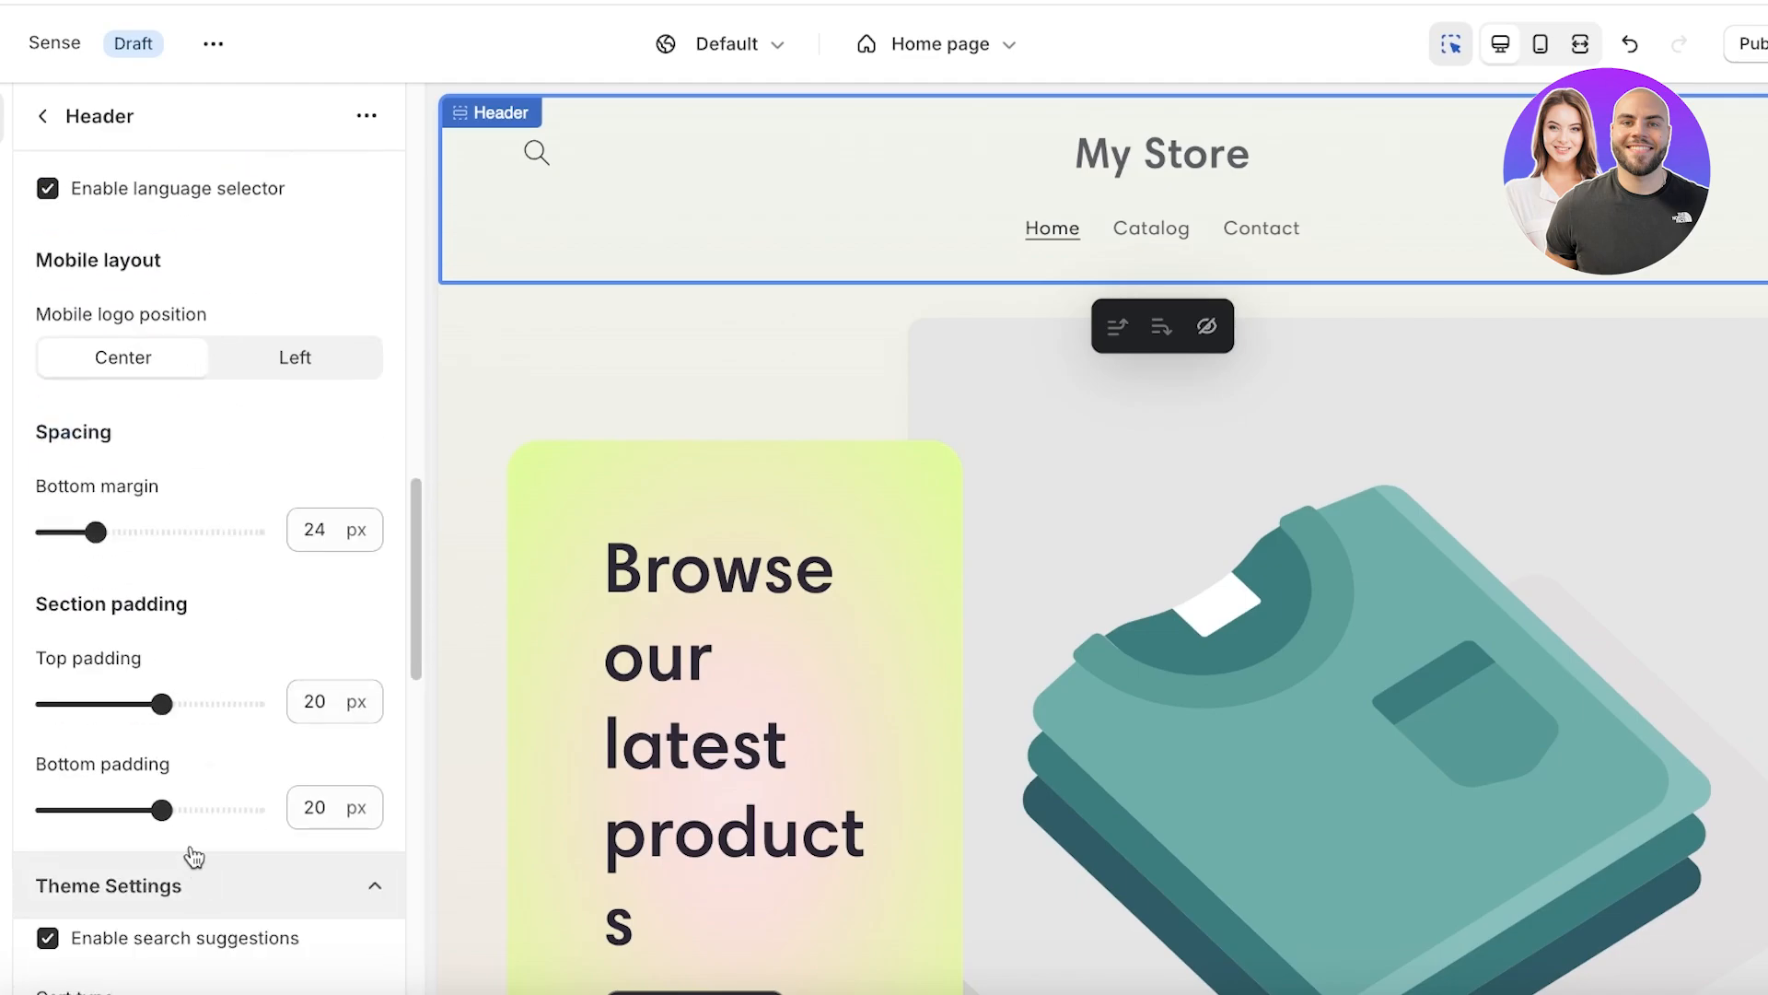
scroll(185, 634, down, 15)
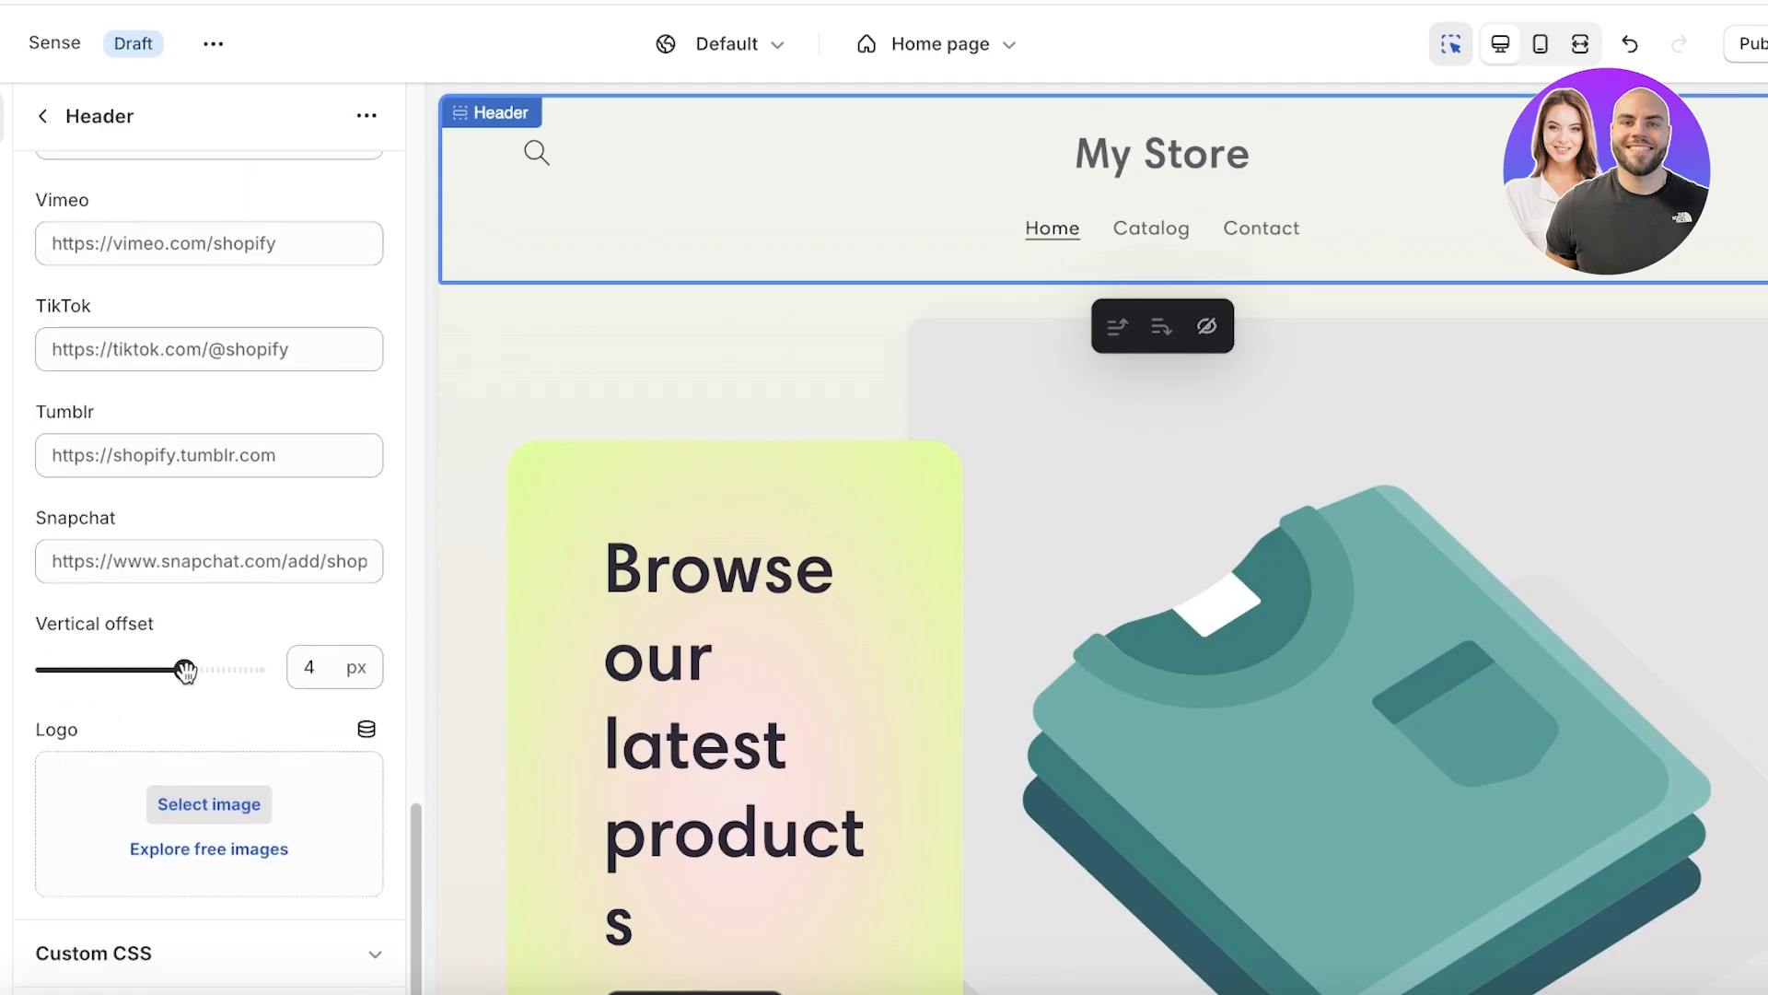
click(1143, 166)
click(143, 238)
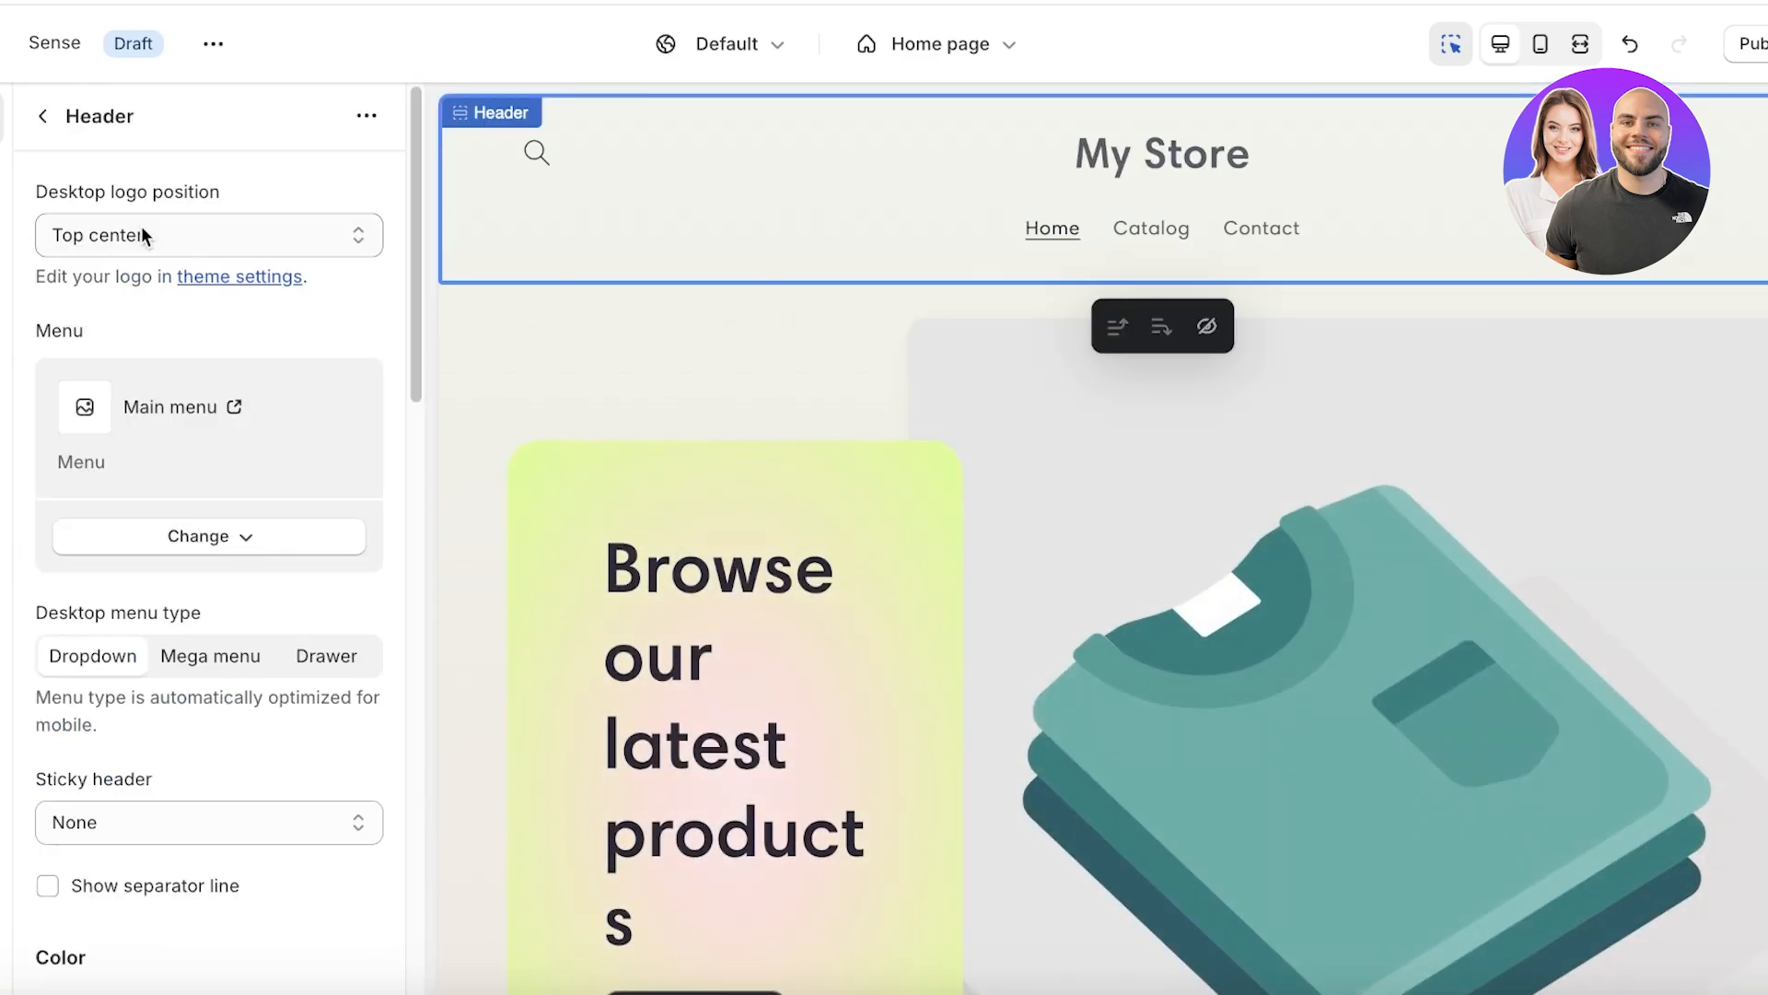
scroll(212, 377, down, 4)
scroll(214, 484, down, 12)
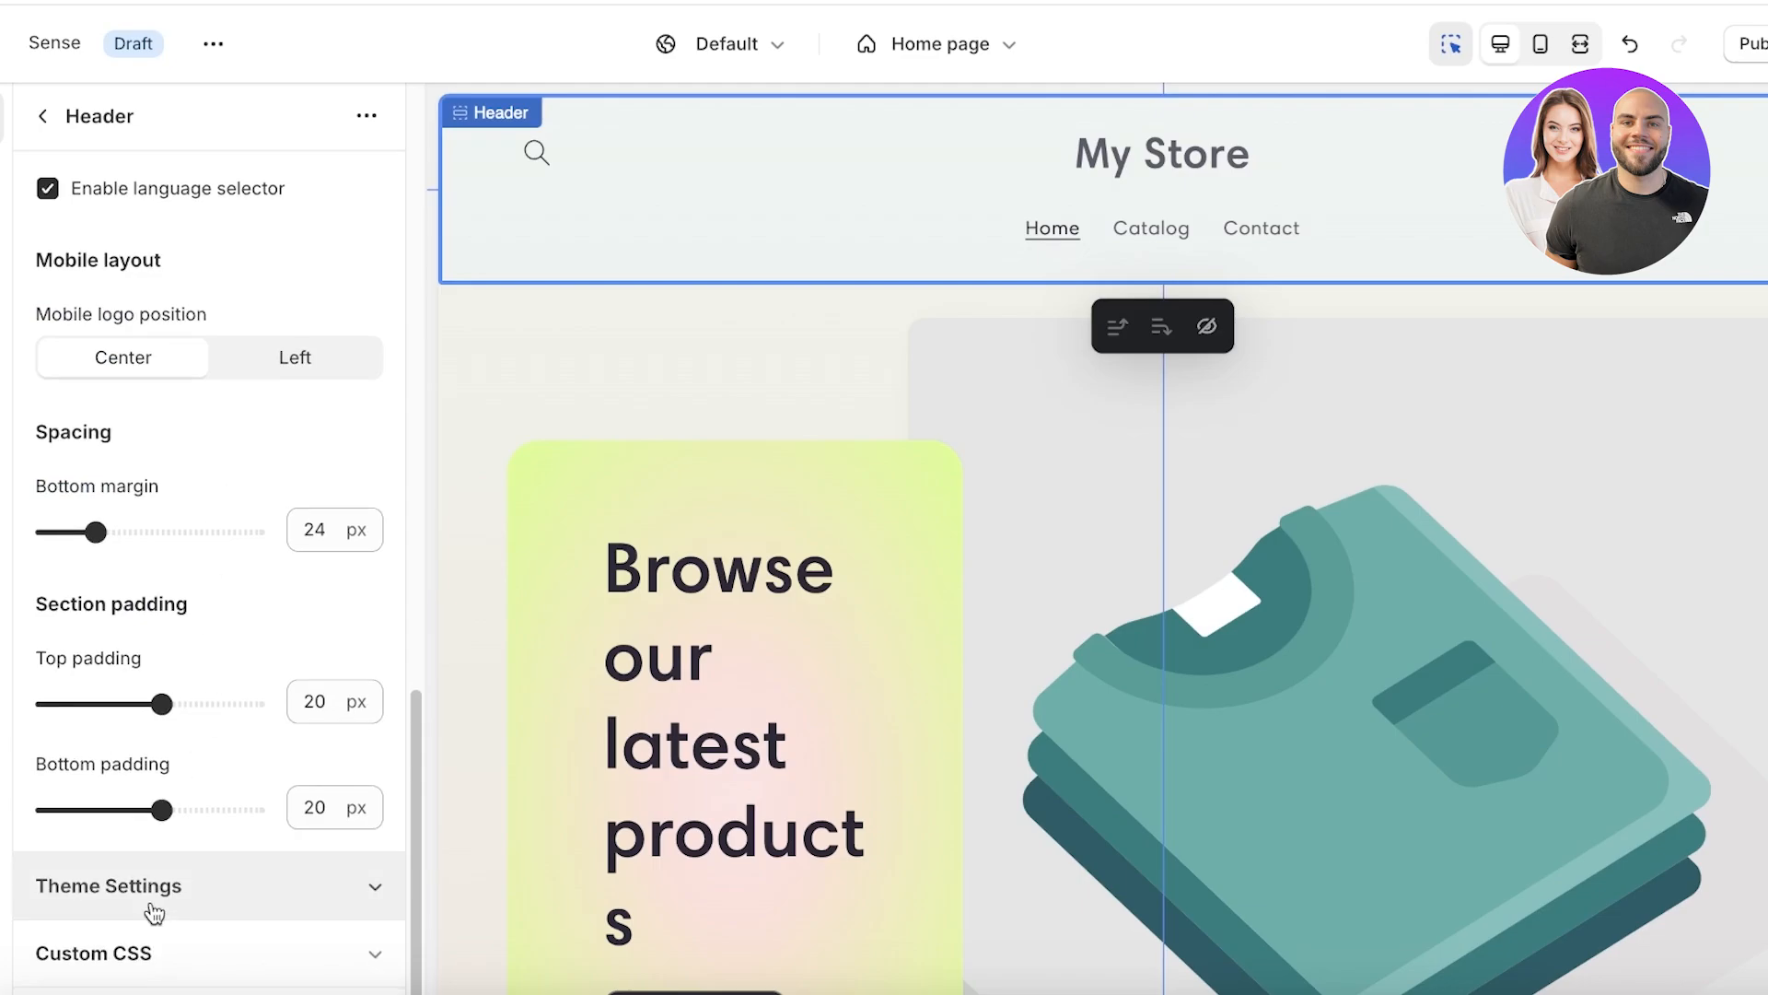
scroll(151, 911, up, 15)
click(366, 116)
click(284, 167)
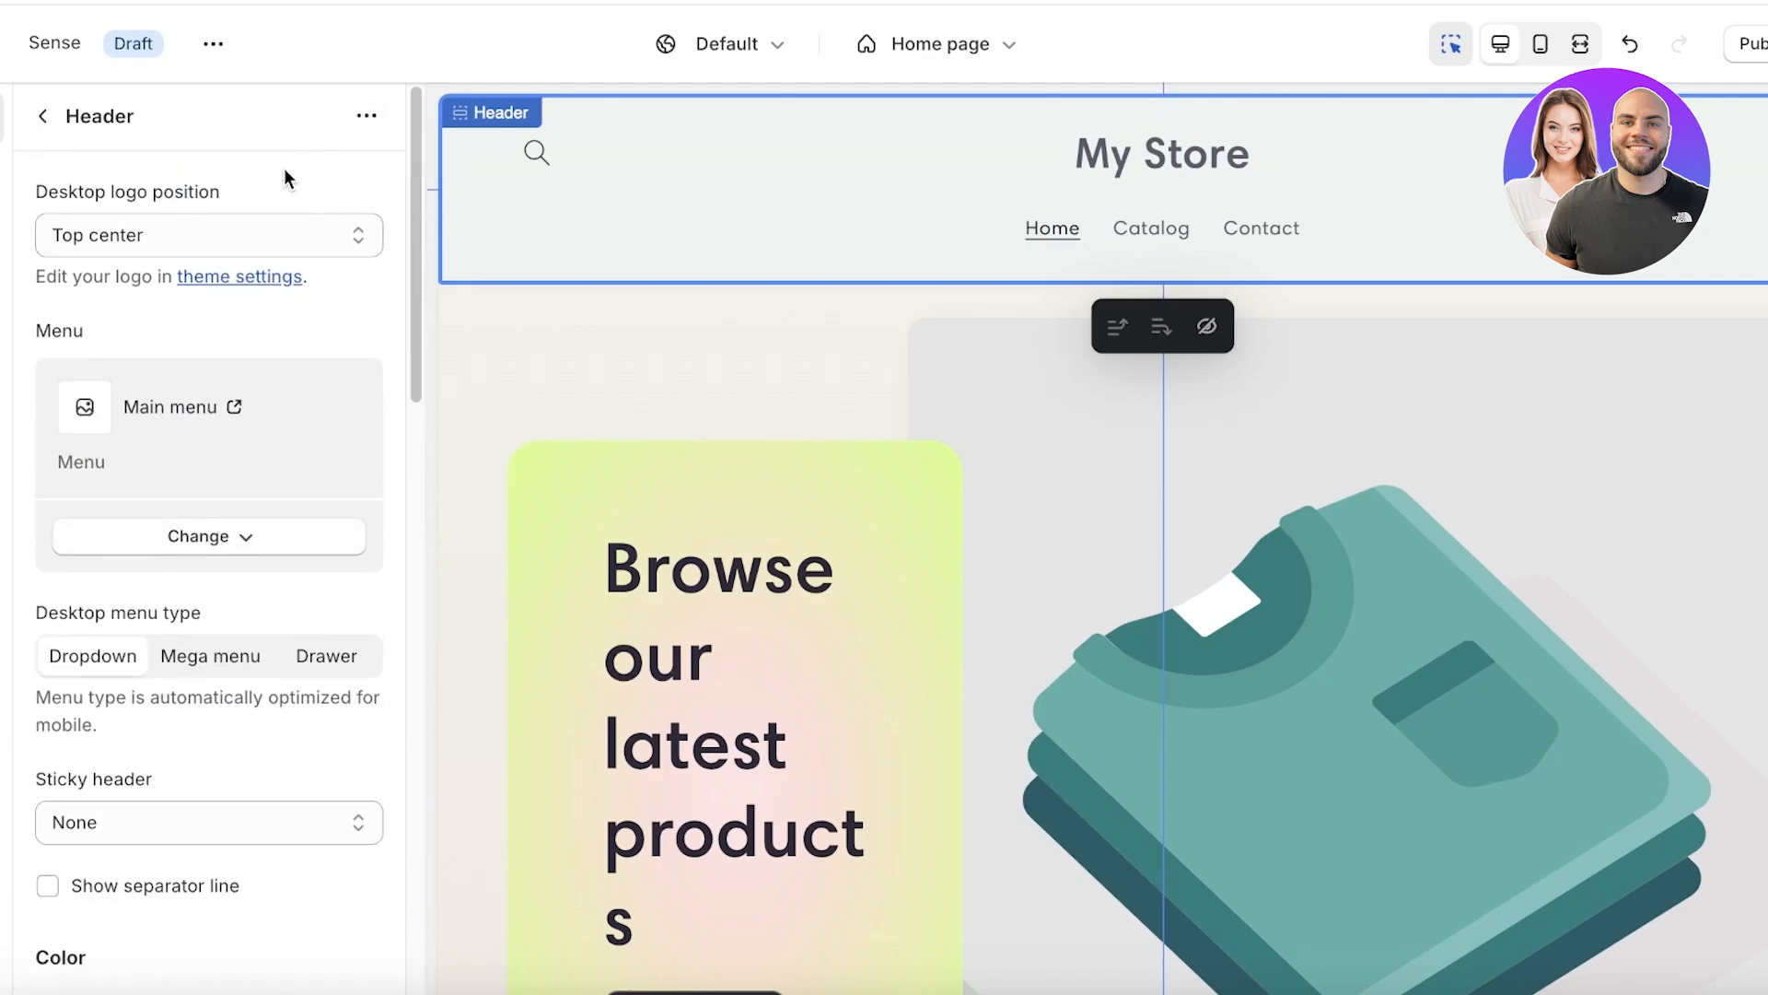
scroll(285, 239, down, 9)
scroll(277, 327, down, 8)
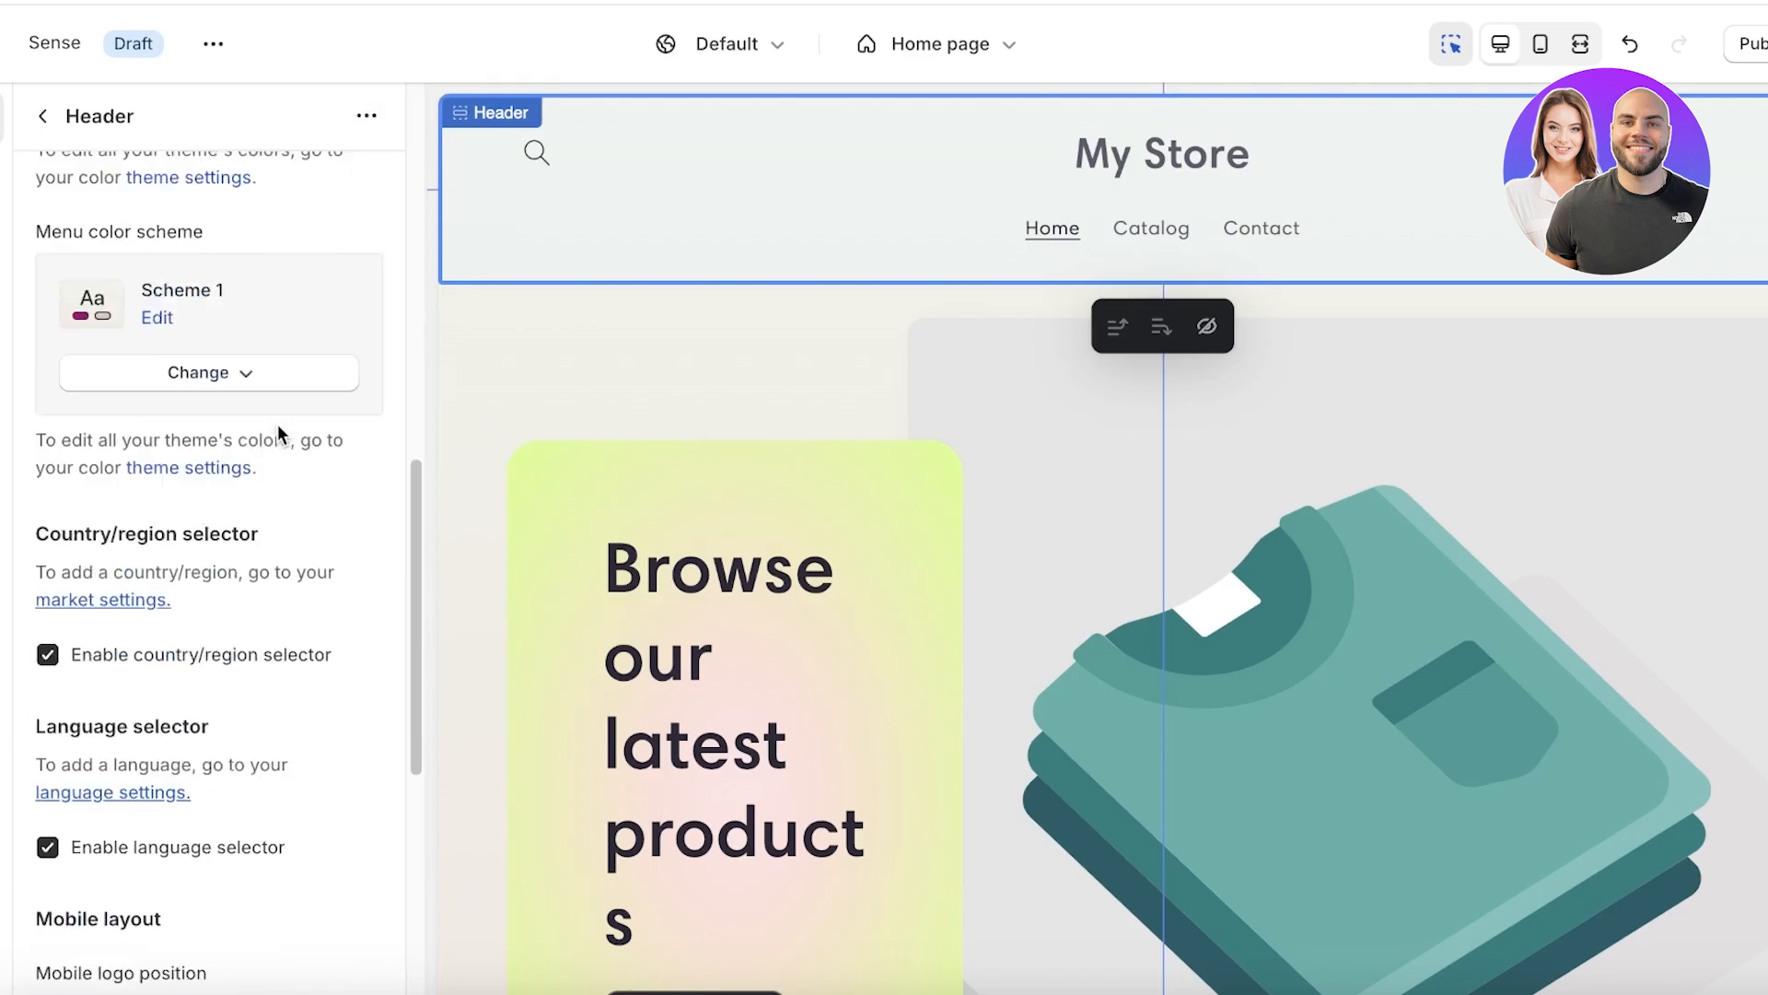
- Set the store logo in the header's theme settings to the white EMELINE image, file 2 (PNG), from the store library
click(141, 874)
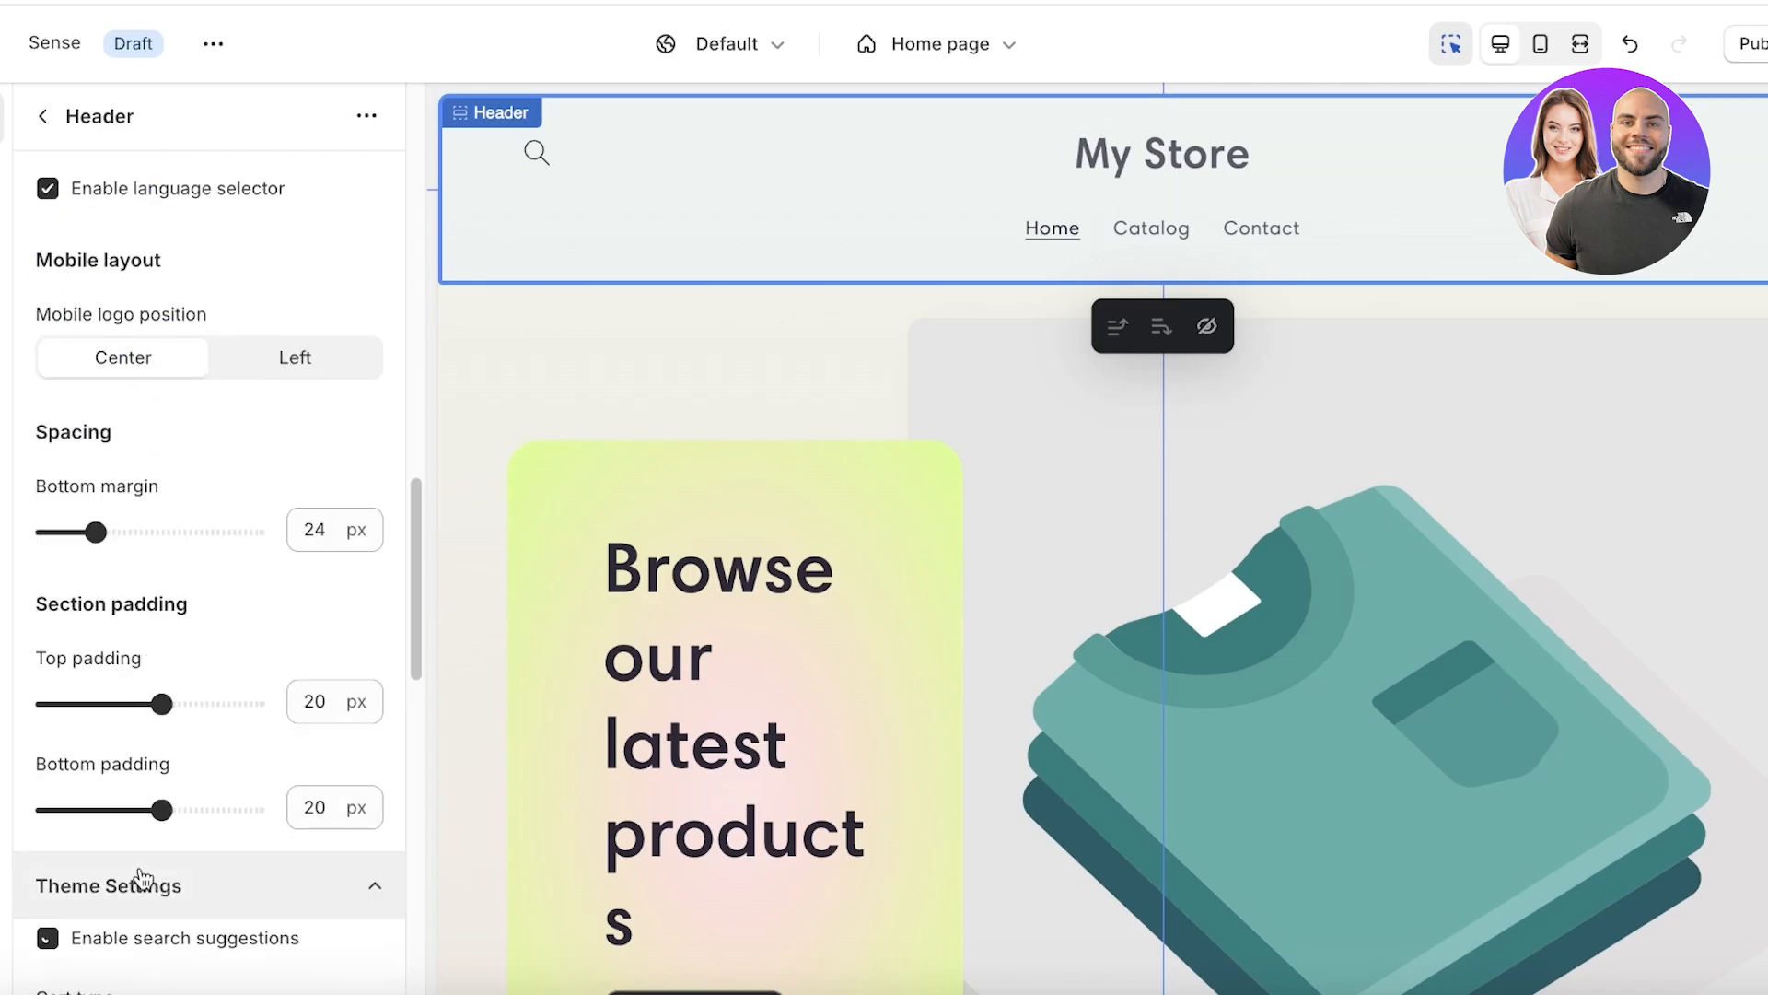
scroll(169, 767, down, 12)
scroll(150, 527, down, 1)
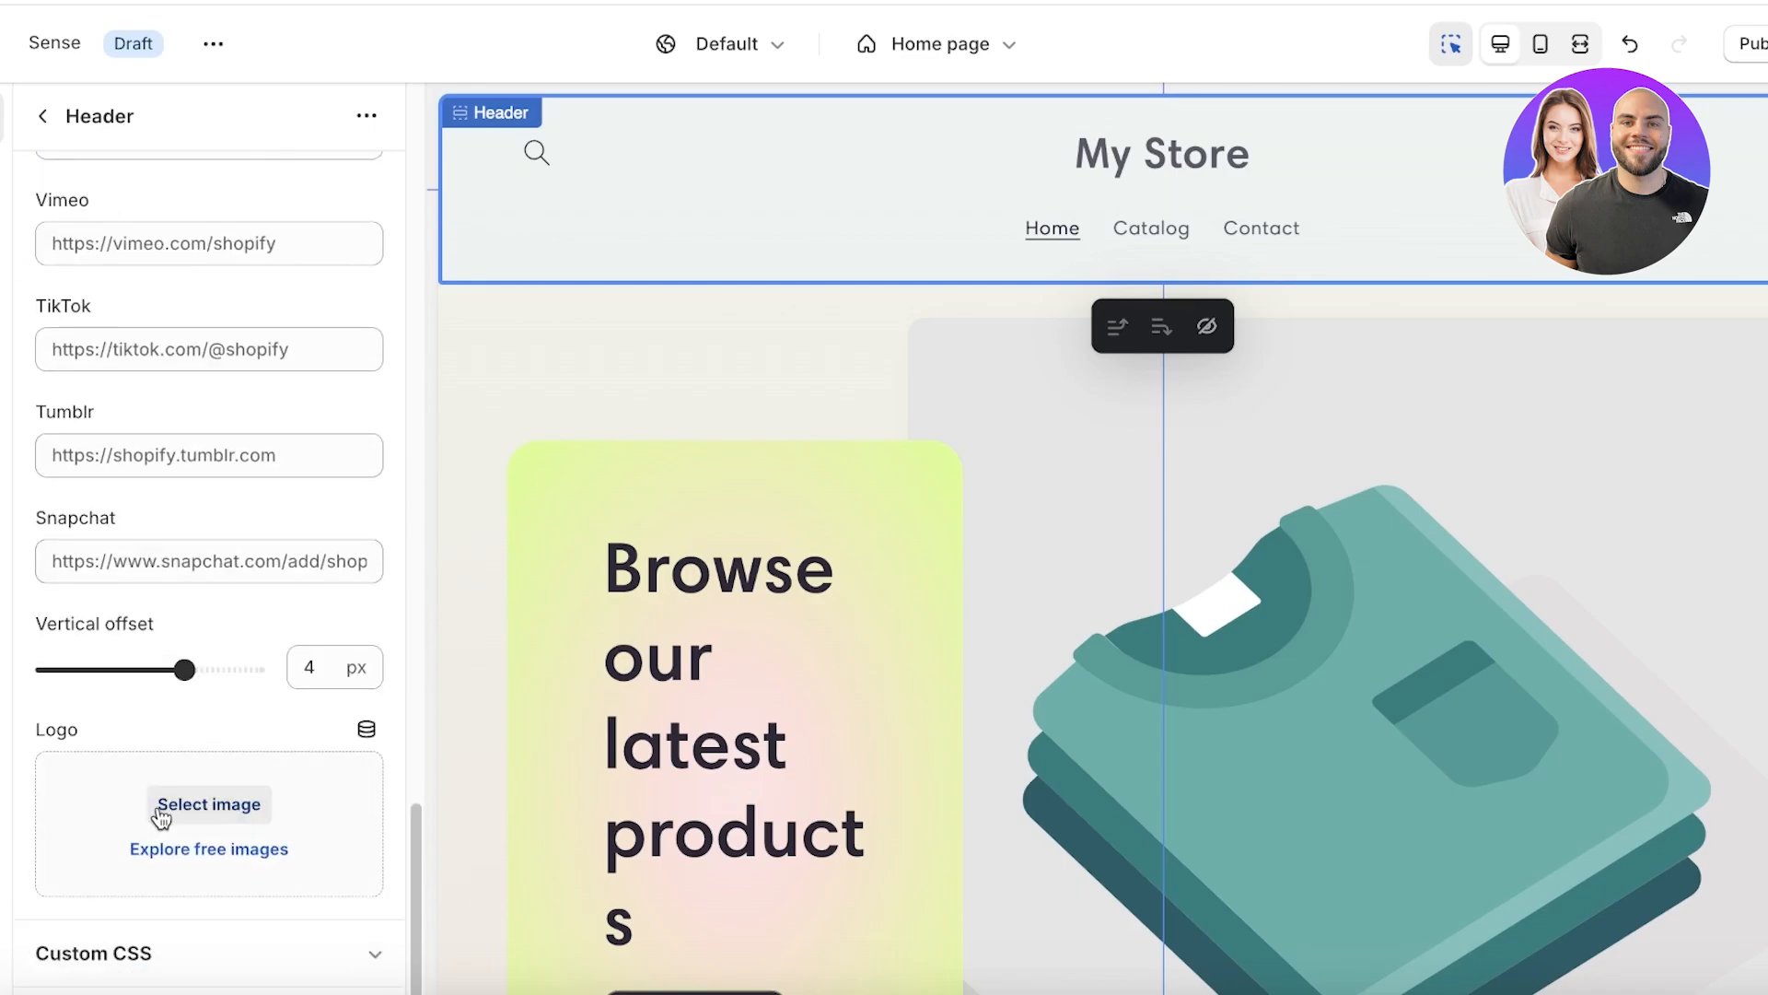
click(172, 810)
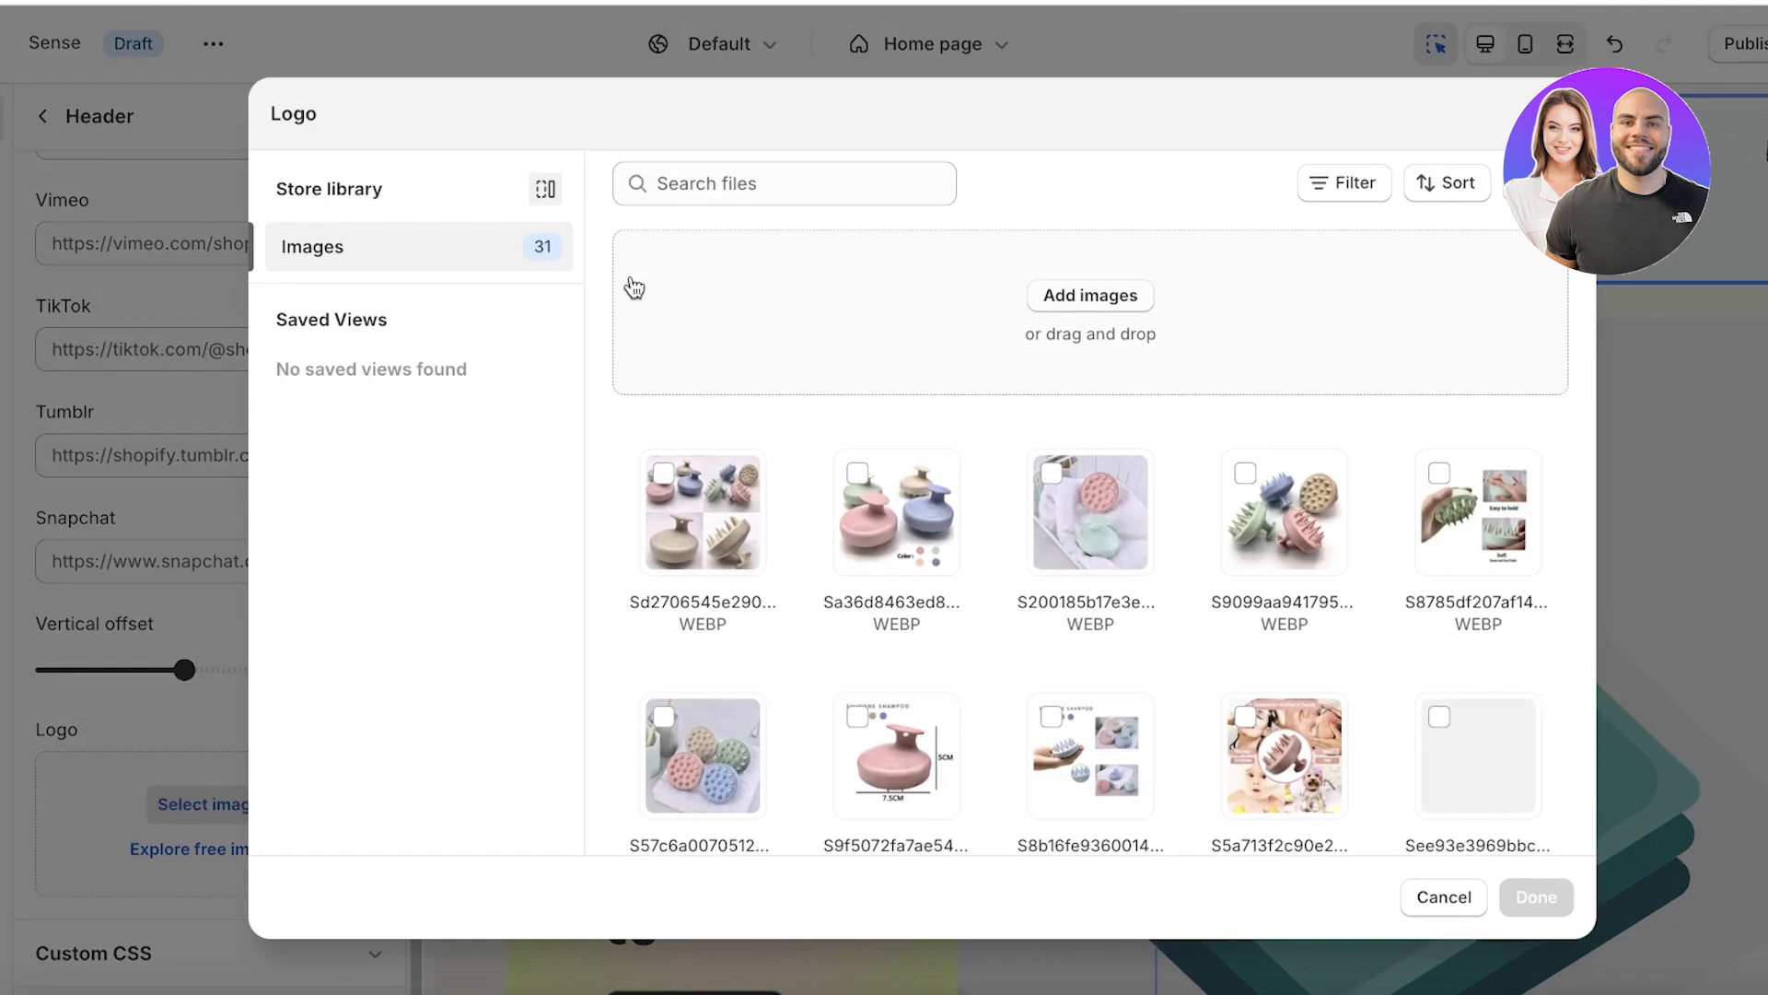
scroll(999, 493, down, 10)
click(702, 687)
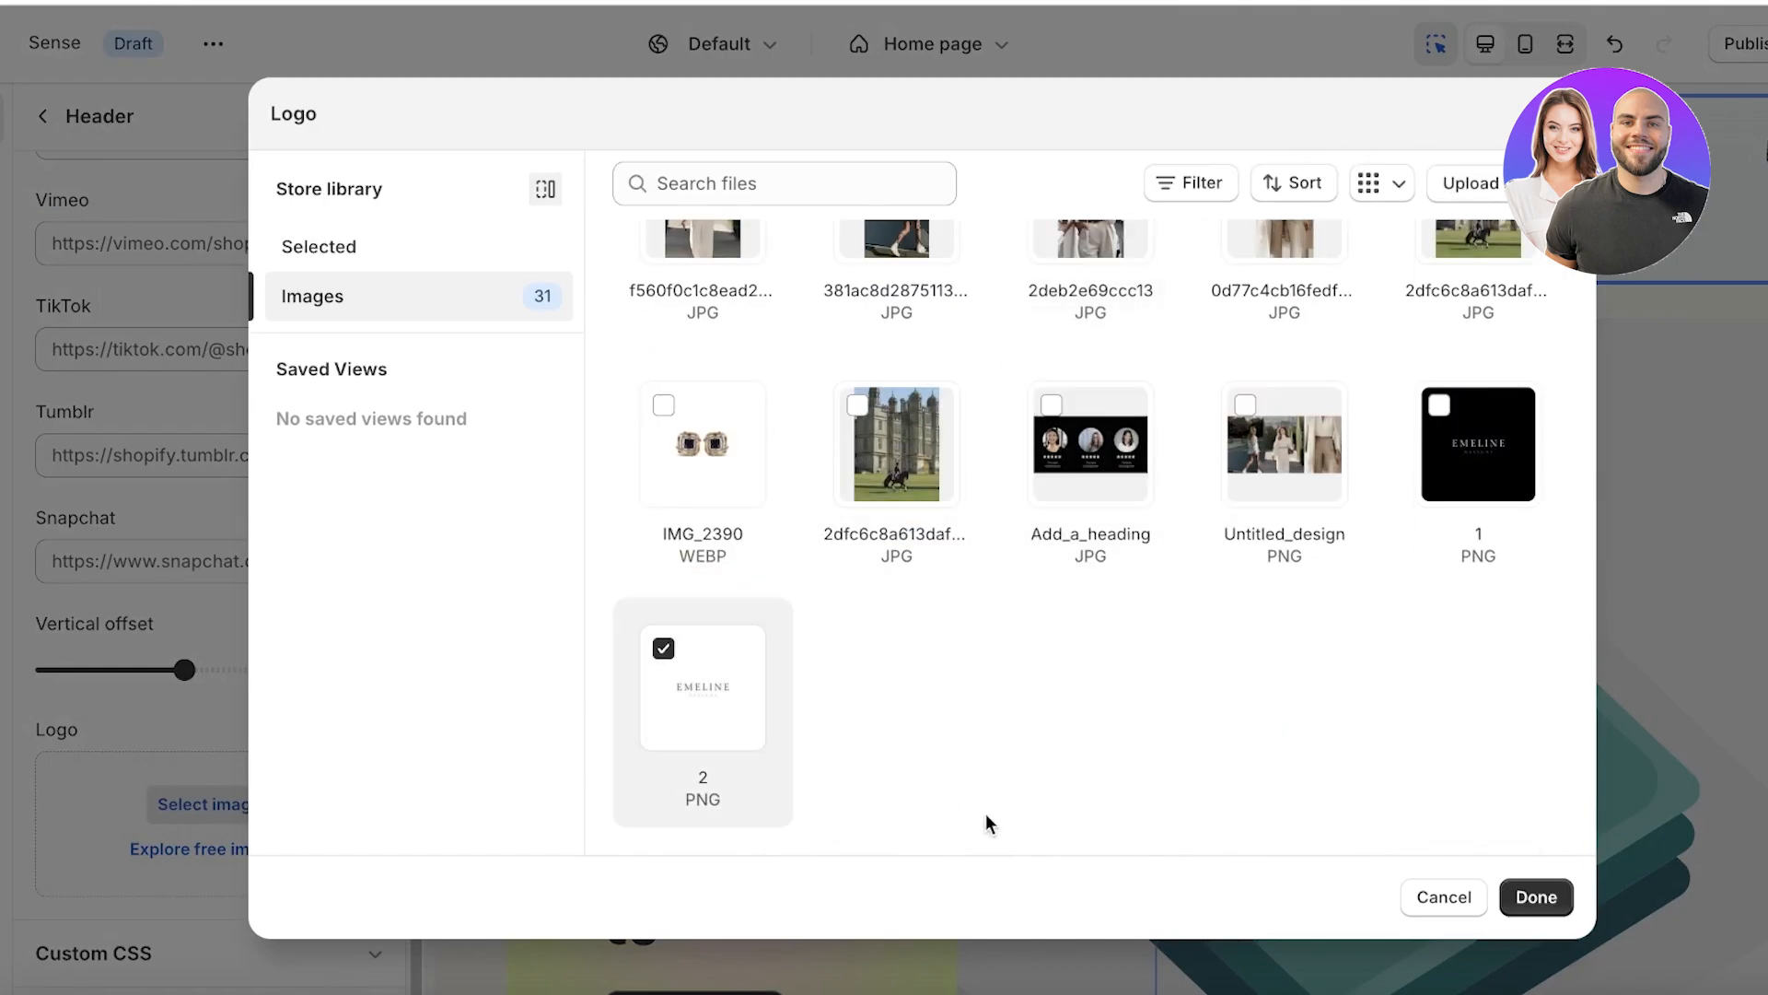
click(1536, 896)
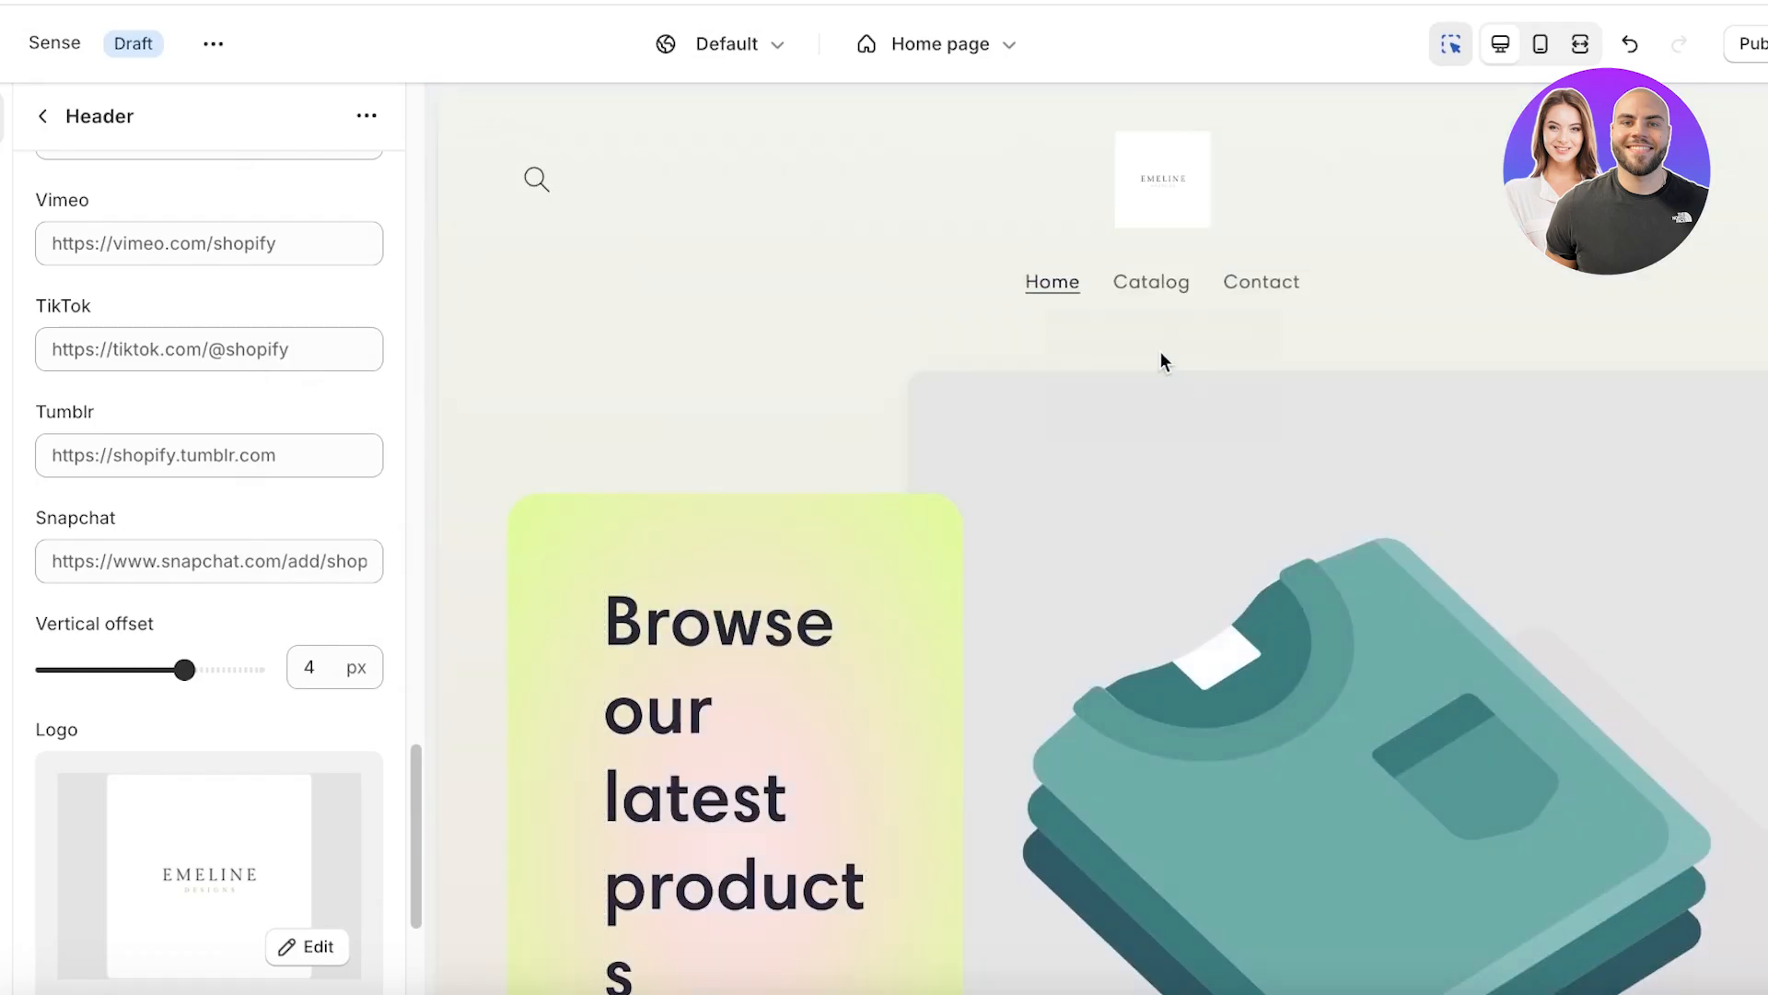
- Change the Image with text heading to "The best product for scalp health" and set its size to Small
scroll(1260, 230, down, 3)
click(1206, 329)
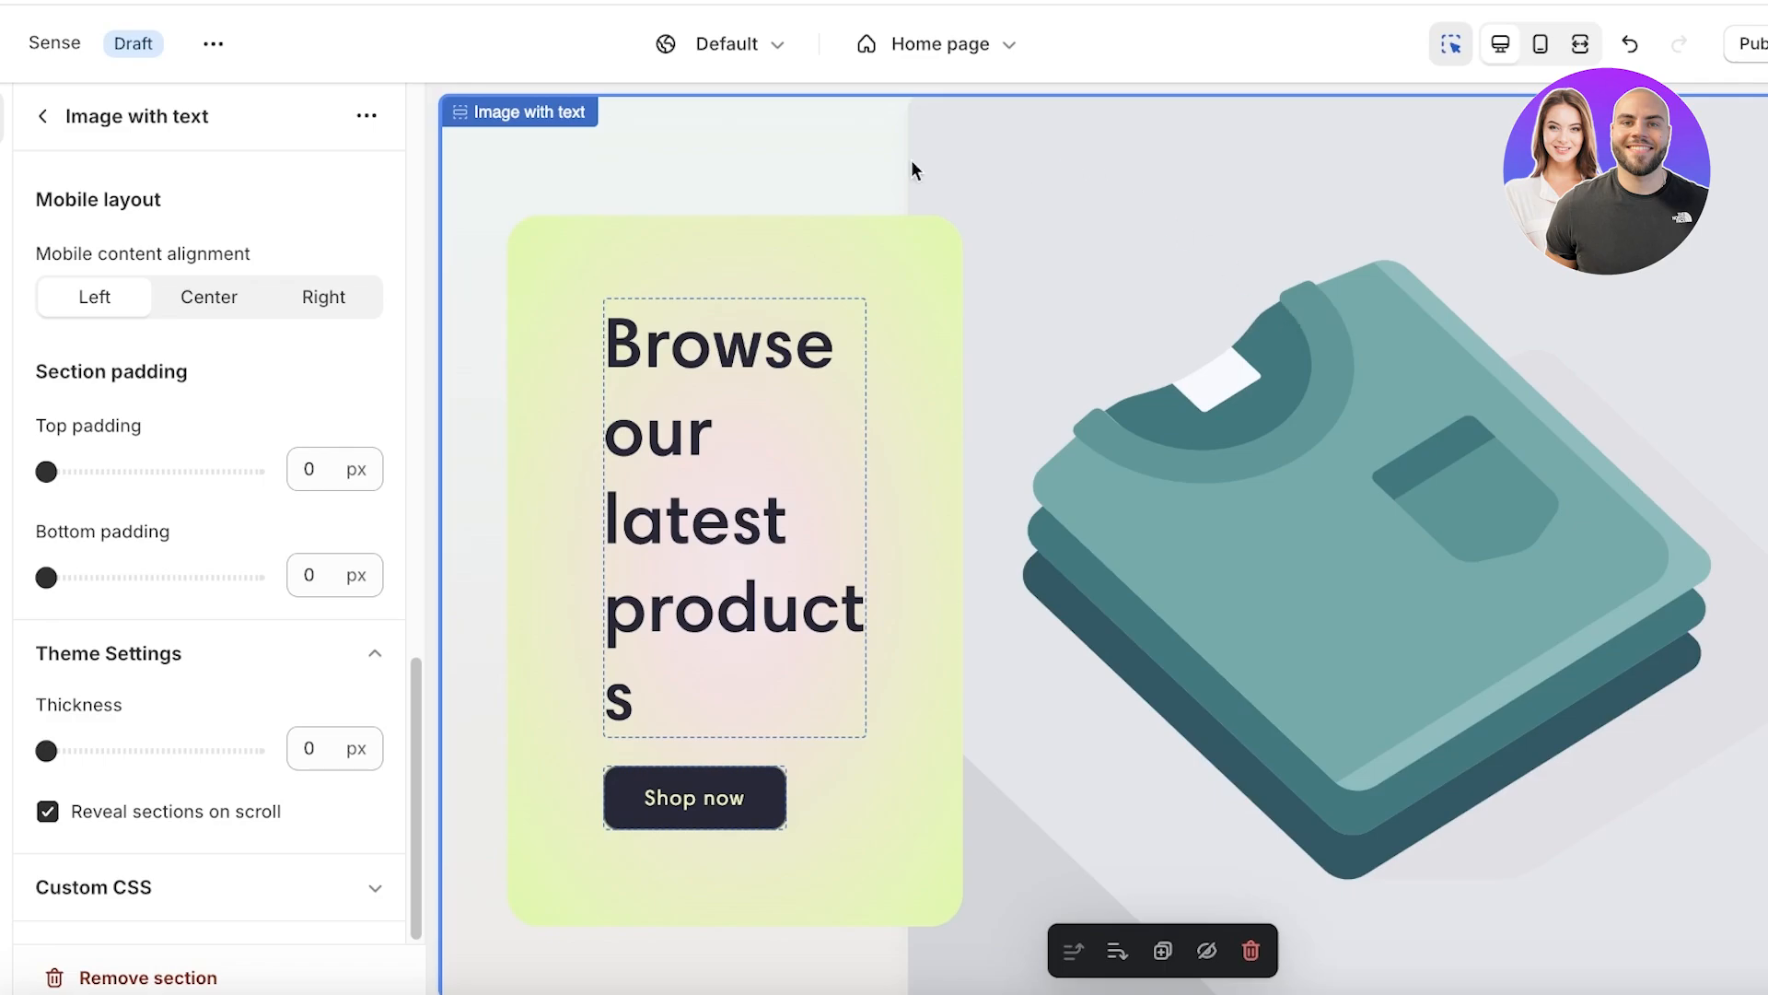
click(42, 121)
click(762, 429)
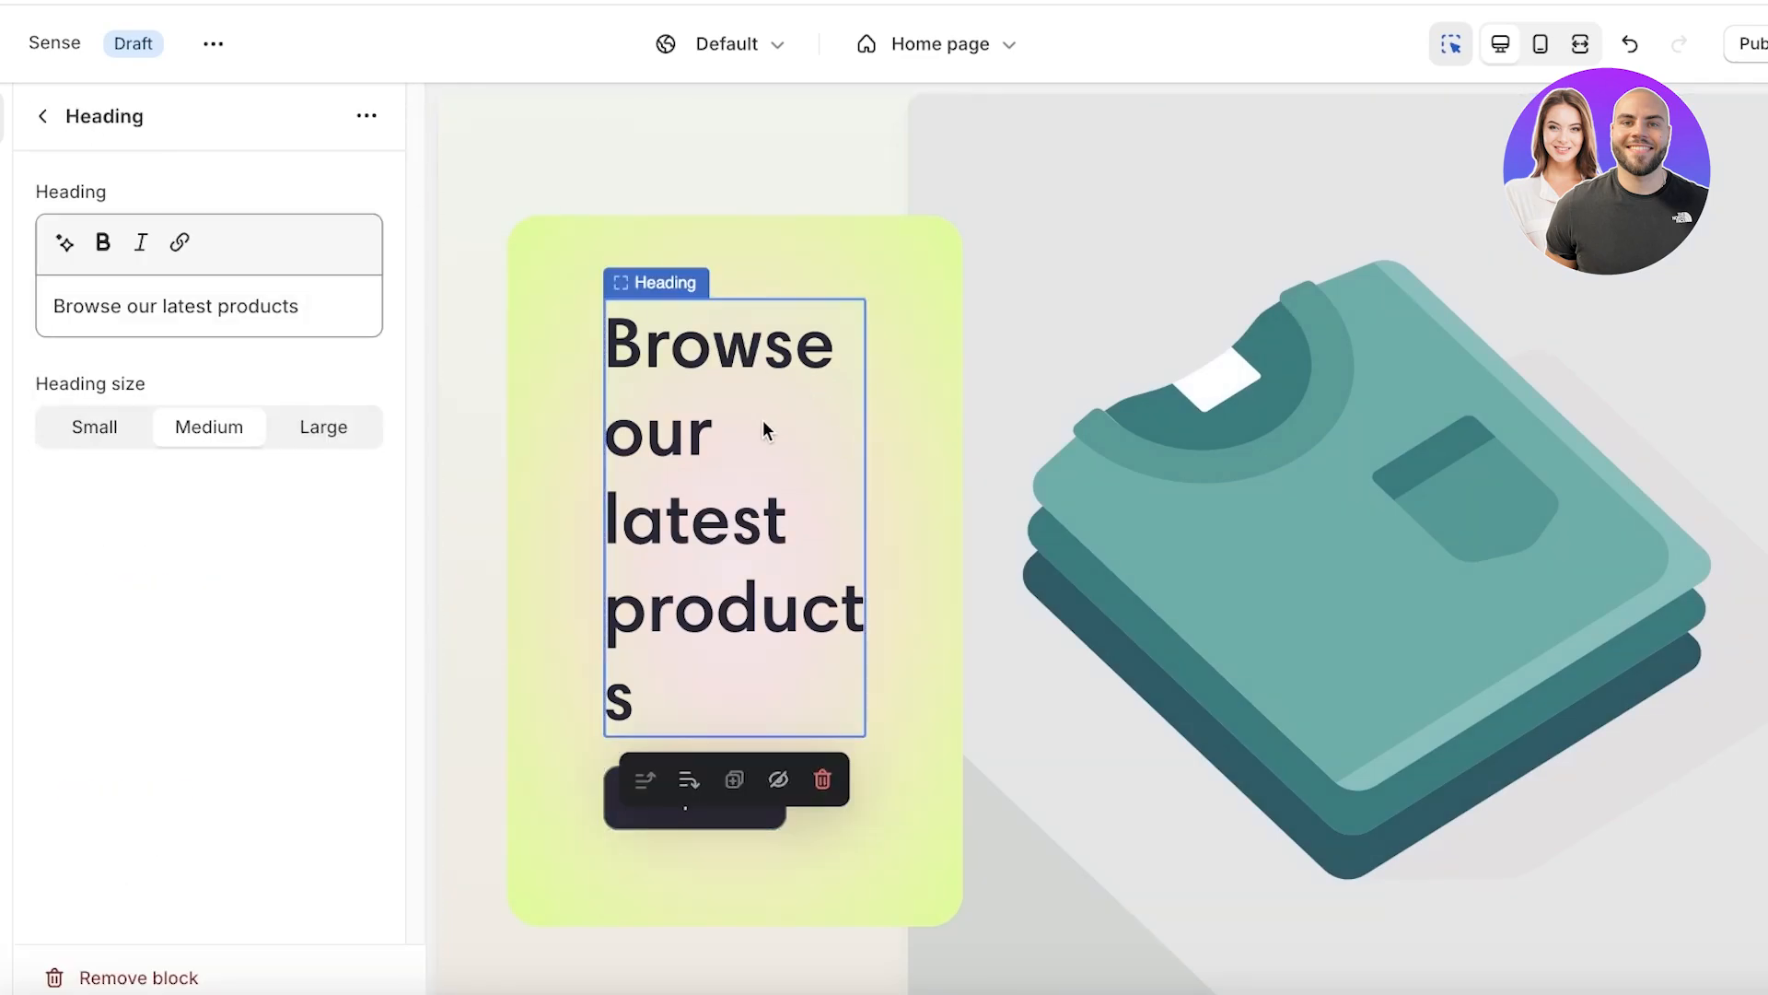
triple_click(293, 305)
text(The be)
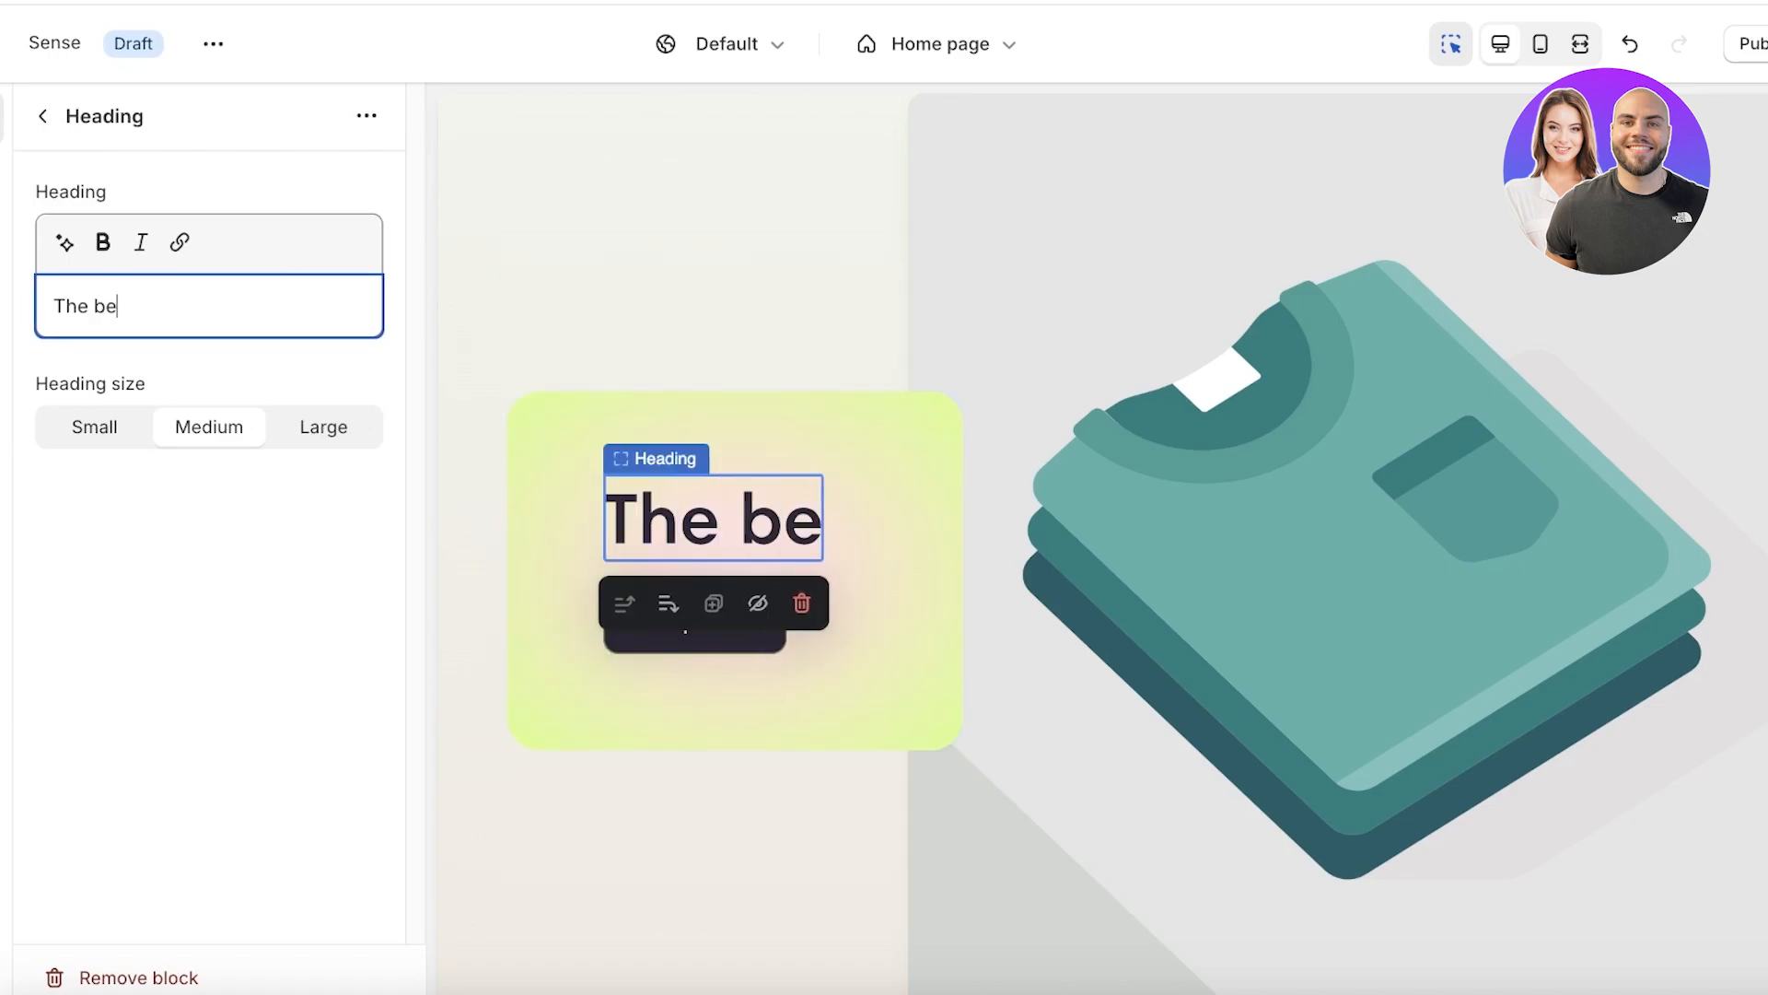
text(st product for )
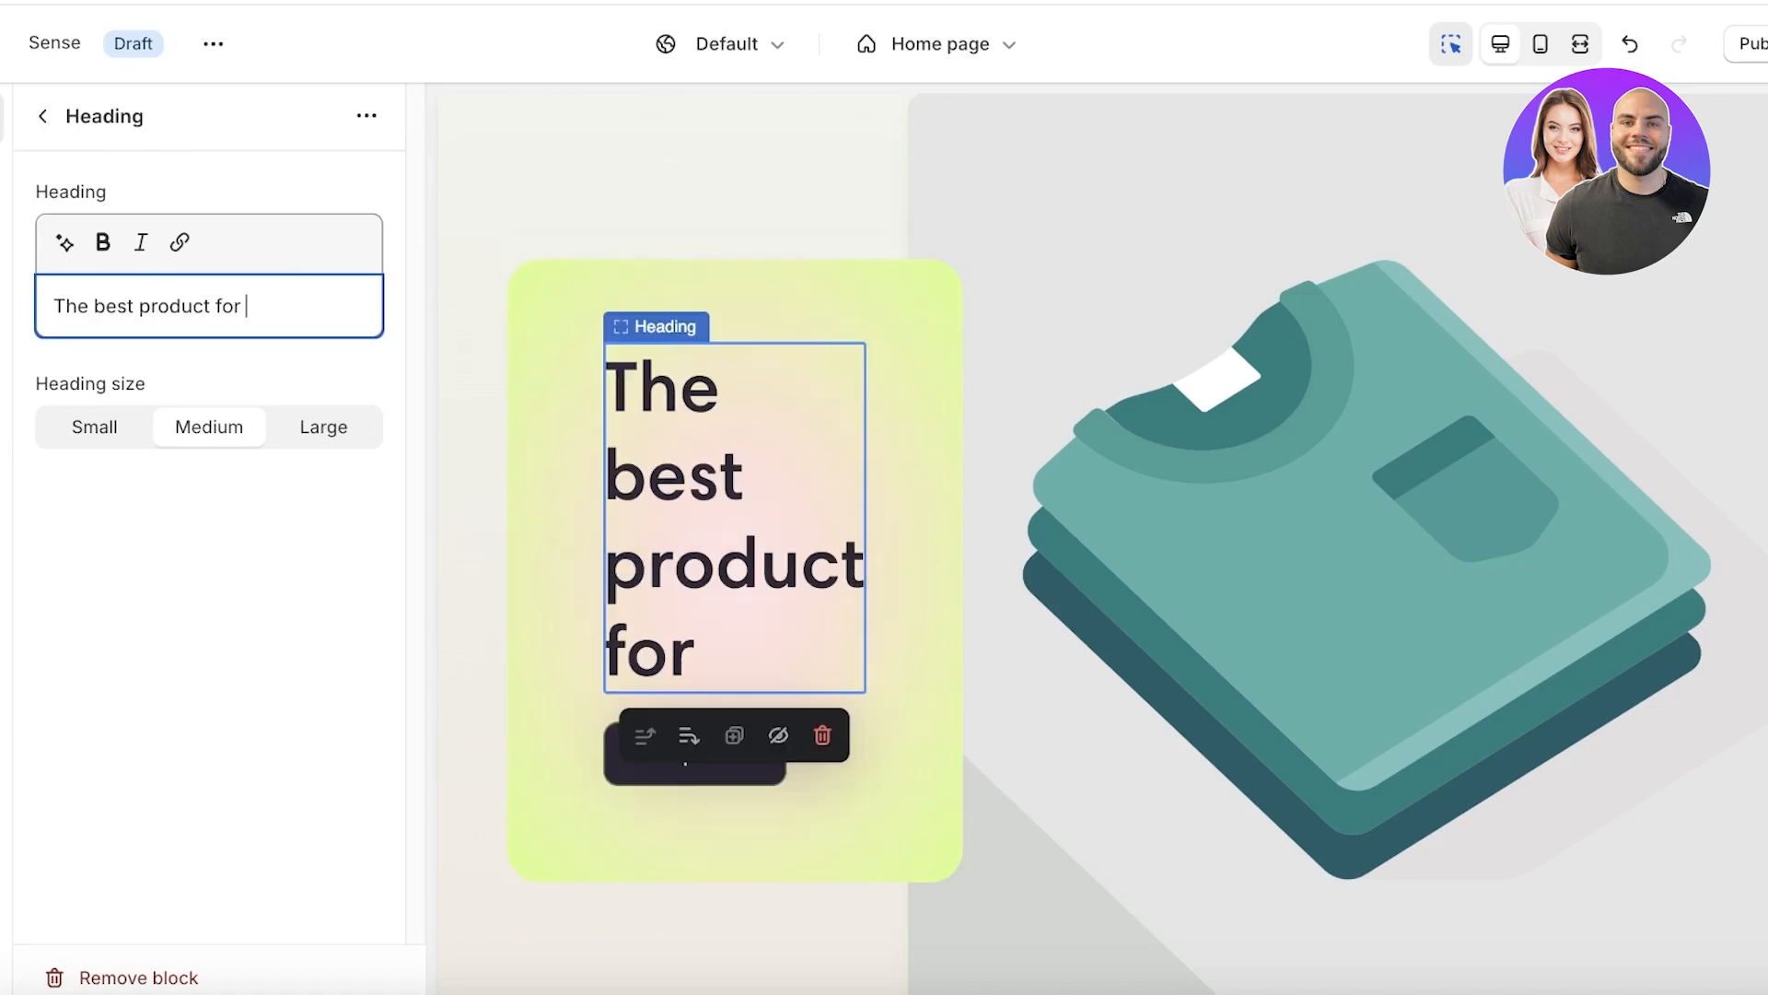
text(scalp health)
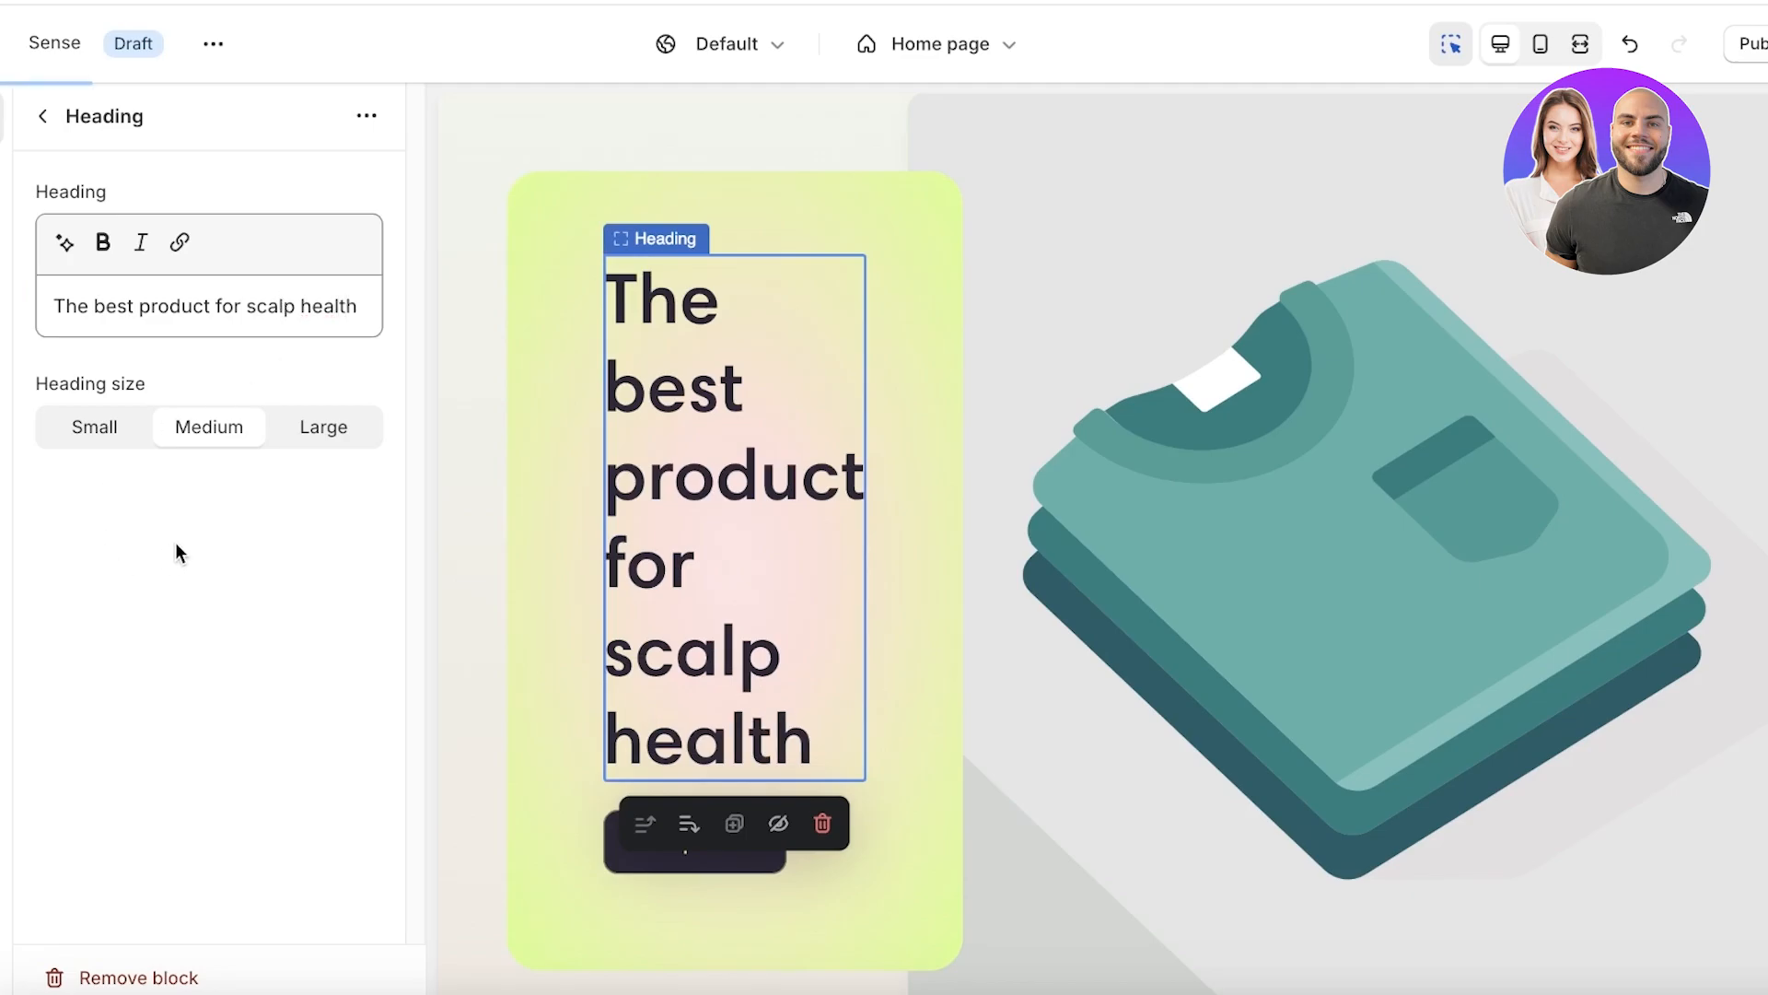
click(96, 433)
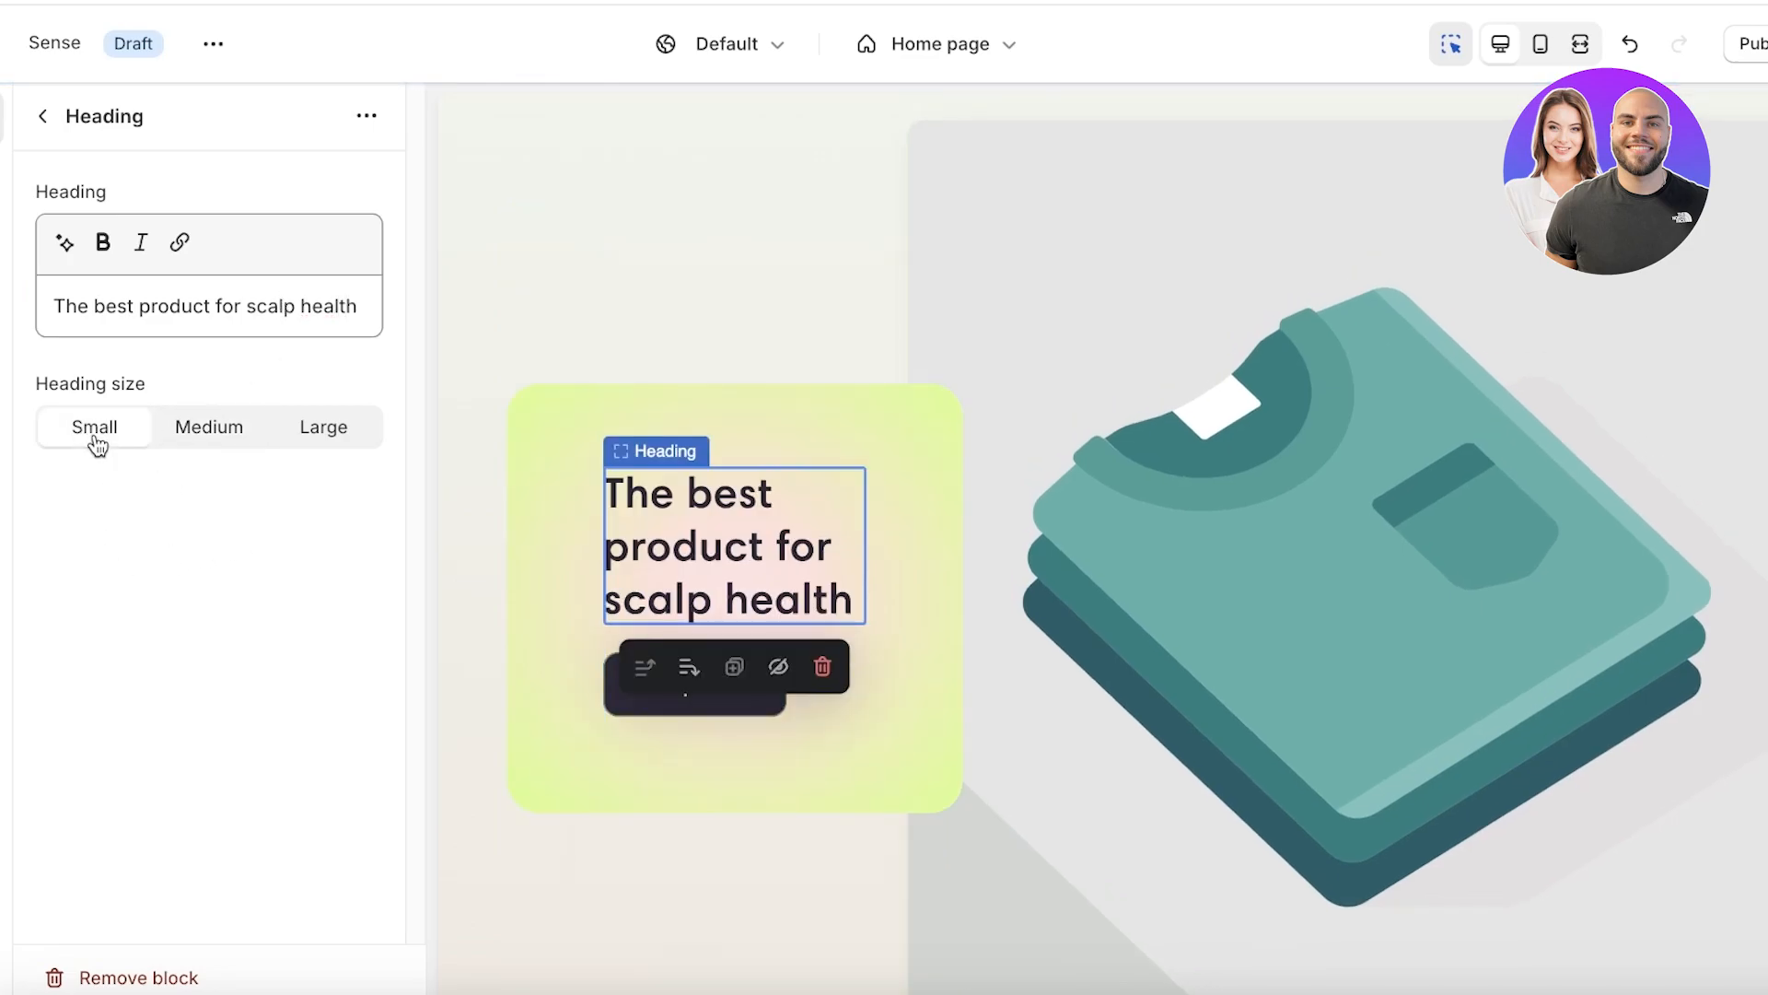
- Set the Image with text button's label to "Buy Now" and link it to the Scalp Scrubber product
click(43, 117)
click(689, 714)
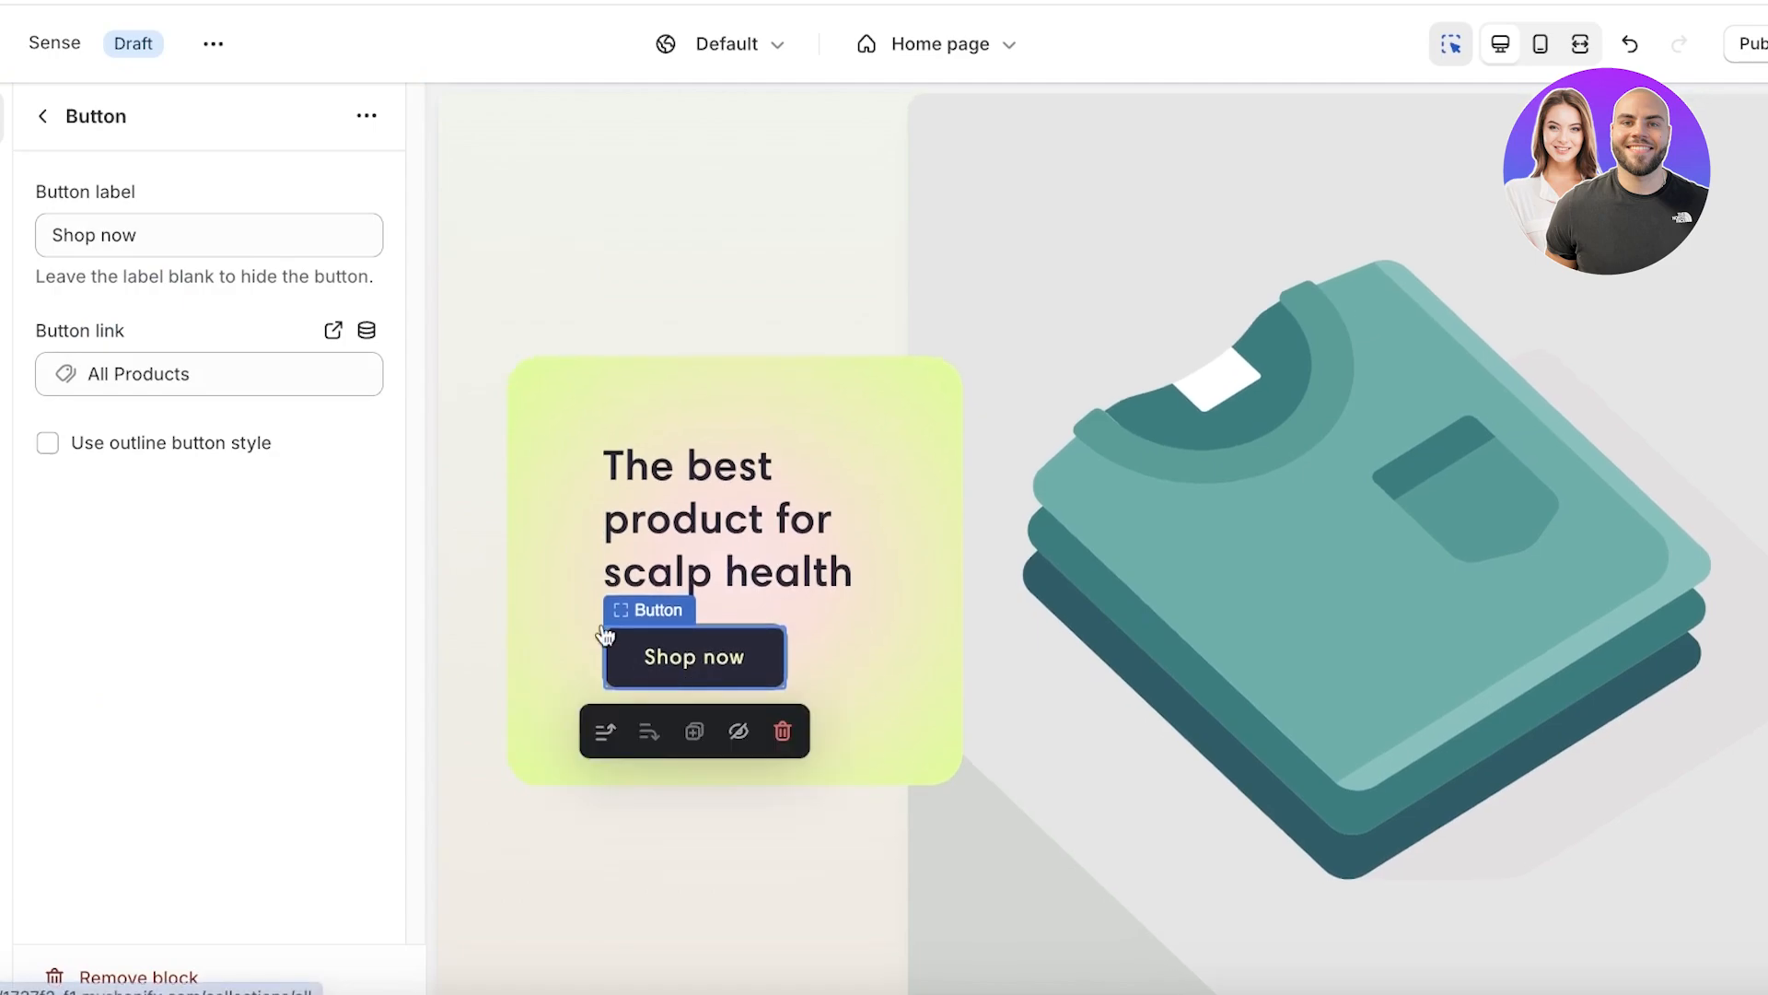
double_click(232, 243)
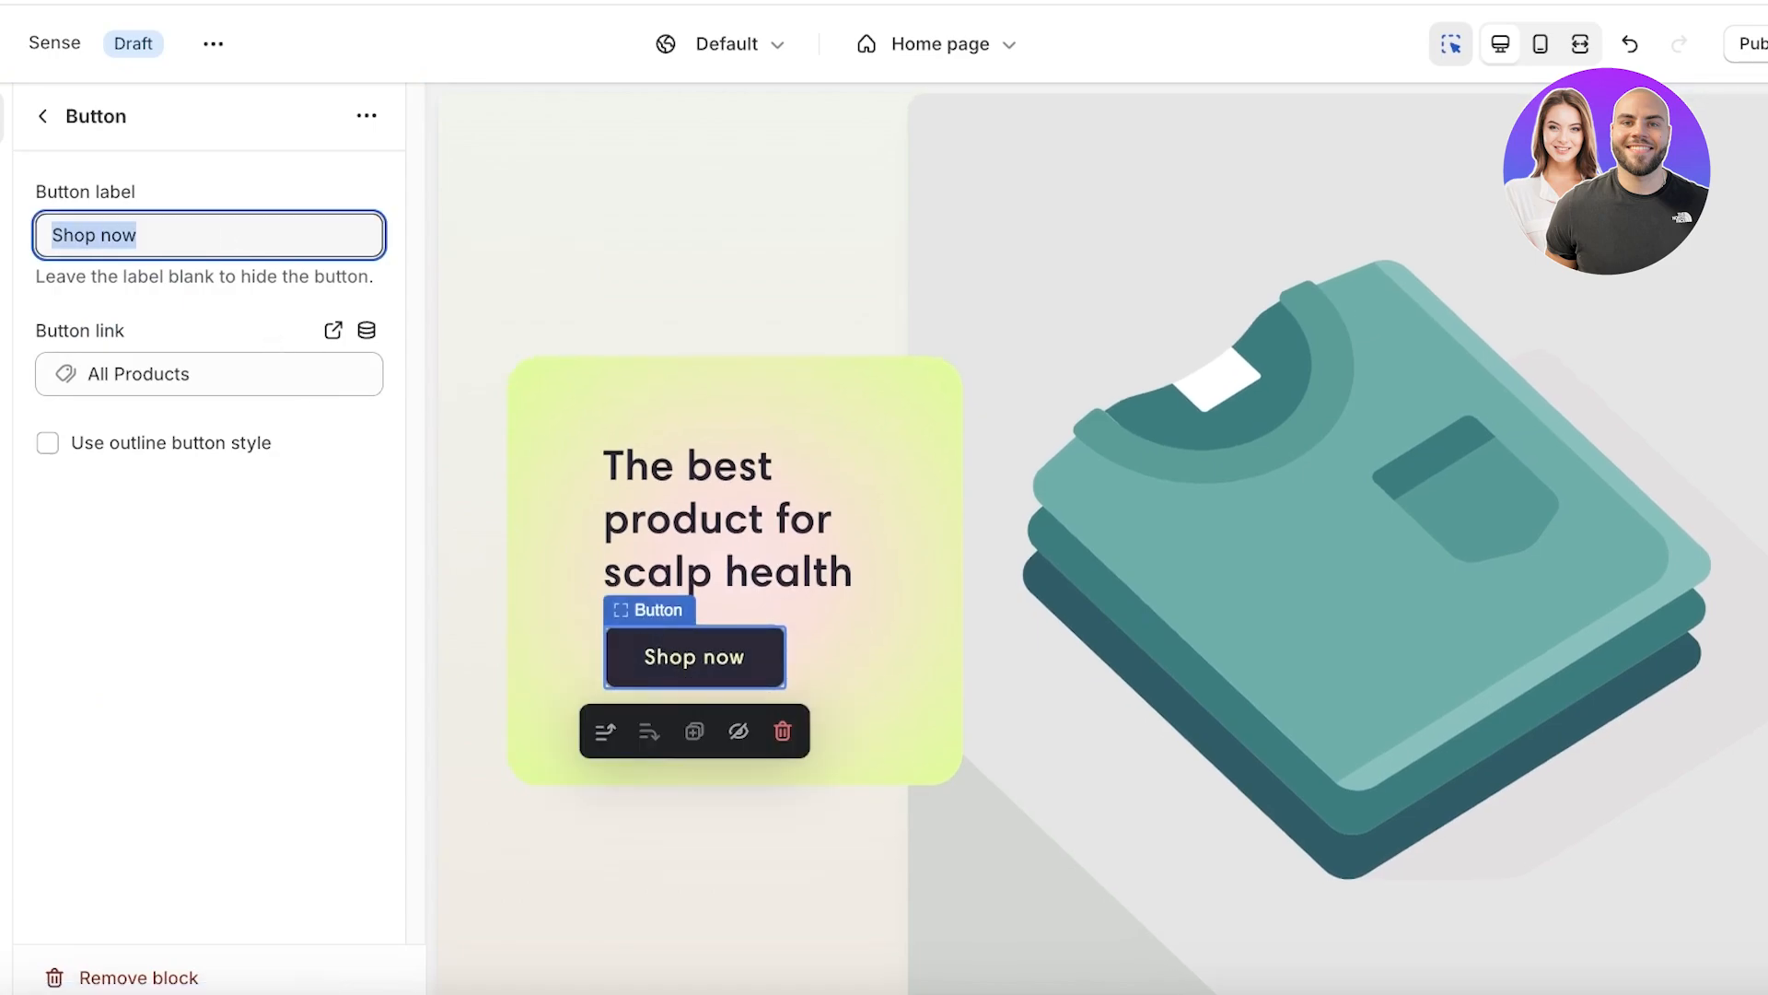
text(Buy Now)
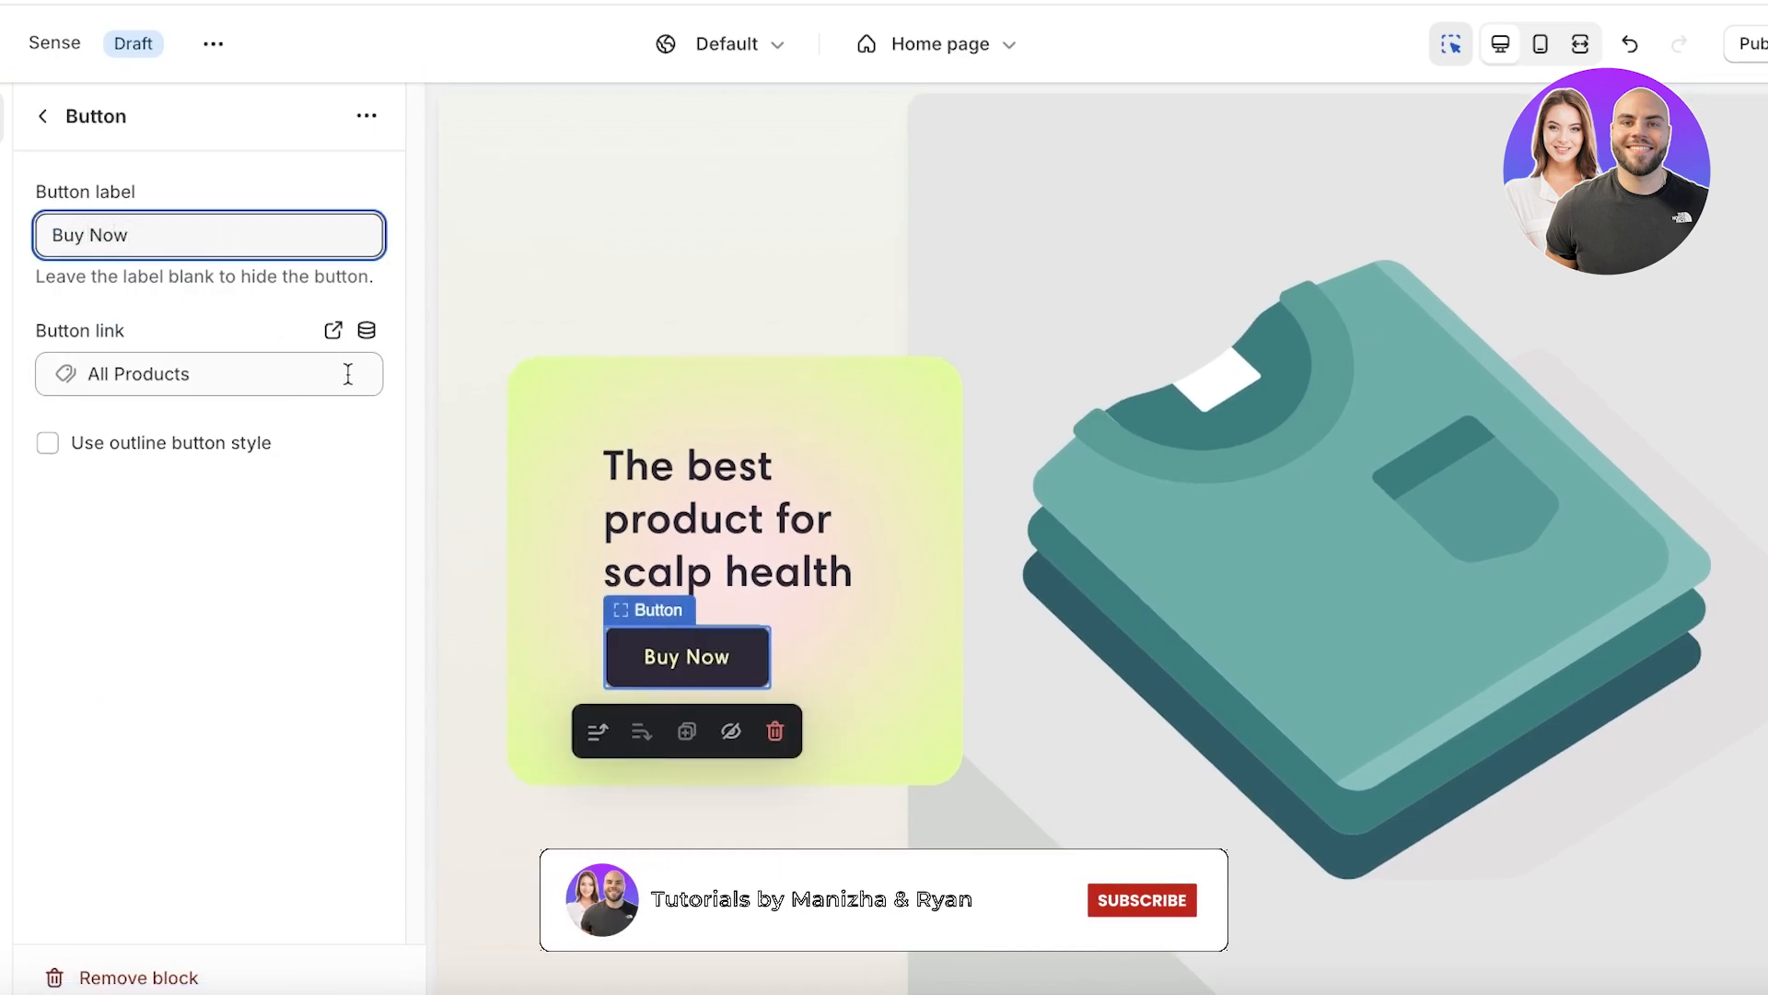
click(348, 373)
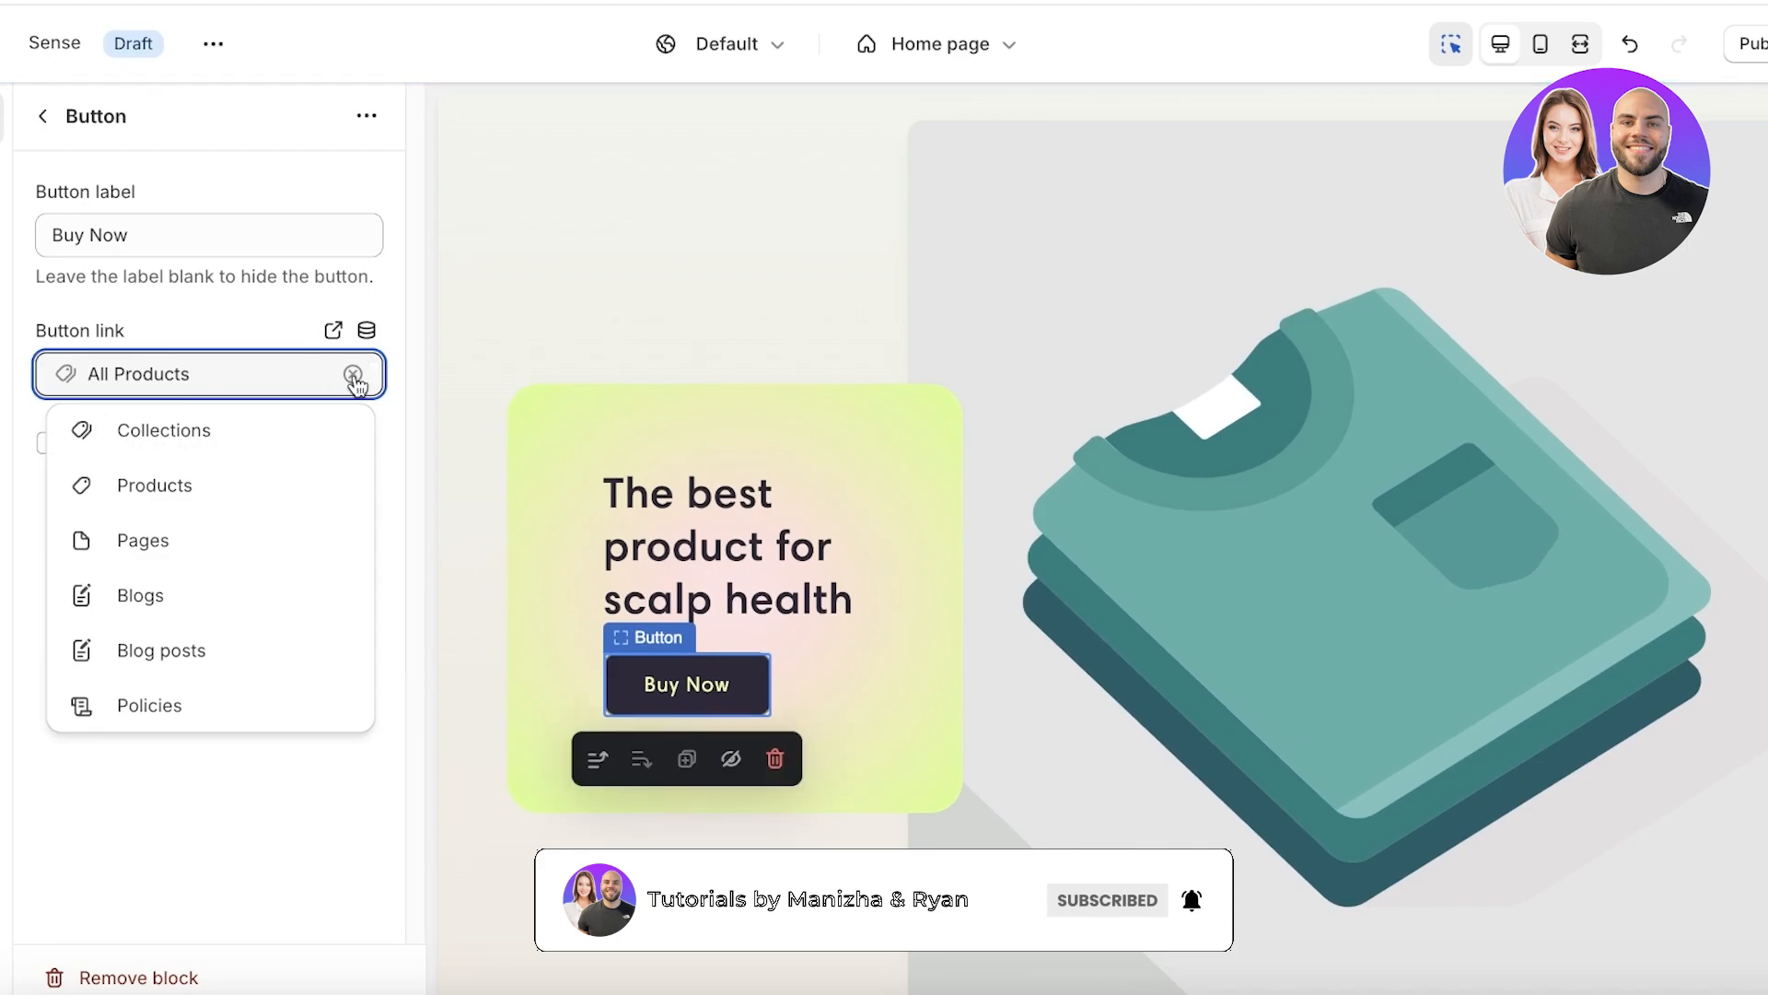
click(353, 374)
click(174, 501)
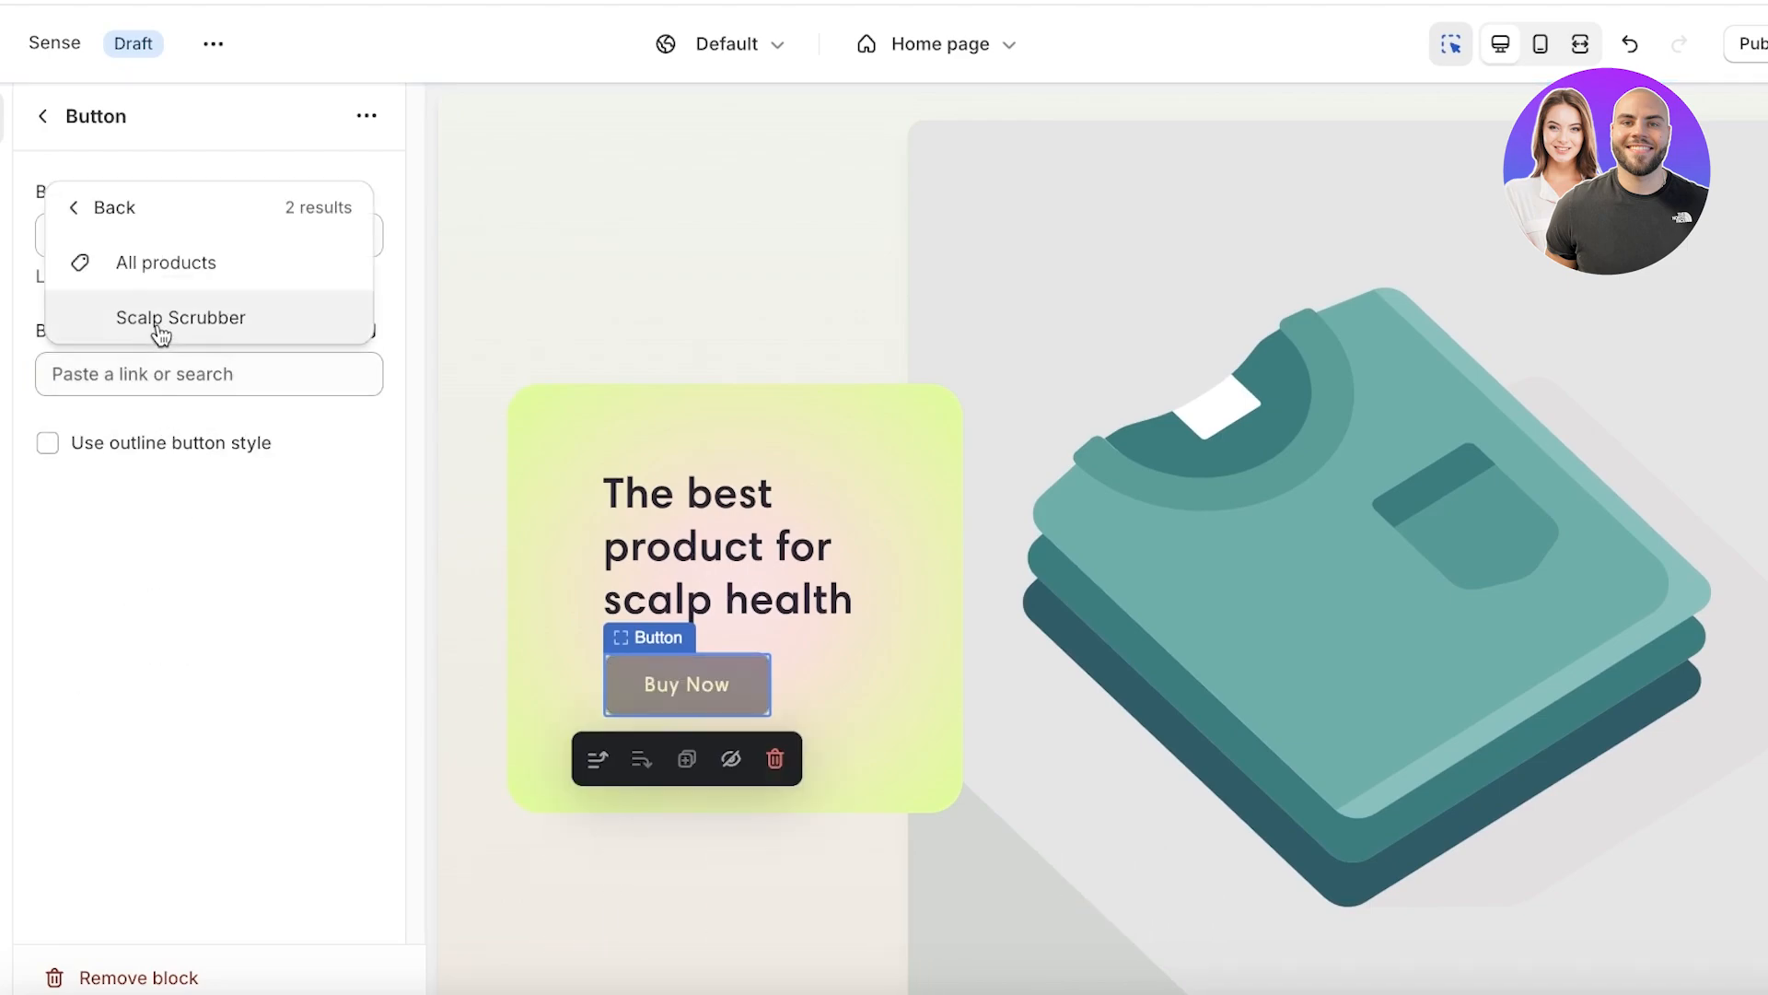
click(159, 323)
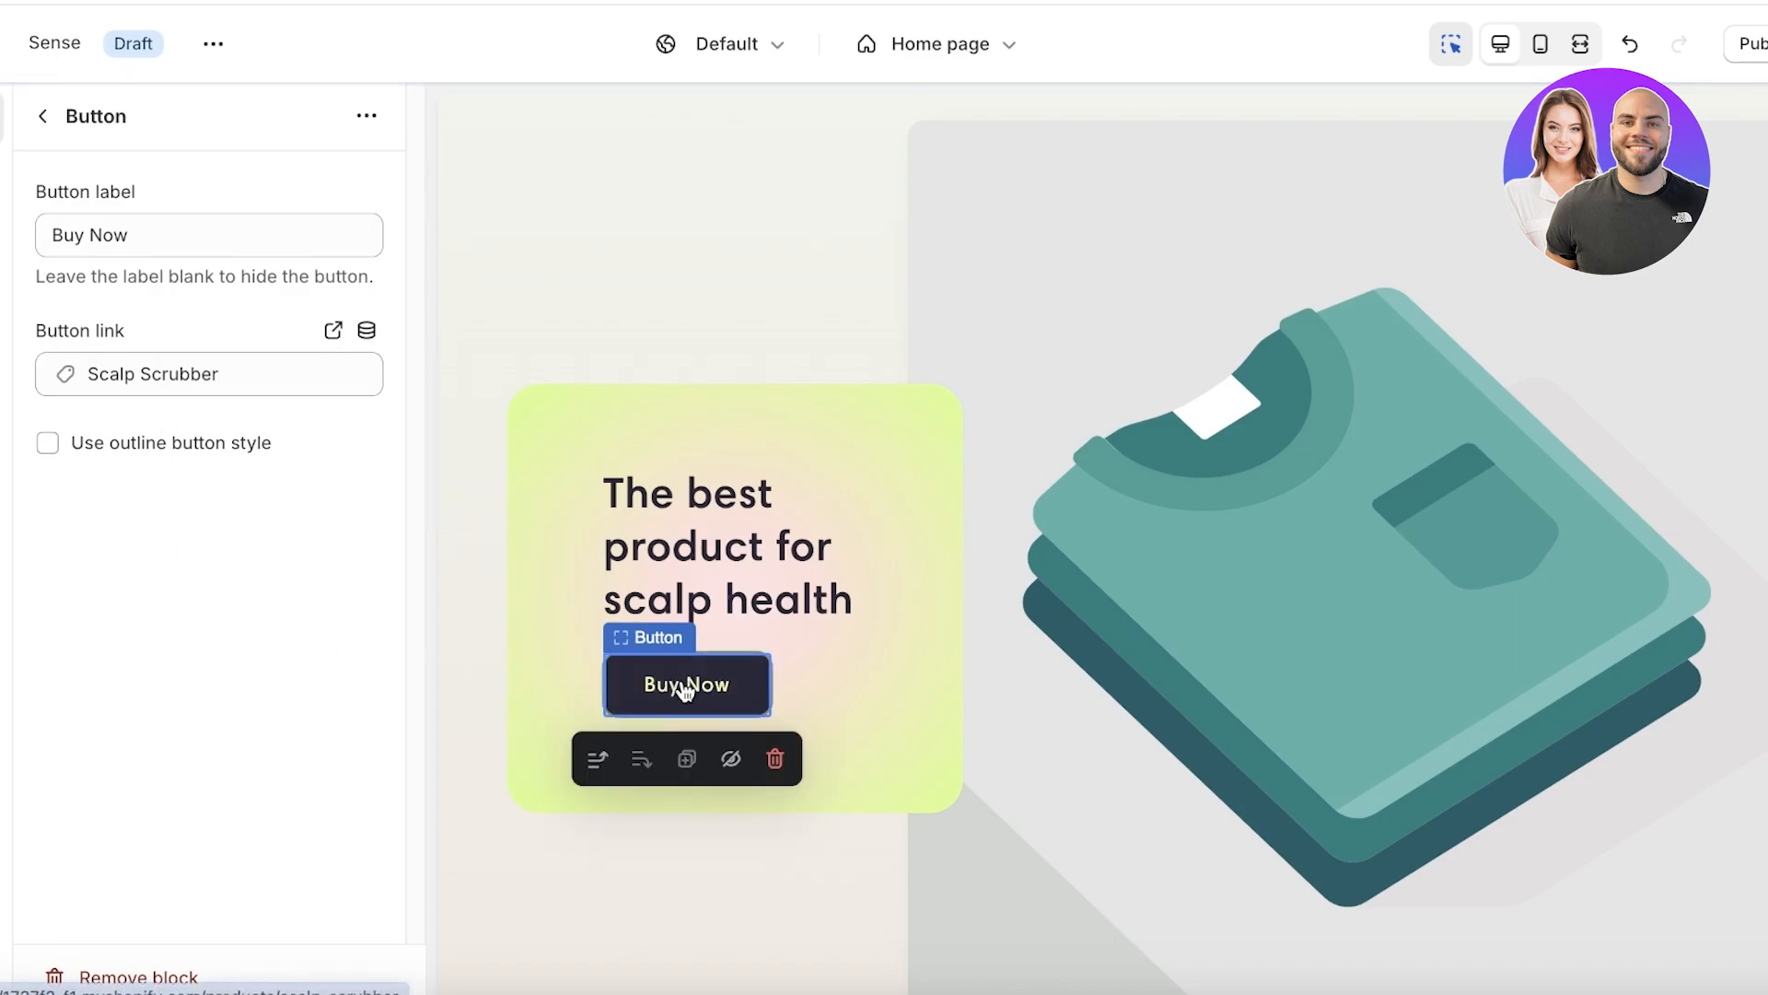
- Set the Image with text section's image to the four colored scrubbers on a towel from the store library, with Medium image height
click(1304, 419)
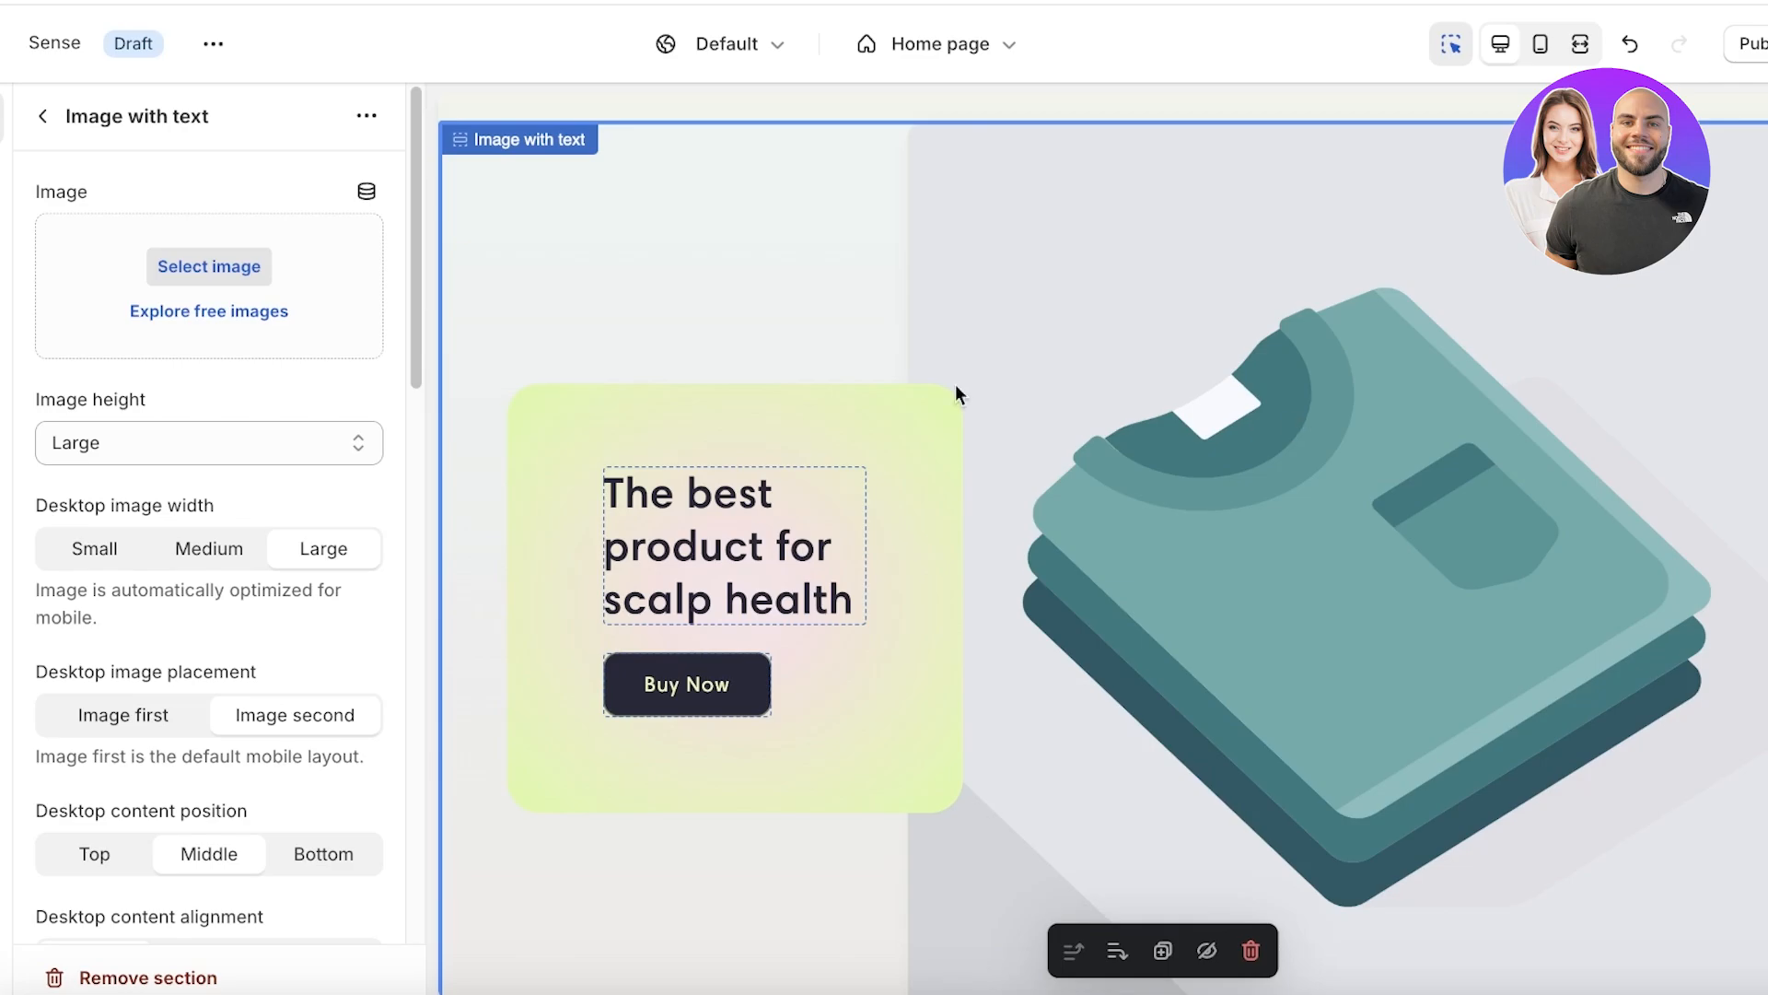
click(251, 276)
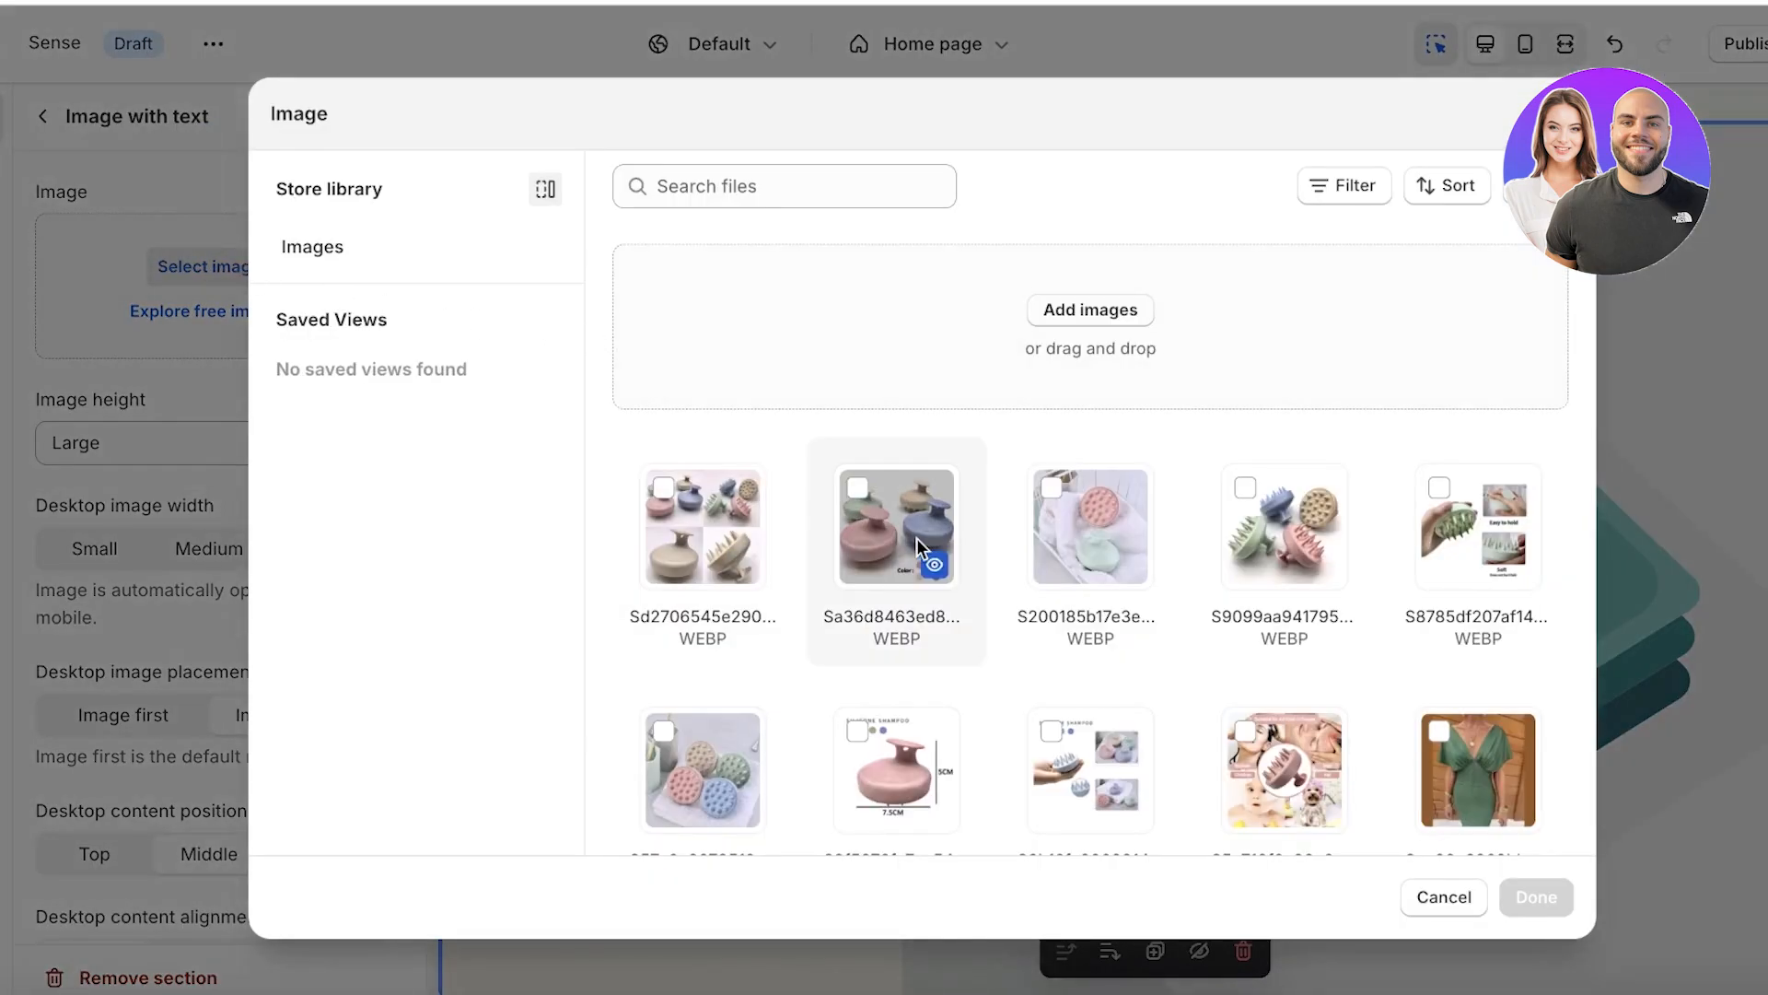
scroll(1227, 505, down, 3)
scroll(1105, 515, up, 2)
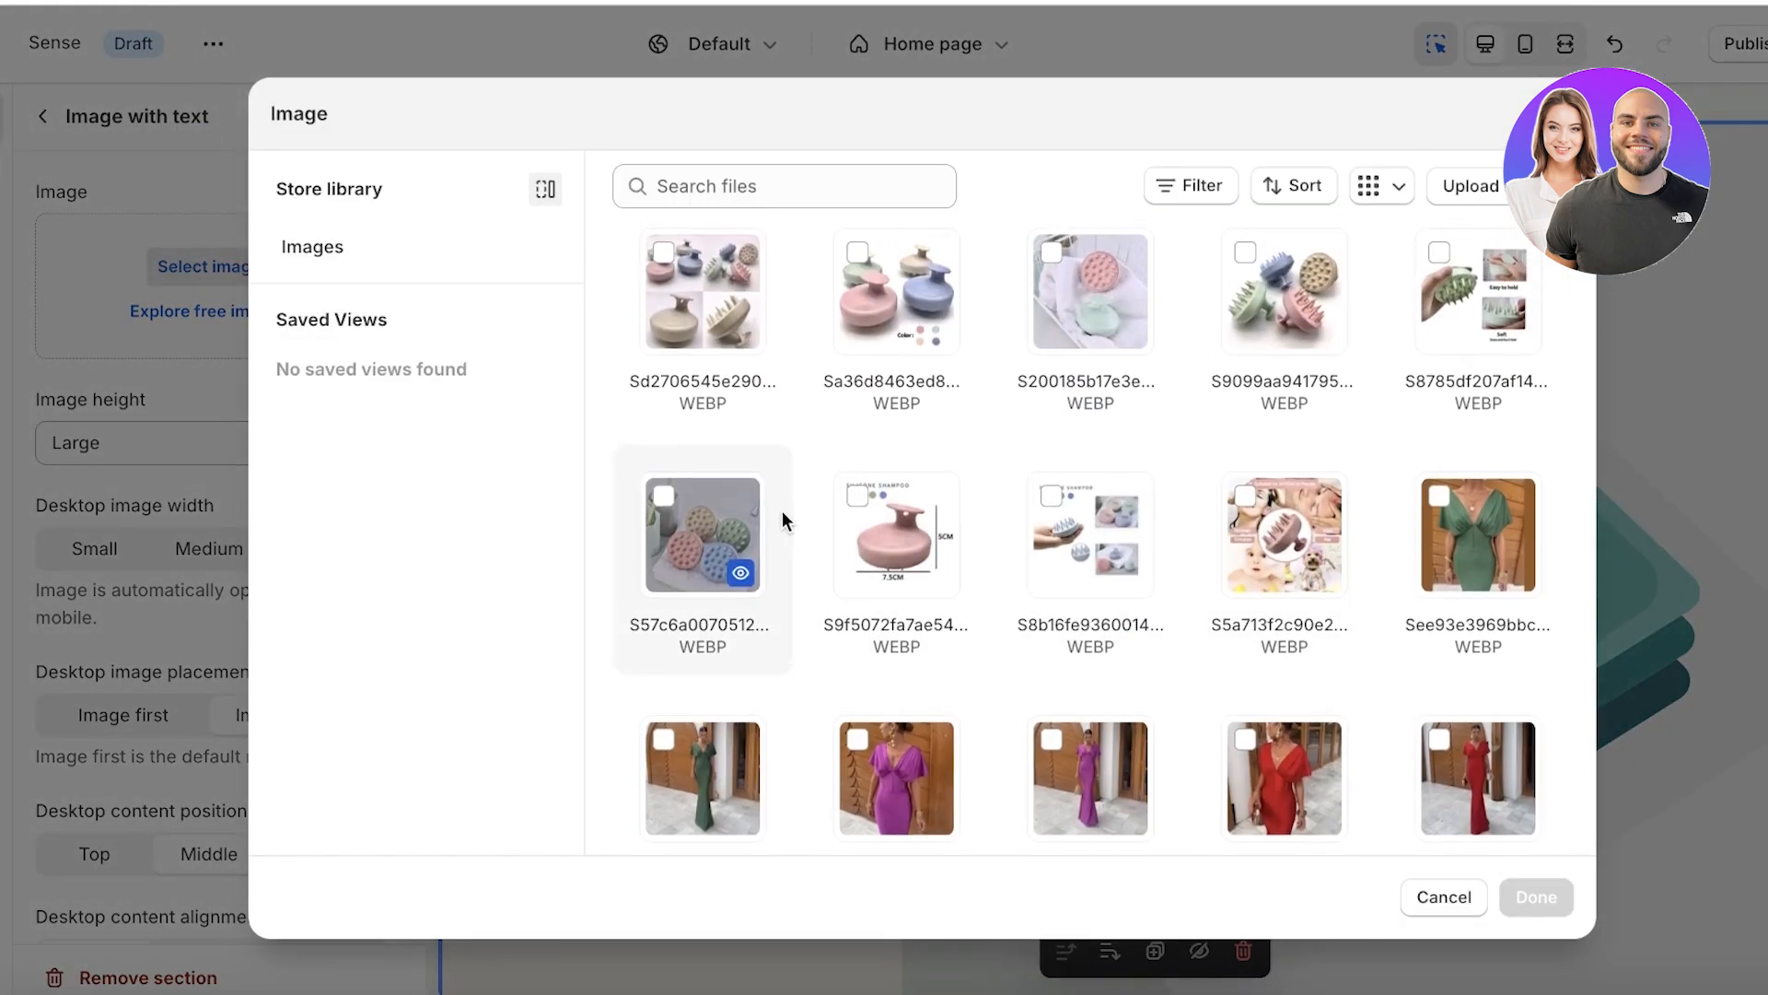
click(733, 611)
click(1532, 898)
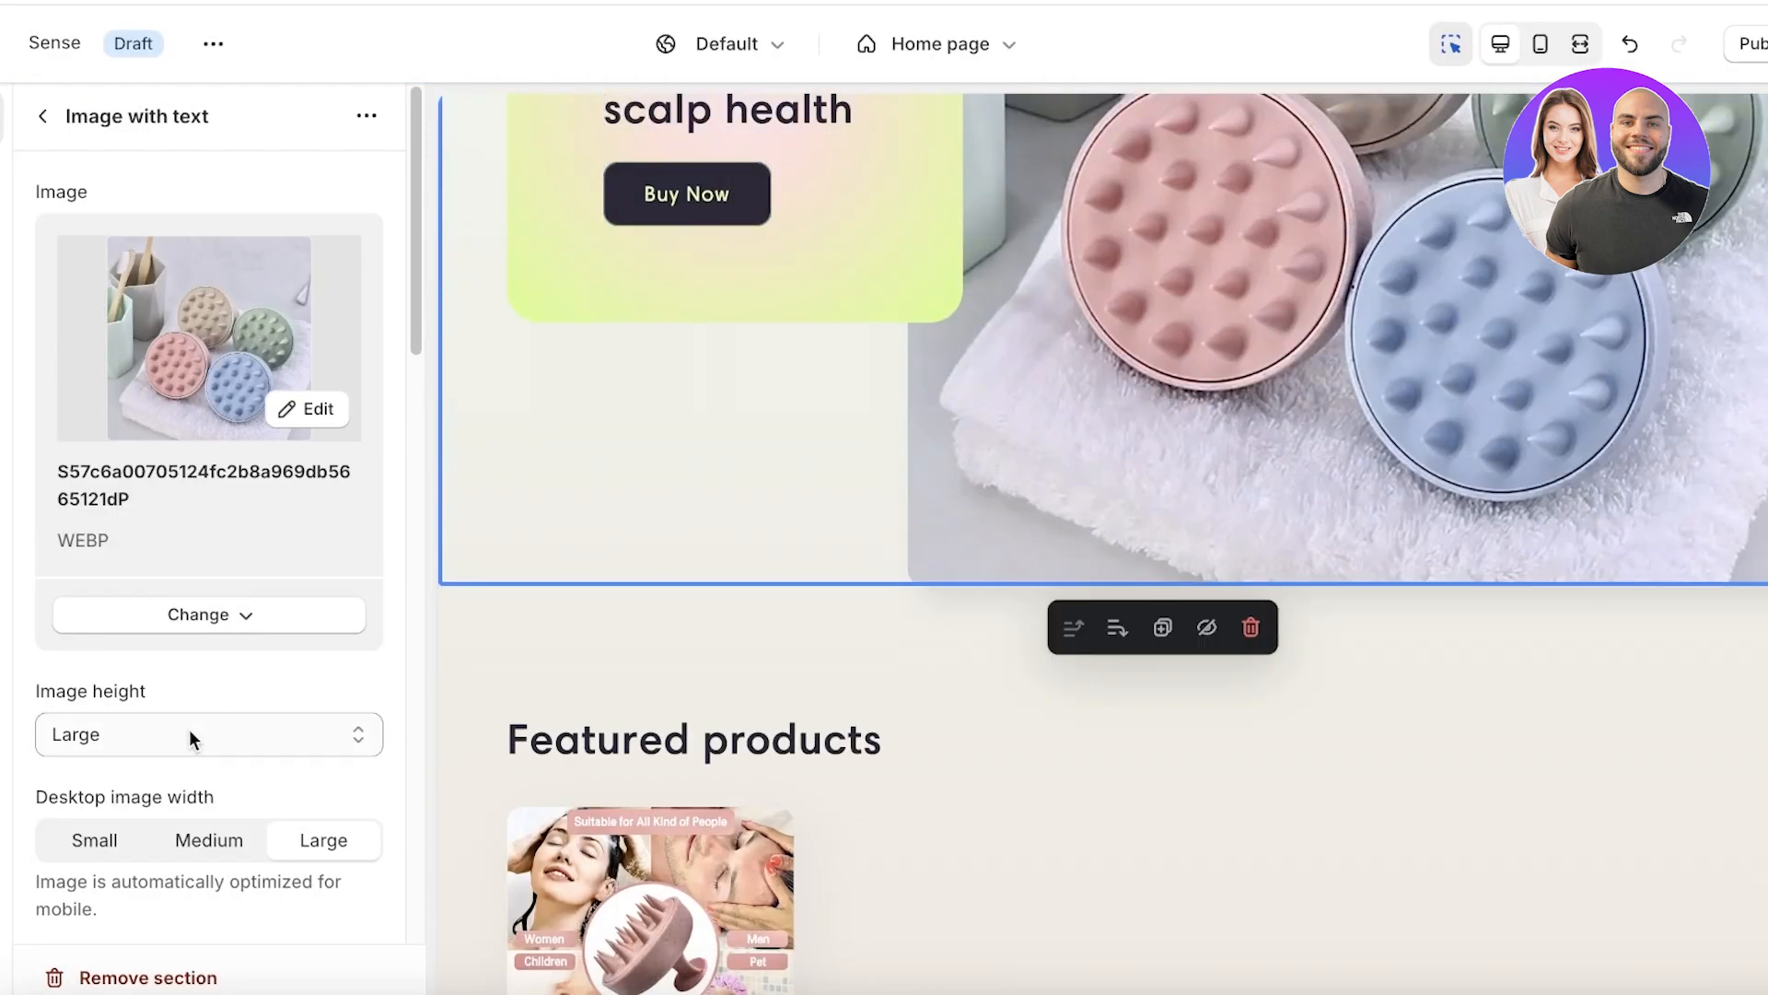
click(190, 734)
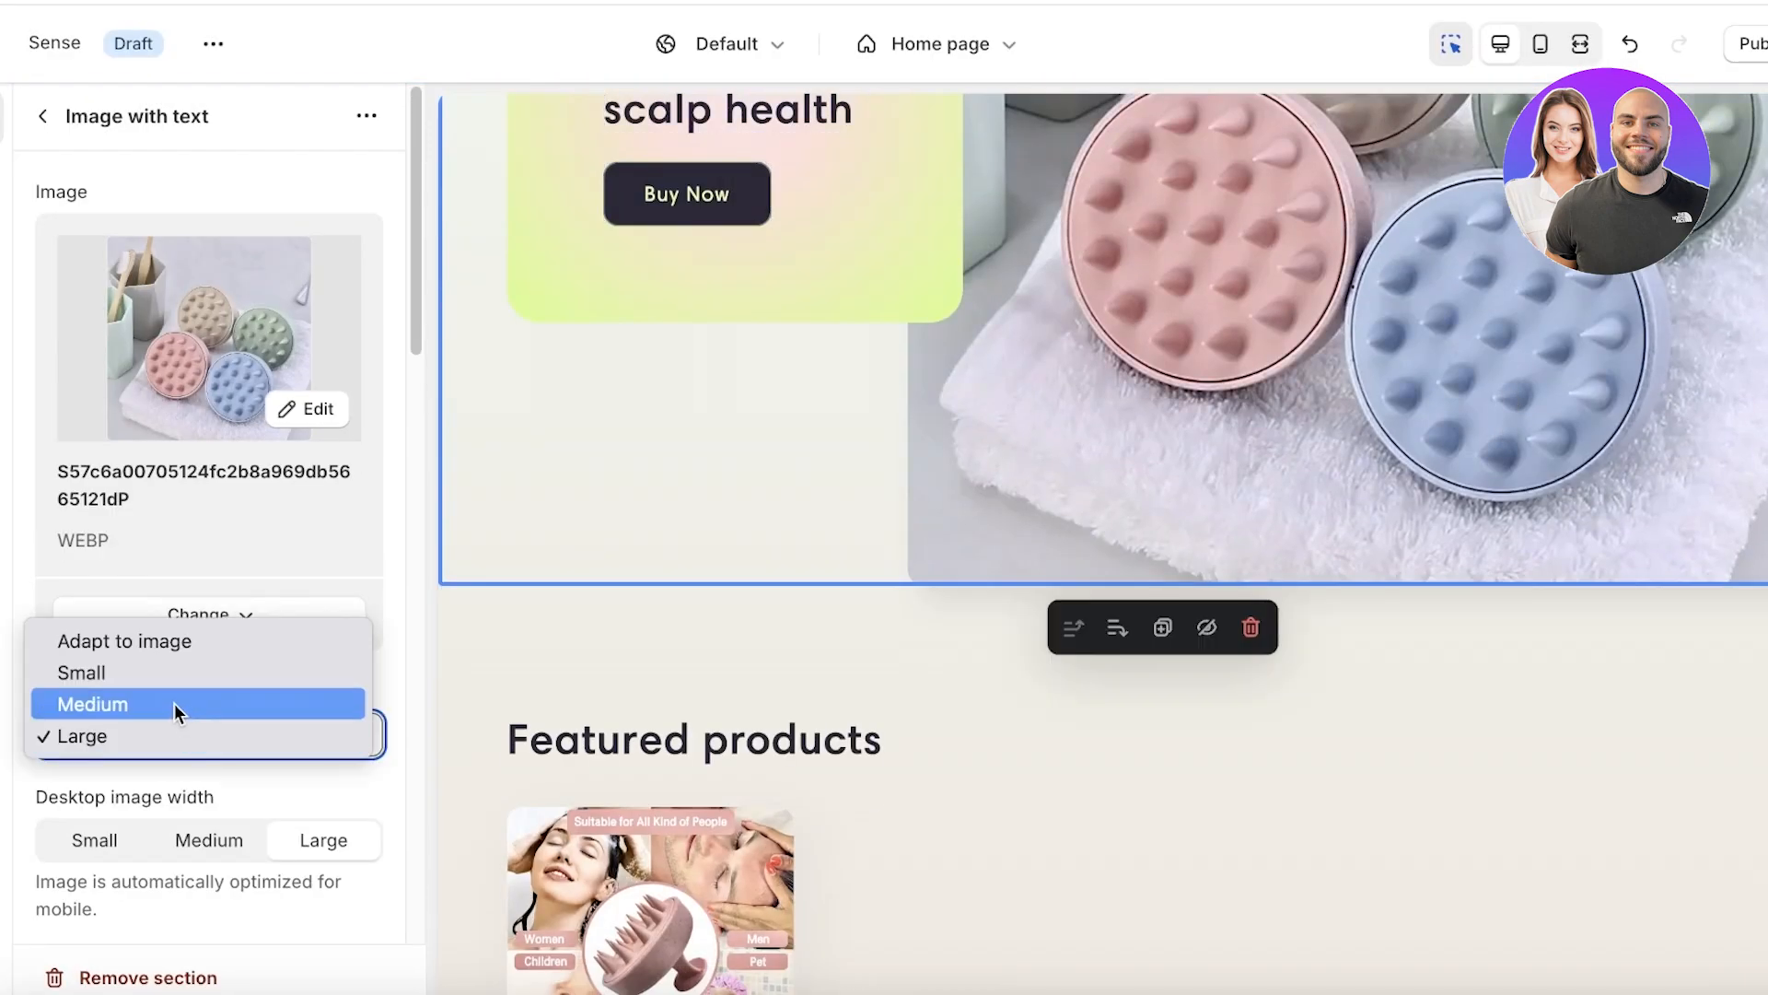
click(174, 704)
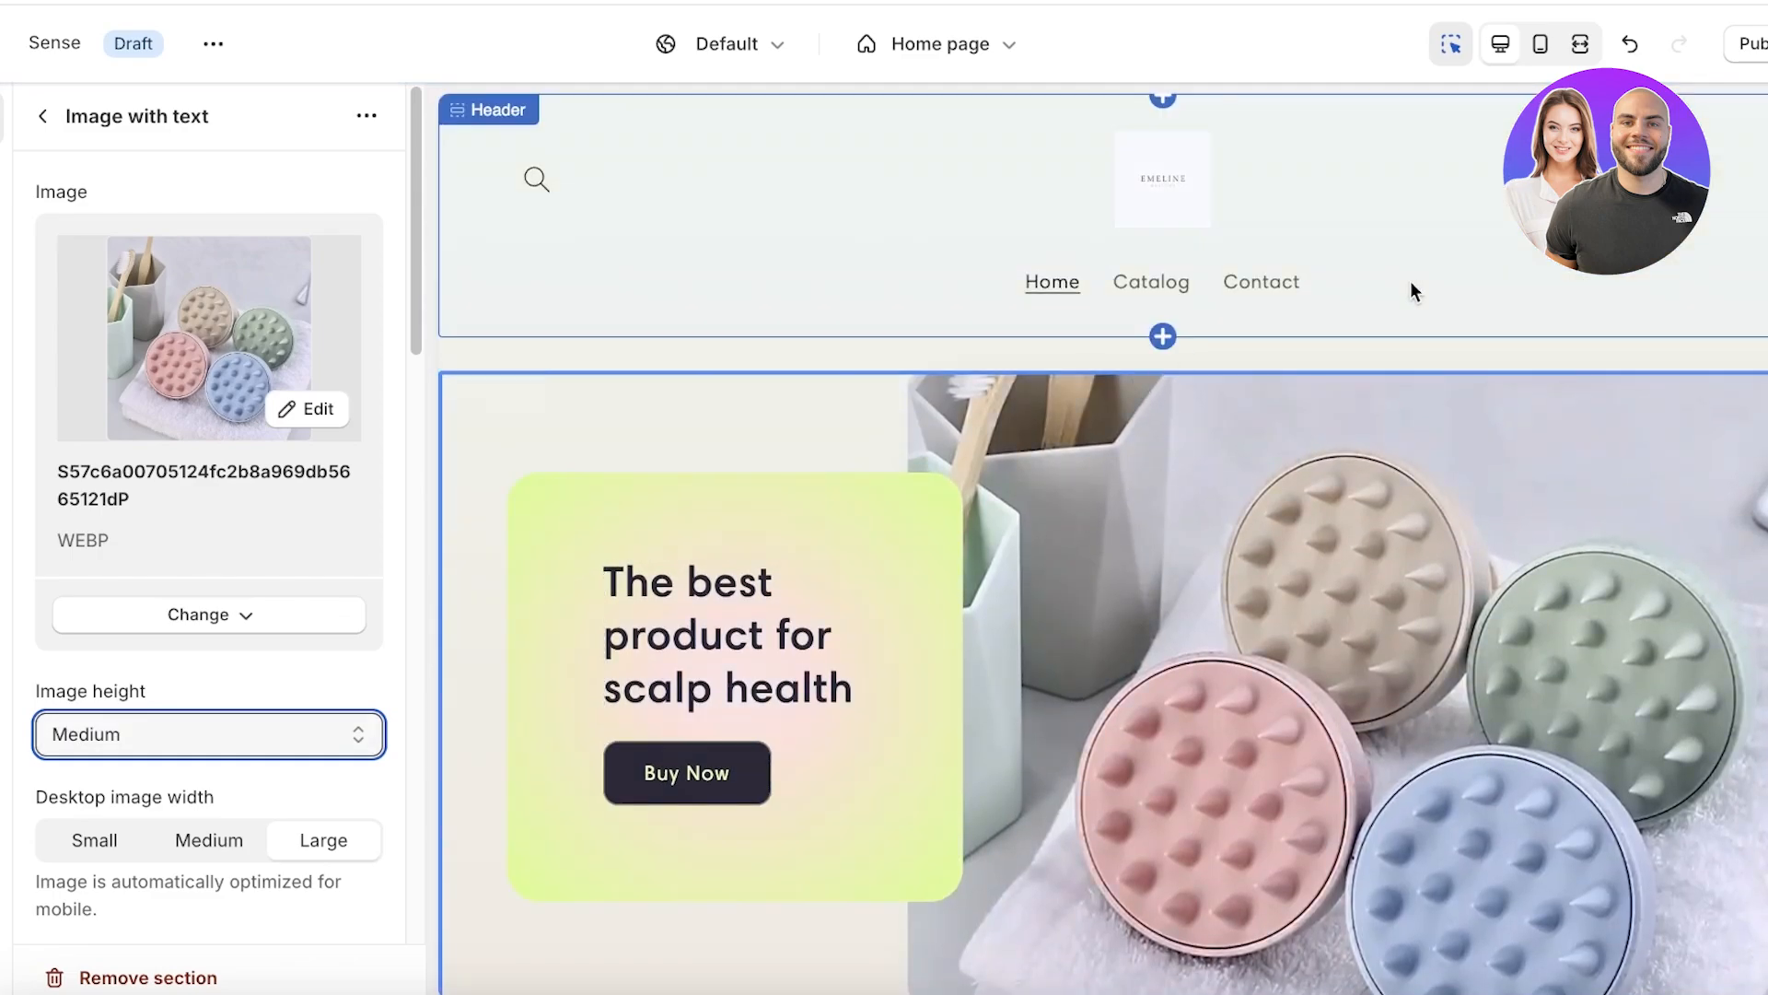
- Tighten the header spacing: set bottom margin and top padding to 8 px each, and reduce the bottom padding
click(1442, 271)
scroll(138, 644, down, 1)
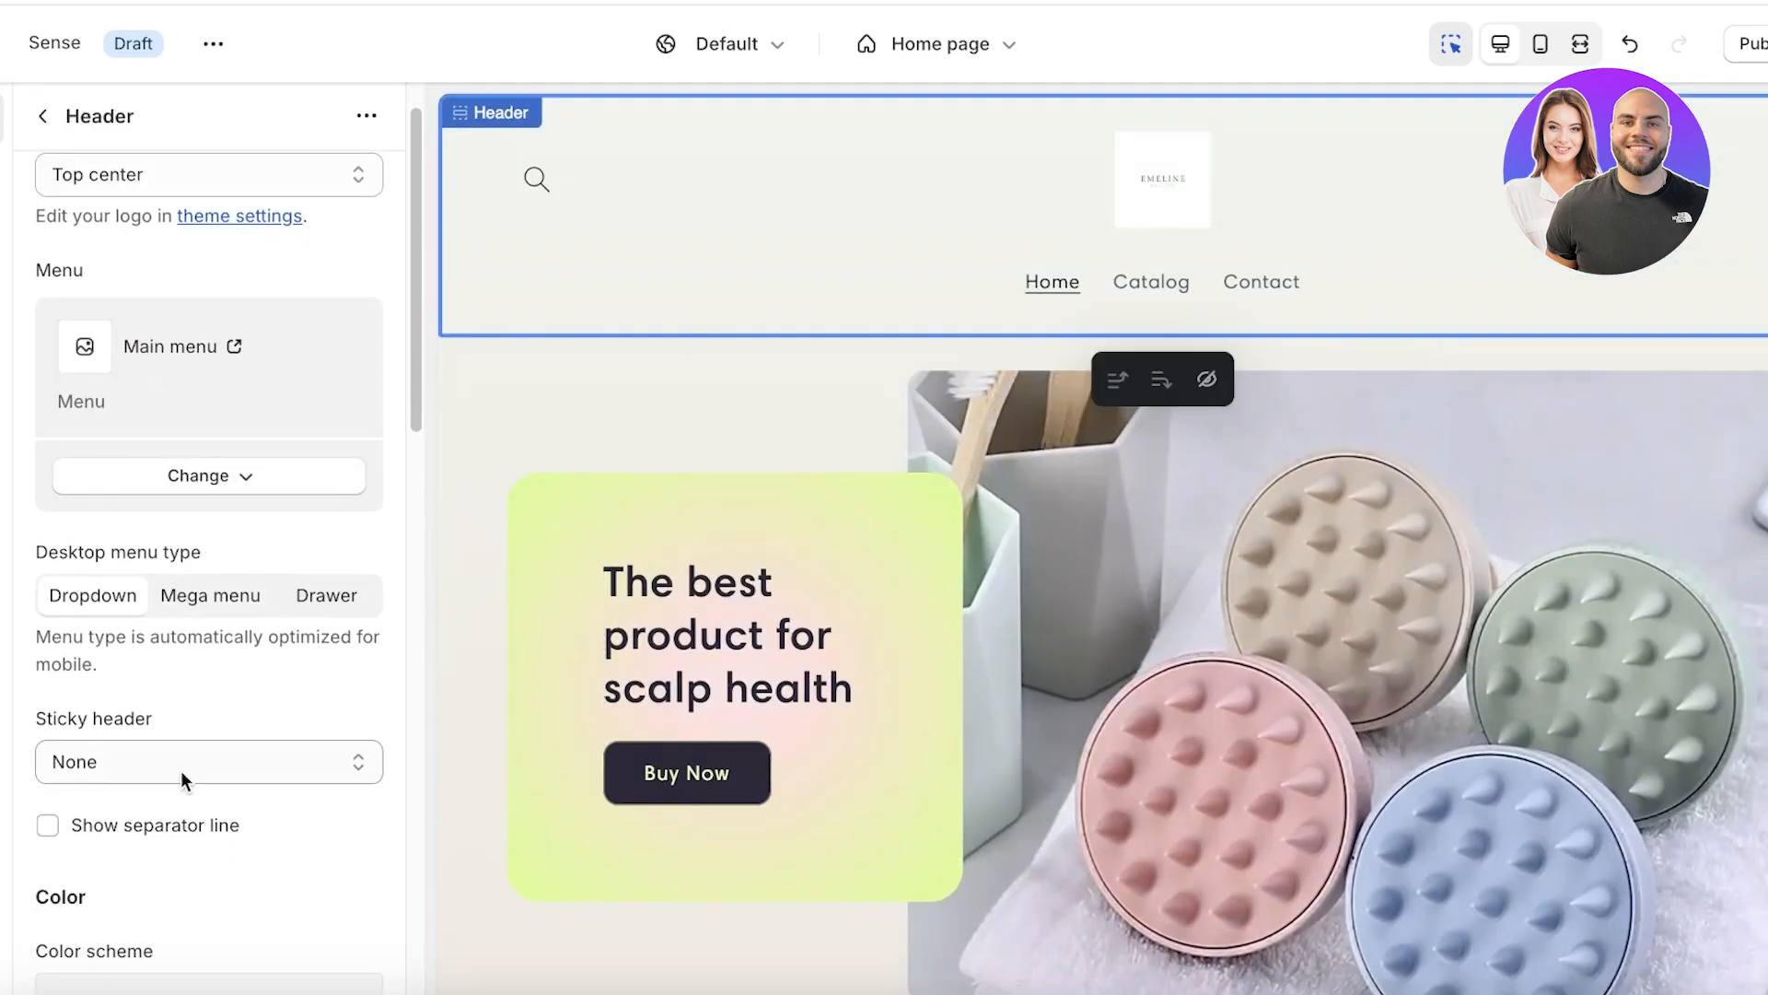
scroll(188, 592, down, 10)
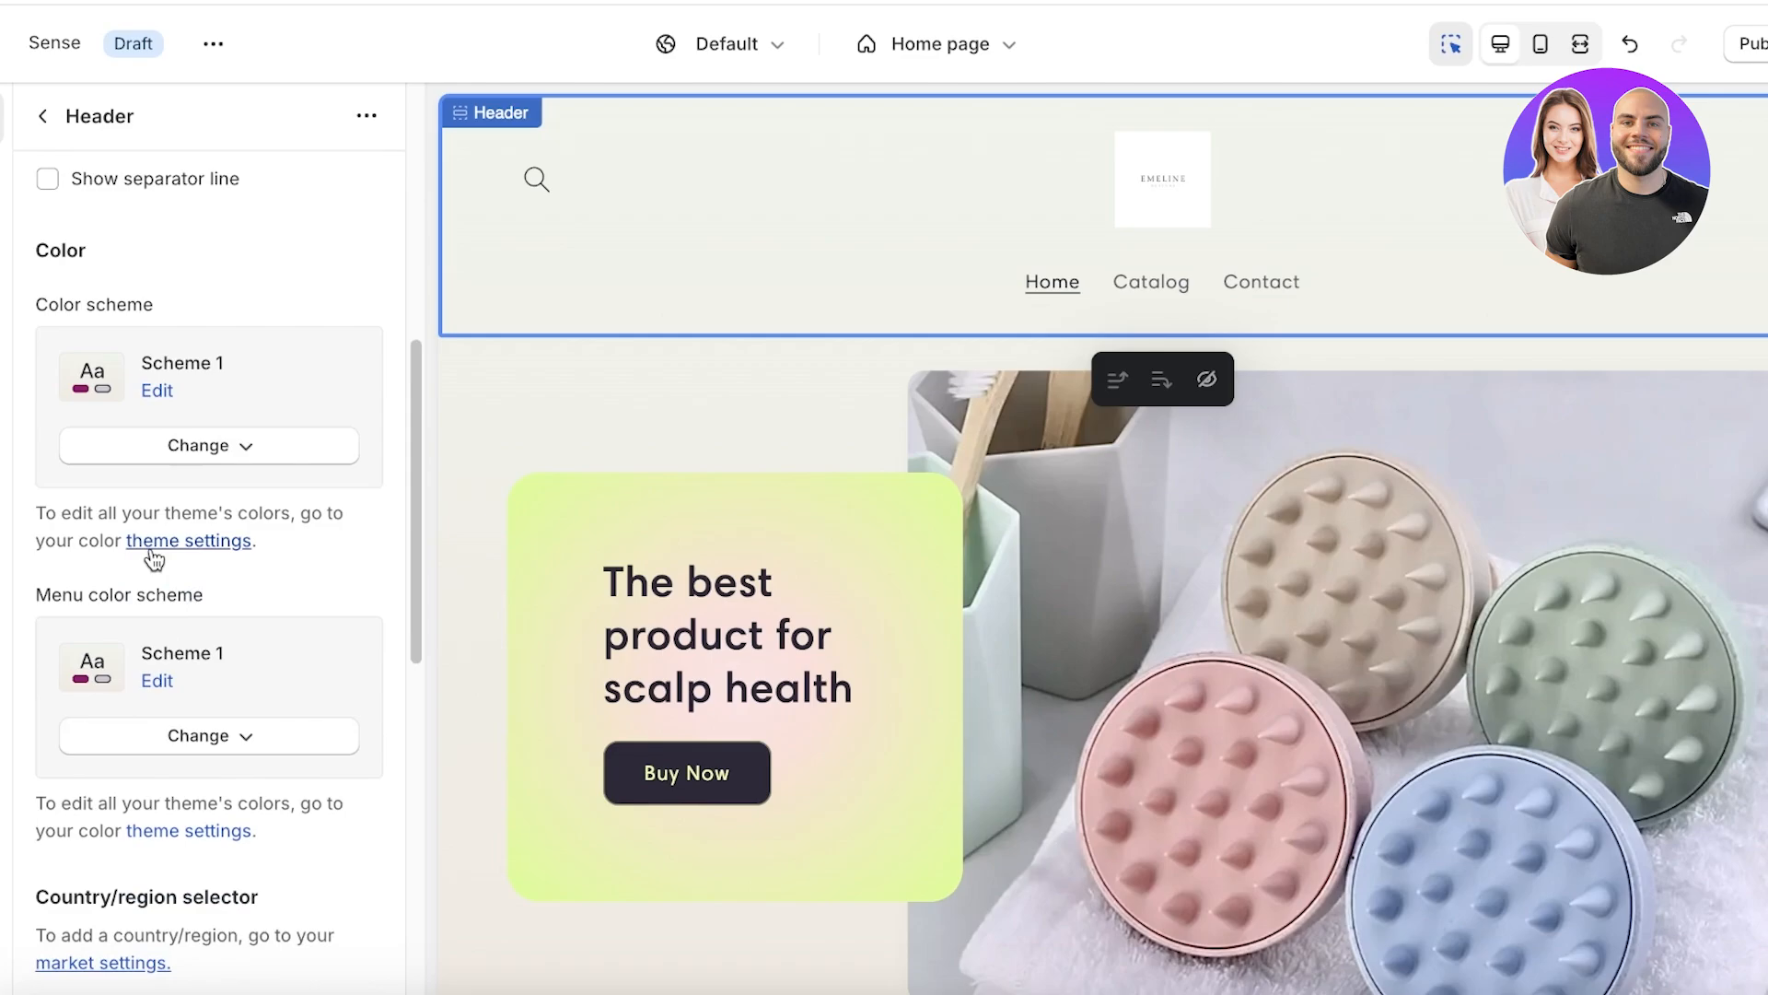
scroll(179, 711, down, 3)
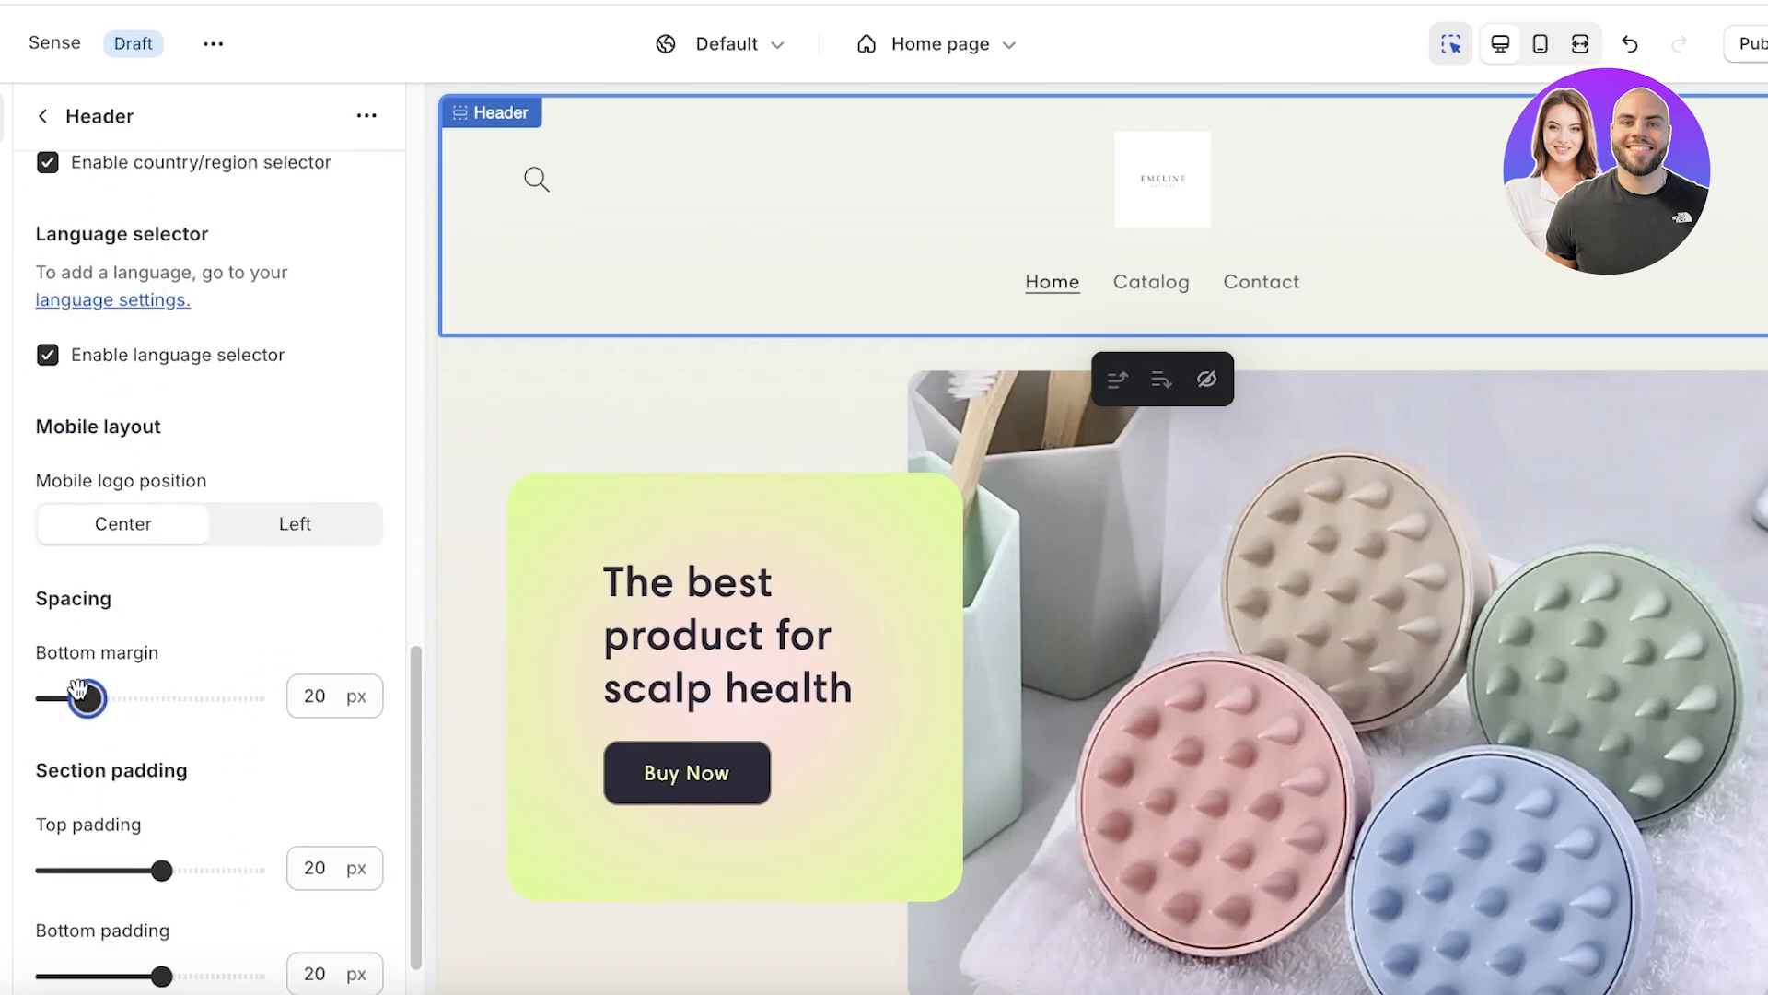
drag(78, 696, 61, 697)
click(91, 869)
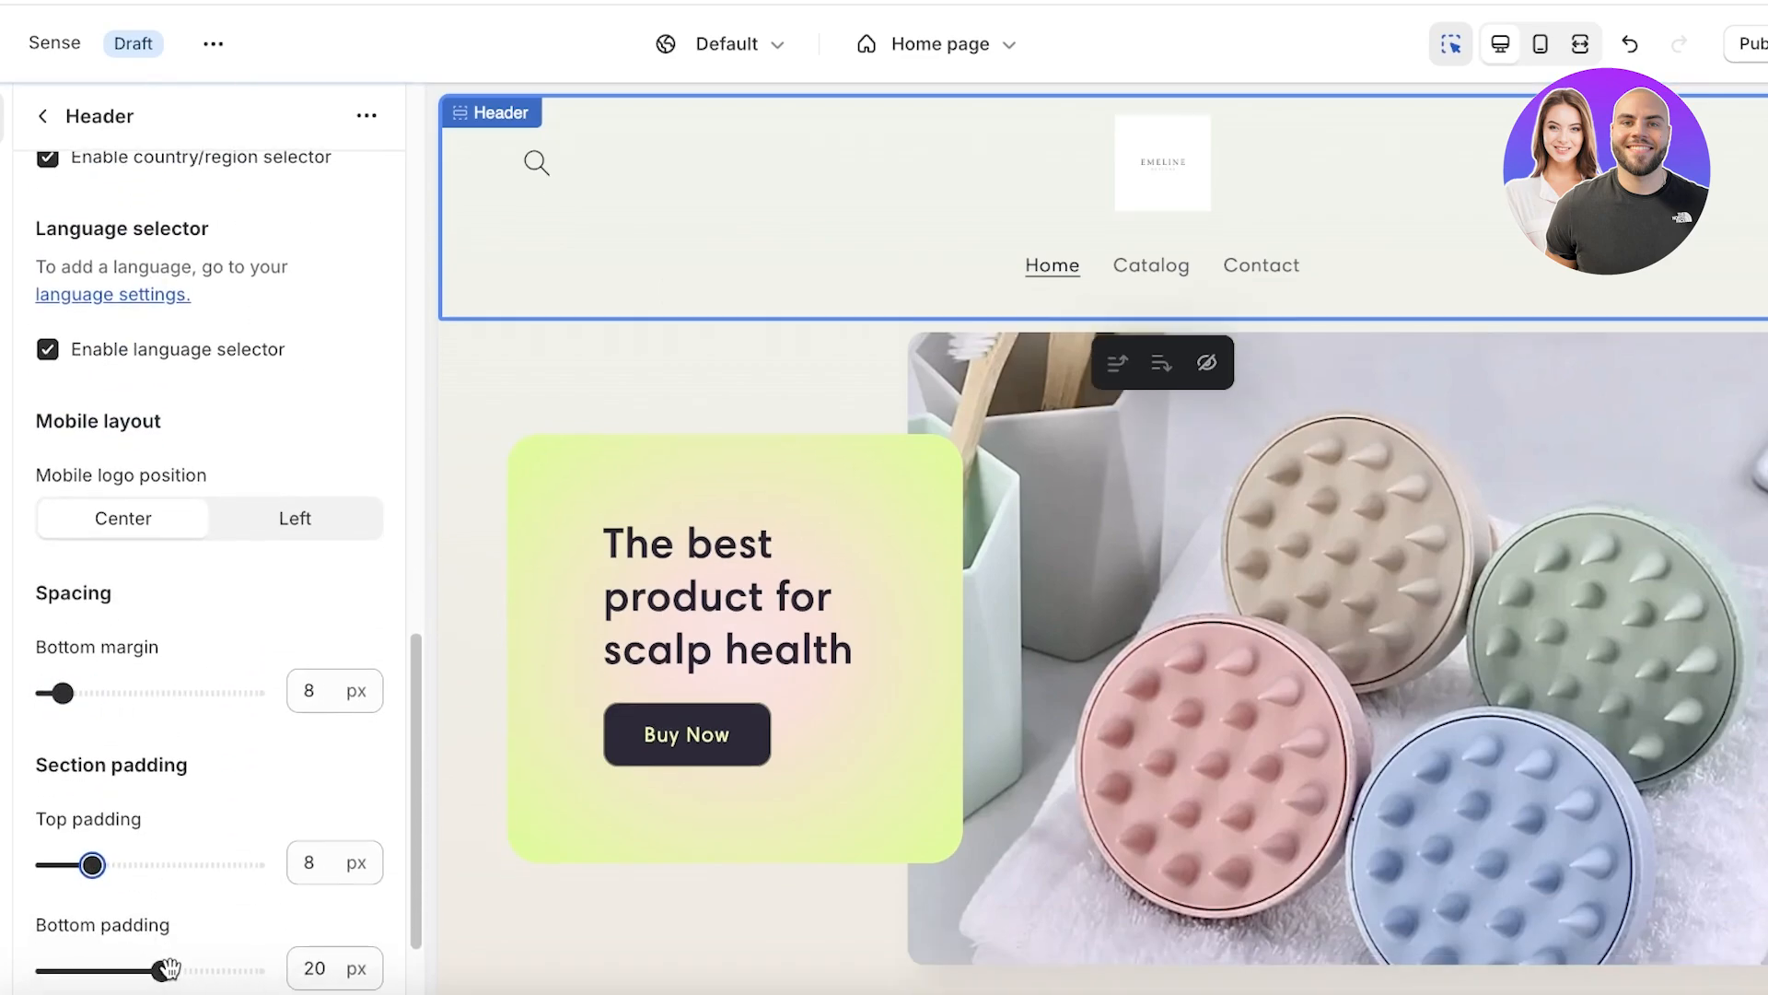
drag(166, 968, 131, 966)
scroll(197, 609, up, 15)
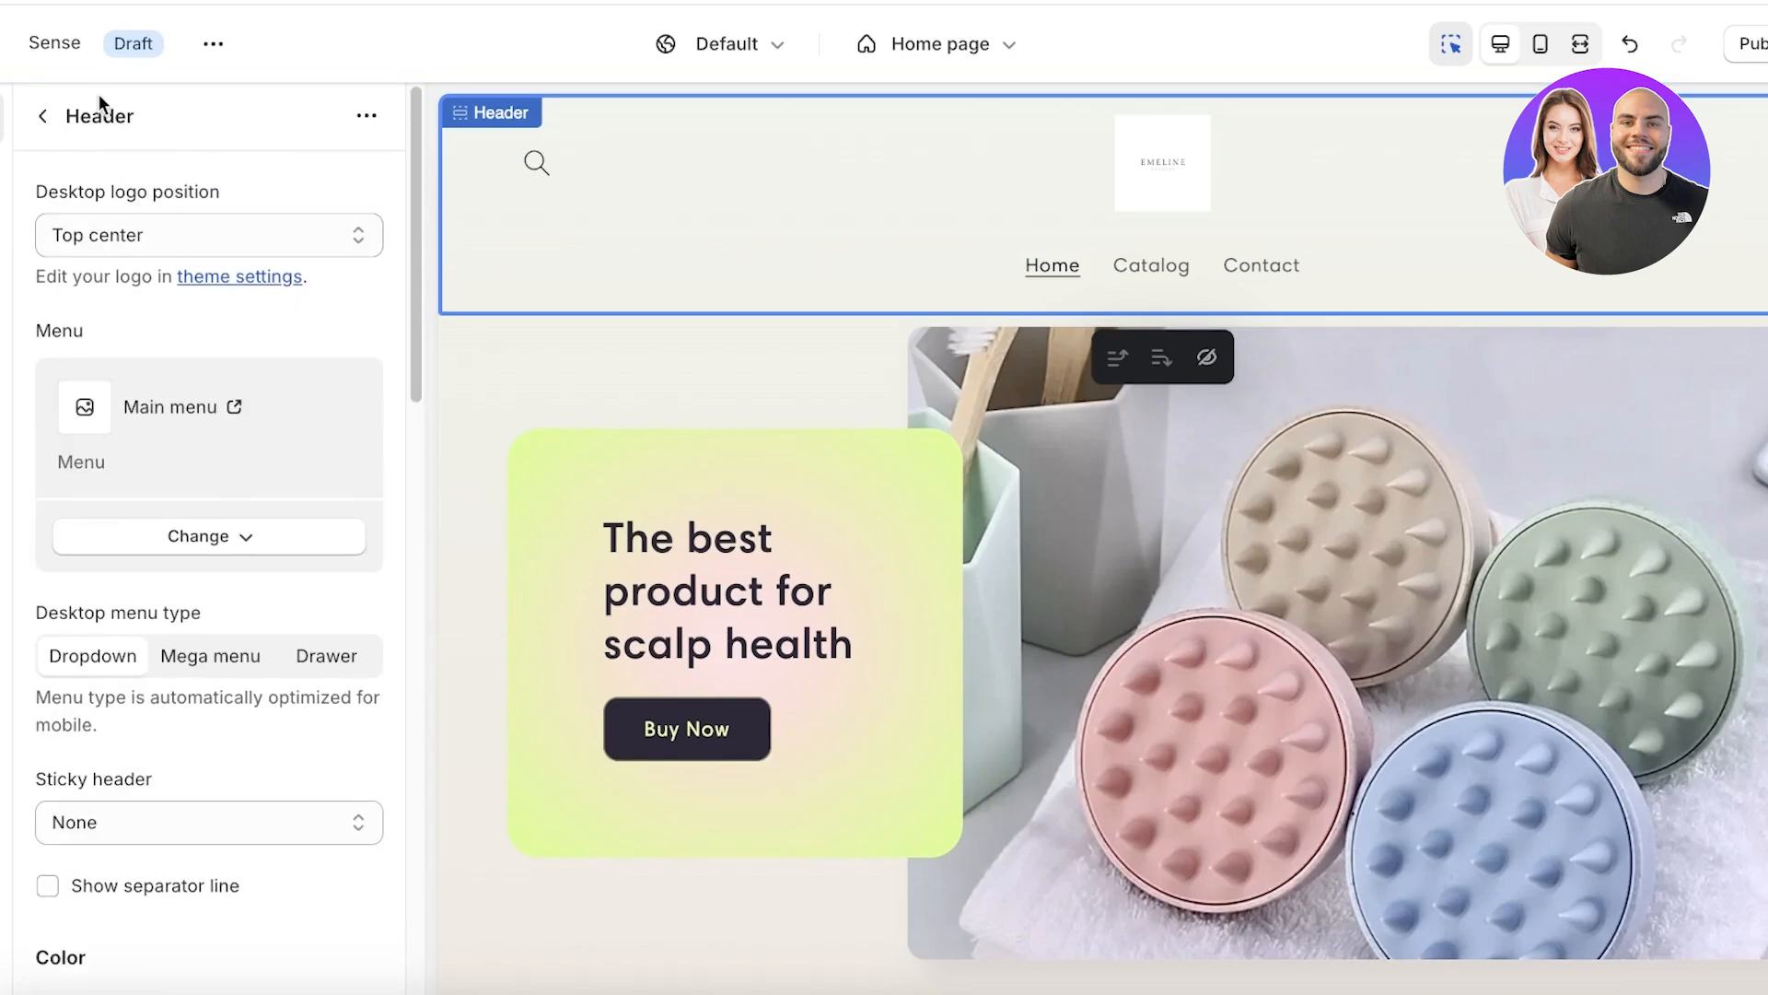
- Remove the Featured collection section from the home page template
click(43, 116)
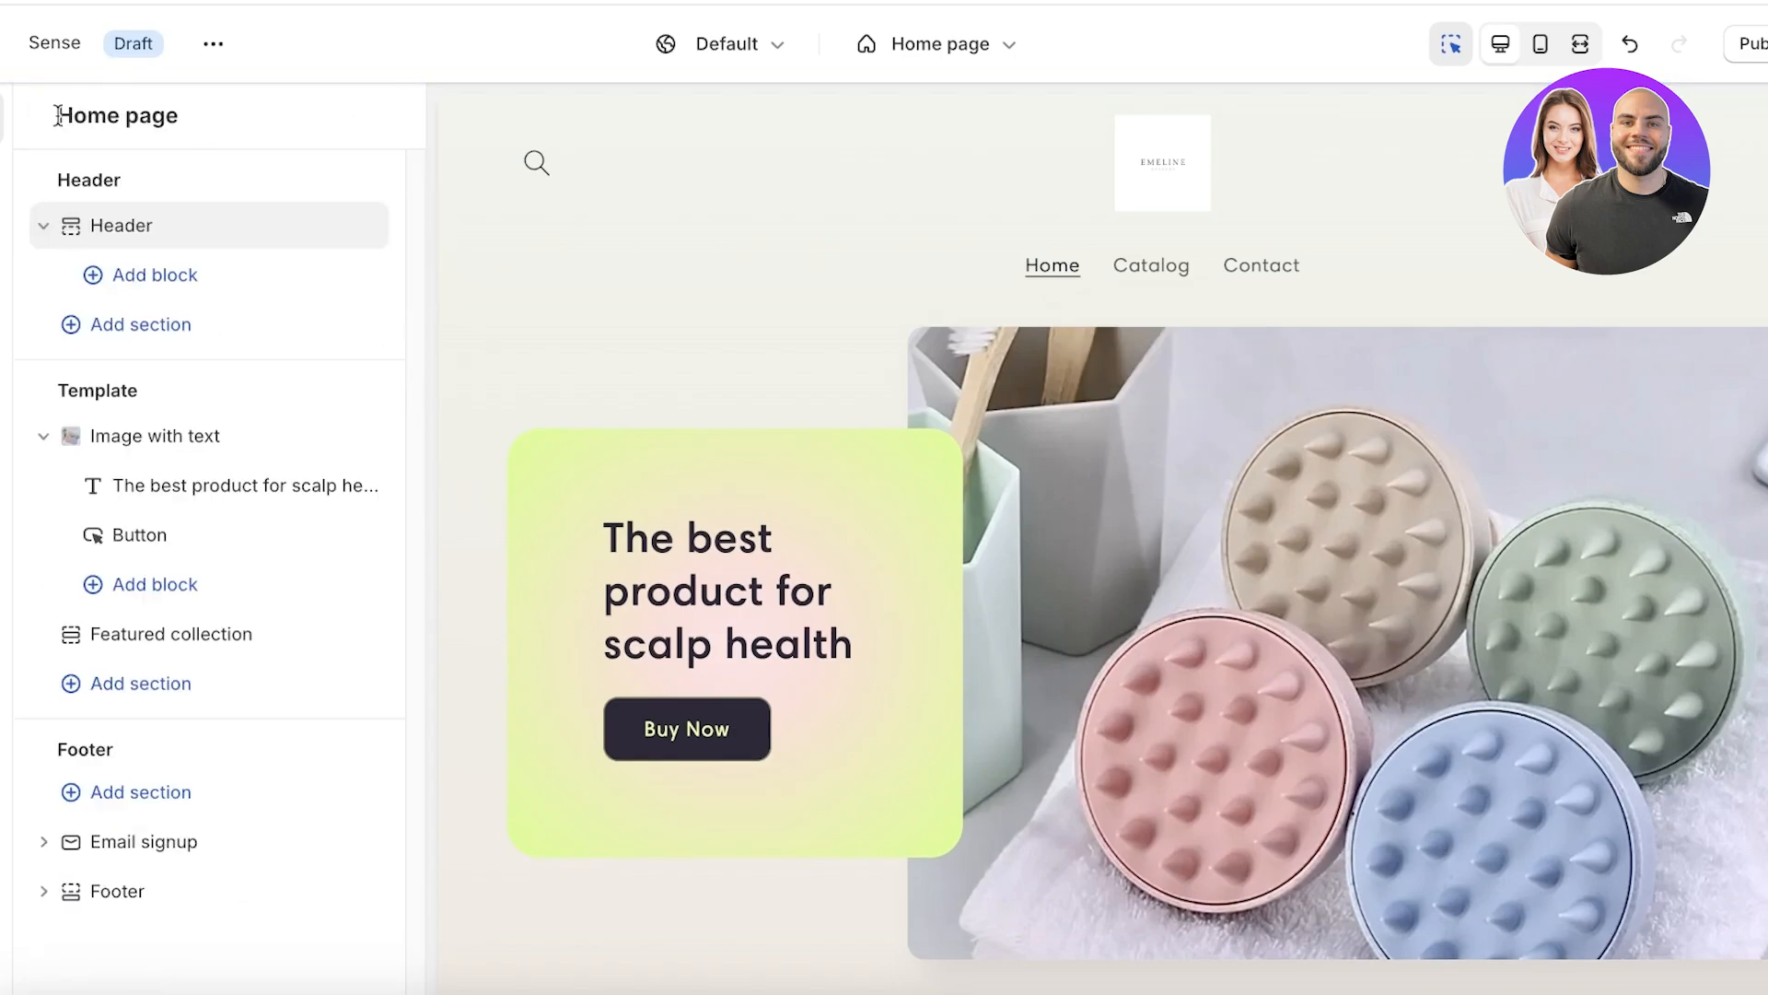
scroll(582, 441, down, 1)
click(604, 307)
scroll(1269, 347, down, 6)
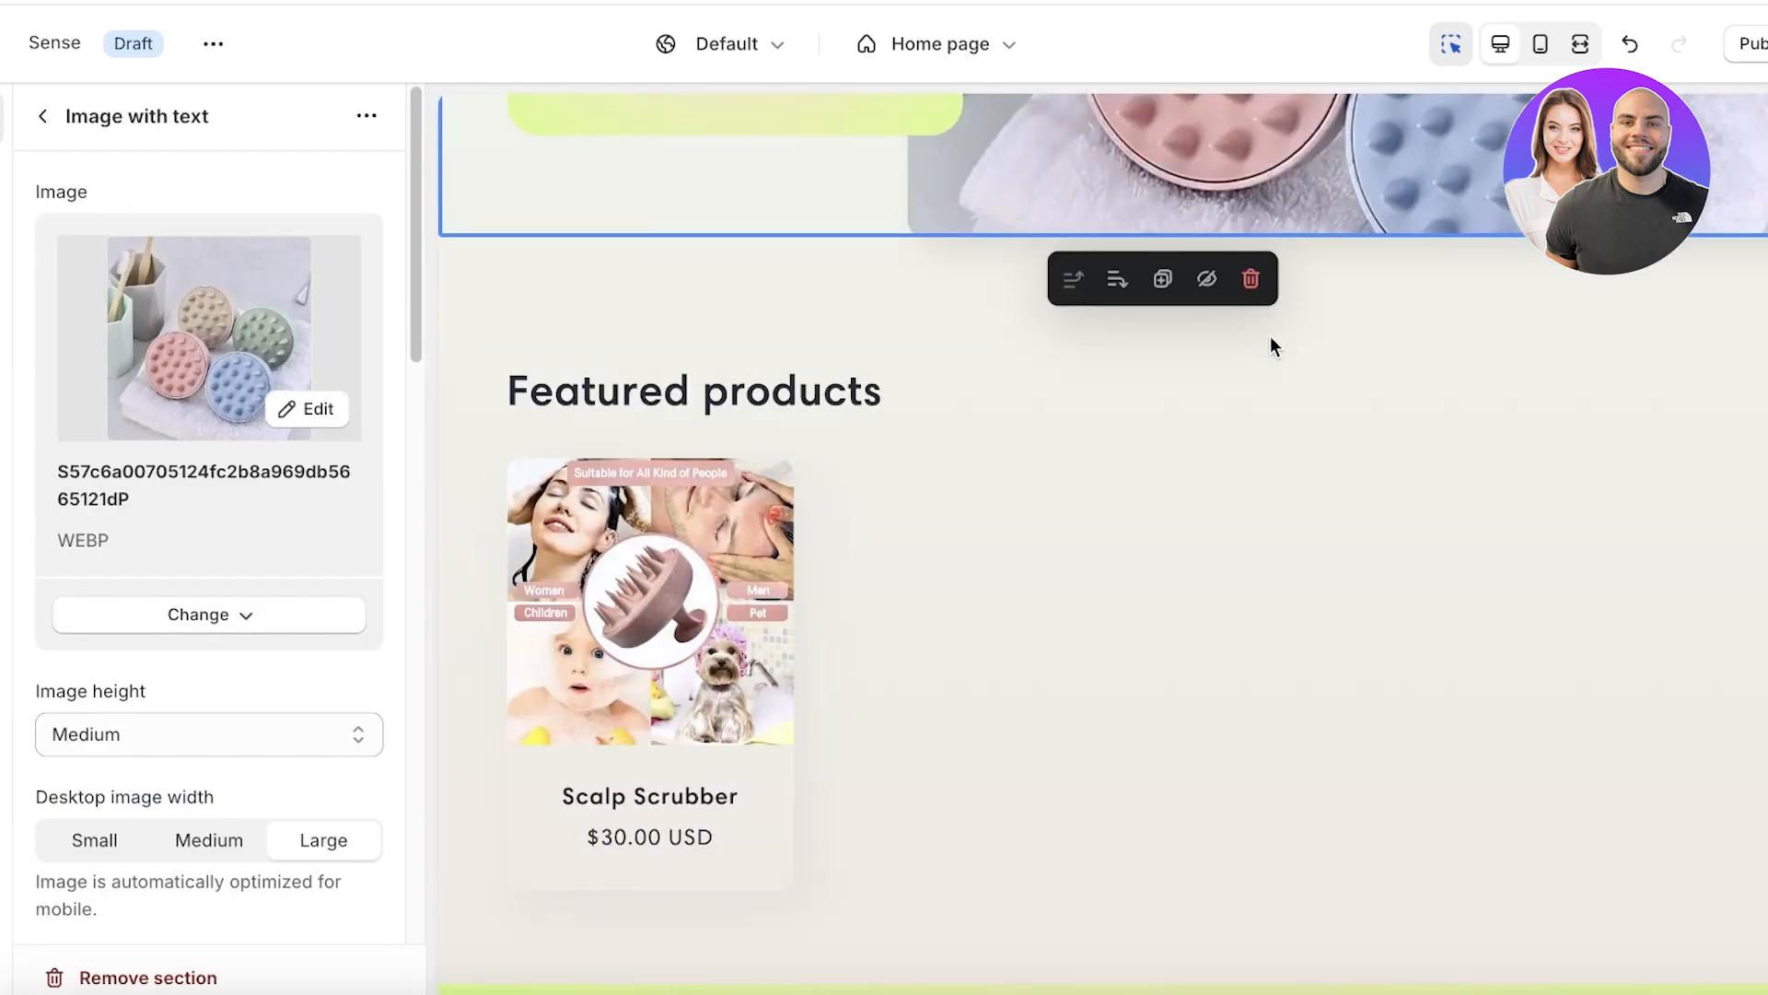
click(924, 543)
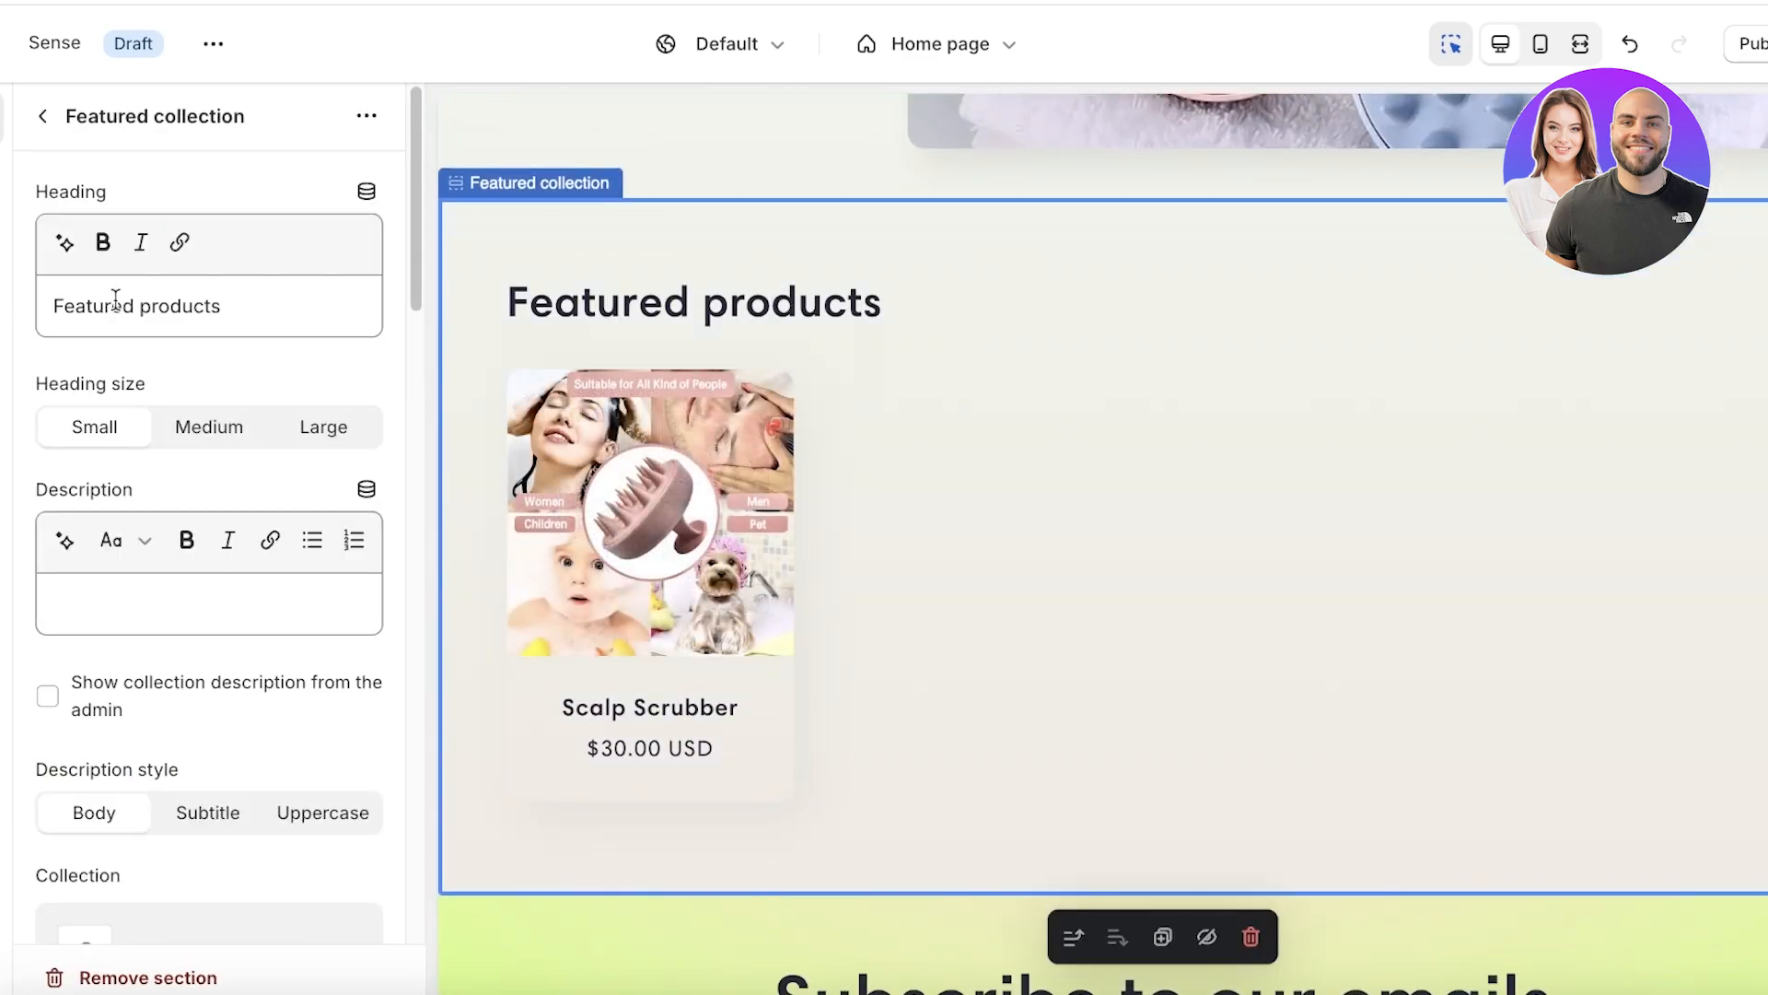
click(43, 115)
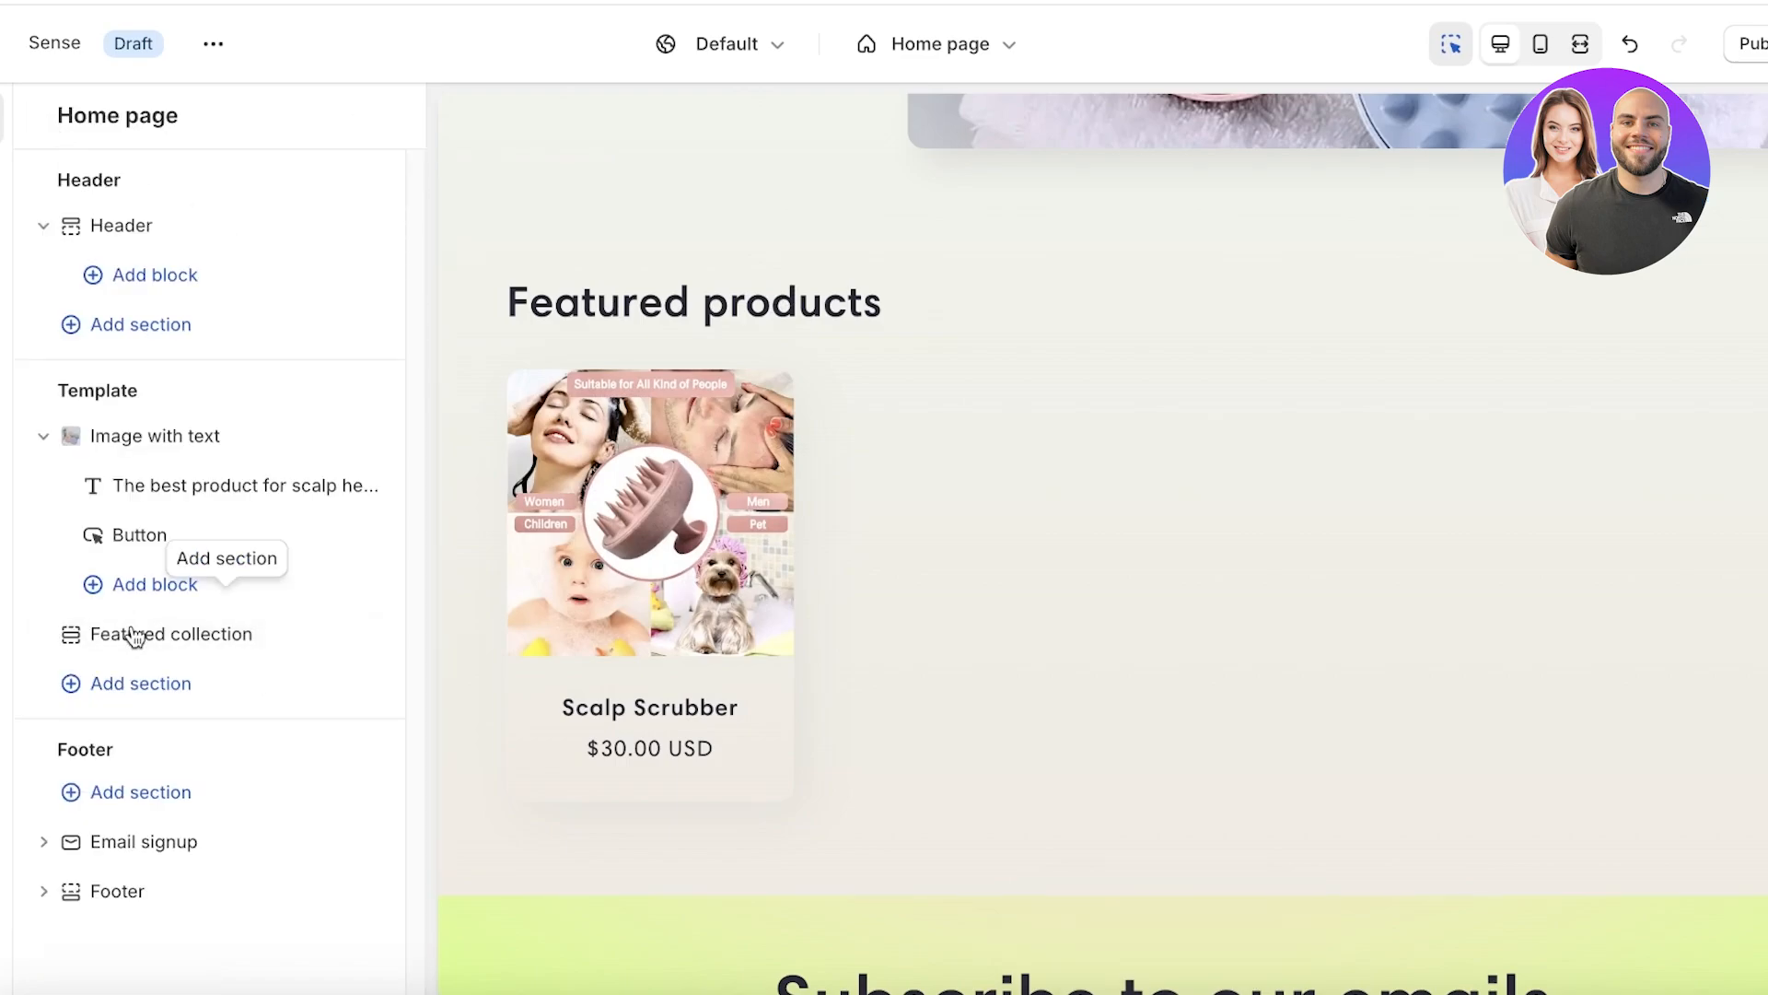
click(331, 634)
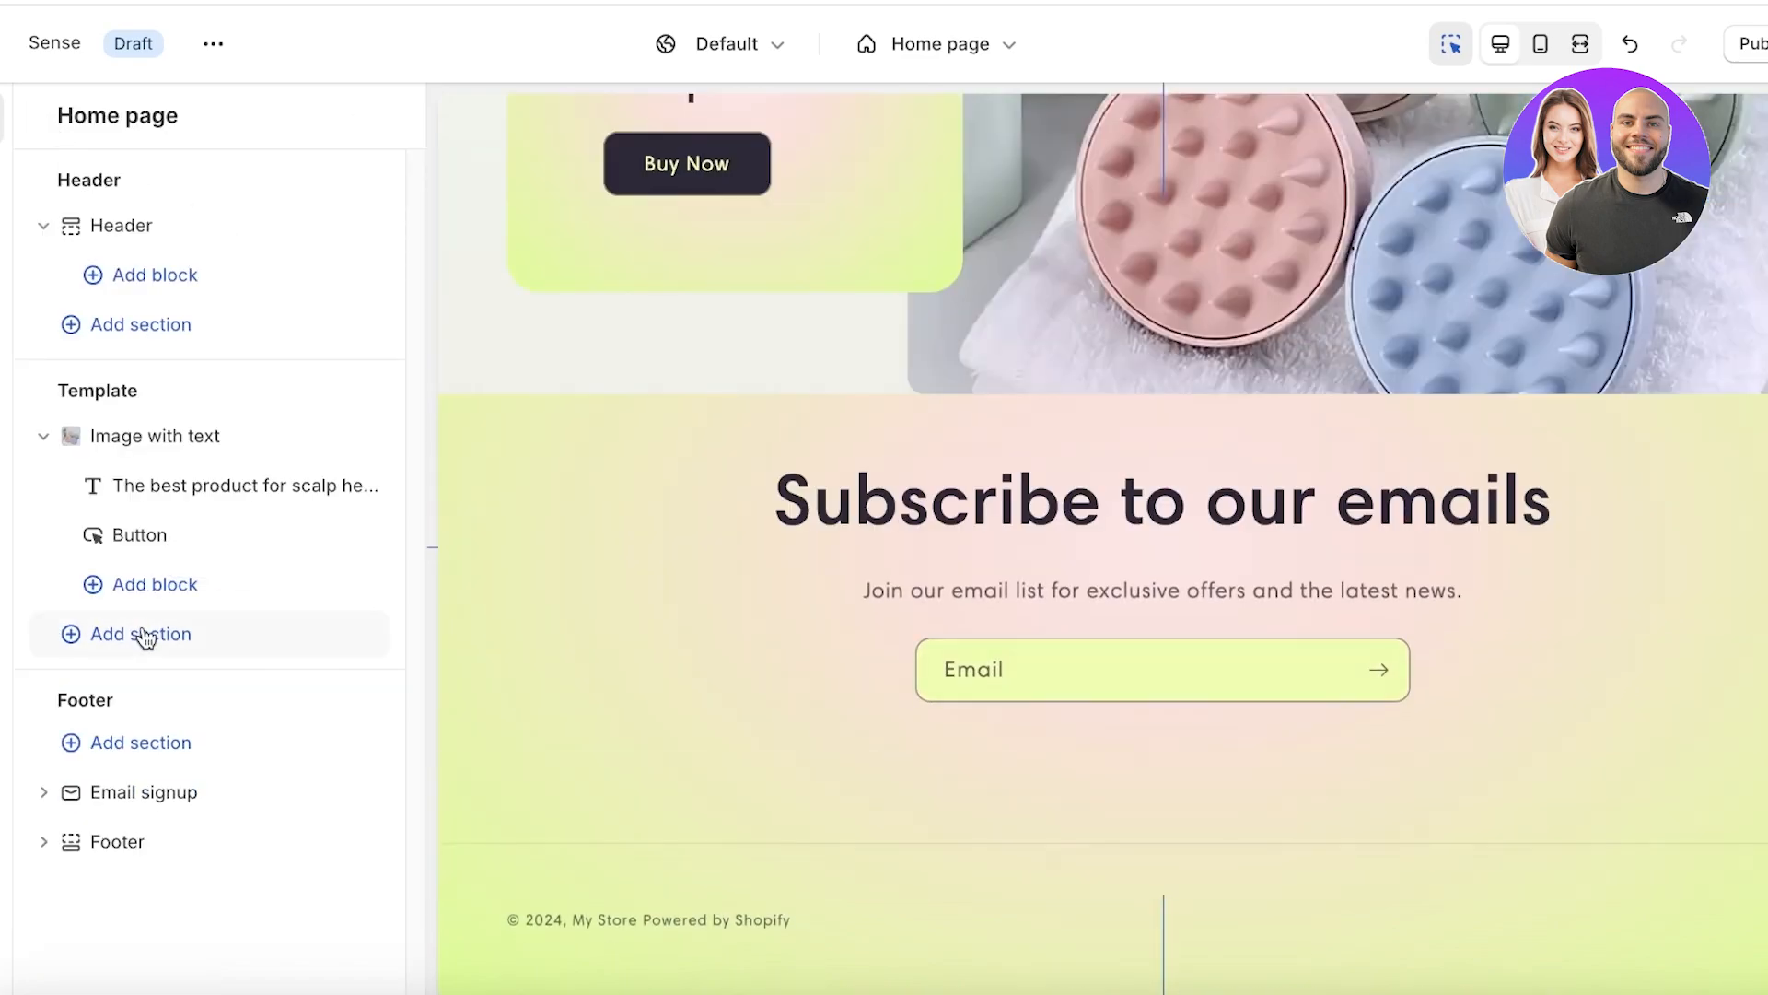
- Add a Featured product section to the home page template and set its product to Scalp Scrubber
click(152, 635)
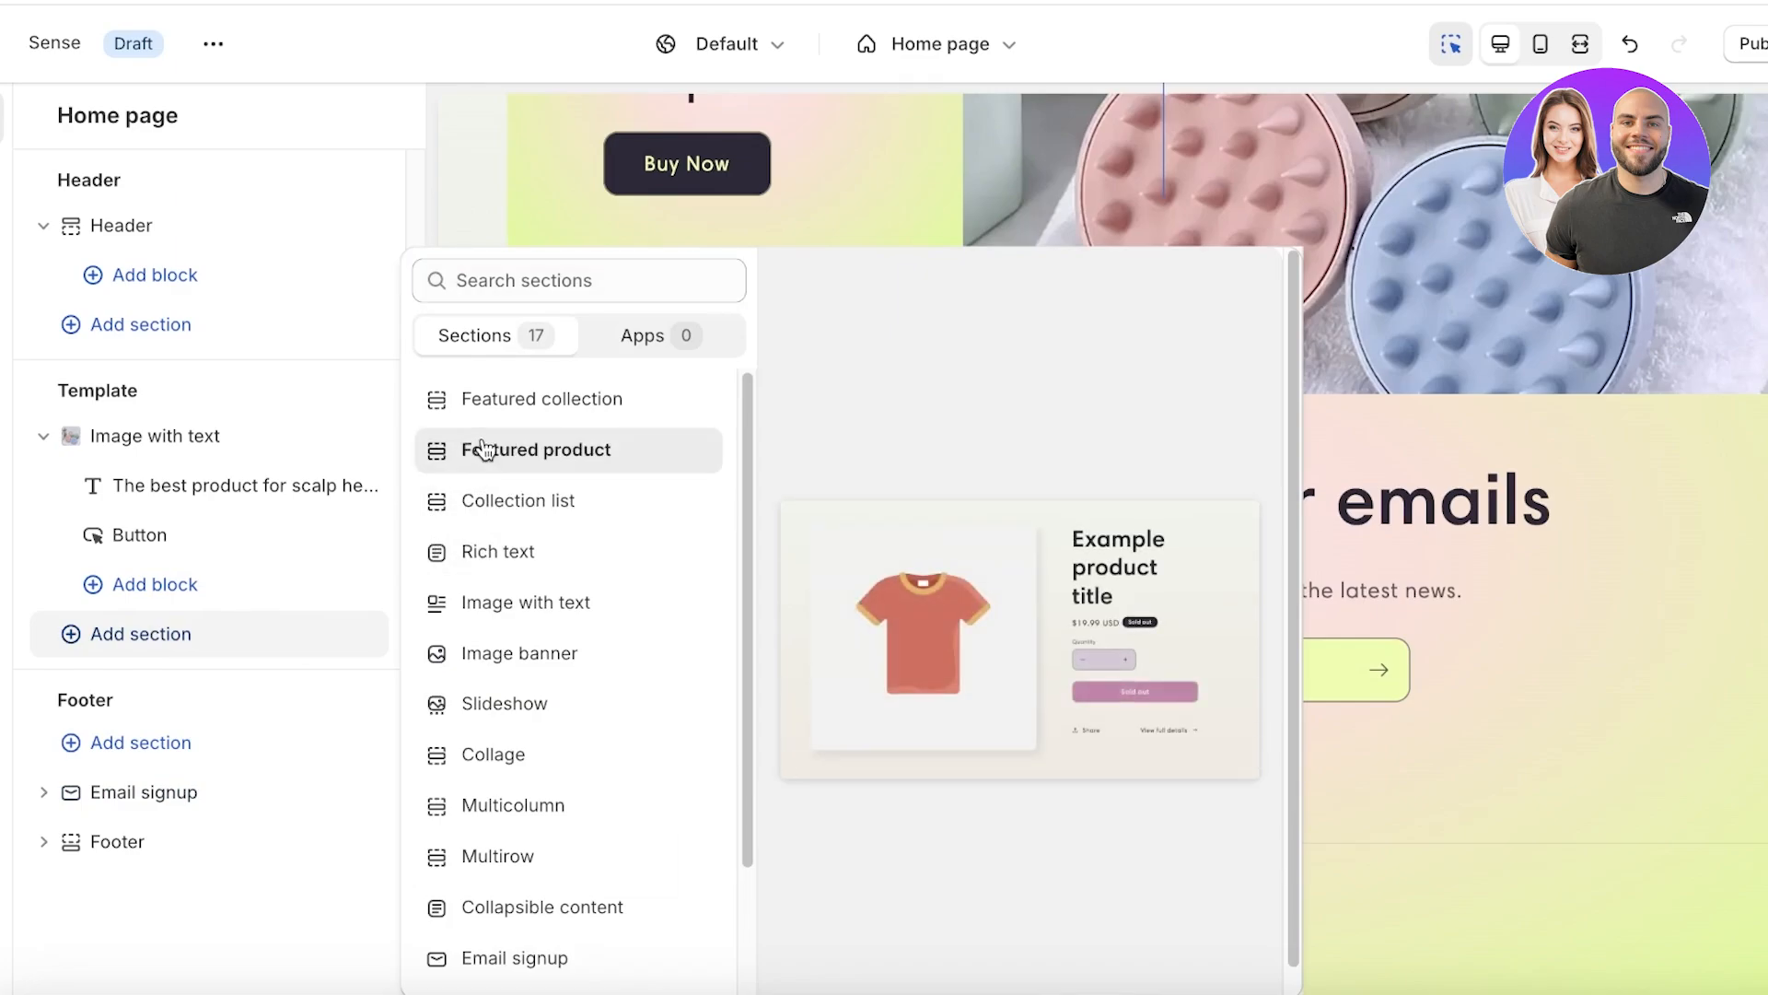
click(483, 448)
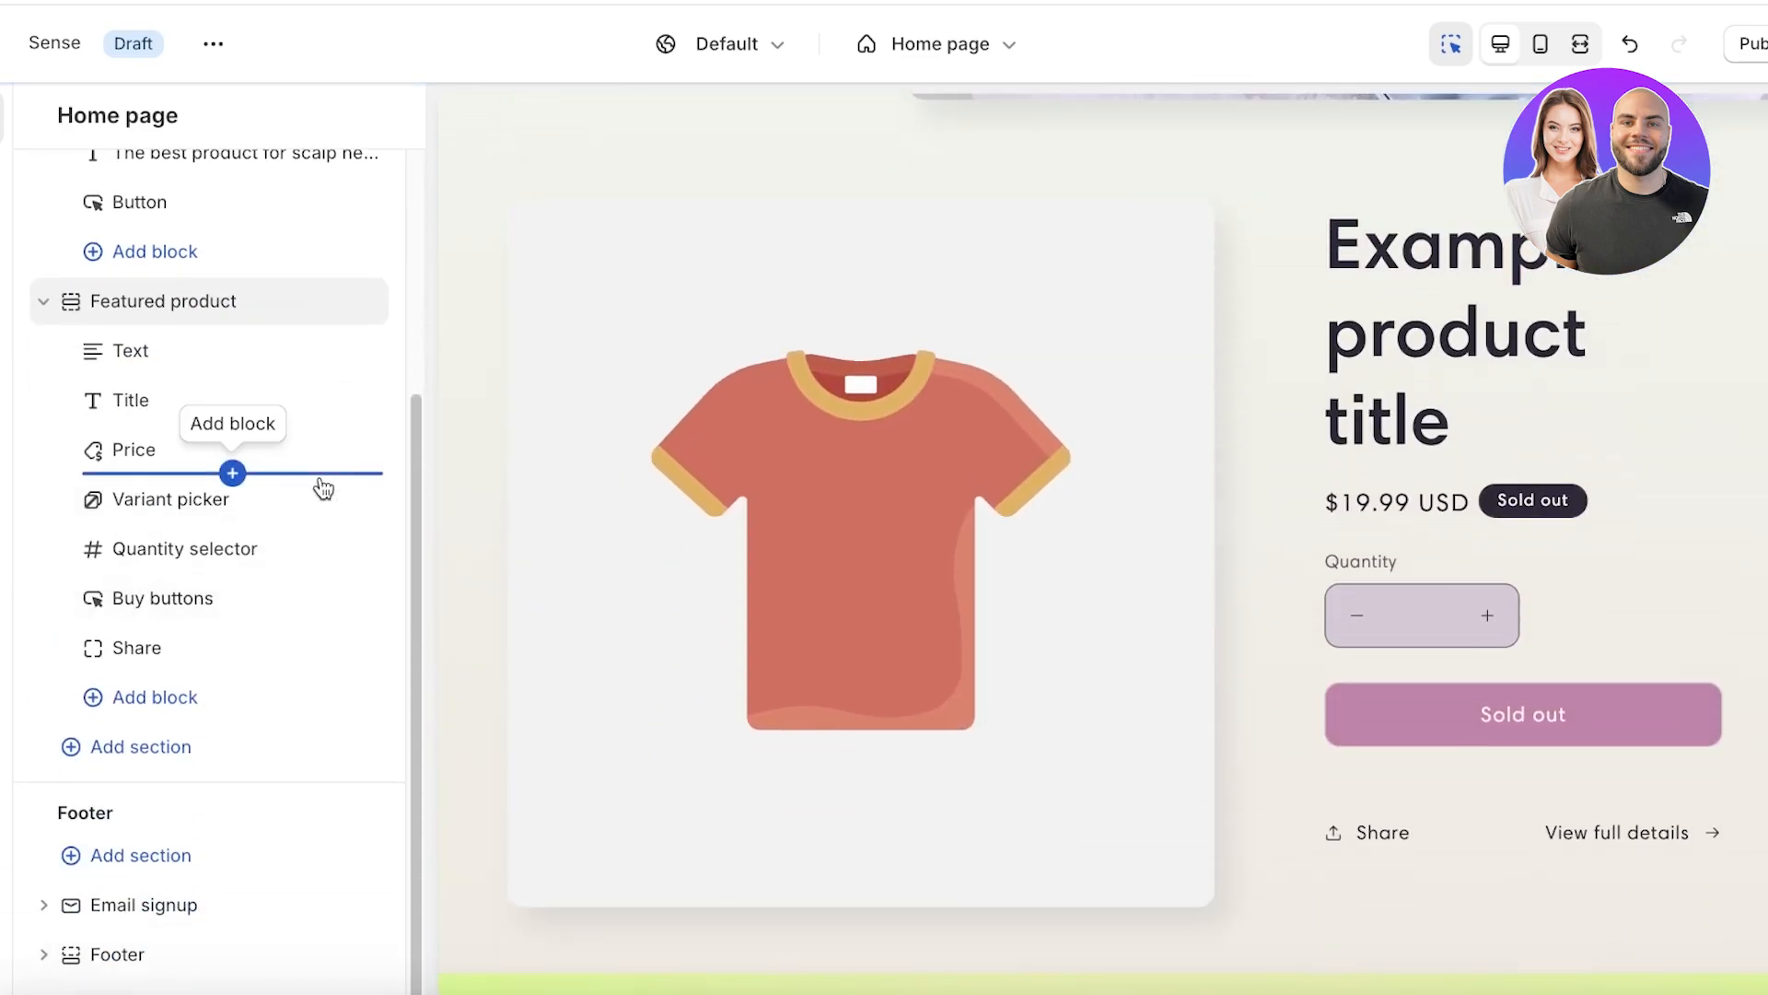
click(133, 304)
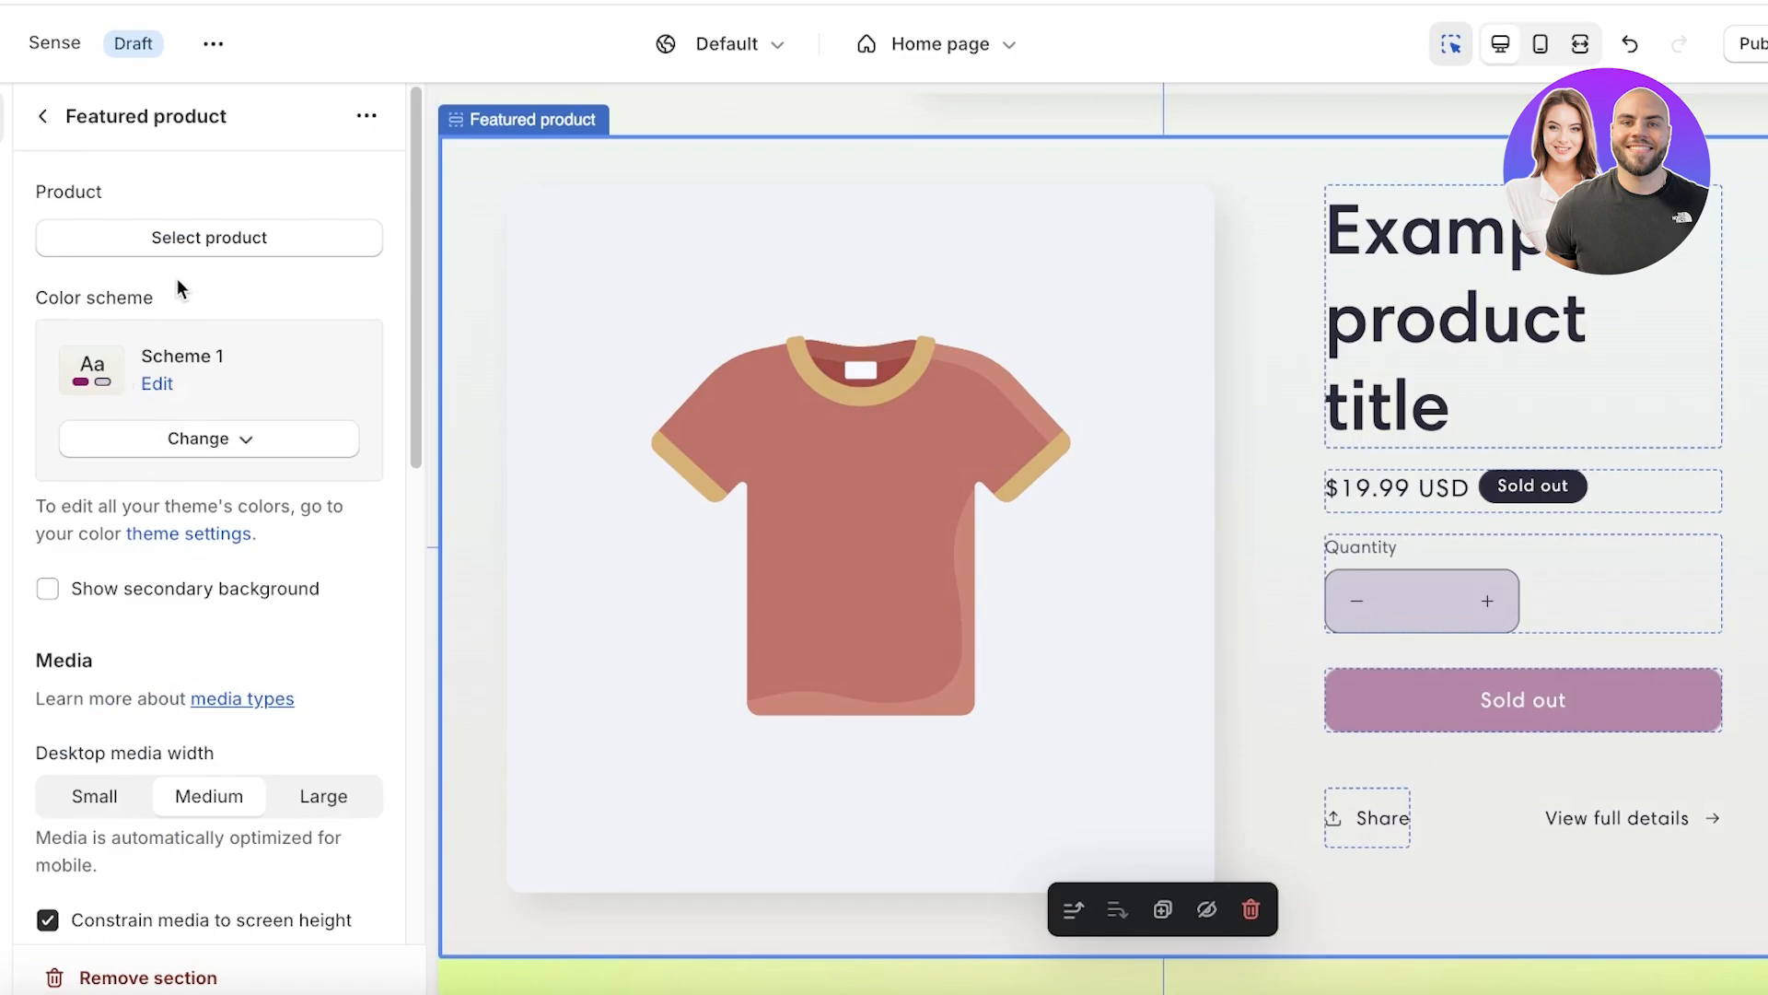
click(187, 243)
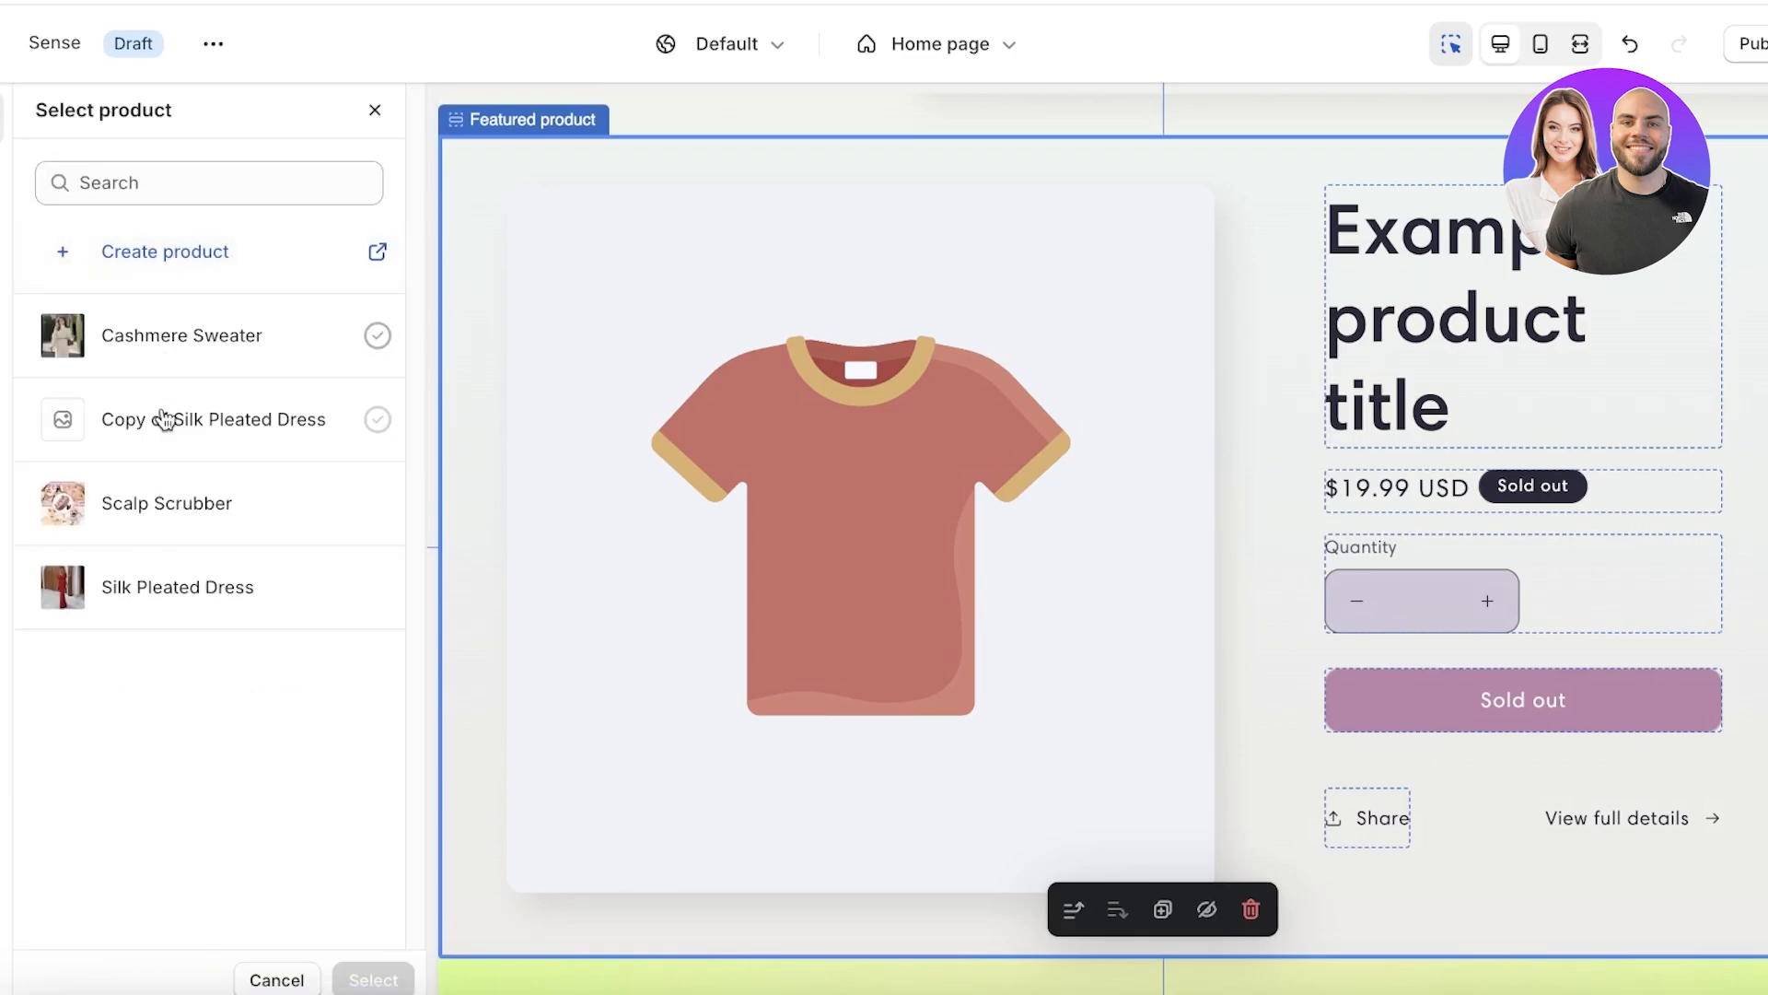
click(166, 541)
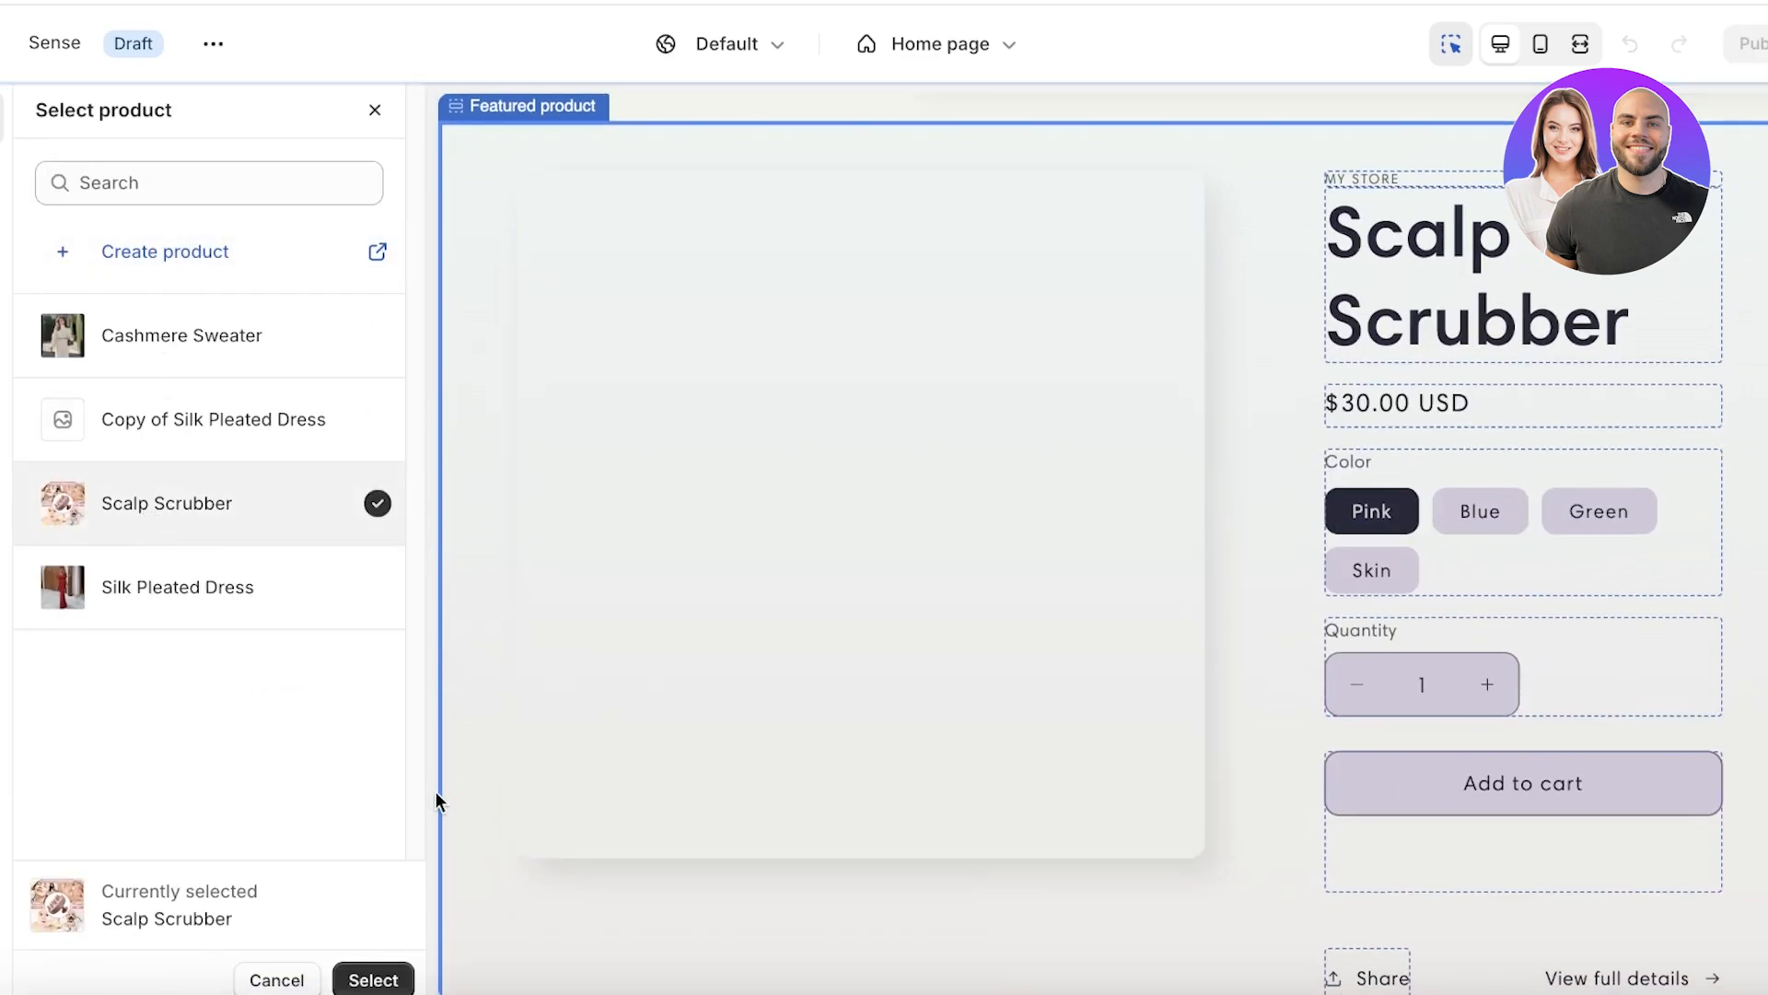
click(373, 980)
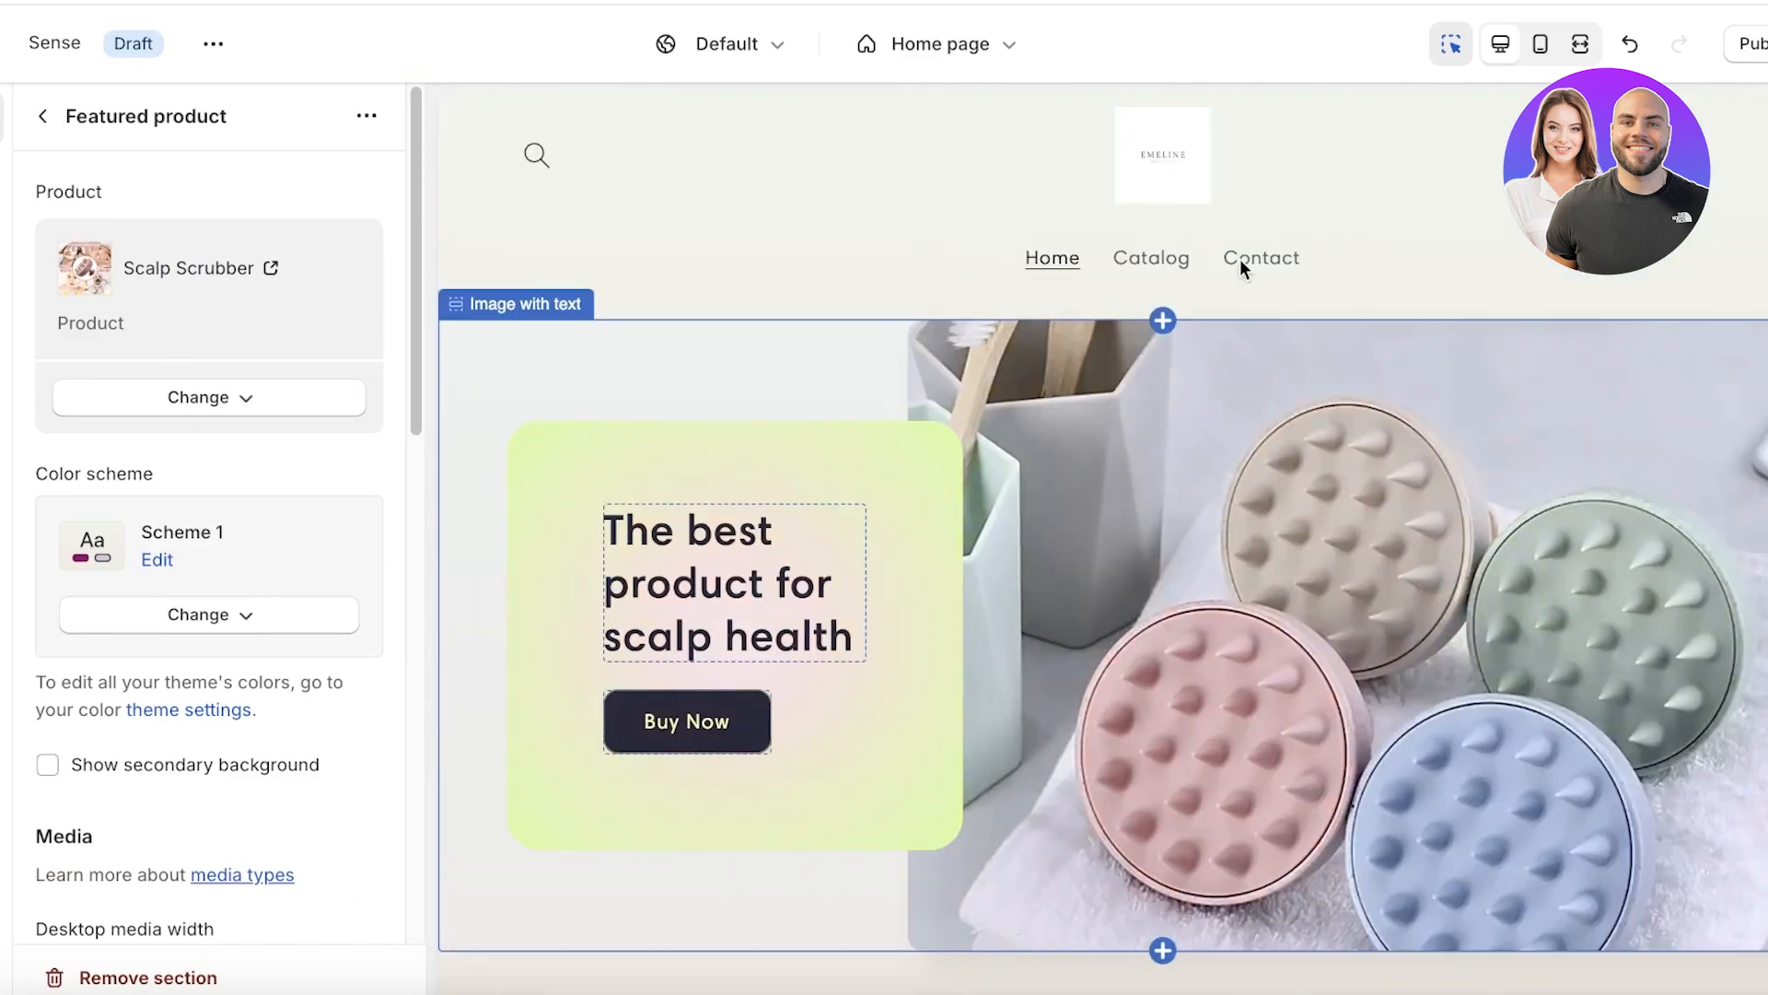
scroll(1307, 378, down, 4)
scroll(107, 138, down, 7)
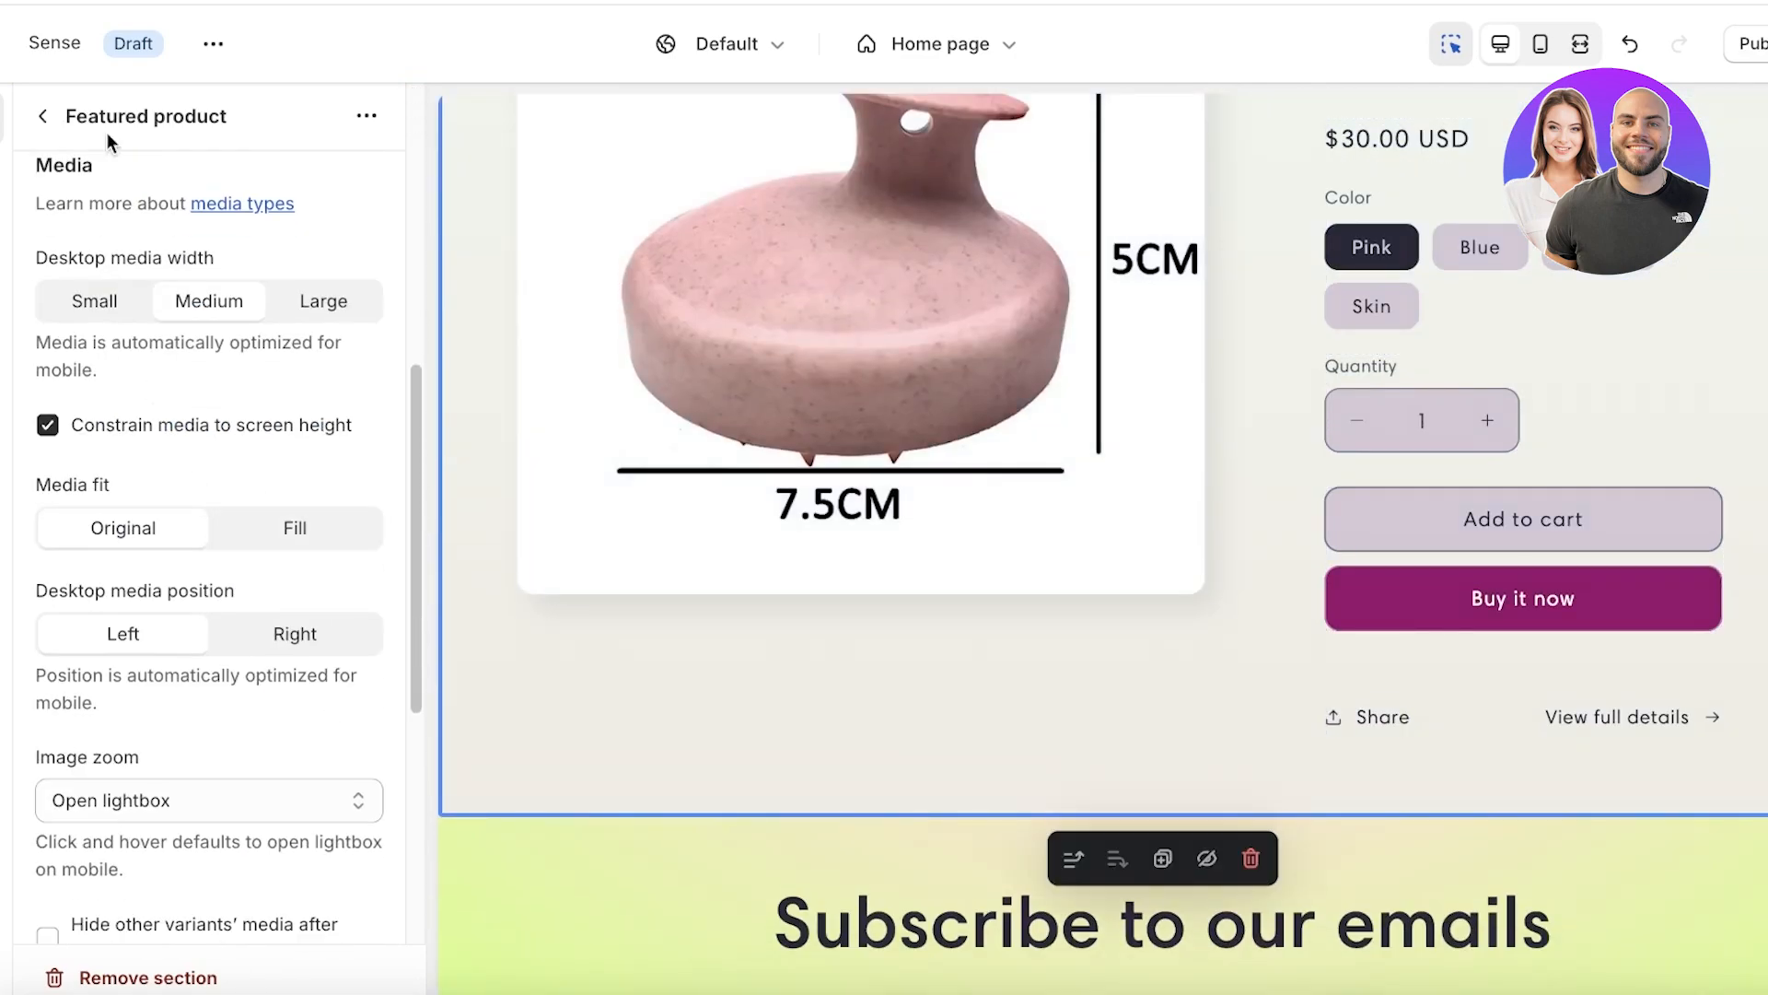
click(37, 112)
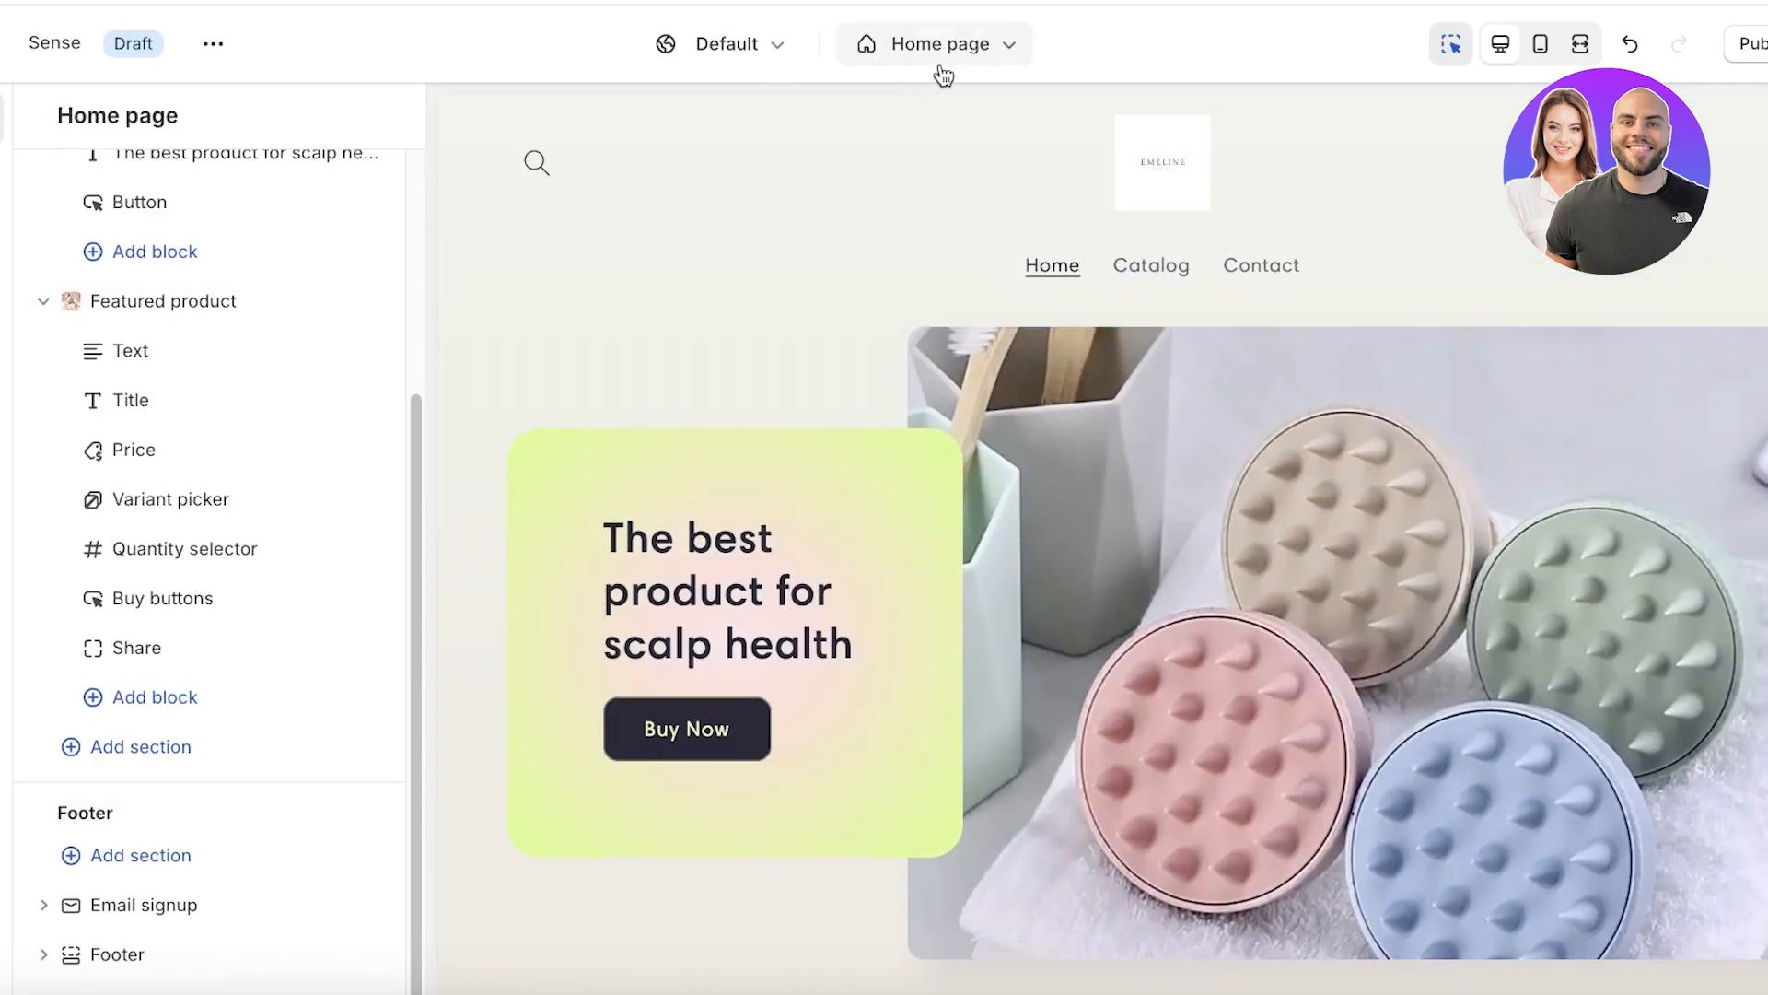
- Open the Default collection template to review its page layout, and look over the list of other store pages
click(945, 70)
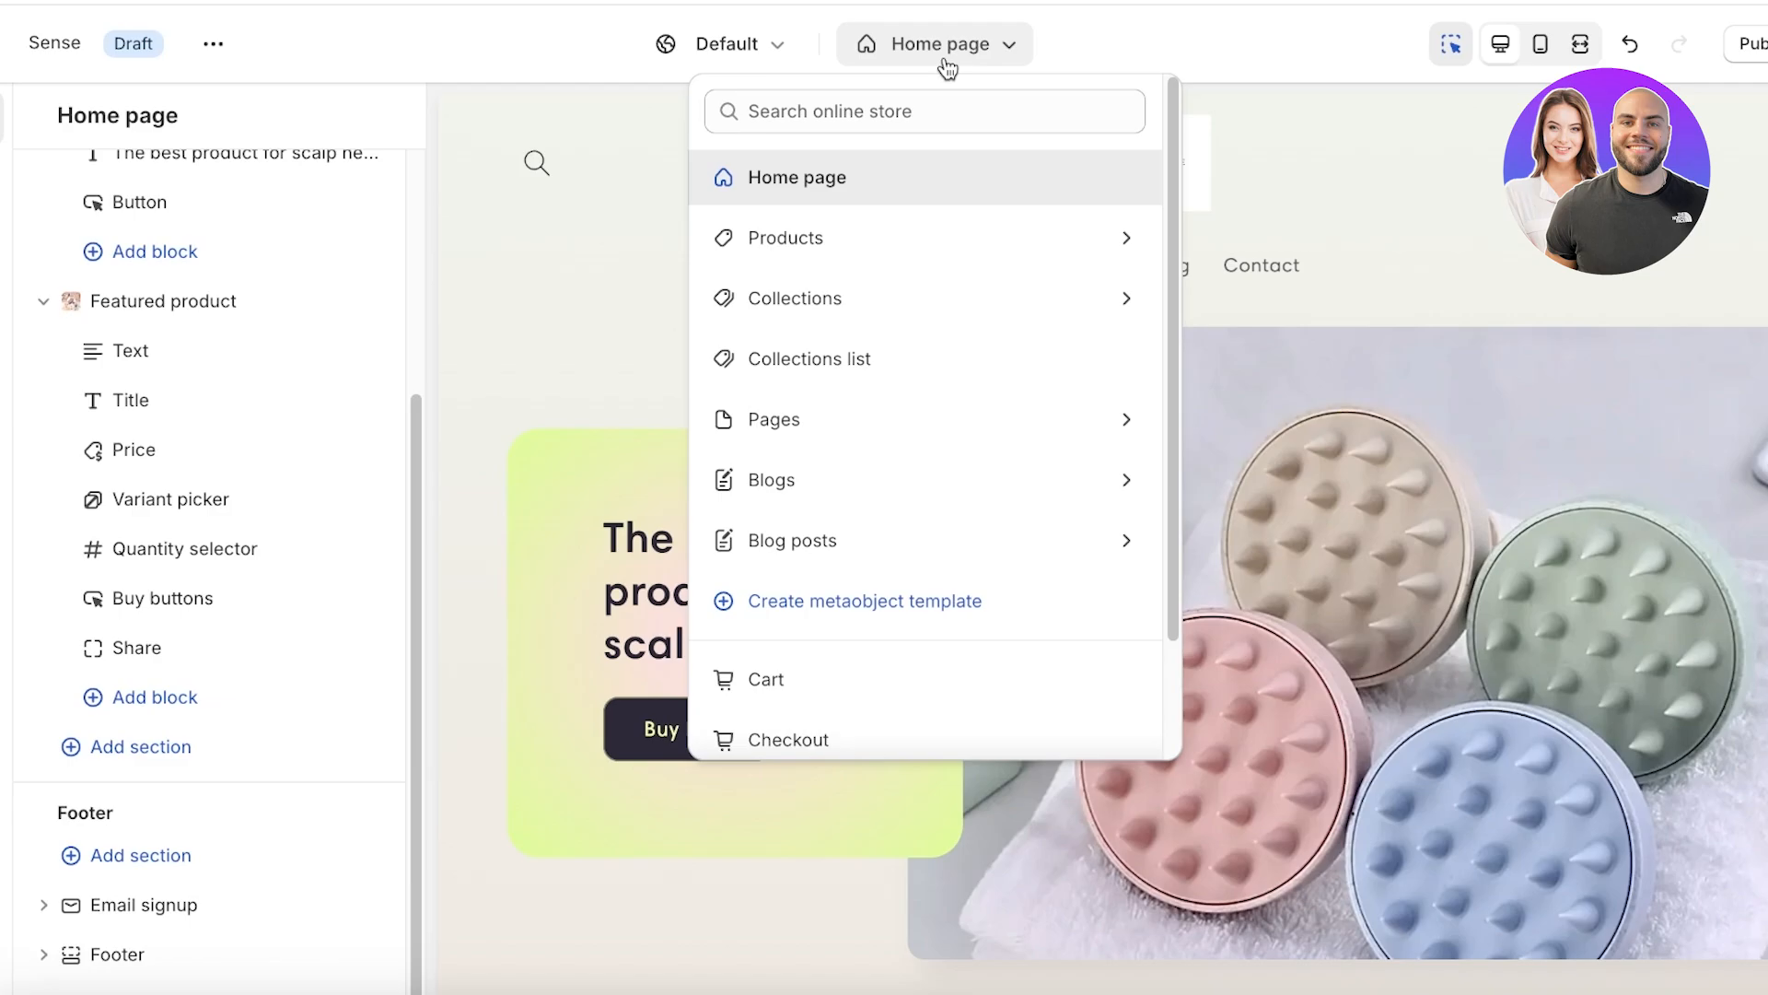
click(821, 306)
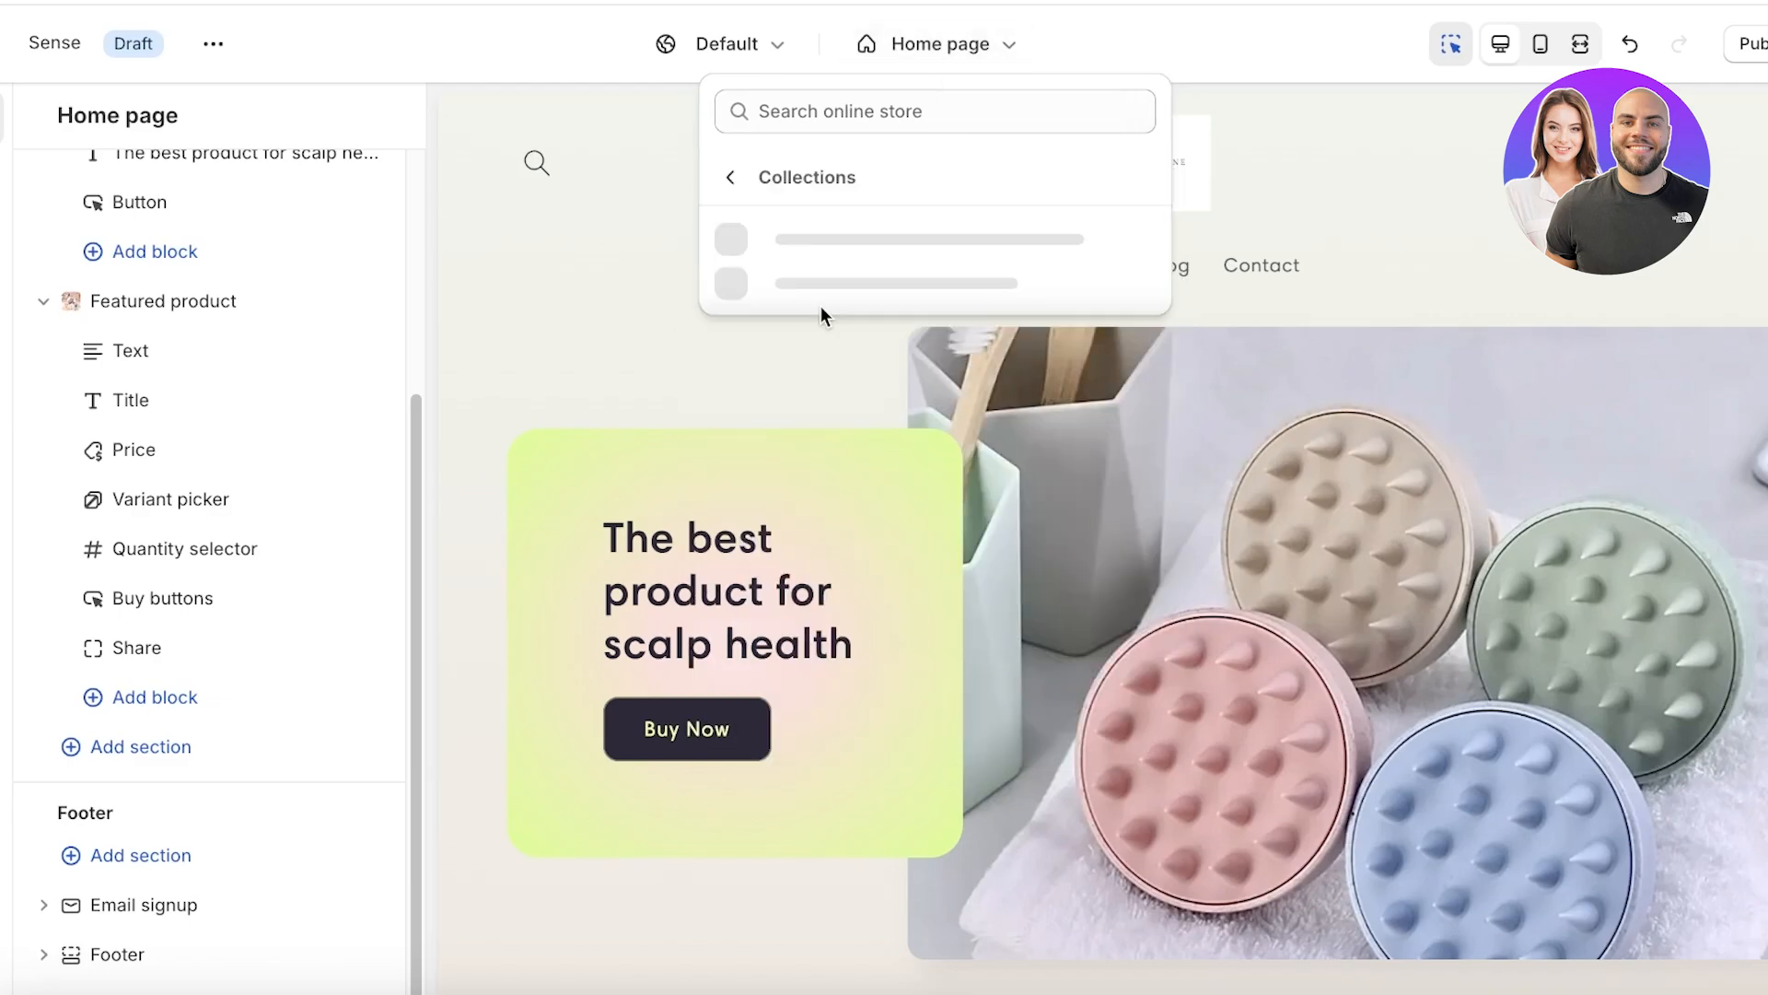
click(823, 245)
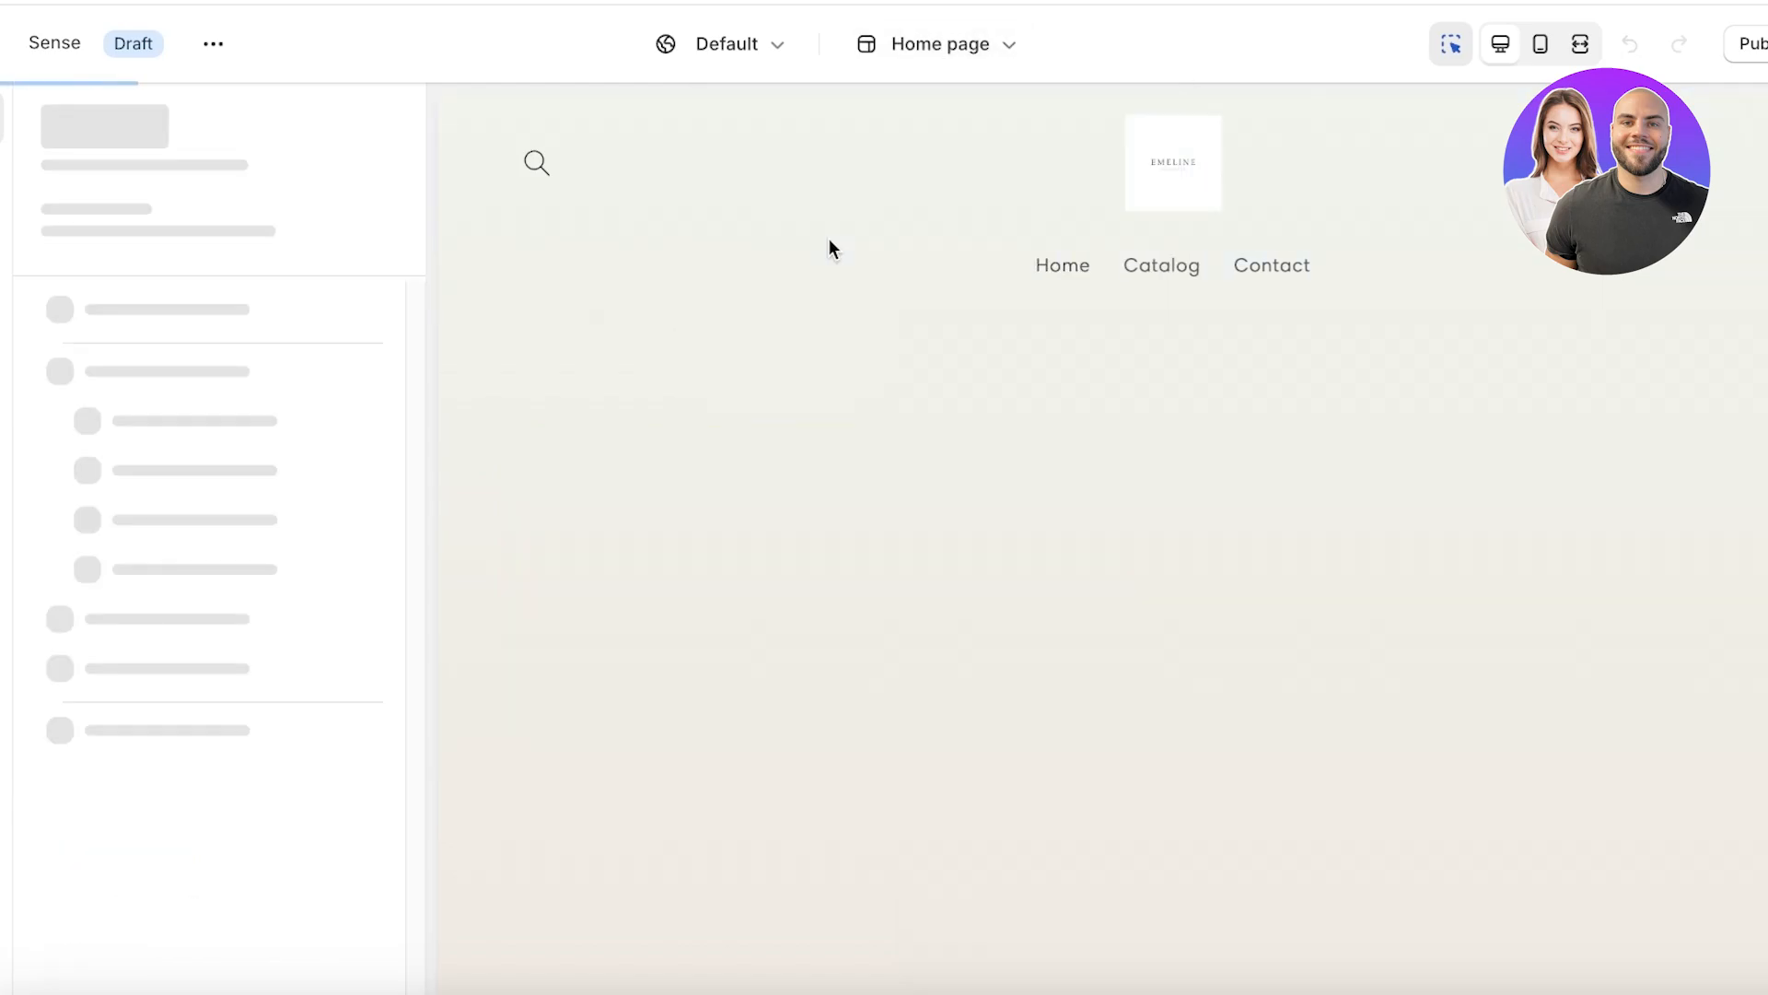
scroll(539, 351, down, 3)
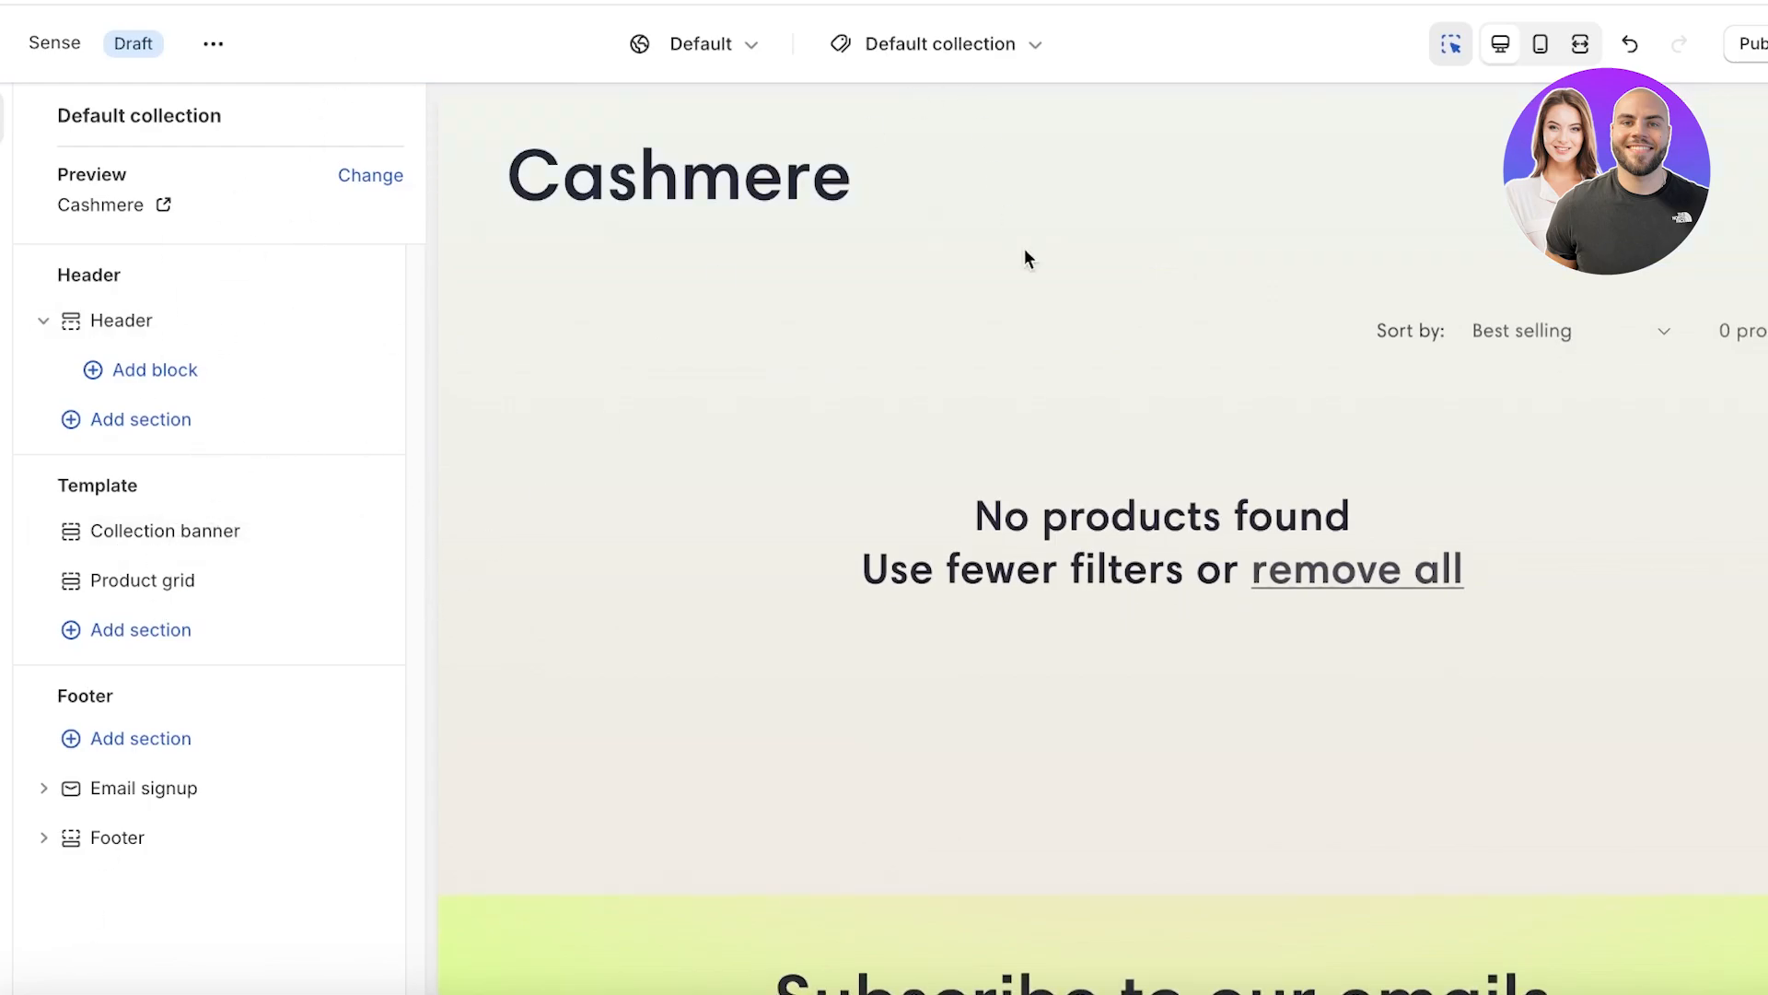
scroll(1029, 258, up, 3)
click(919, 46)
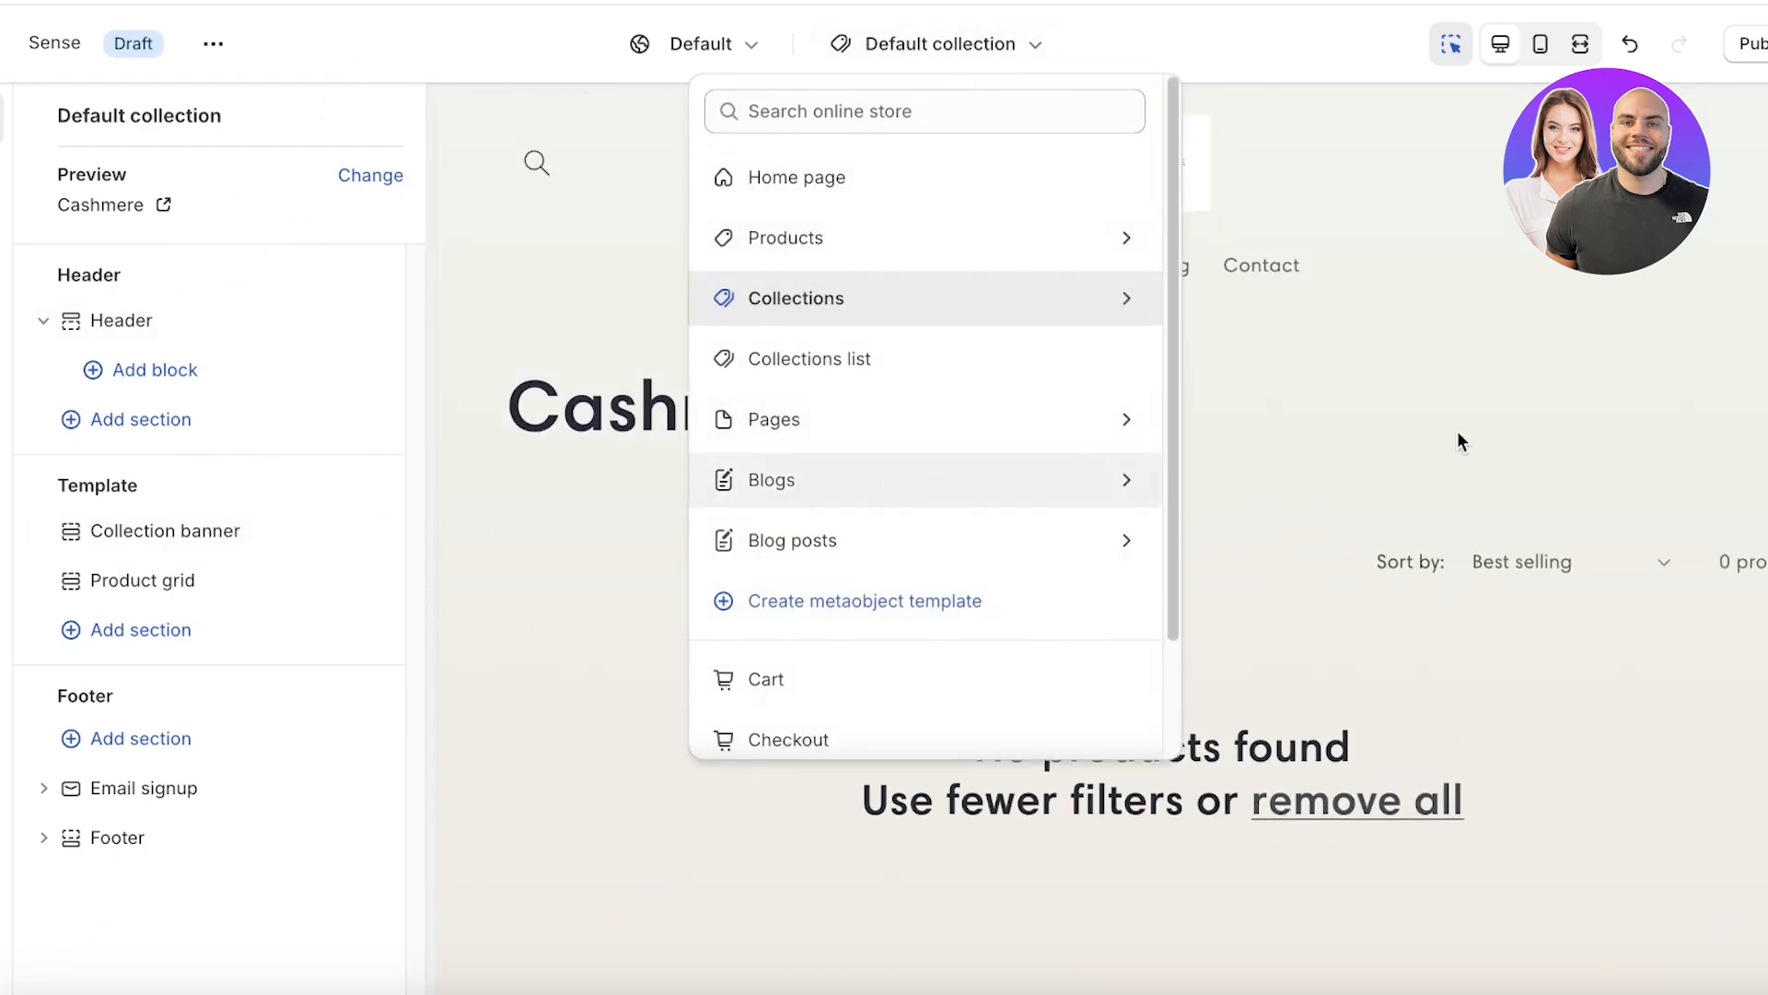
- Open the Catalog page from the previewed store's header menu to review its product listing
click(1464, 437)
click(1166, 273)
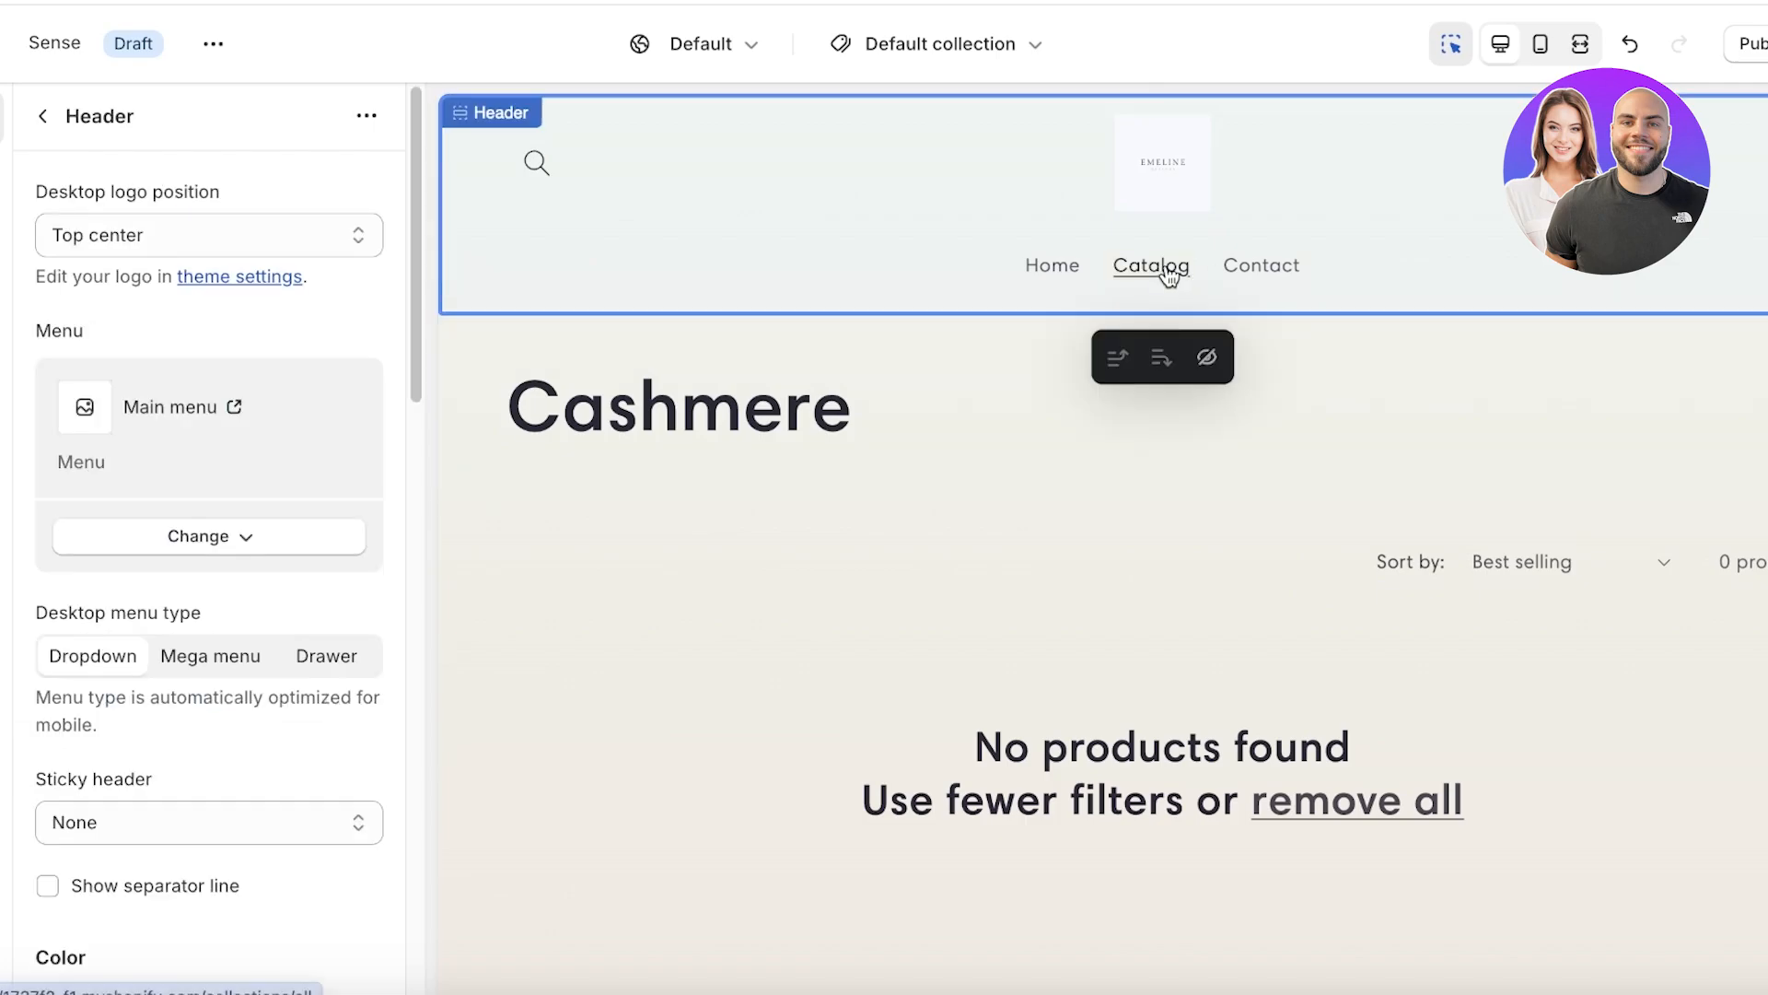
click(1167, 268)
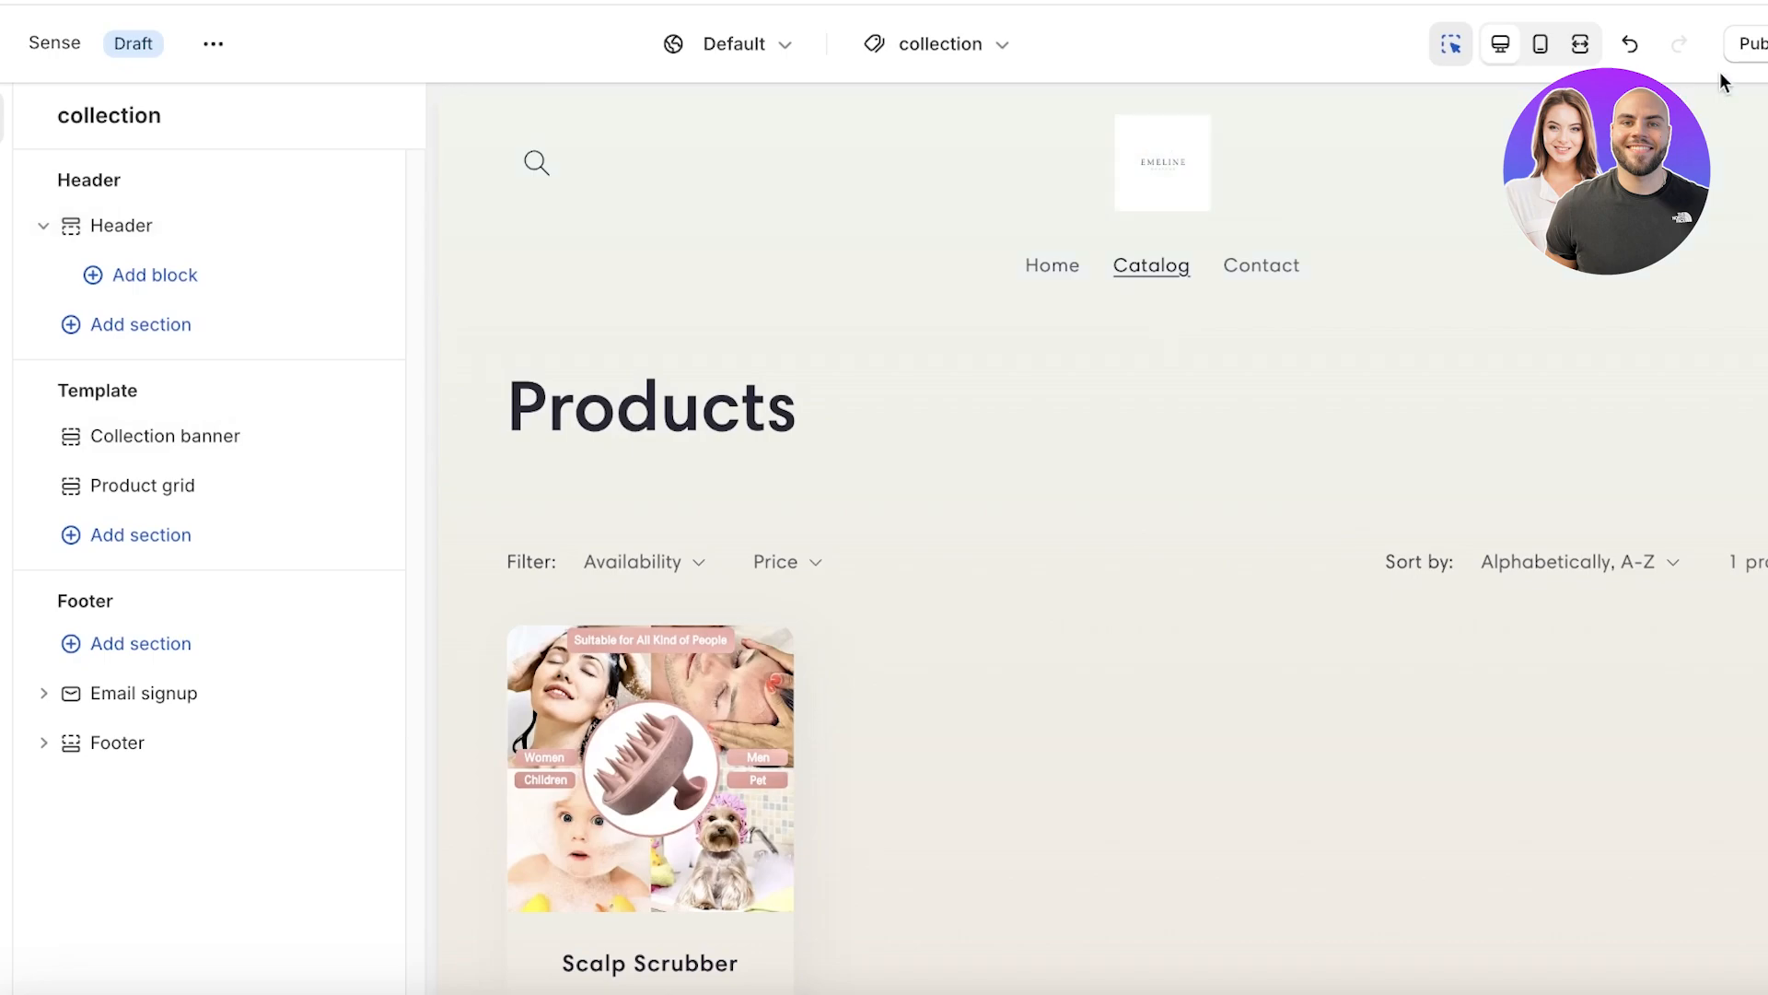
- Save the theme changes, leave the editor and open the Main menu in the online store's navigation settings
key(ctrl+s)
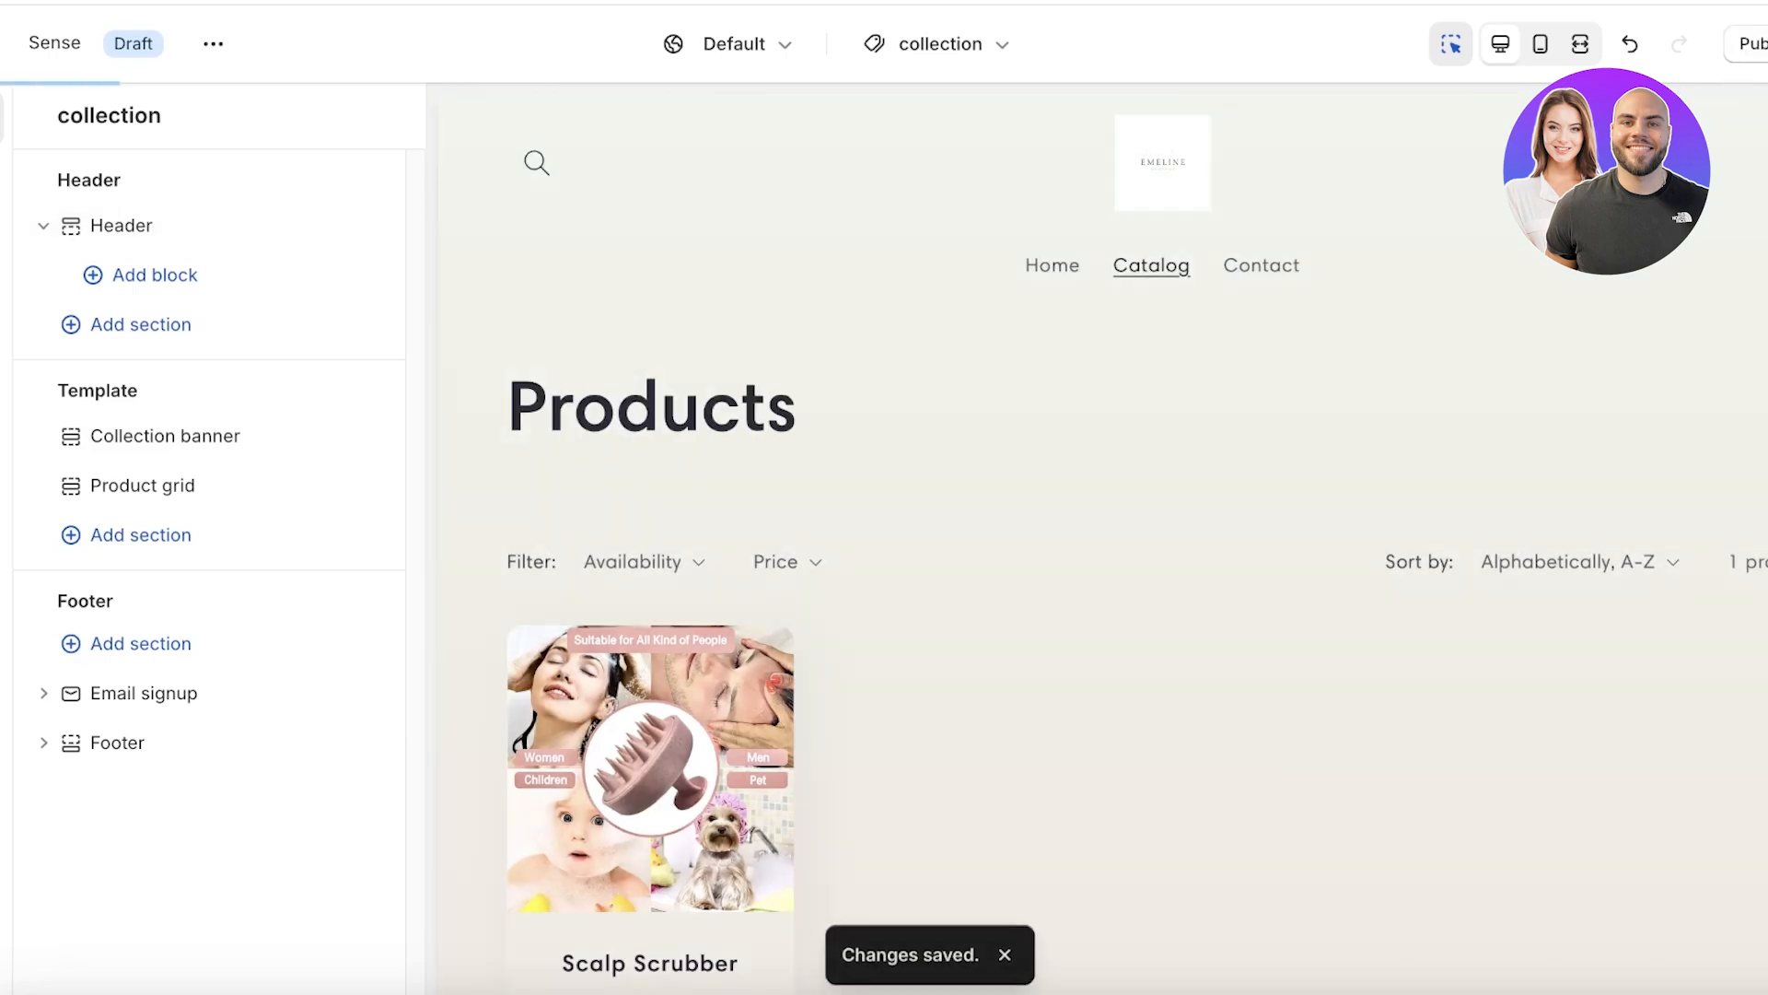
click(41, 42)
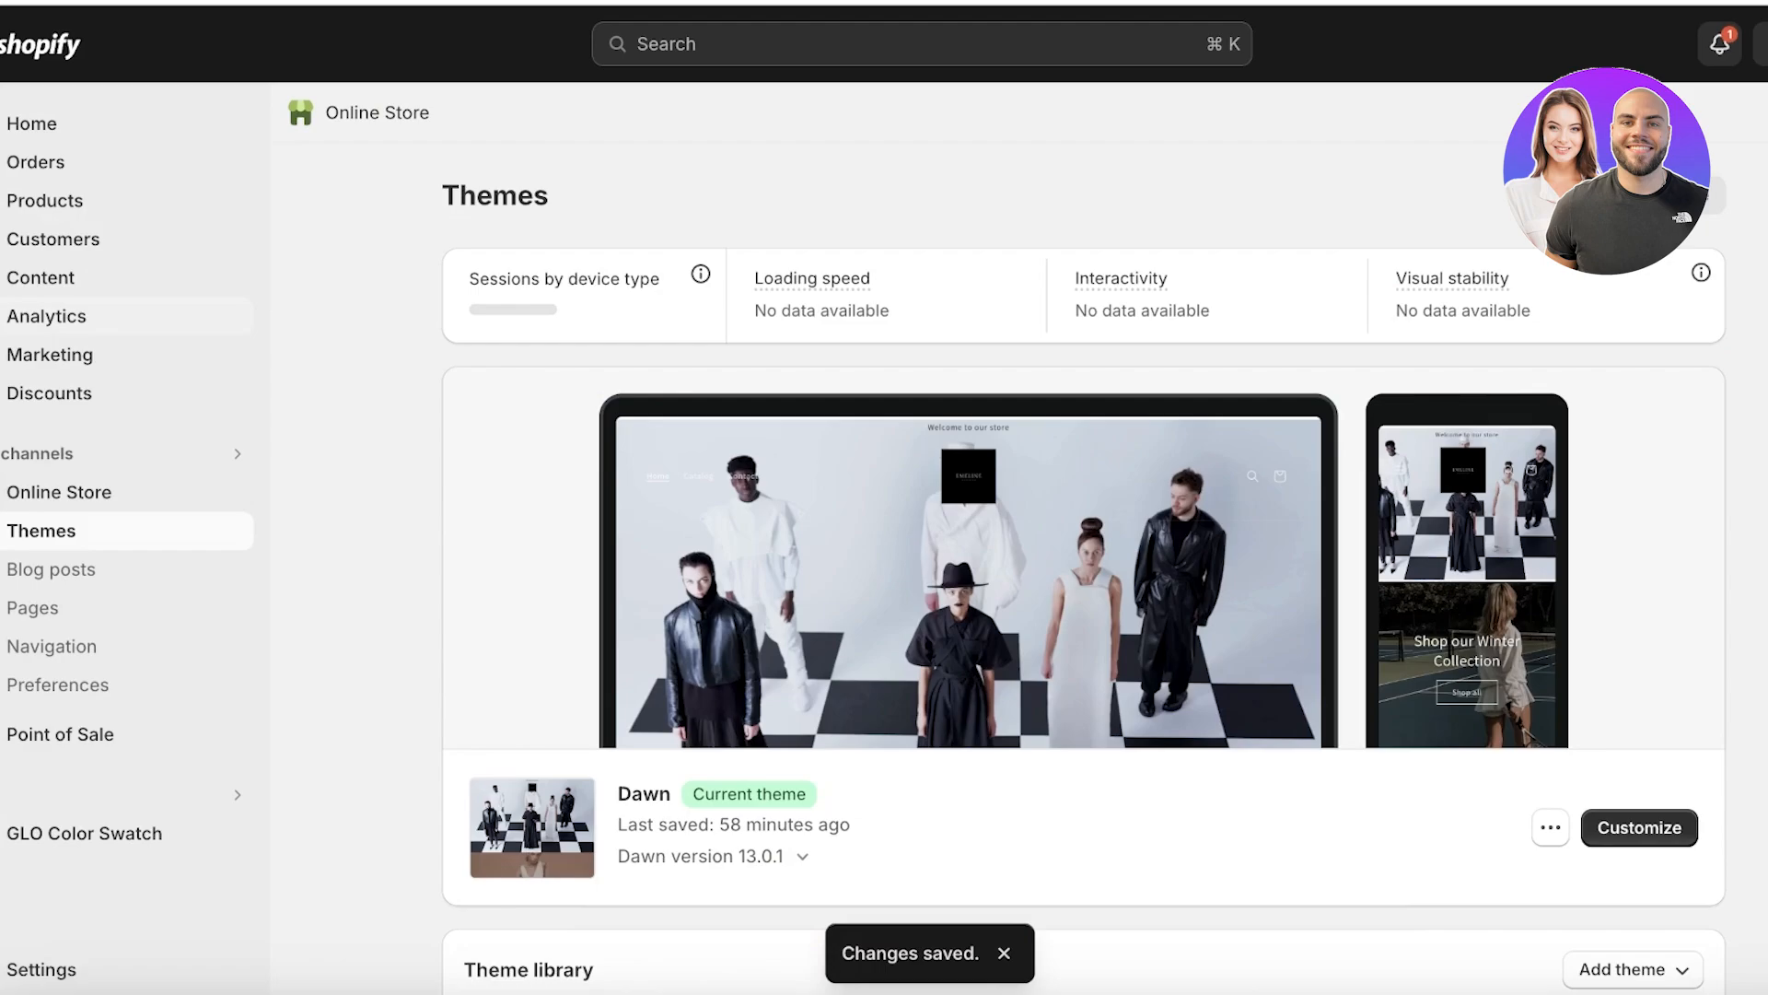
click(70, 627)
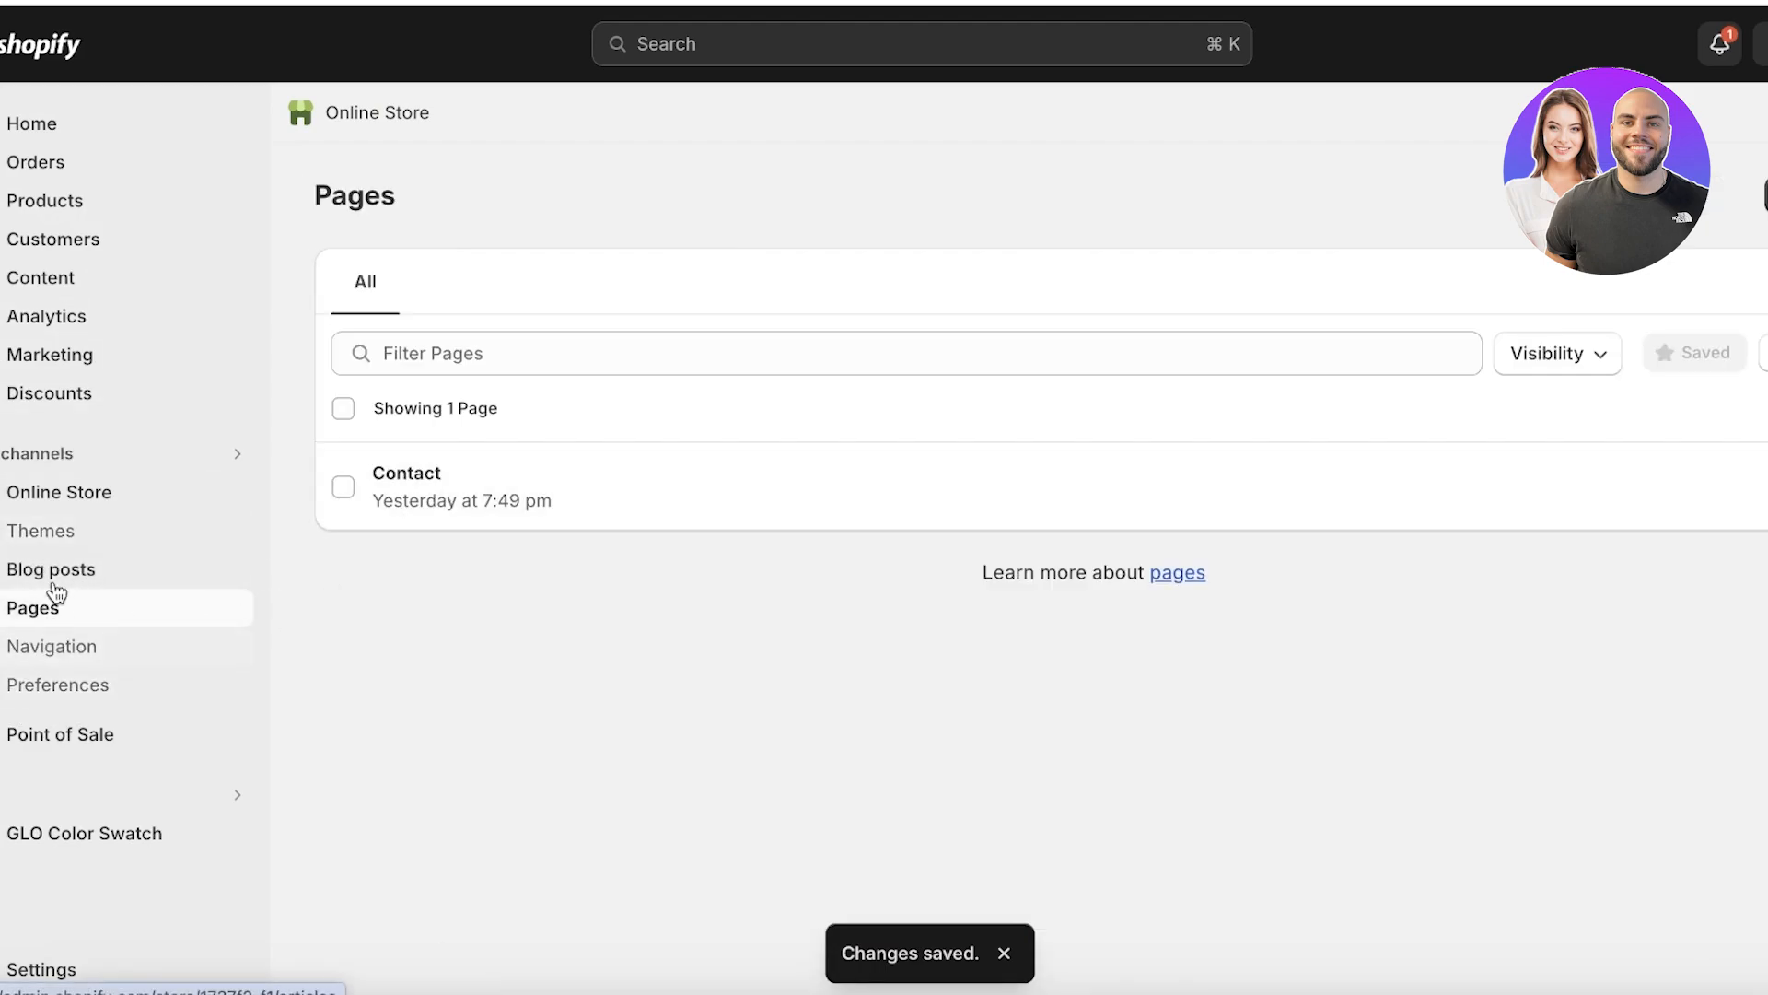
click(42, 652)
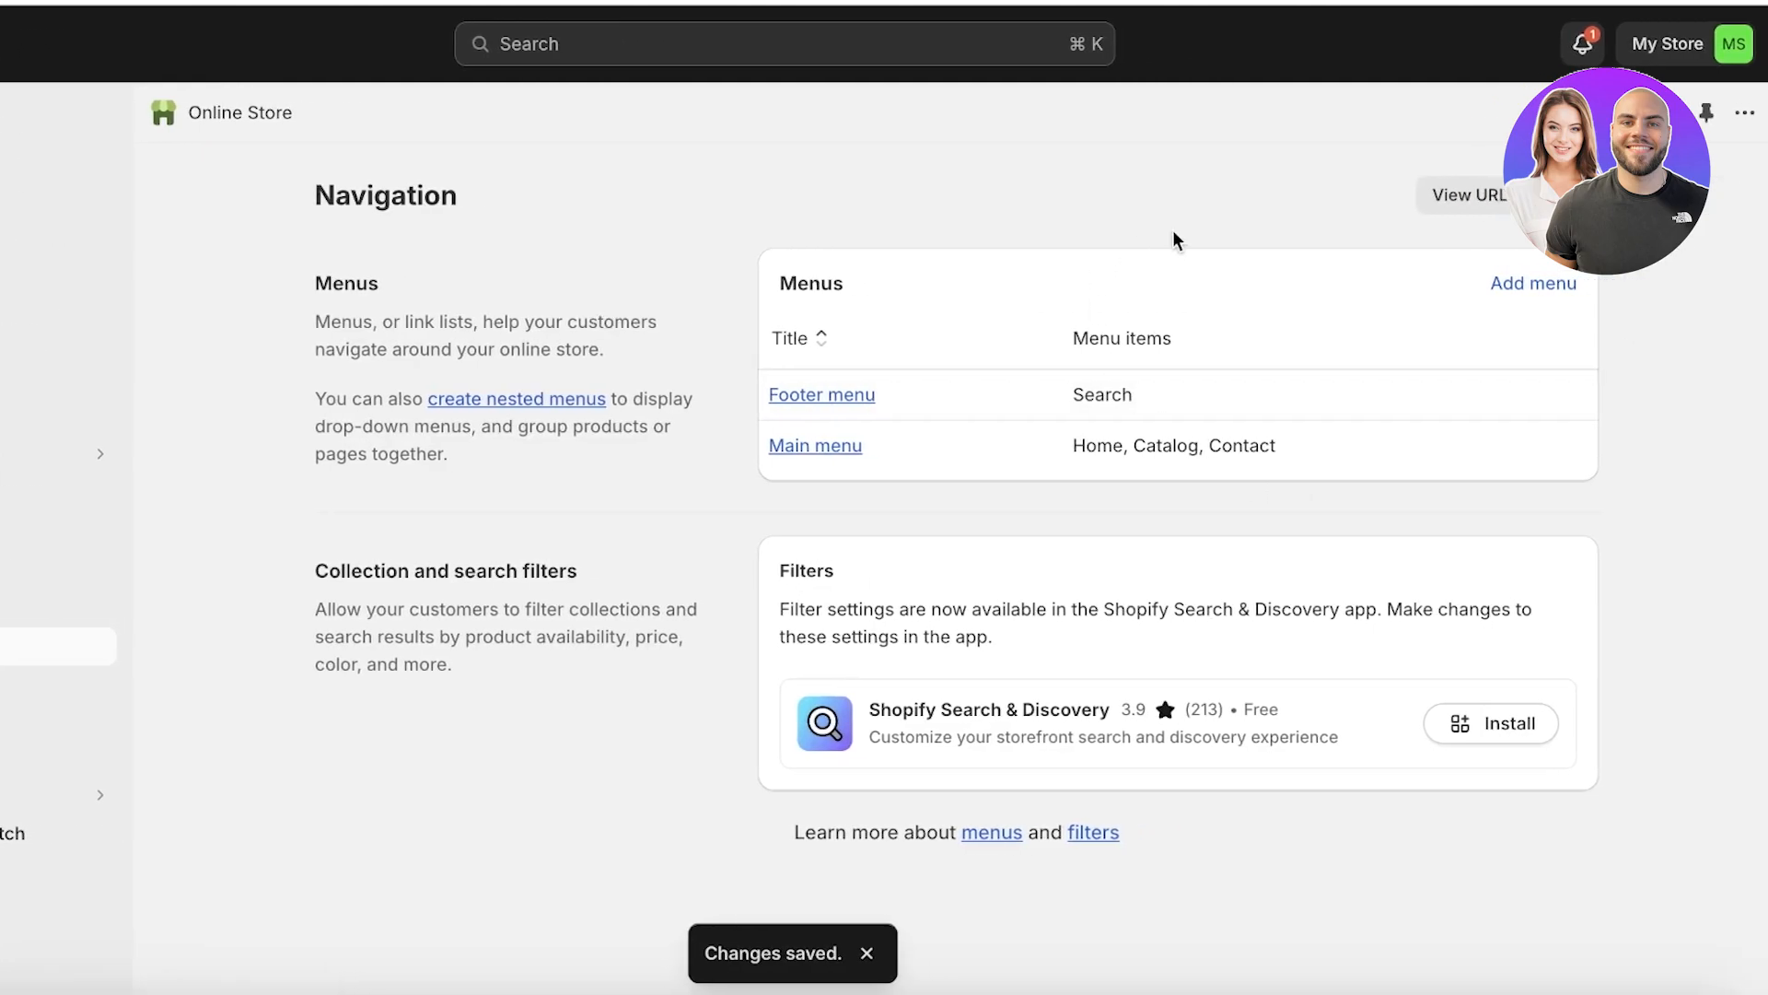
click(801, 445)
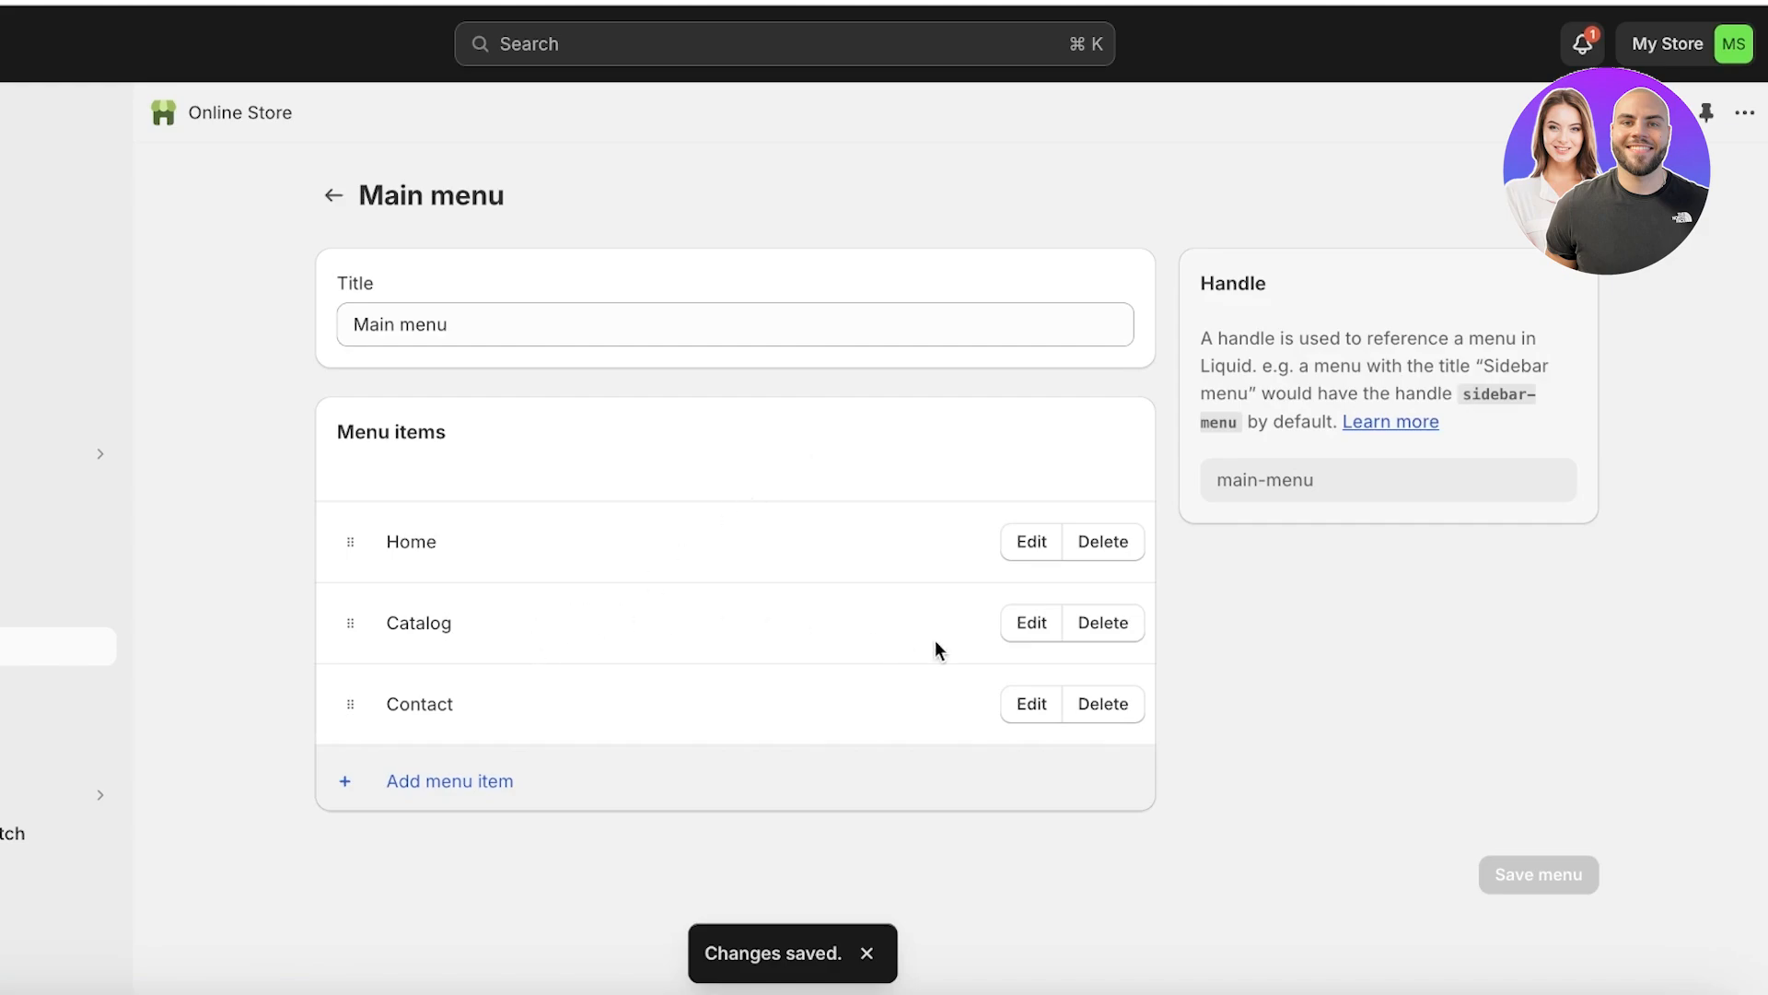
- Rename the Catalog menu item as Scalp Scrubber
click(1031, 622)
triple_click(1421, 220)
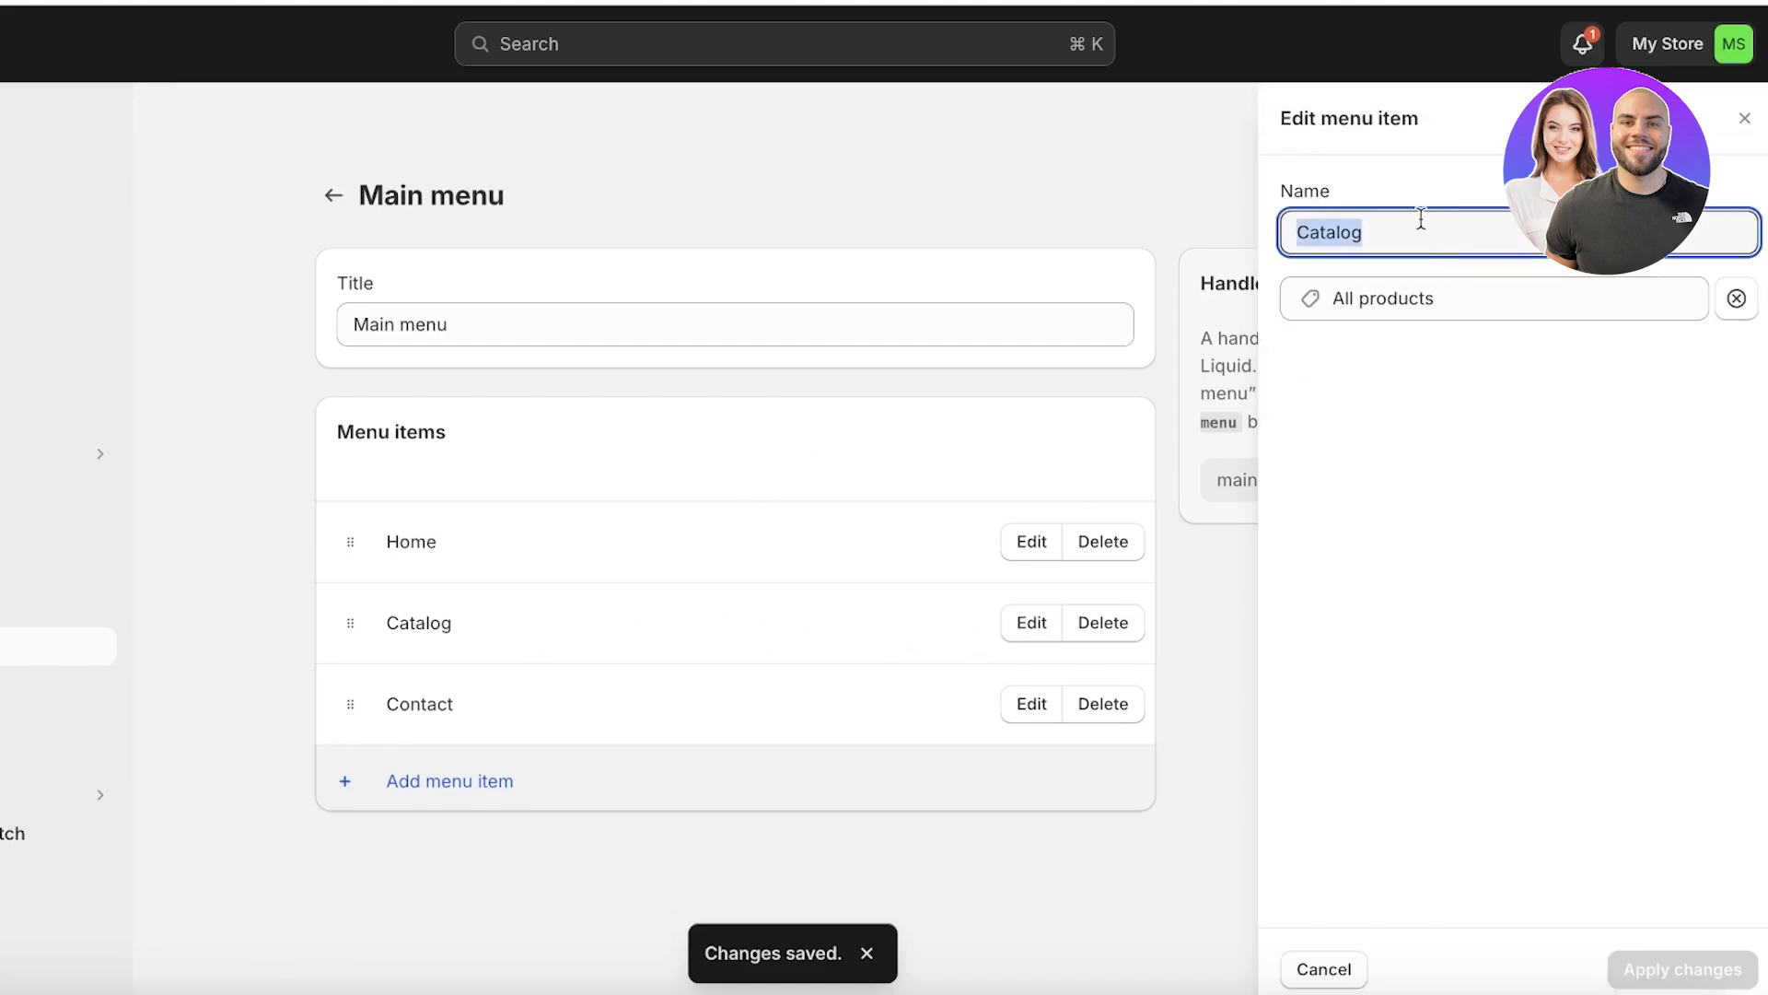
text(S)
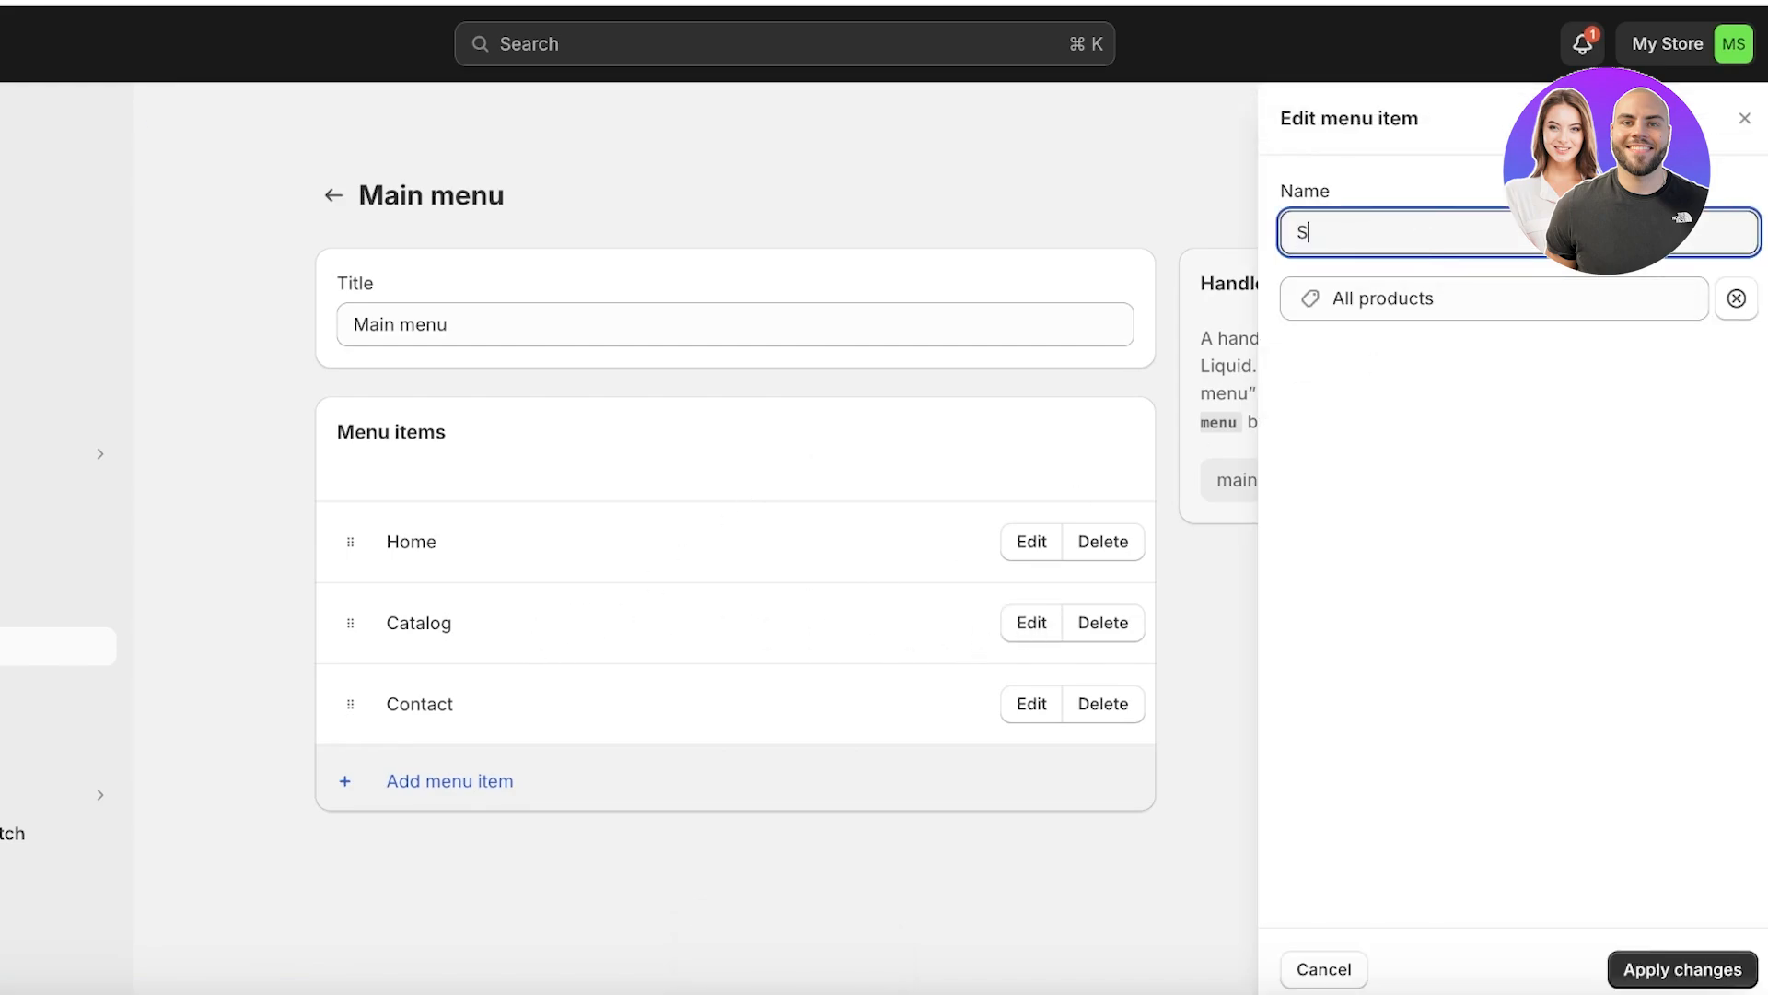
text(calp Scrubber)
- Replace the menu item's All products link with the Scalp Scrubber product and apply the changes
click(1736, 297)
click(1577, 293)
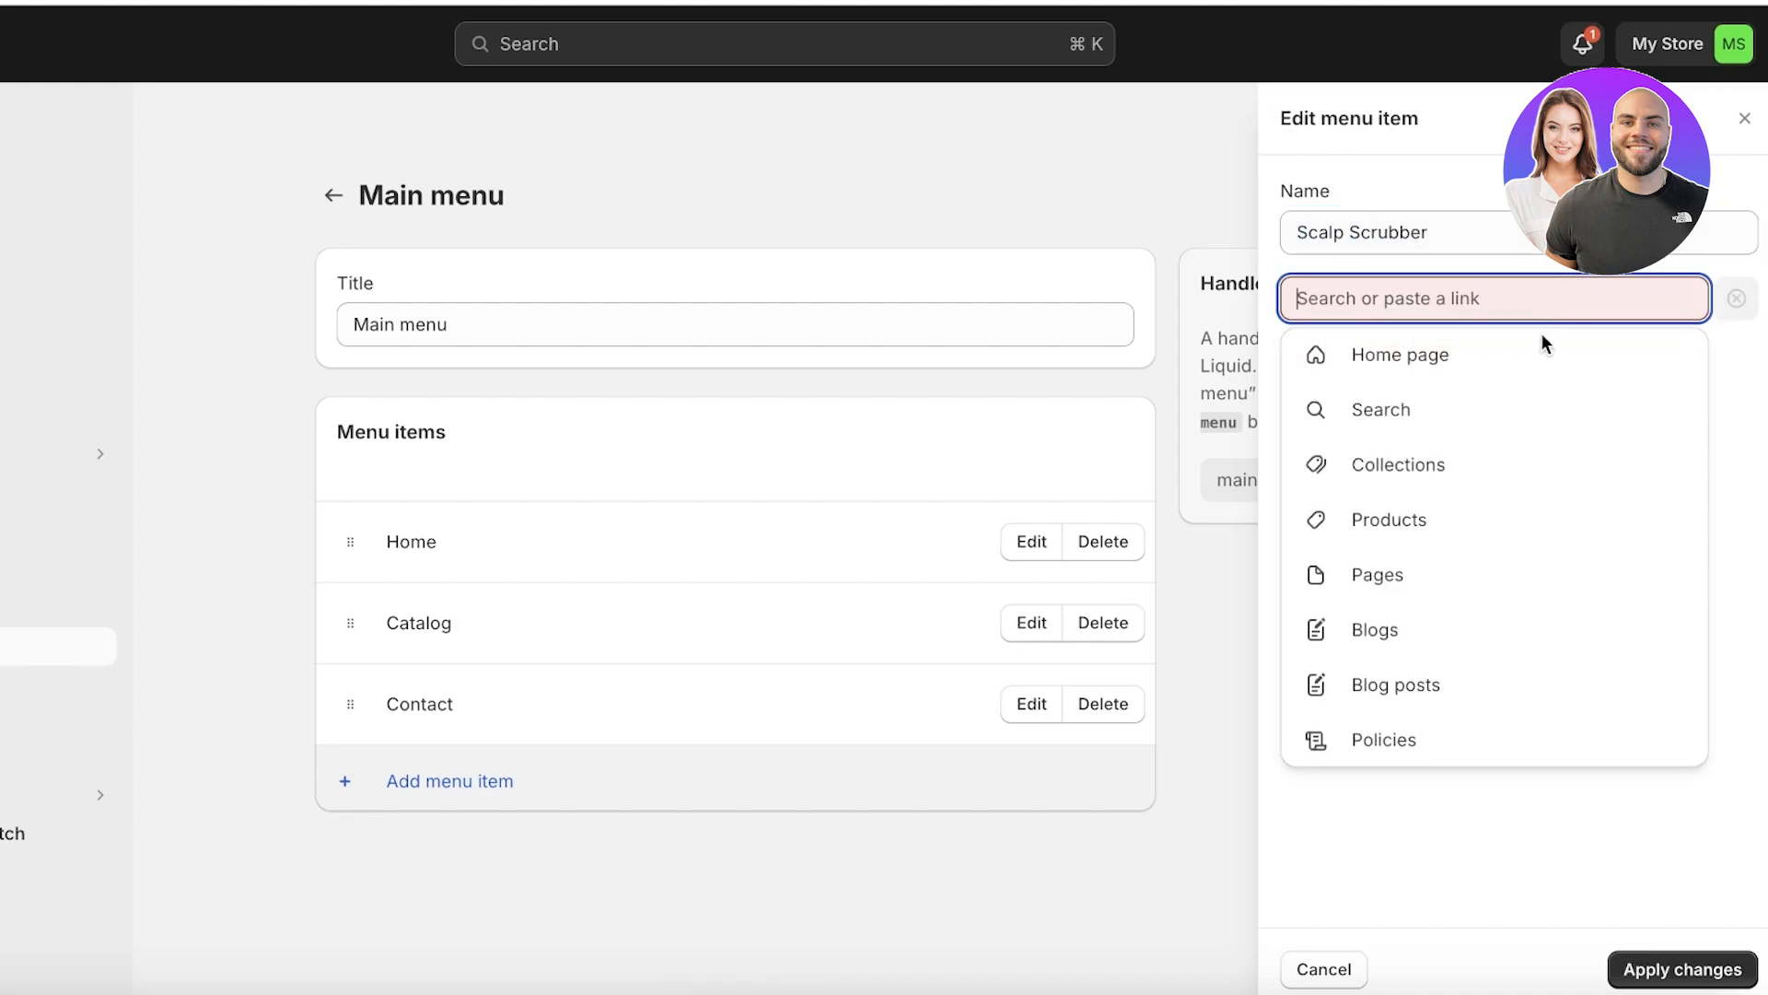
click(1443, 539)
click(1423, 460)
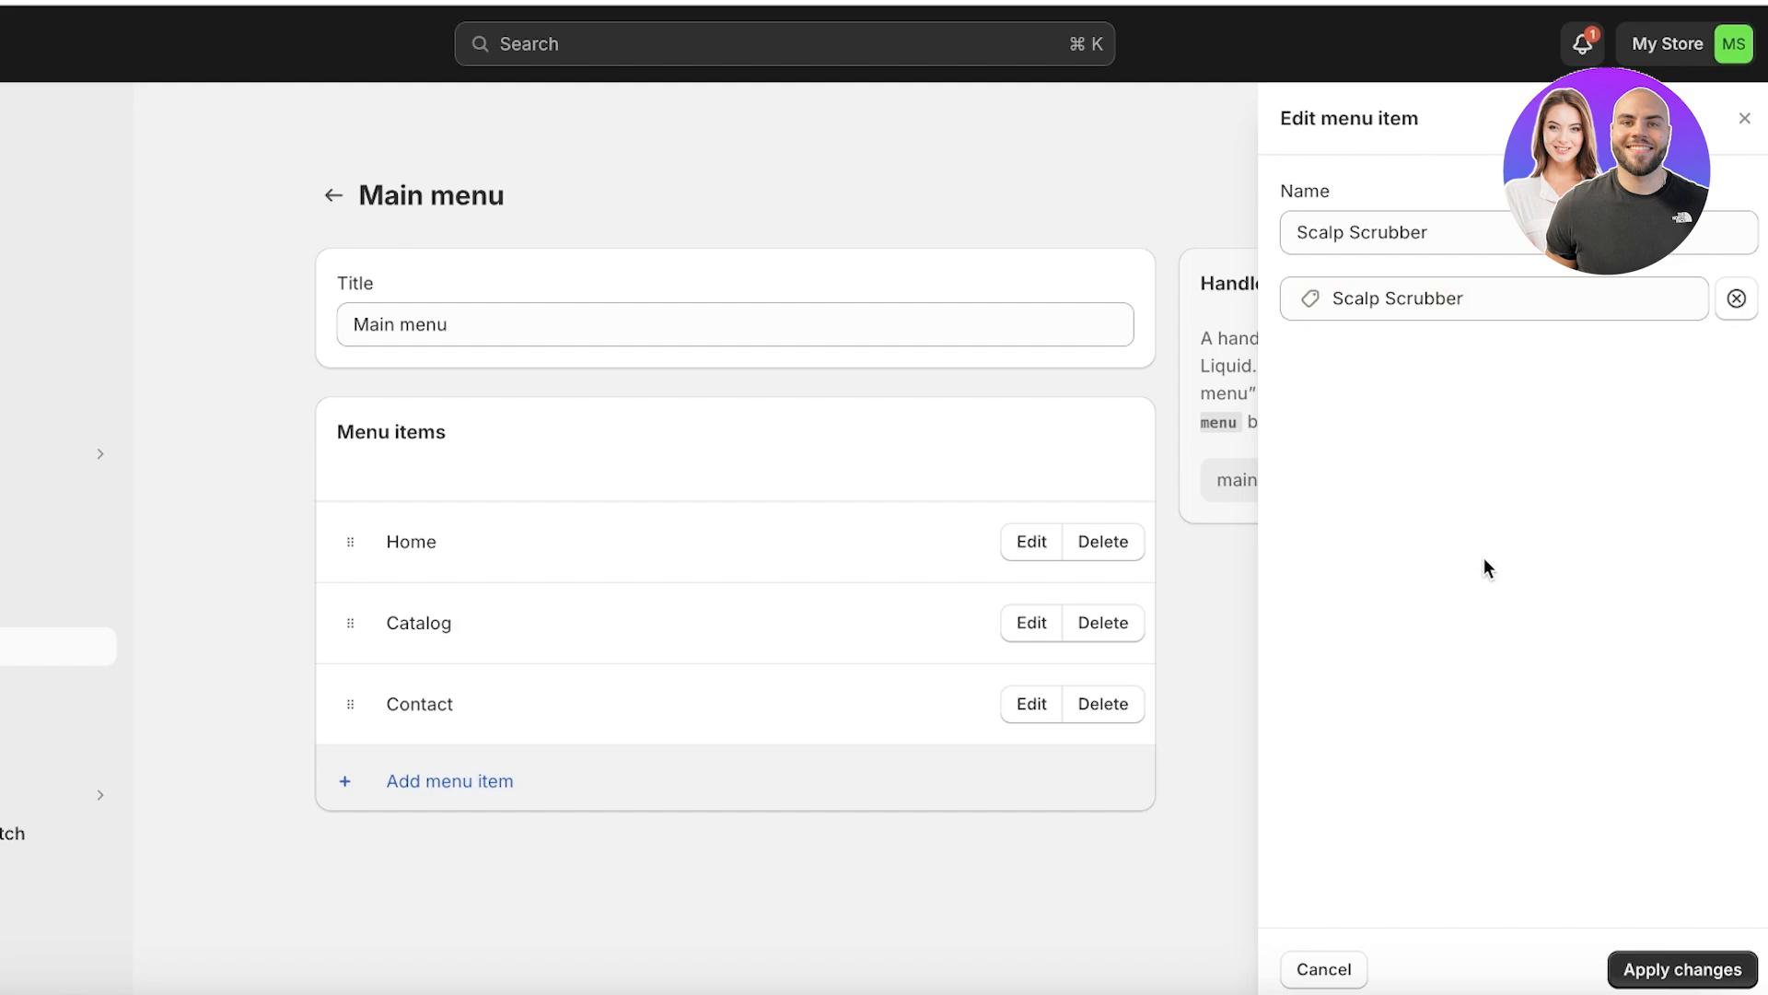
click(1658, 969)
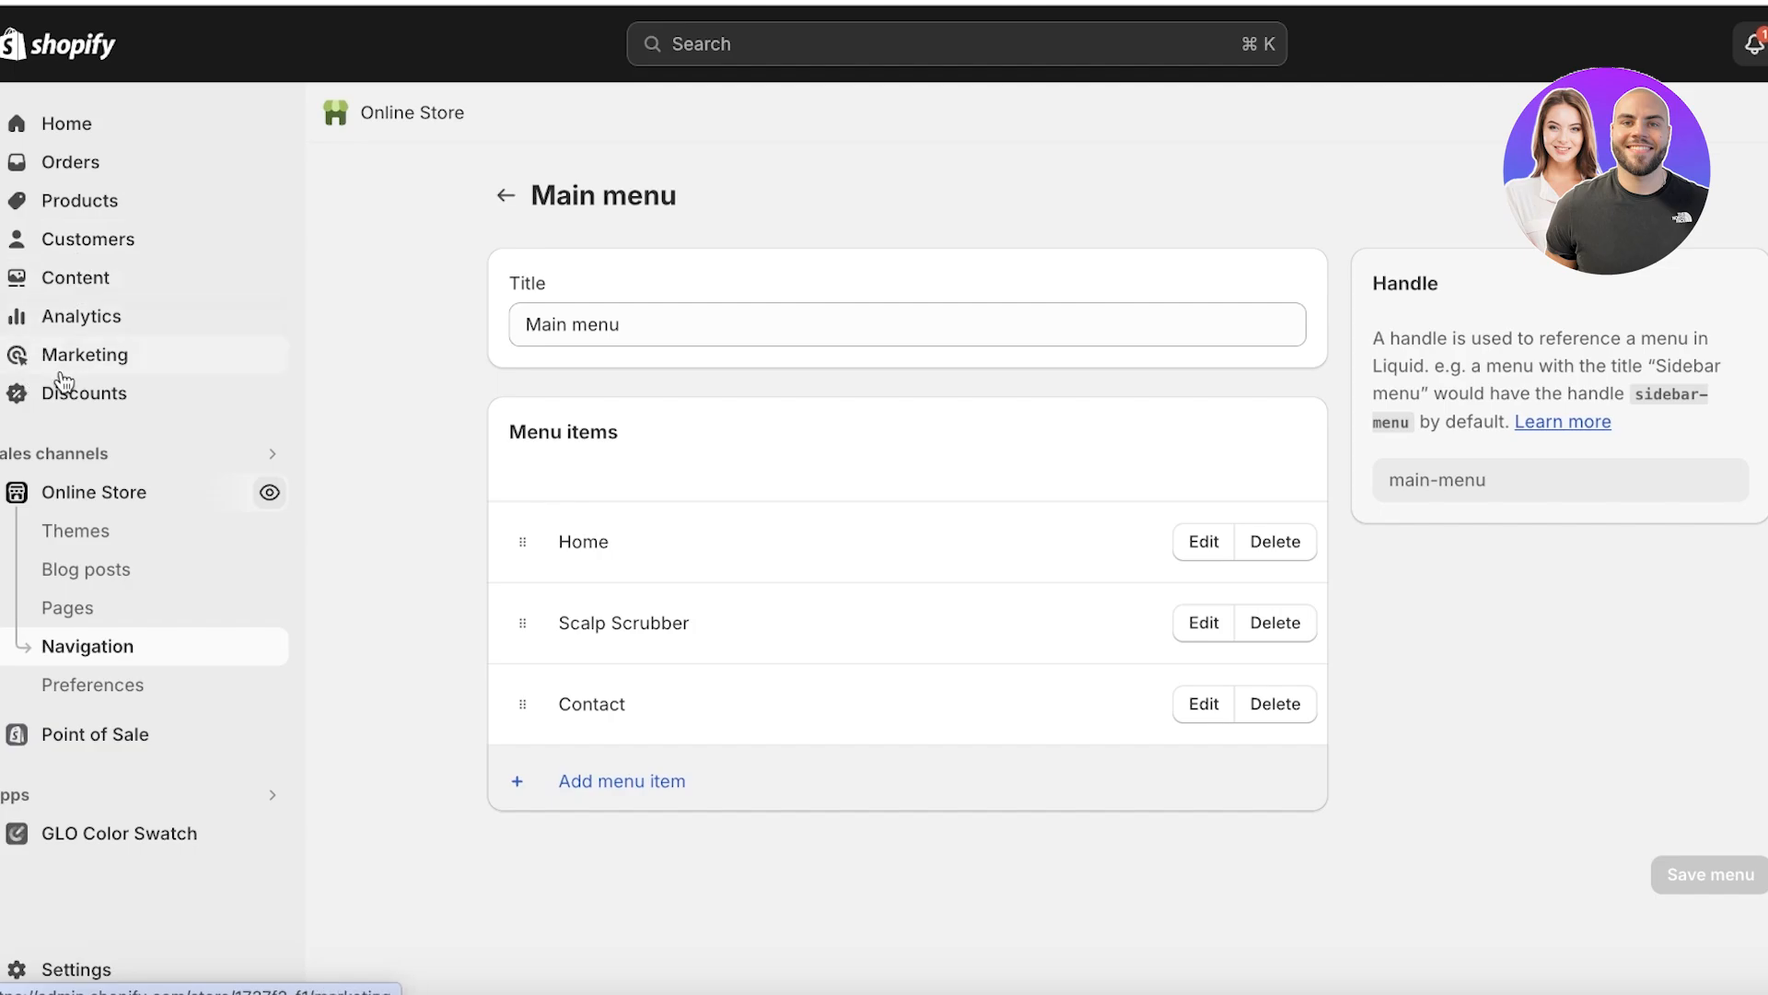
- Open a storefront preview of the draft Sense theme from the theme library
click(81, 527)
scroll(1252, 542, down, 4)
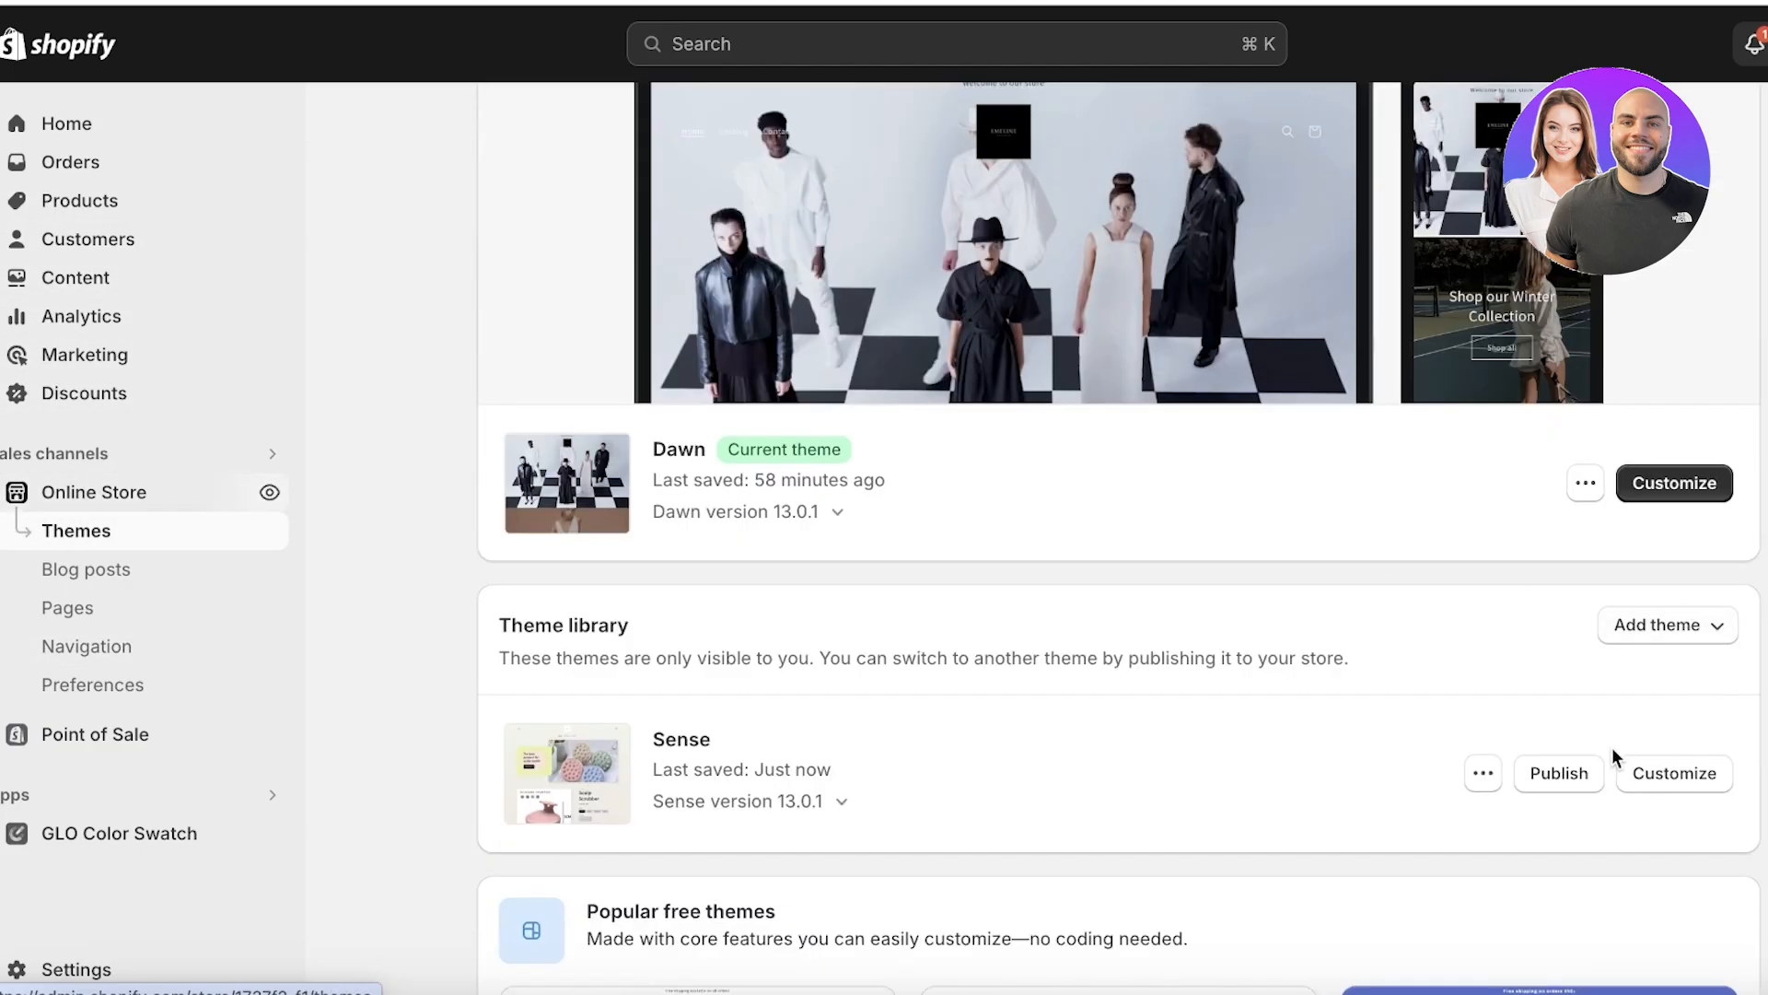
click(1483, 781)
click(1319, 394)
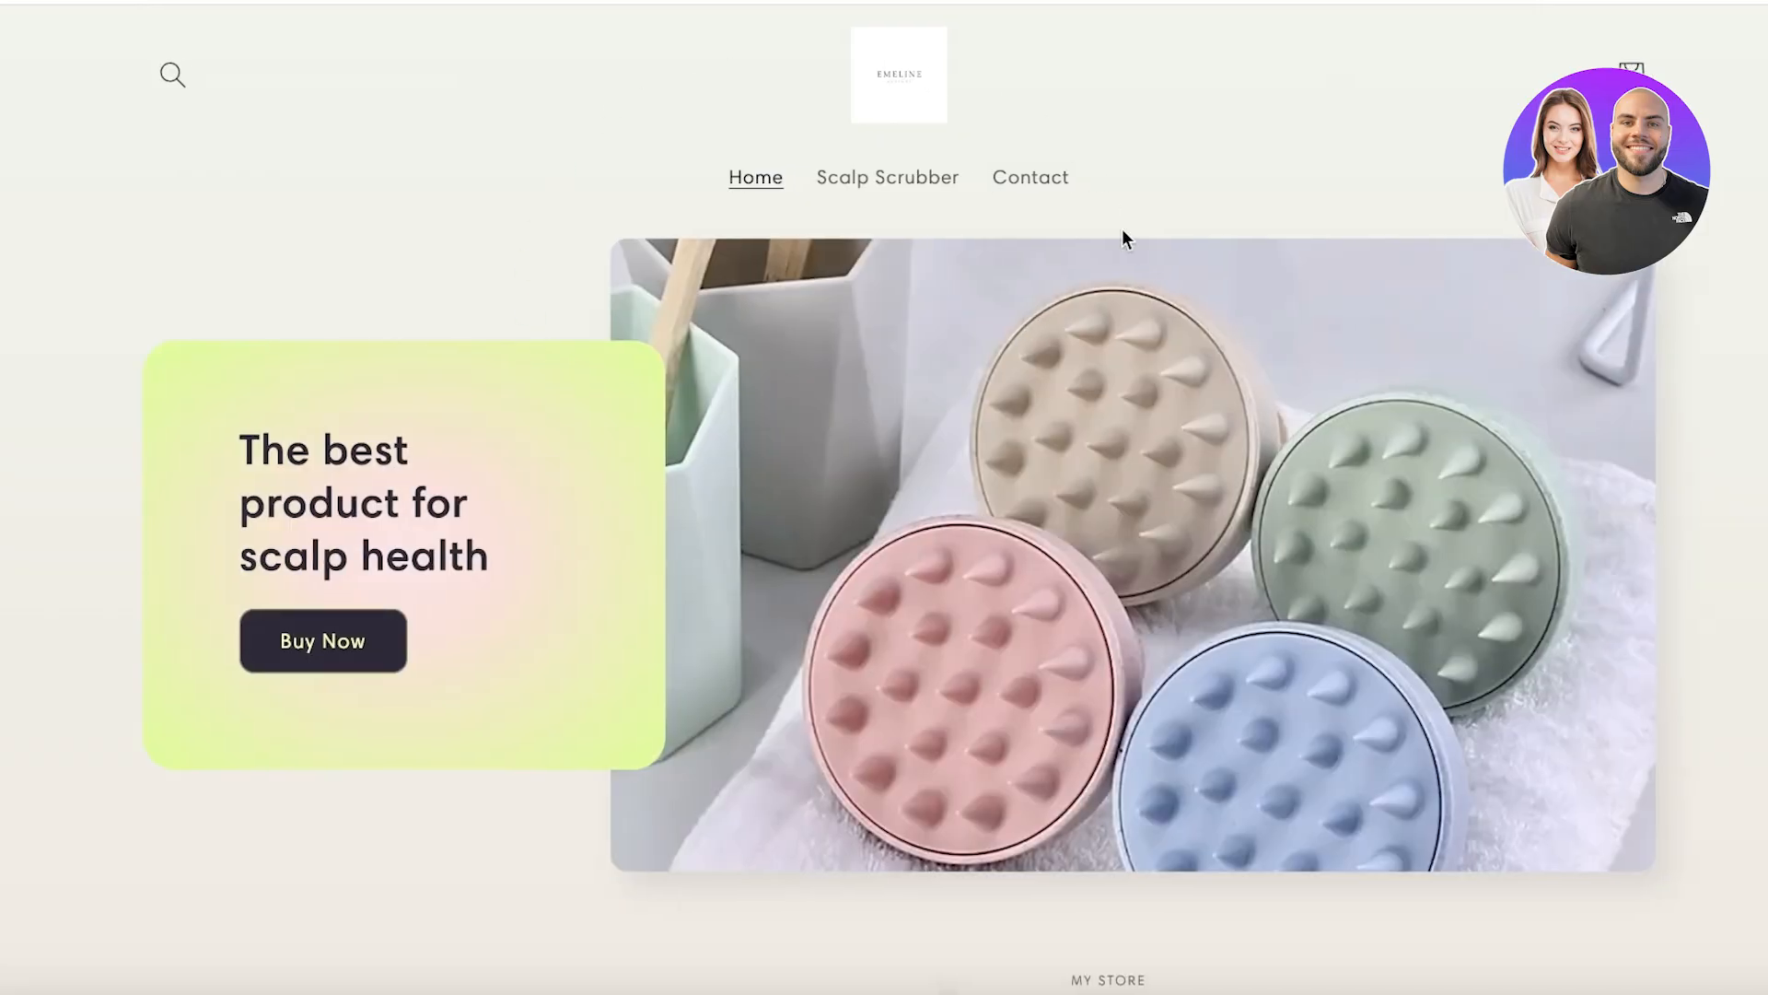
- Look over the previewed home page and enlarge the image in its featured product section
scroll(1121, 236, down, 10)
scroll(1113, 351, up, 3)
scroll(789, 332, up, 1)
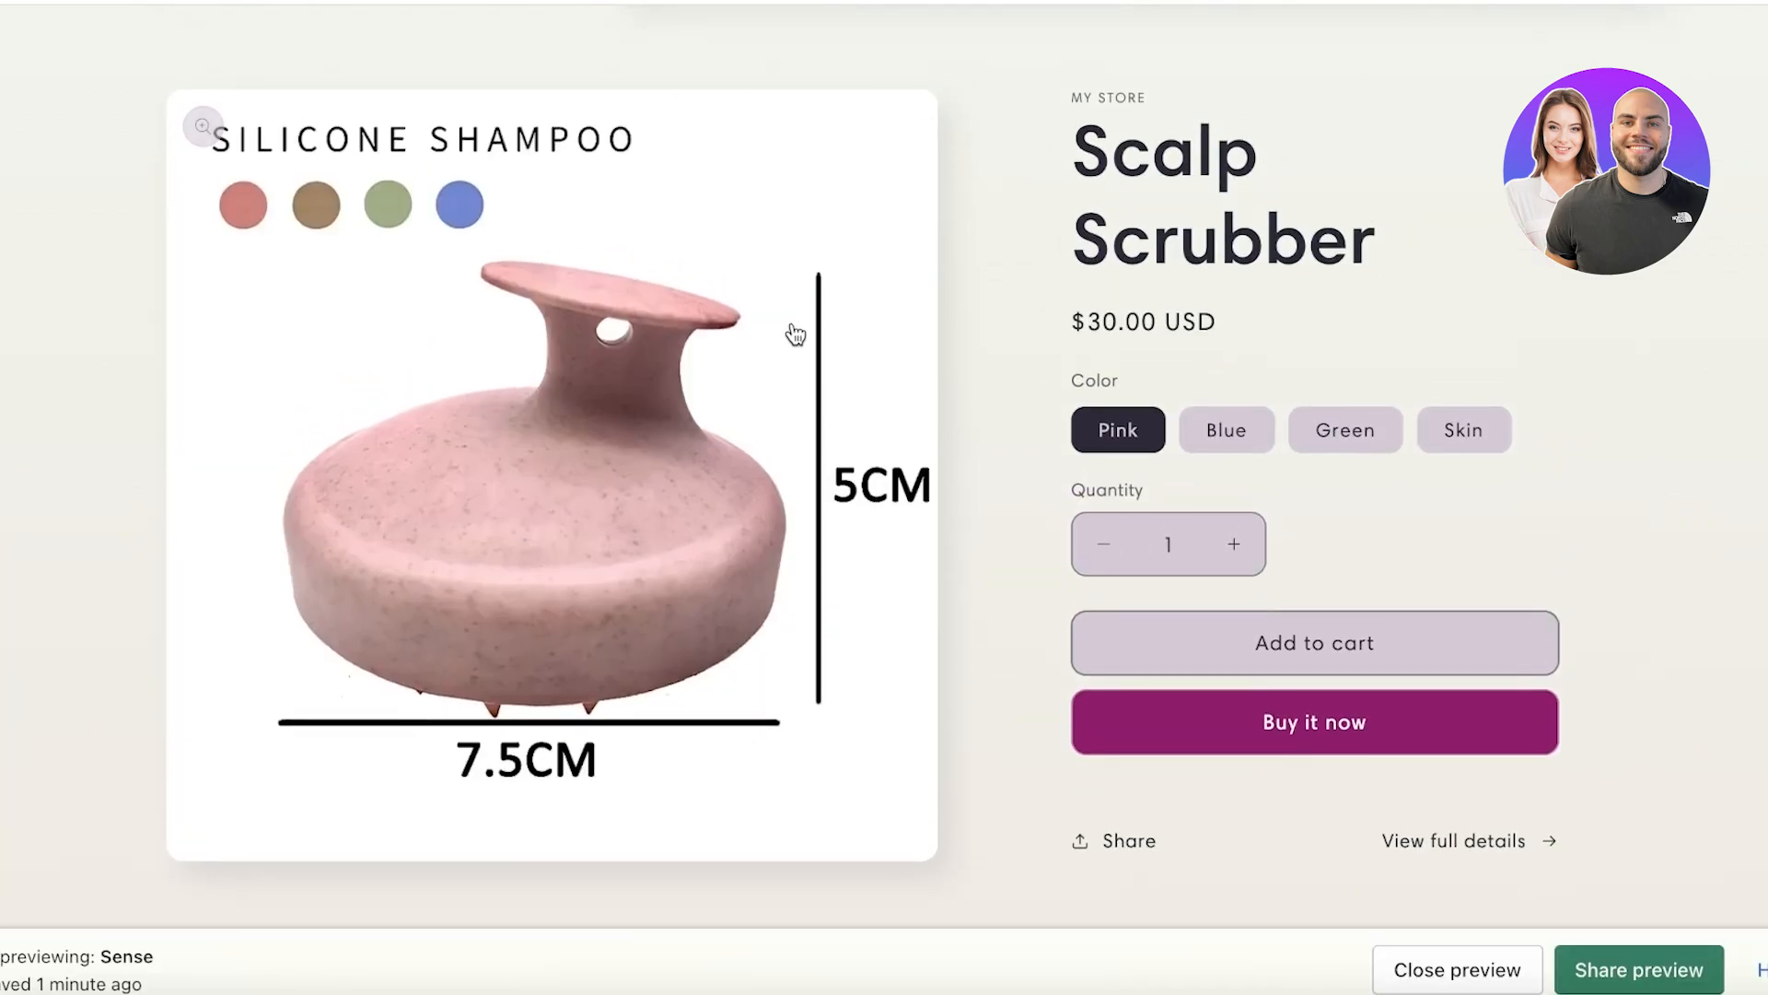
click(792, 323)
key(Escape)
scroll(1127, 442, up, 6)
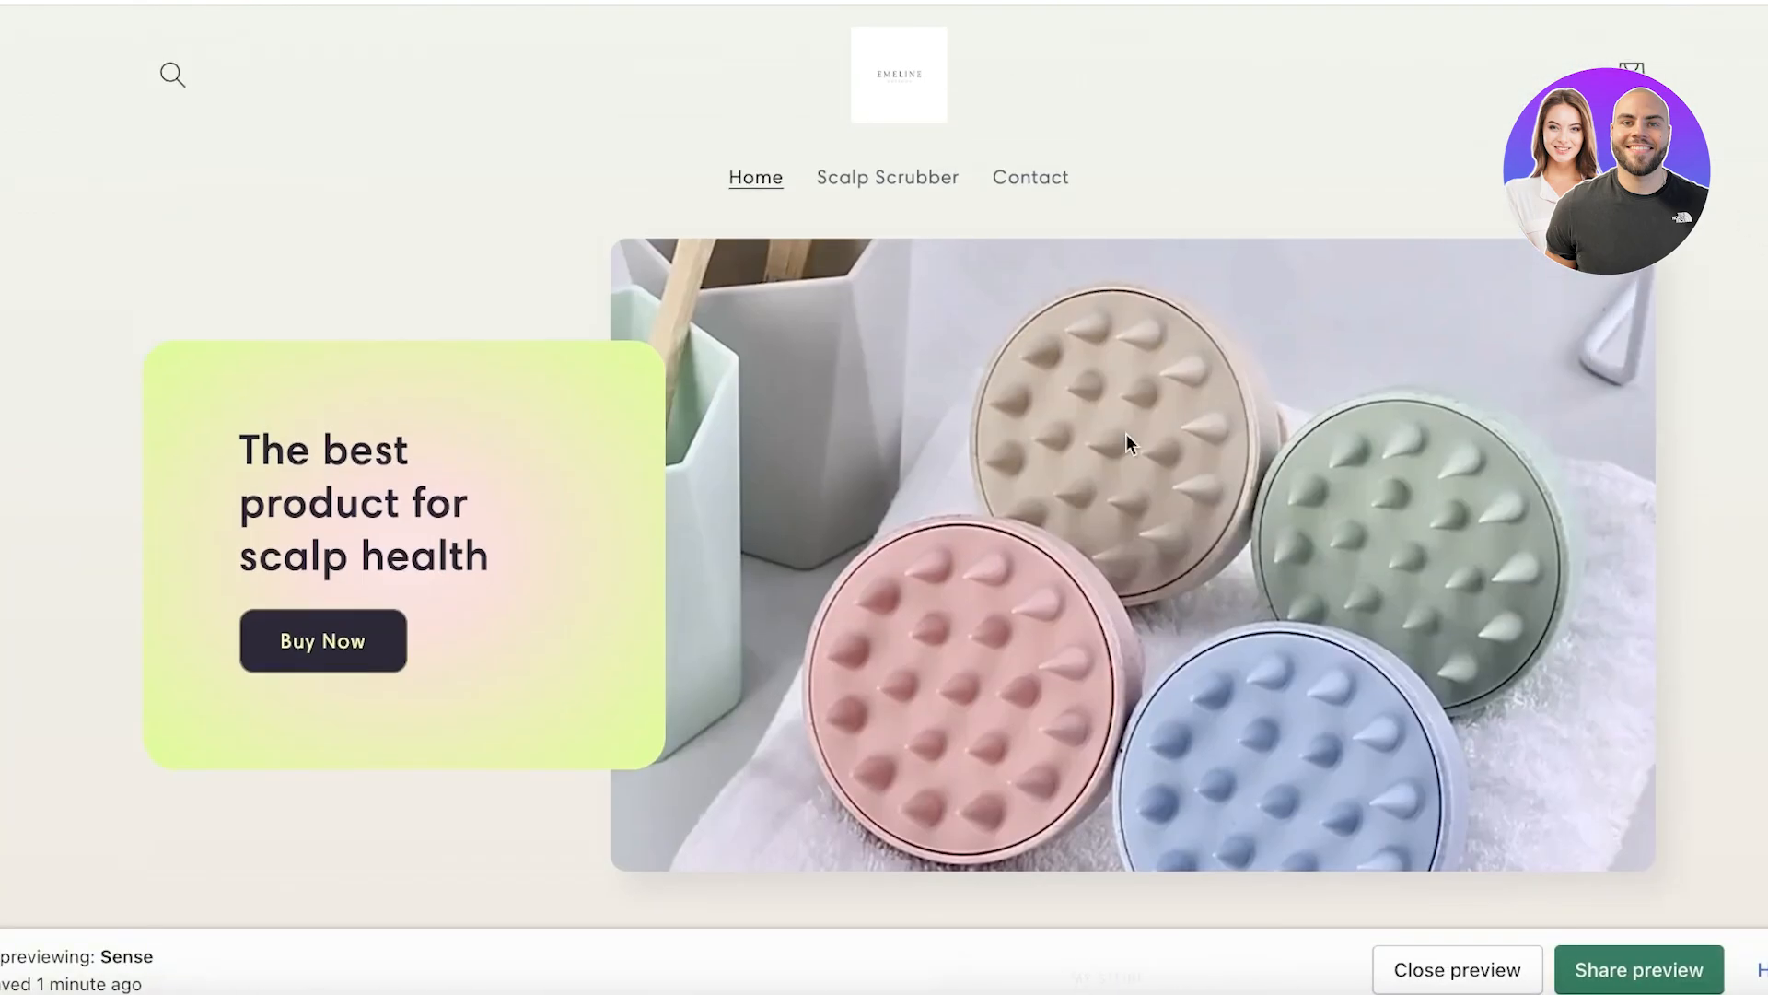
- Follow the banner's Buy Now link to the product page and try the Blue, Green and Skin color variants
click(350, 637)
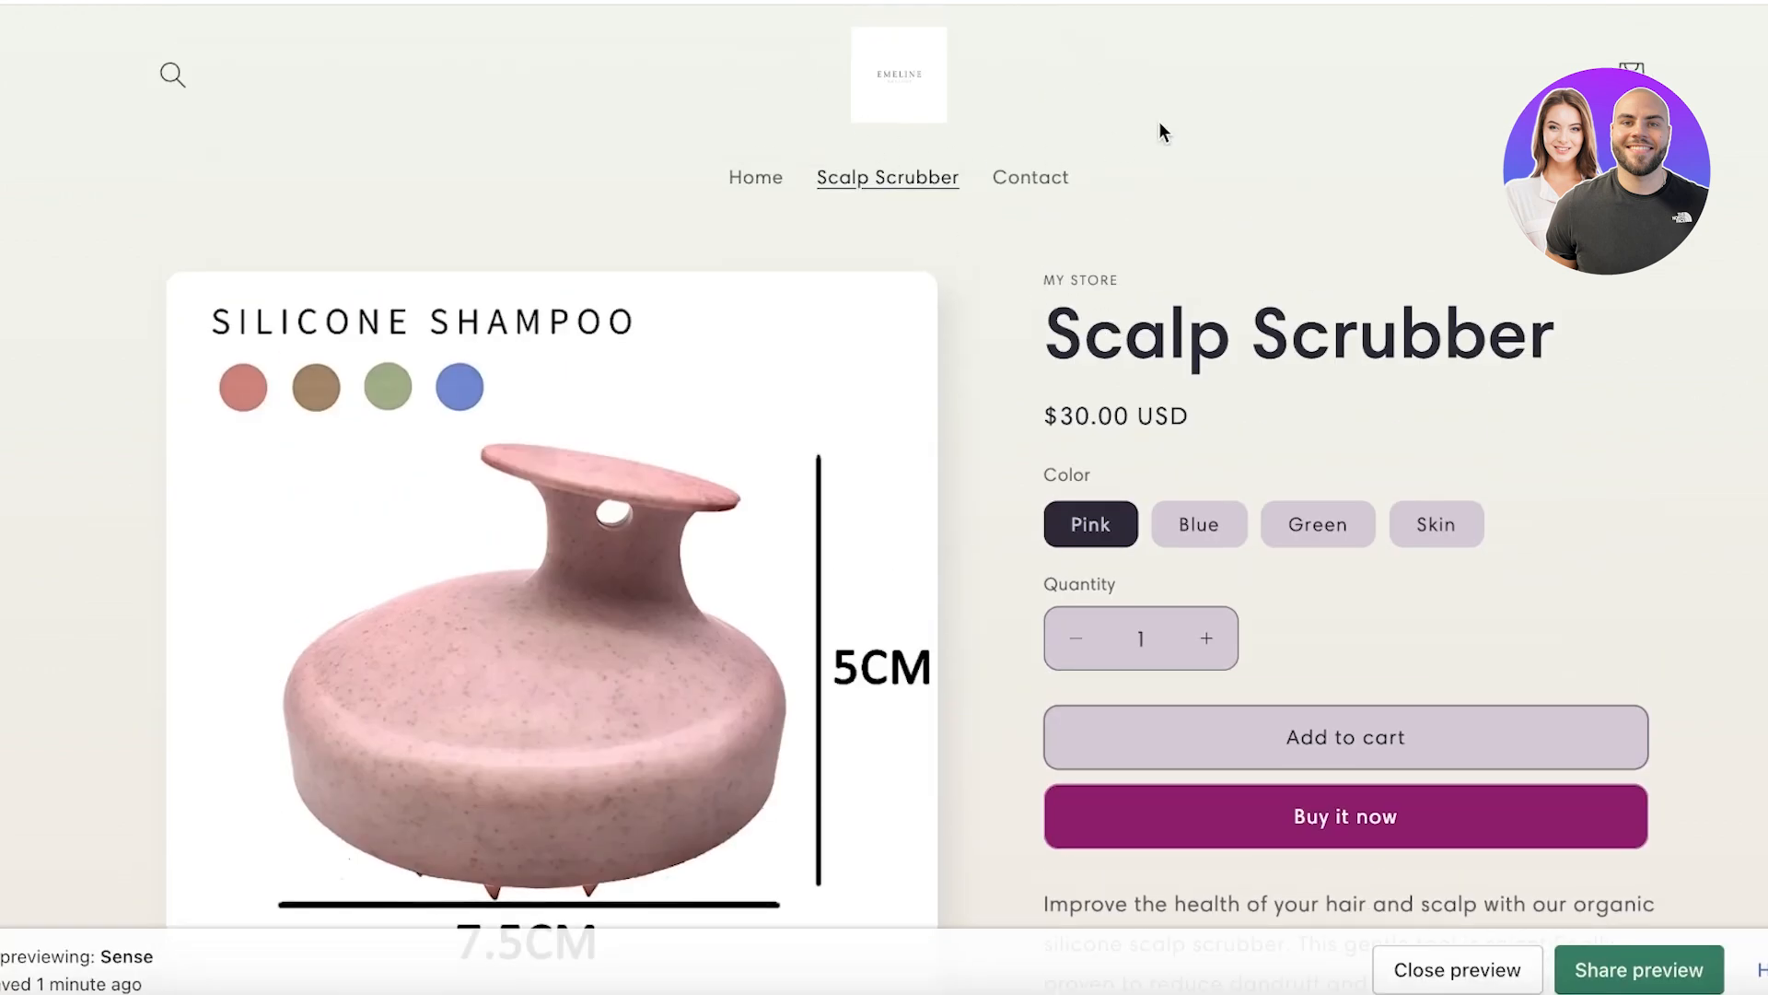
scroll(1035, 210, down, 3)
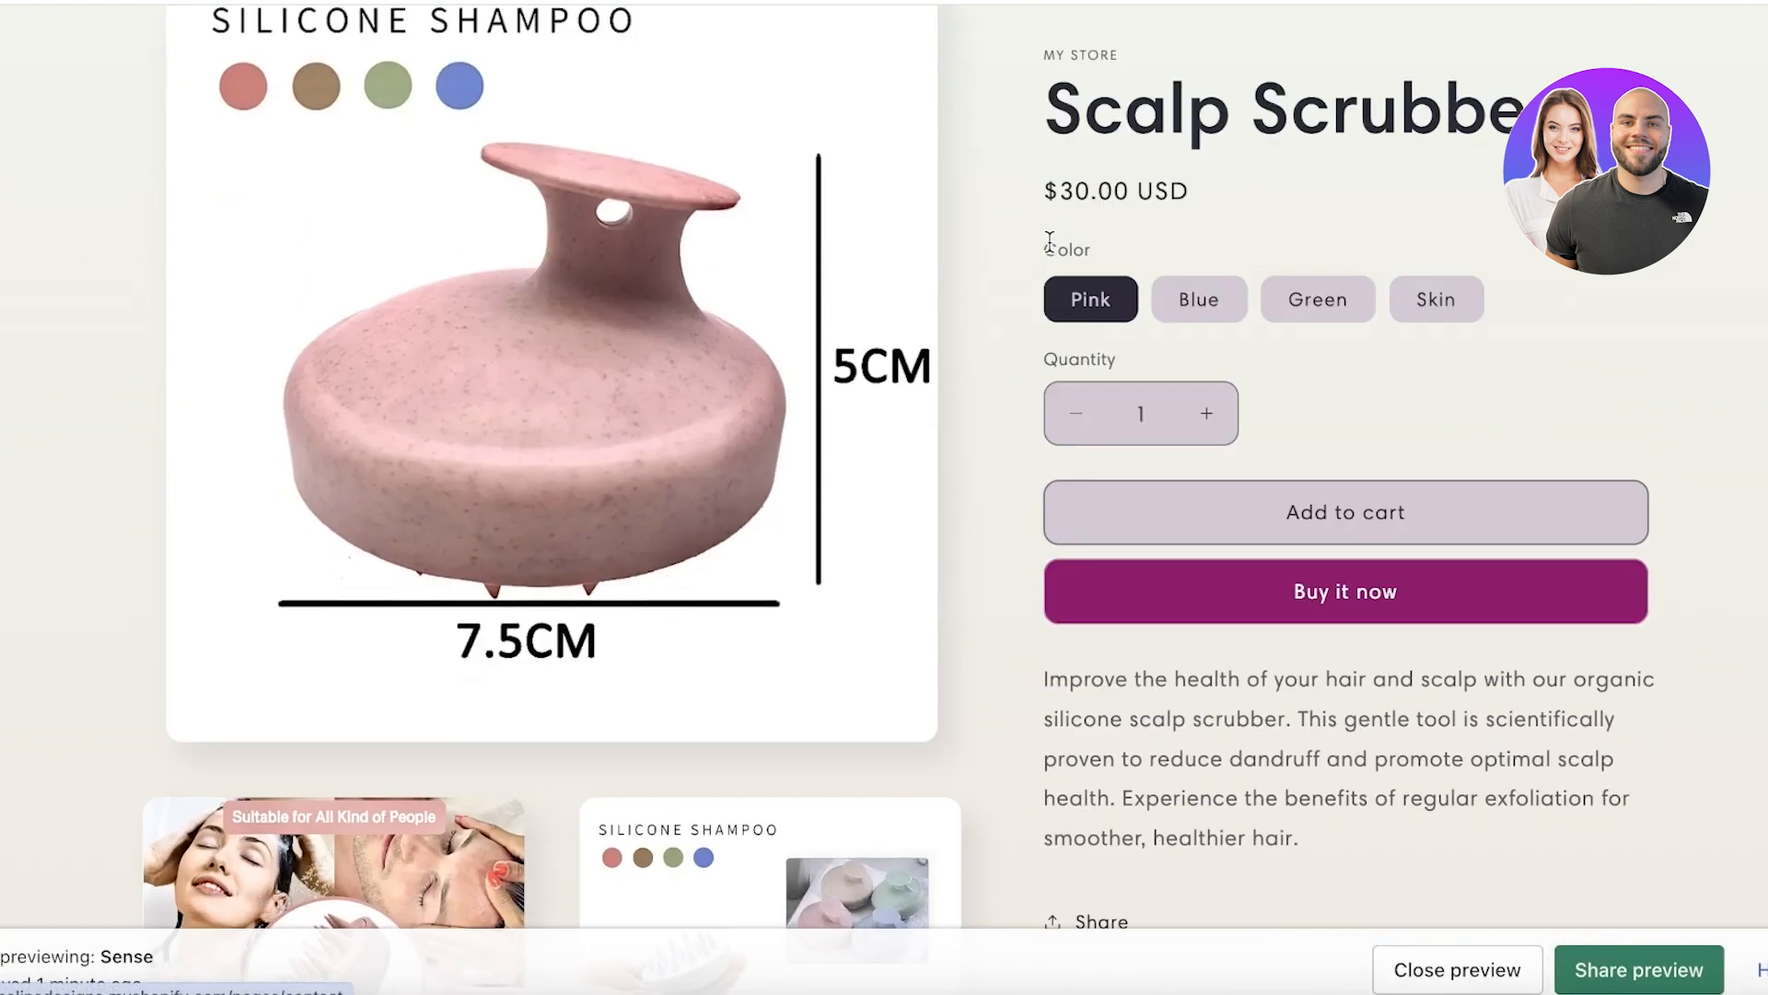
click(1195, 295)
click(1304, 310)
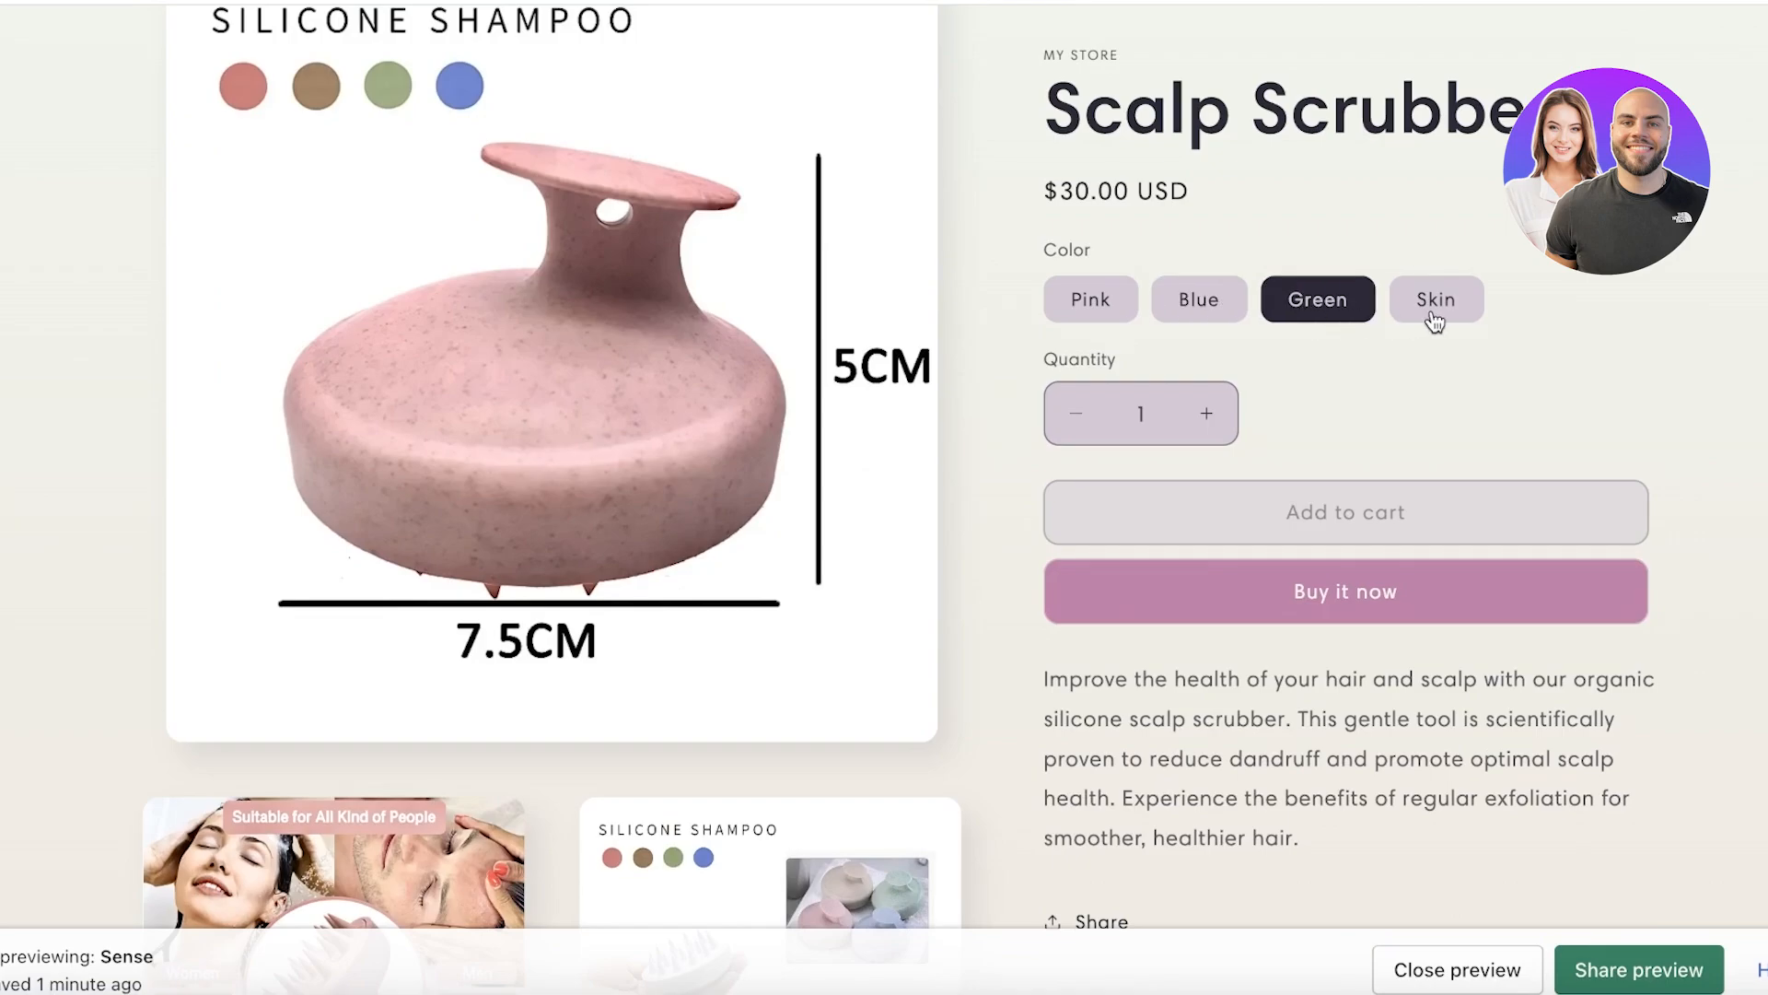
click(1428, 320)
scroll(1068, 357, up, 3)
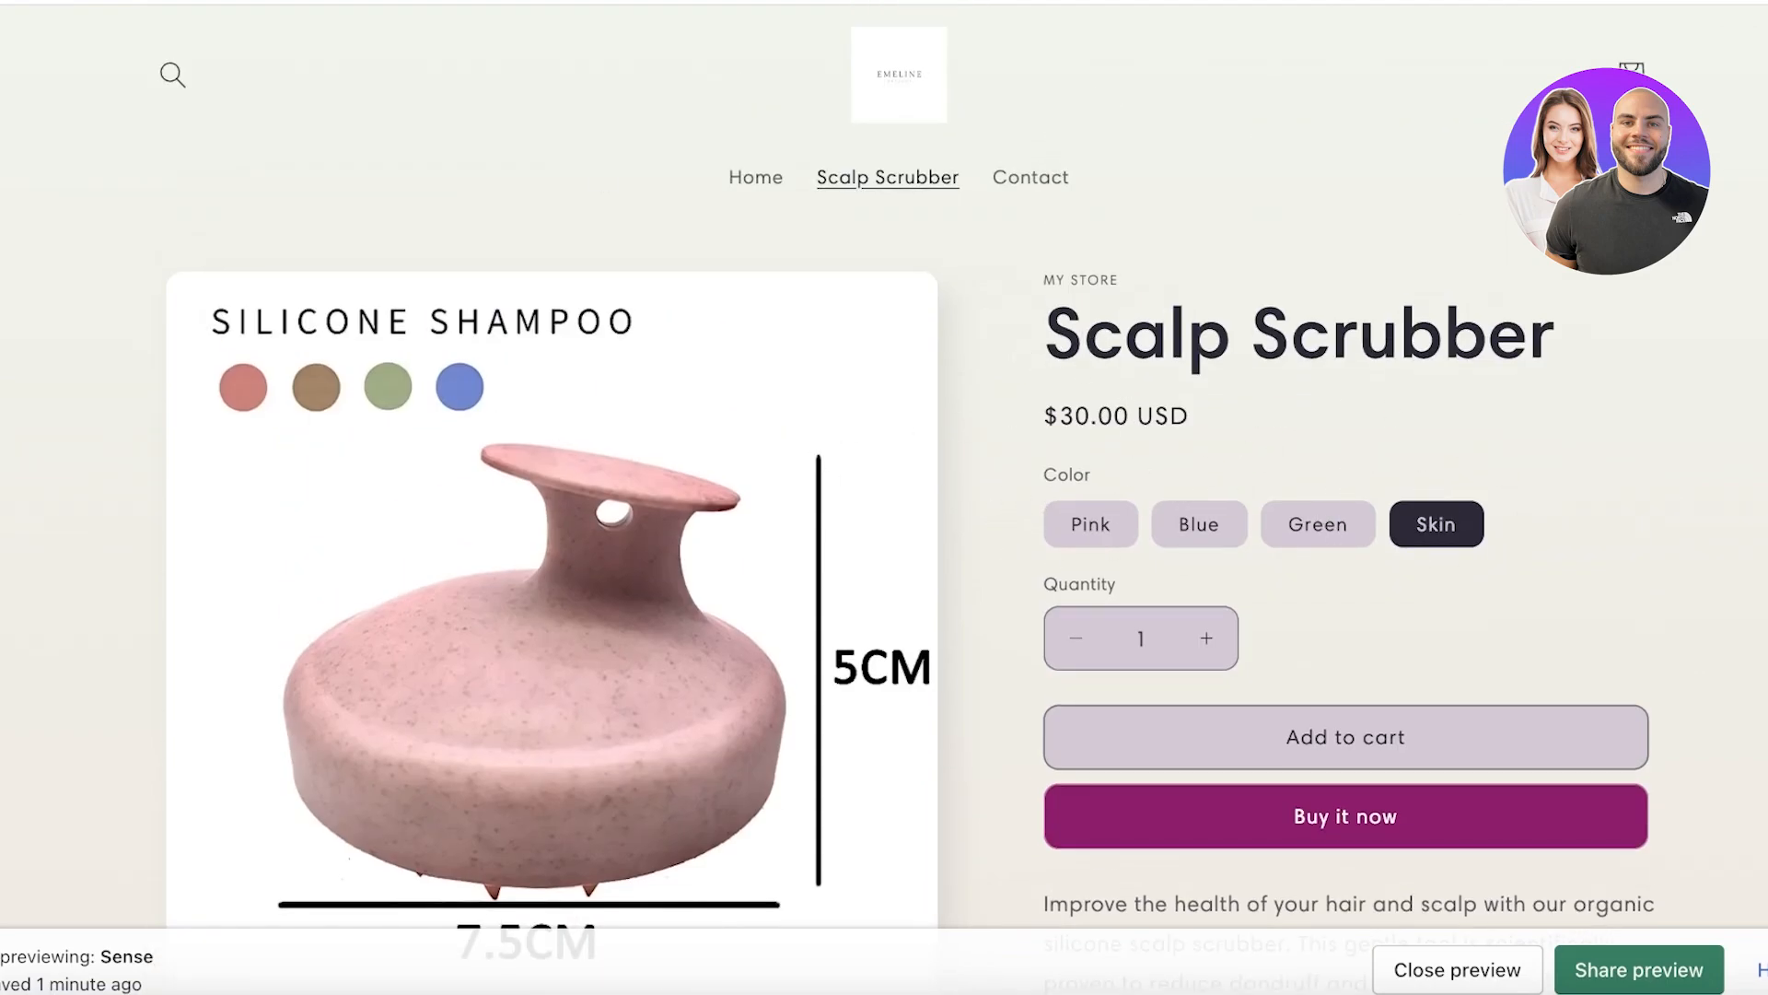
- Return to the store admin and open the Shopify App Store from the apps and sales channels settings
click(276, 2)
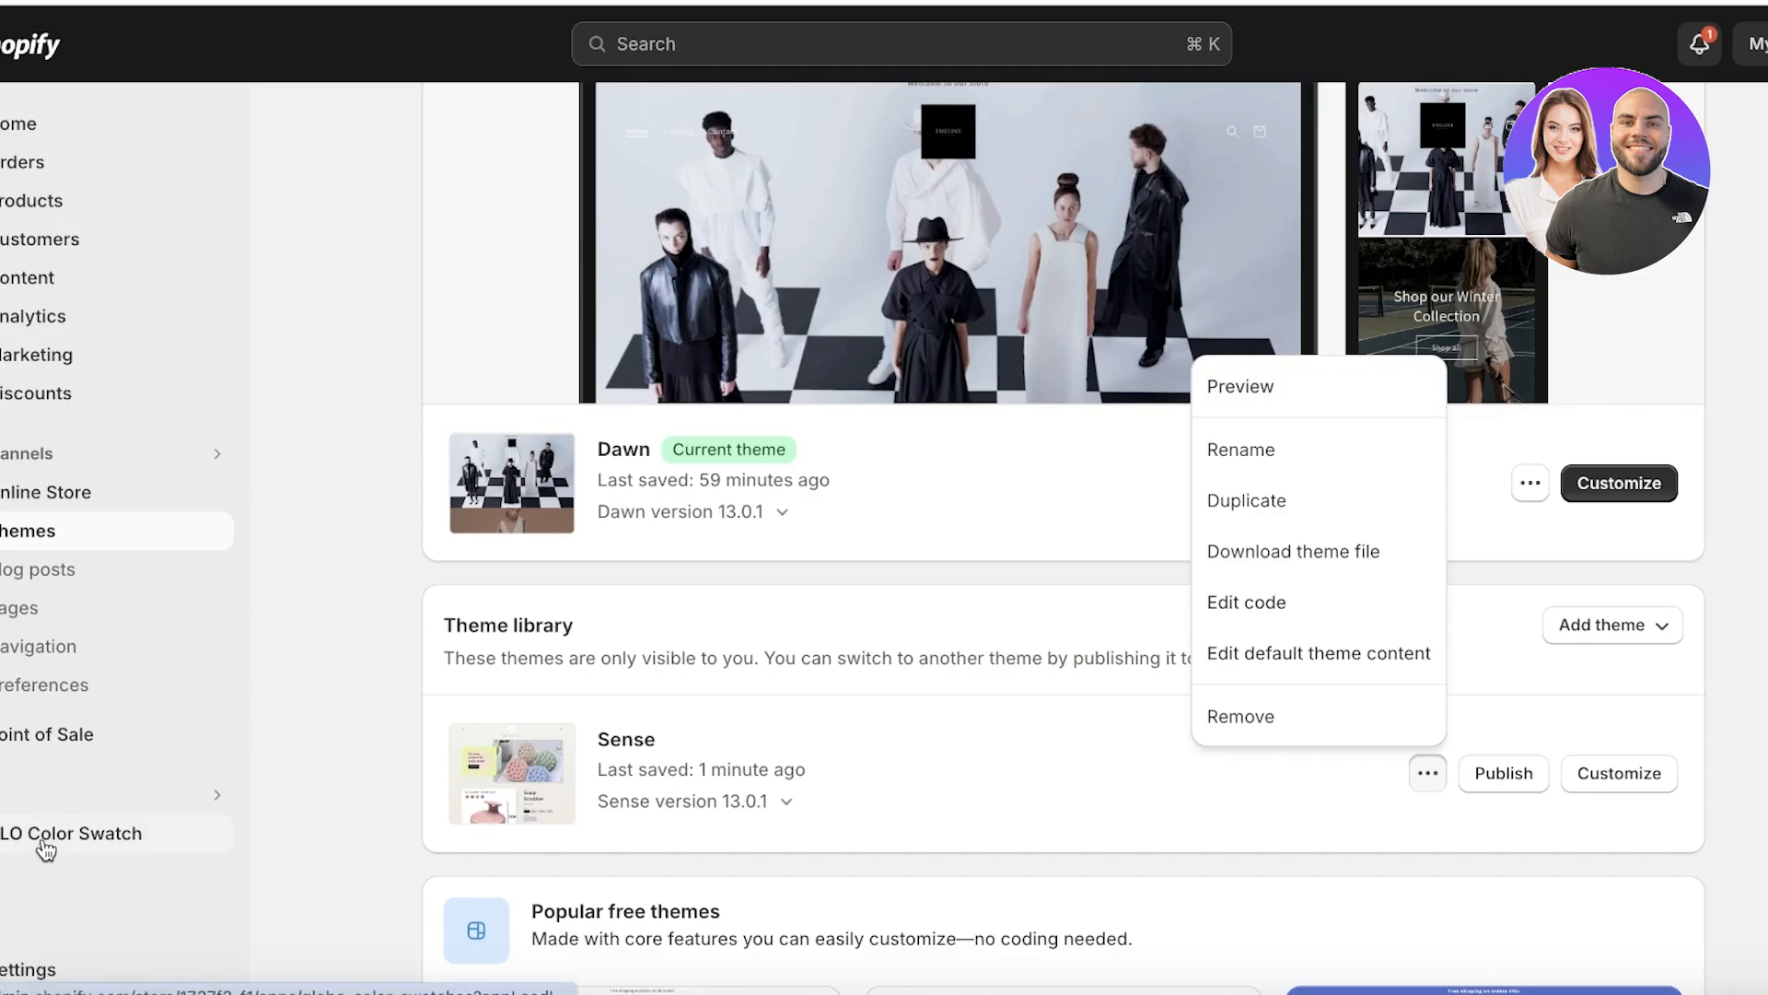
click(32, 967)
click(354, 852)
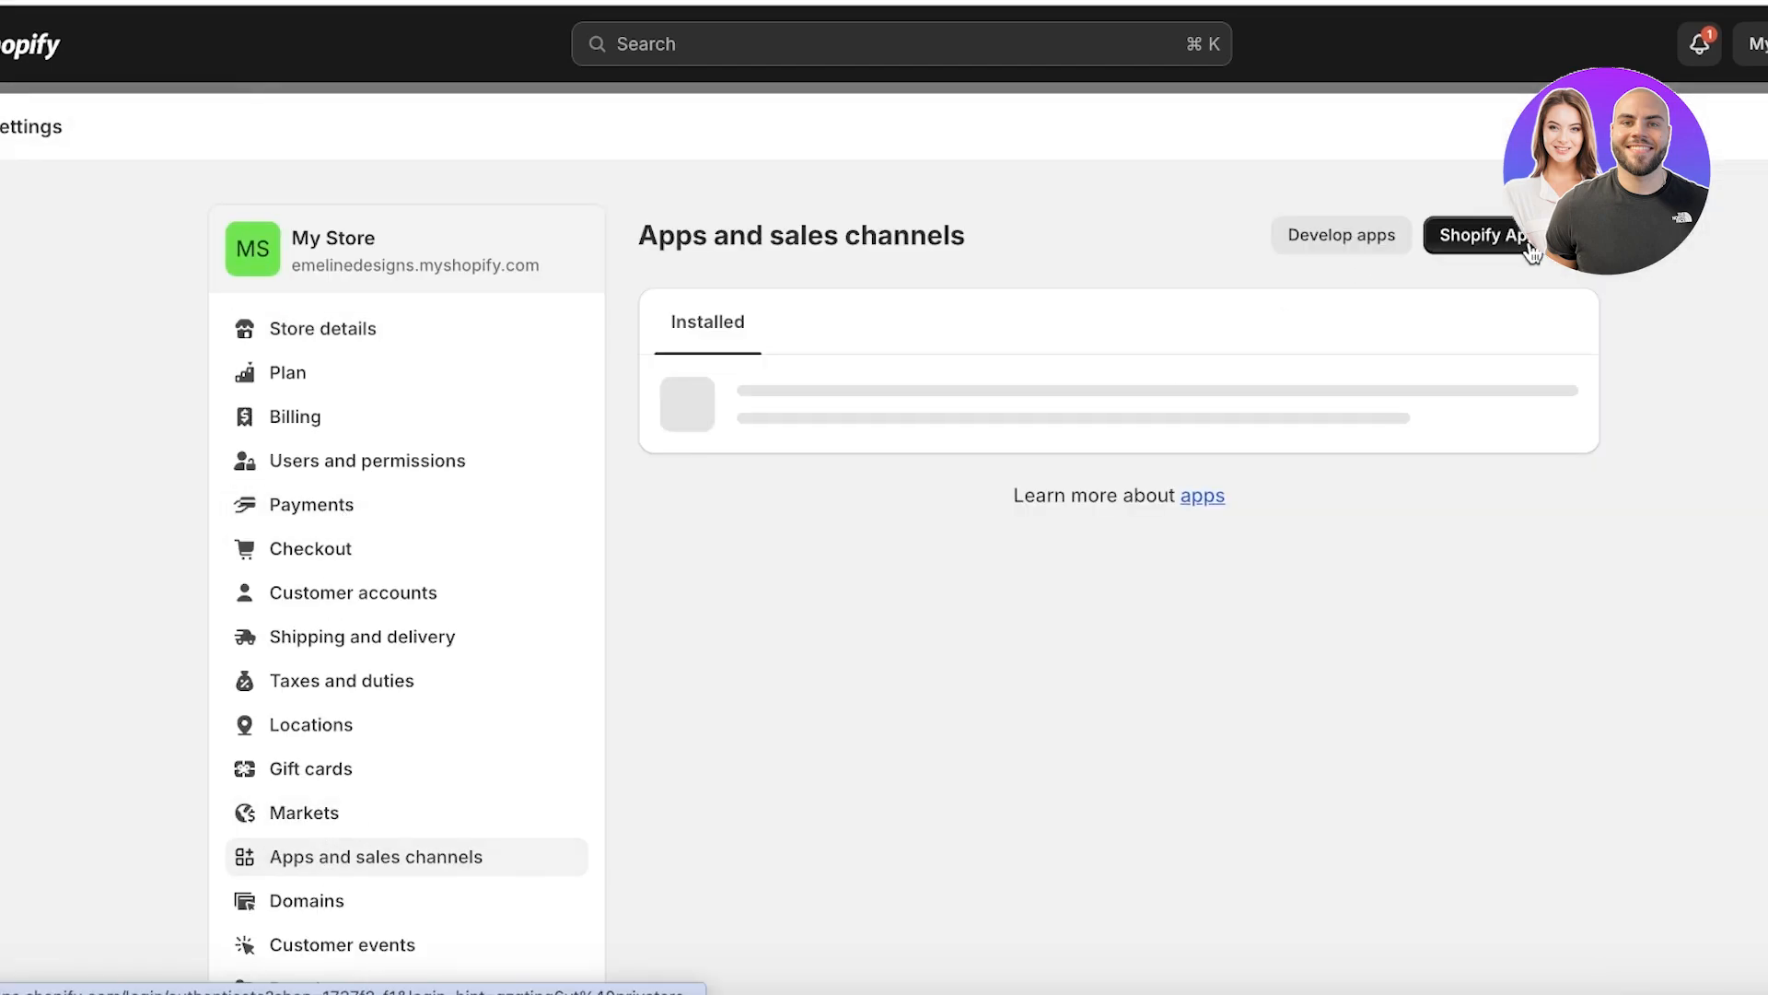
click(1529, 241)
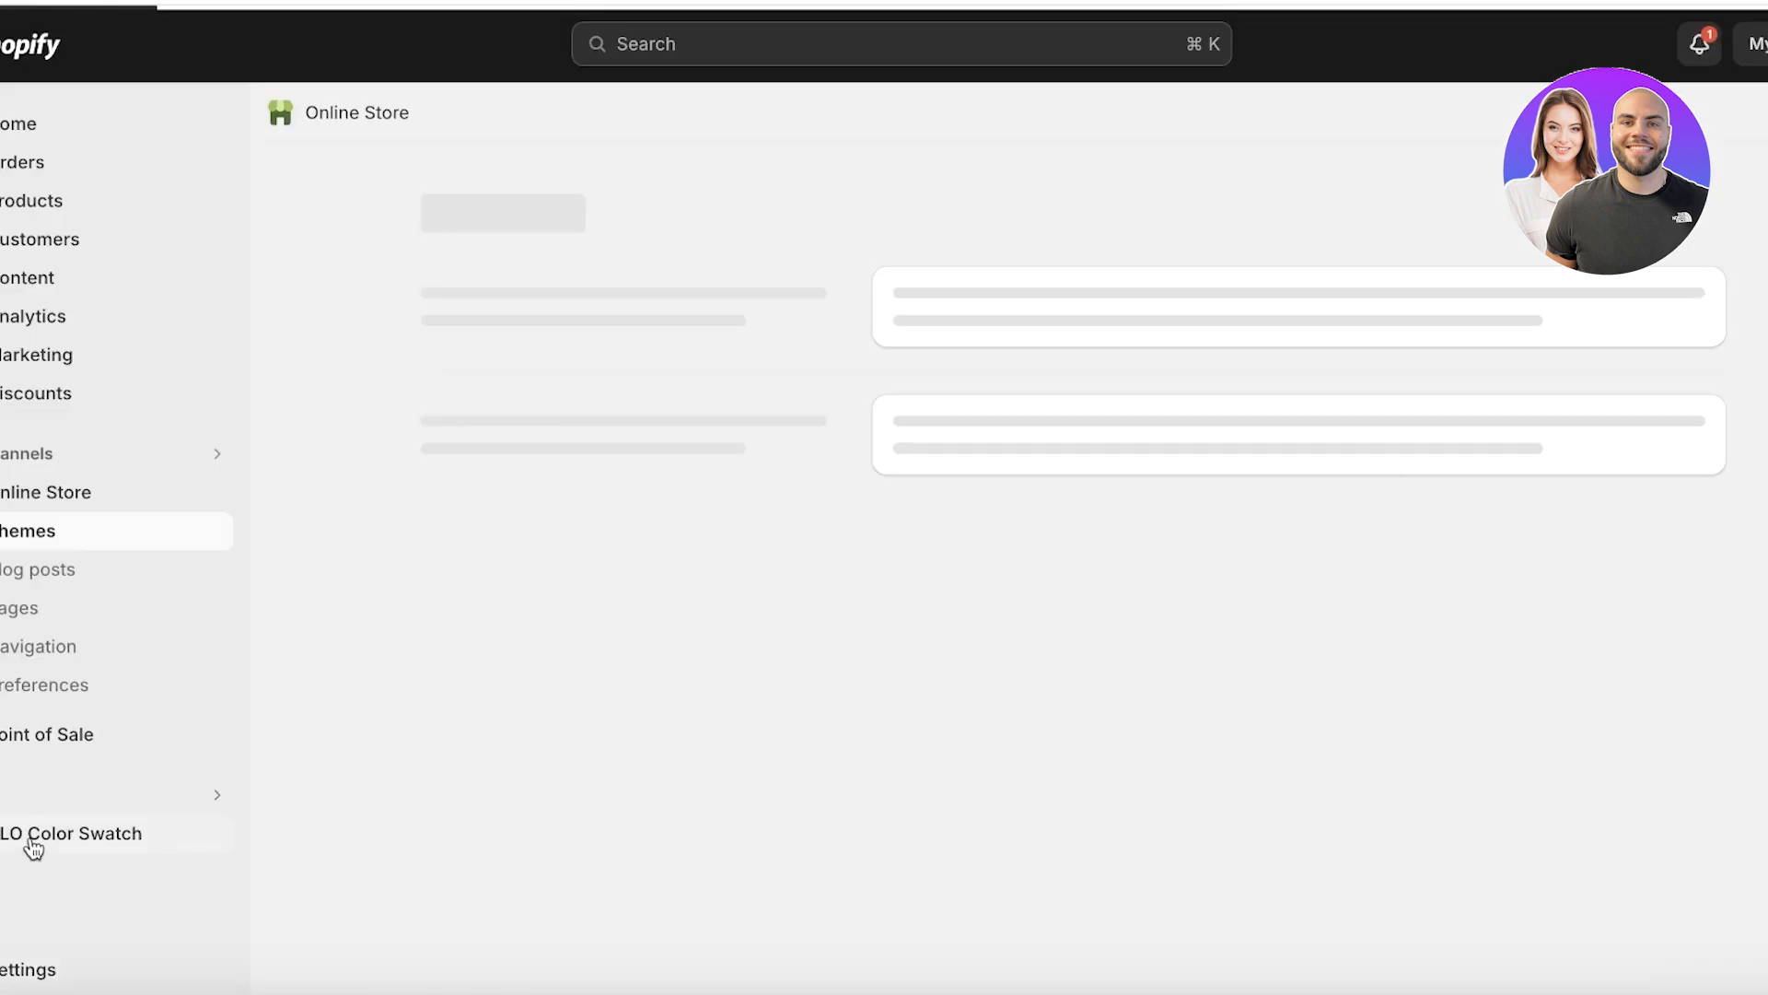
- Open the GLO Color Swatch app and keep Color or custom image swatch as the Color option's display style
click(33, 843)
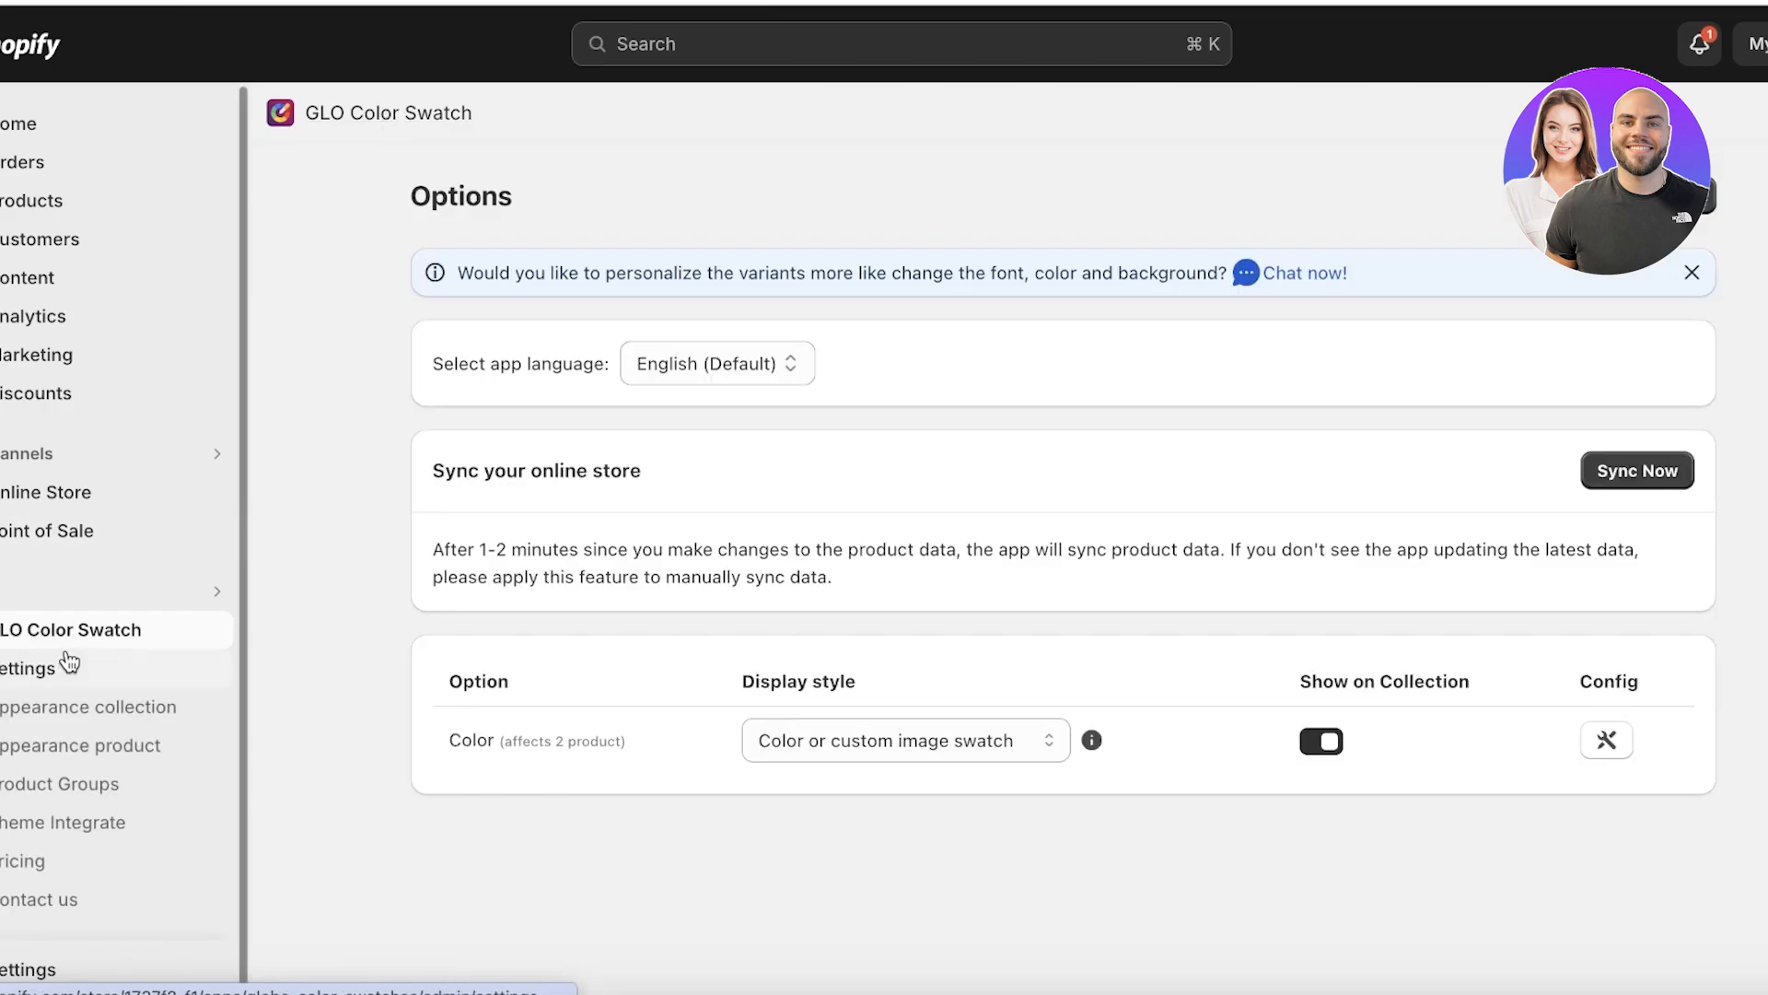
click(852, 741)
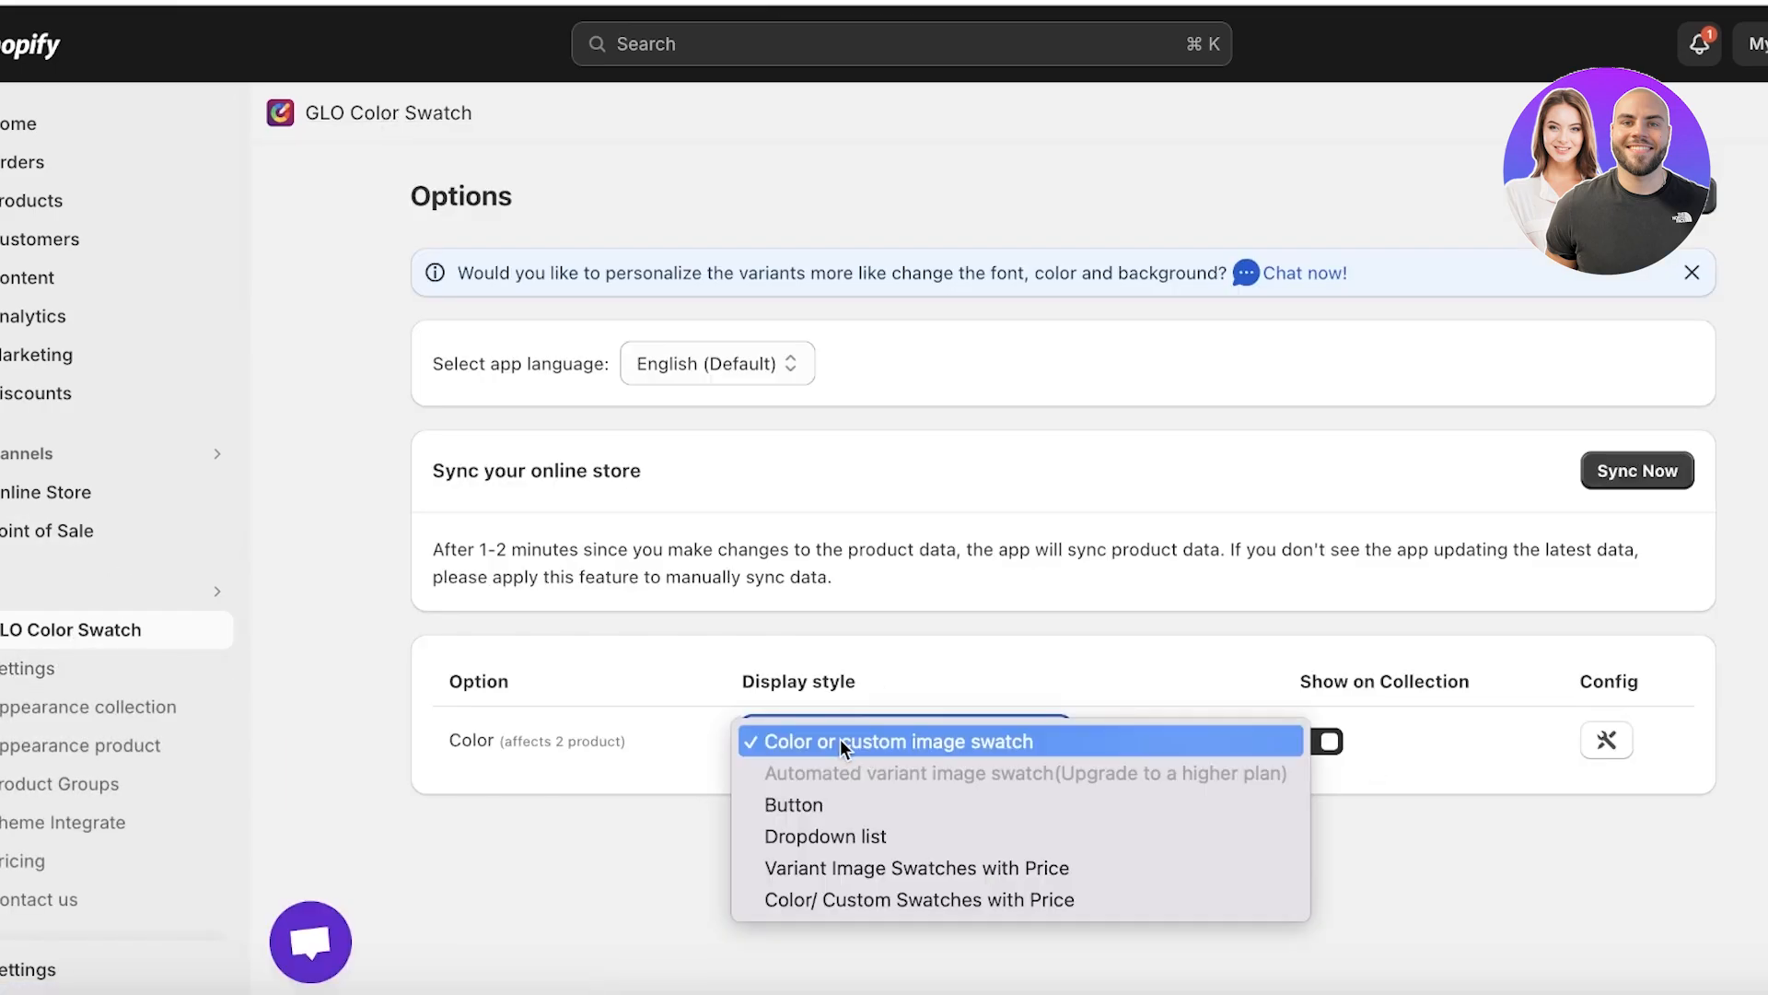
click(839, 739)
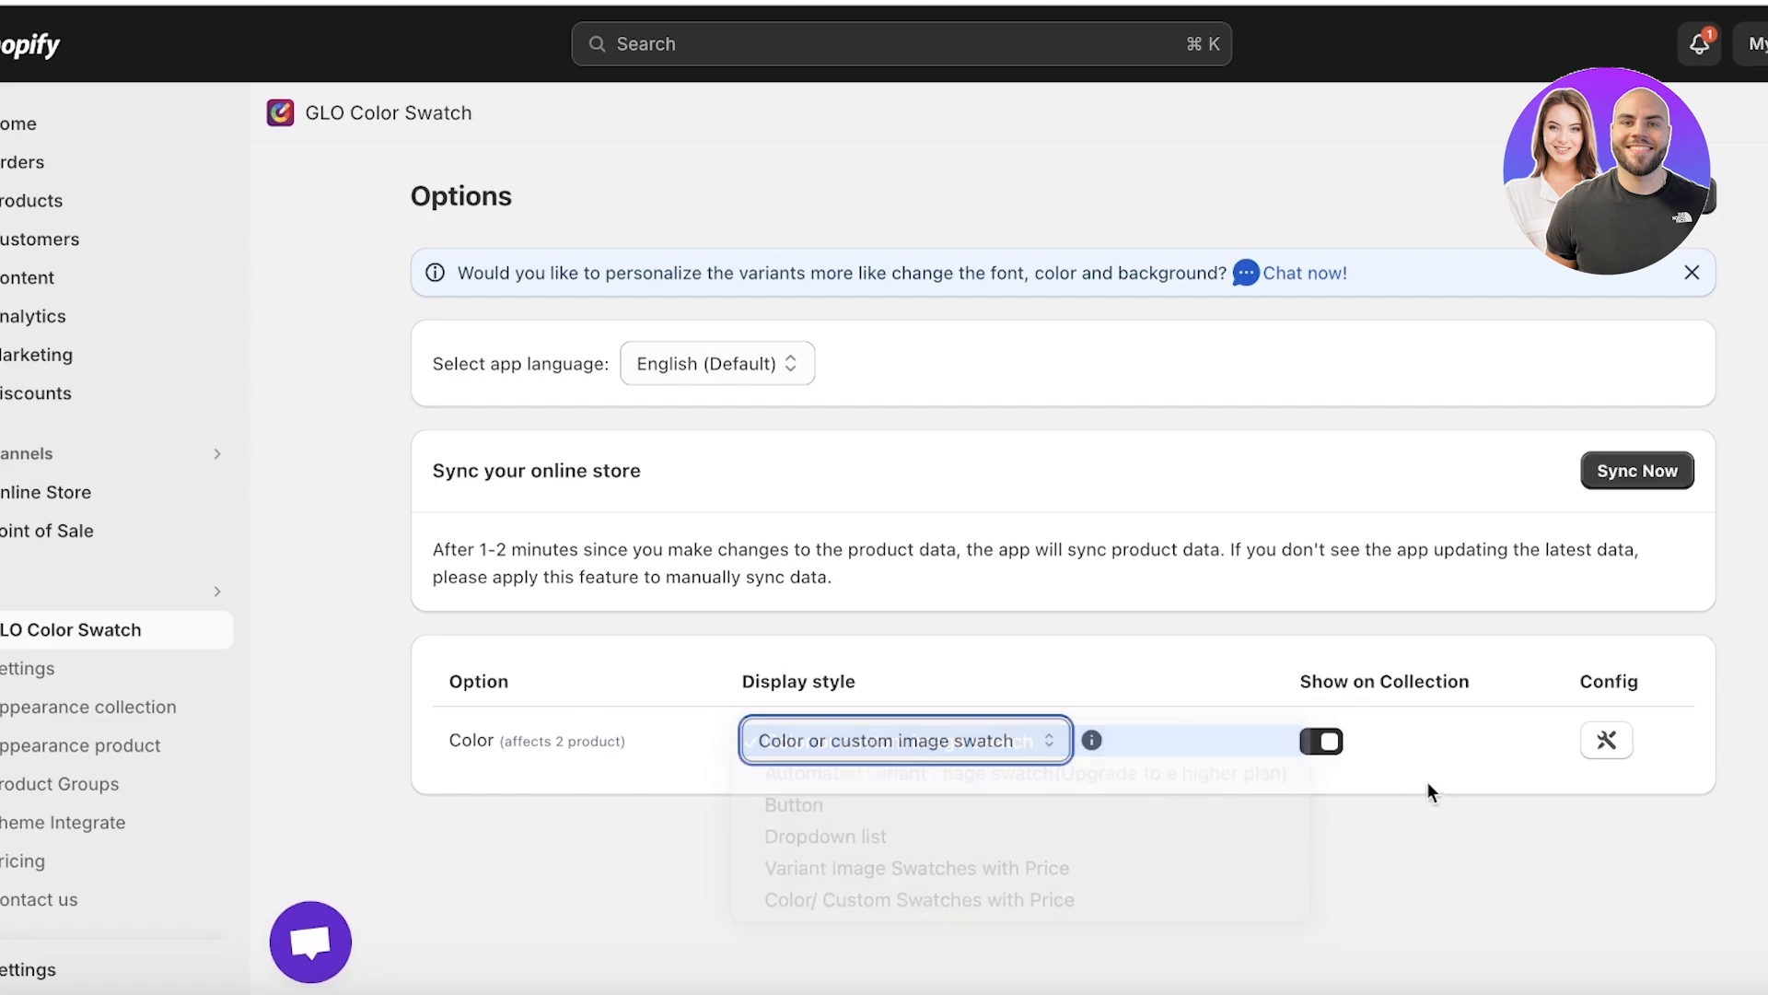
- Check the Color option's list of swatches and sync the online store's product data with the app
click(1613, 738)
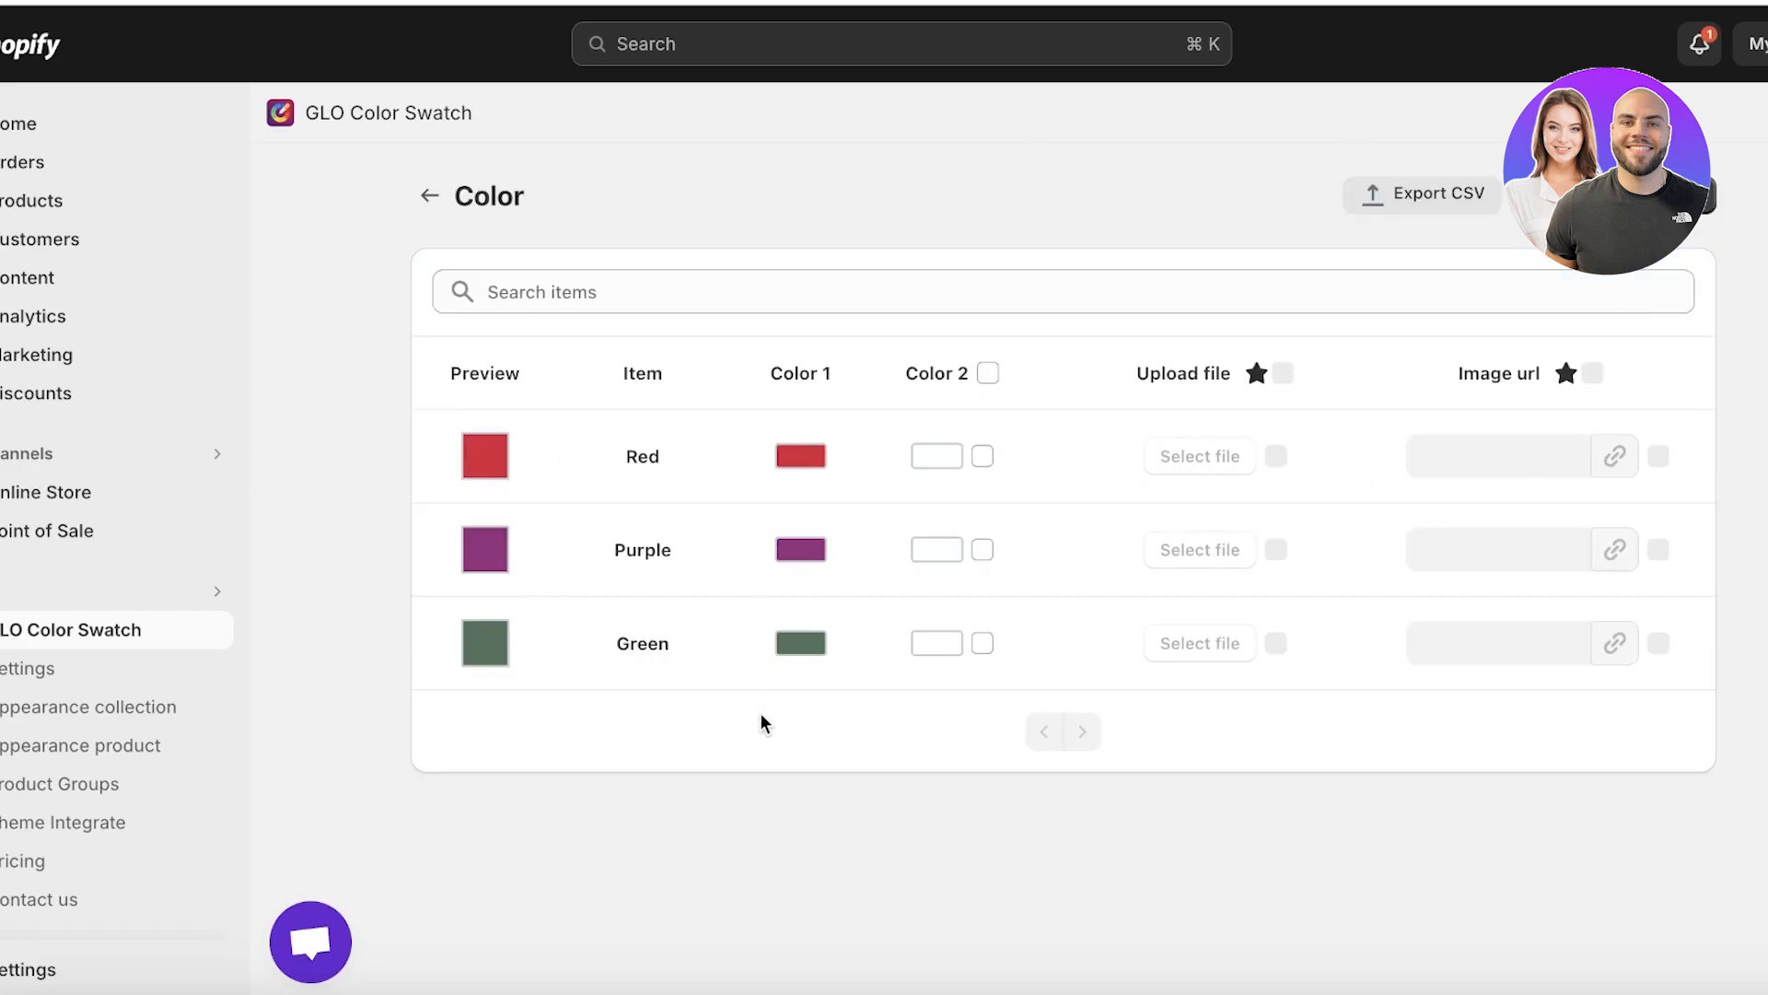
click(429, 195)
click(1597, 471)
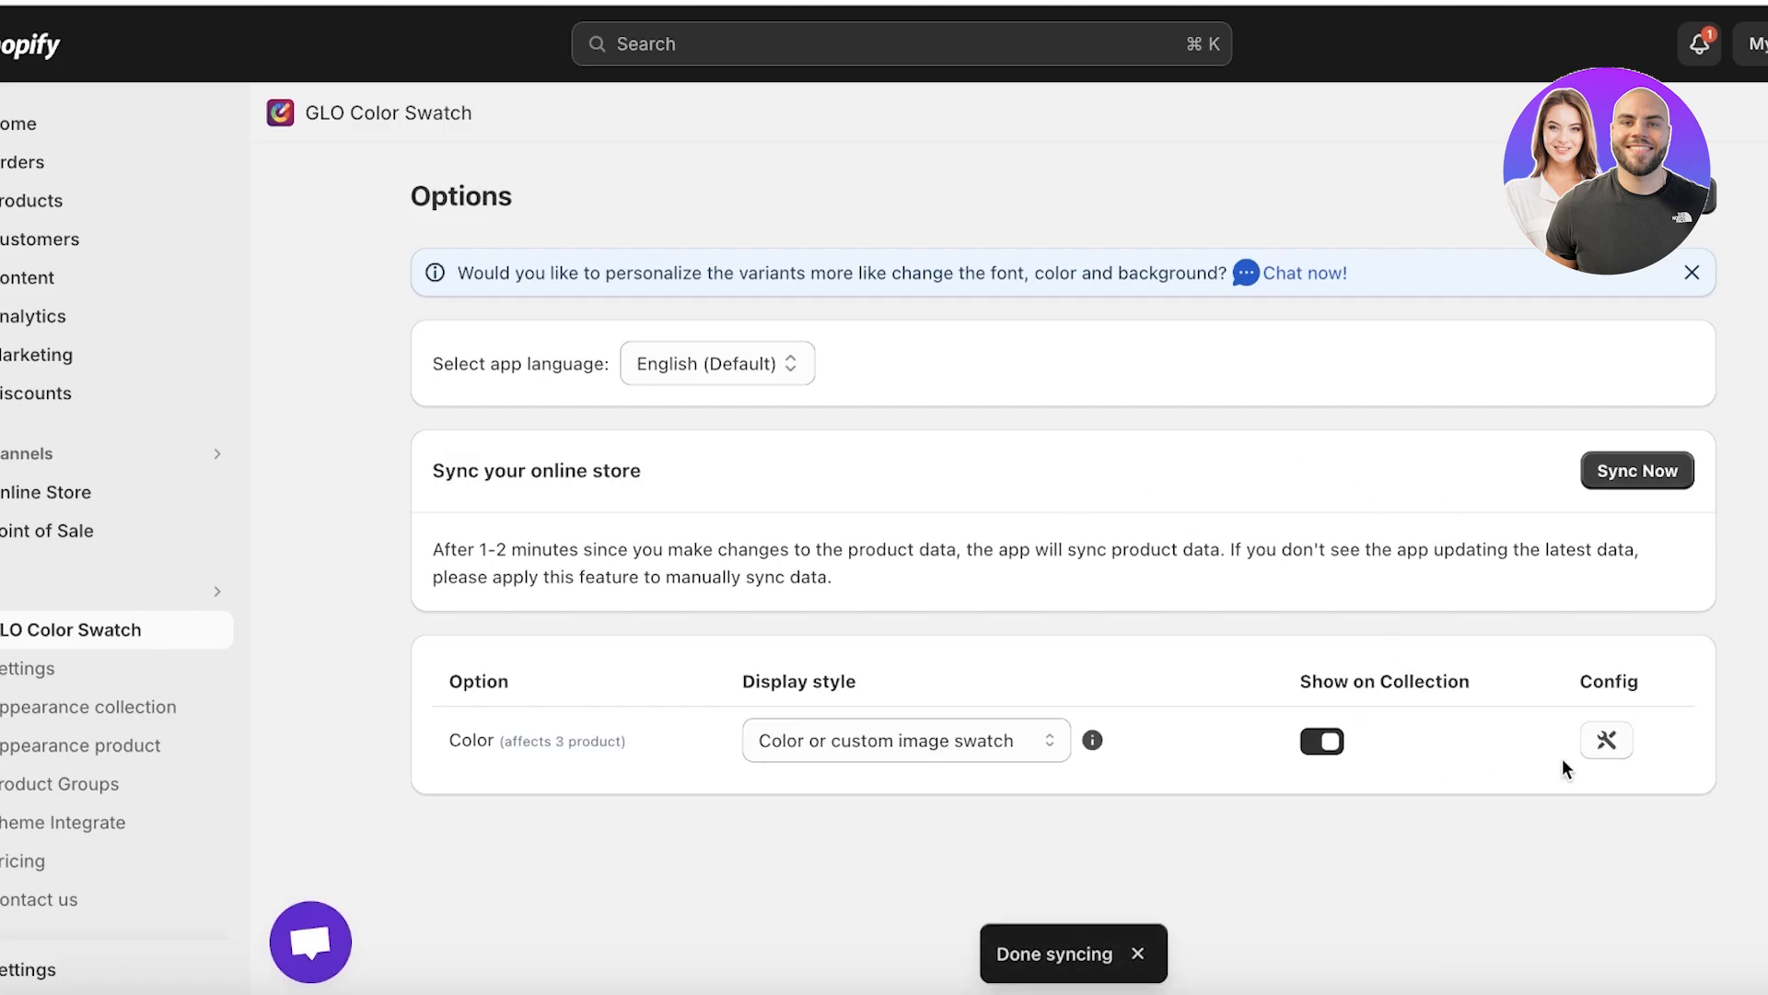
- Reopen the Color option's configuration and set Color 1 of the Pink item to a medium pink
click(1608, 738)
scroll(515, 691, down, 1)
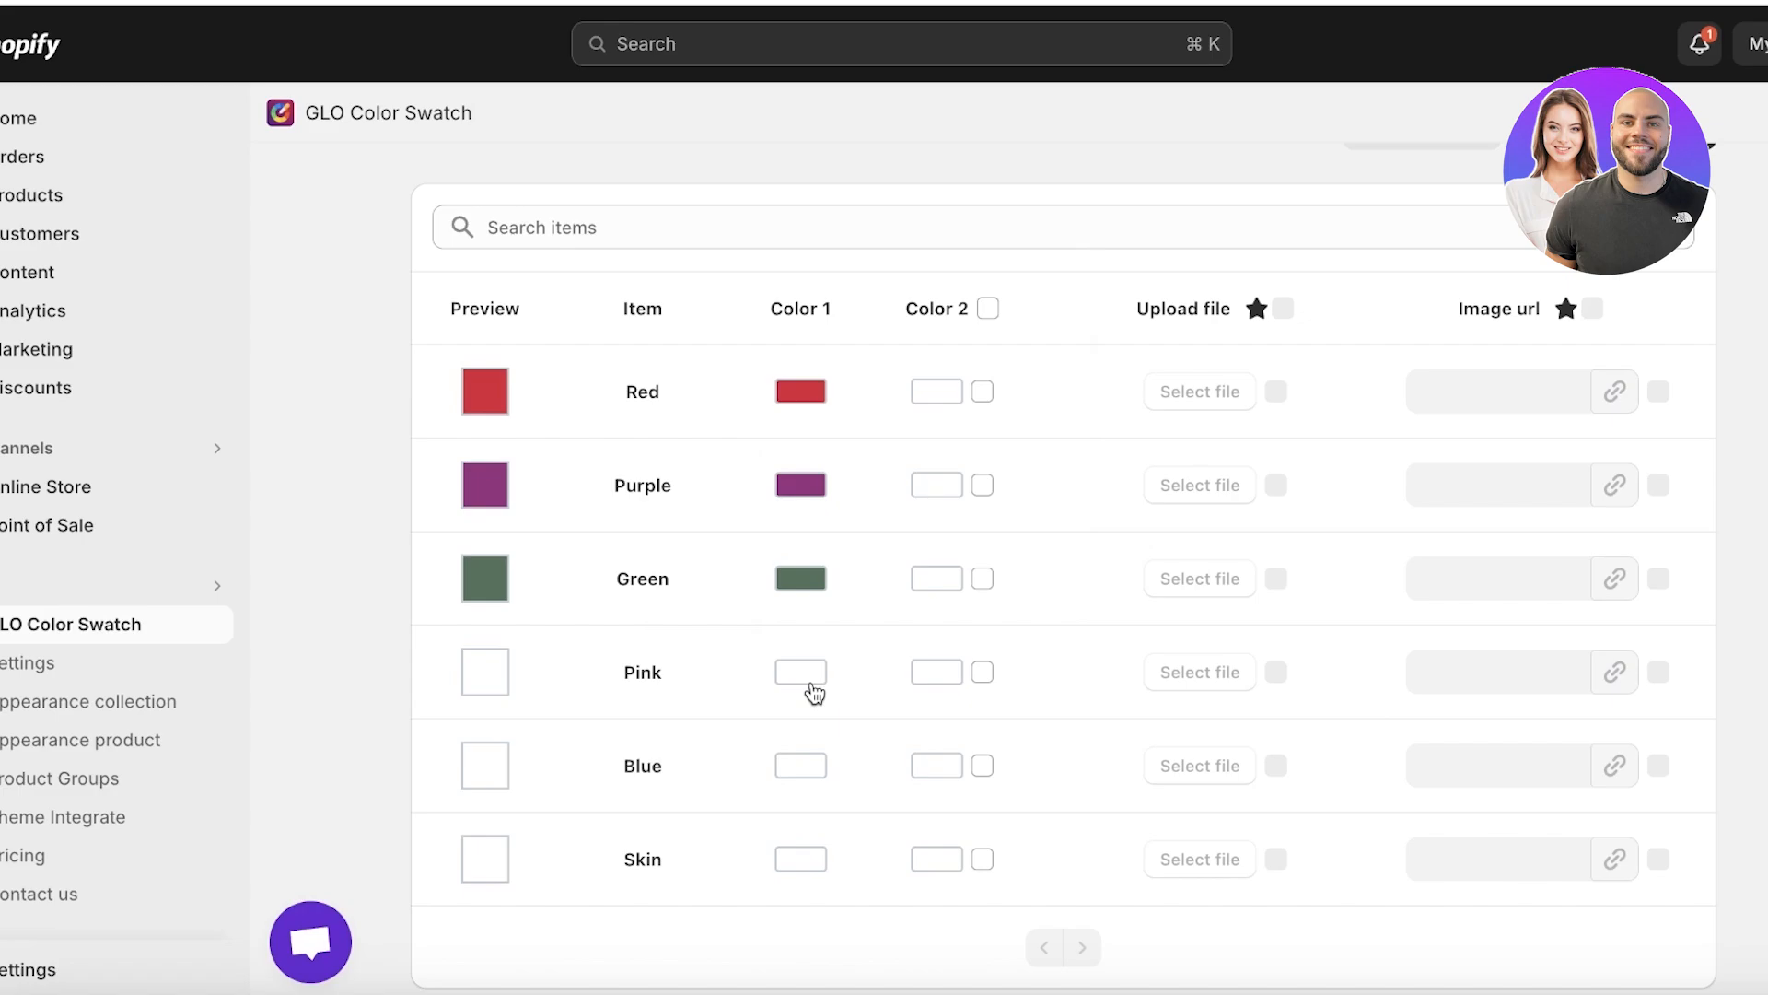
click(811, 674)
click(853, 339)
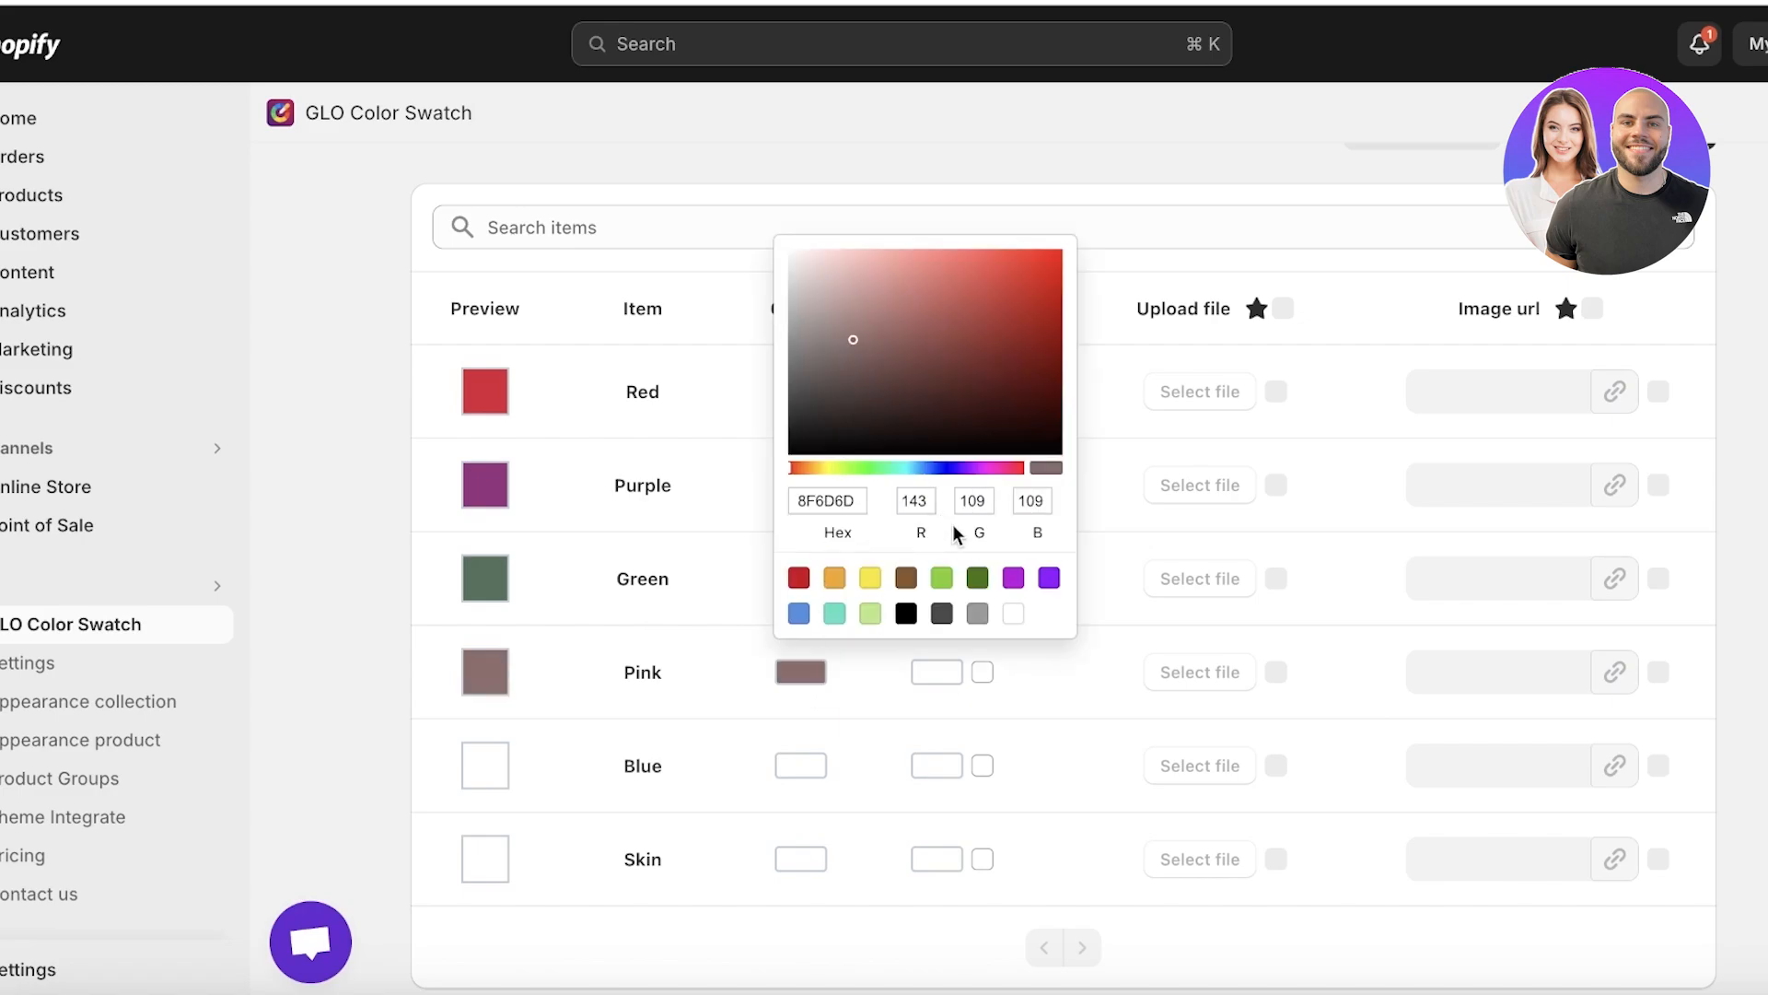
click(990, 468)
click(918, 273)
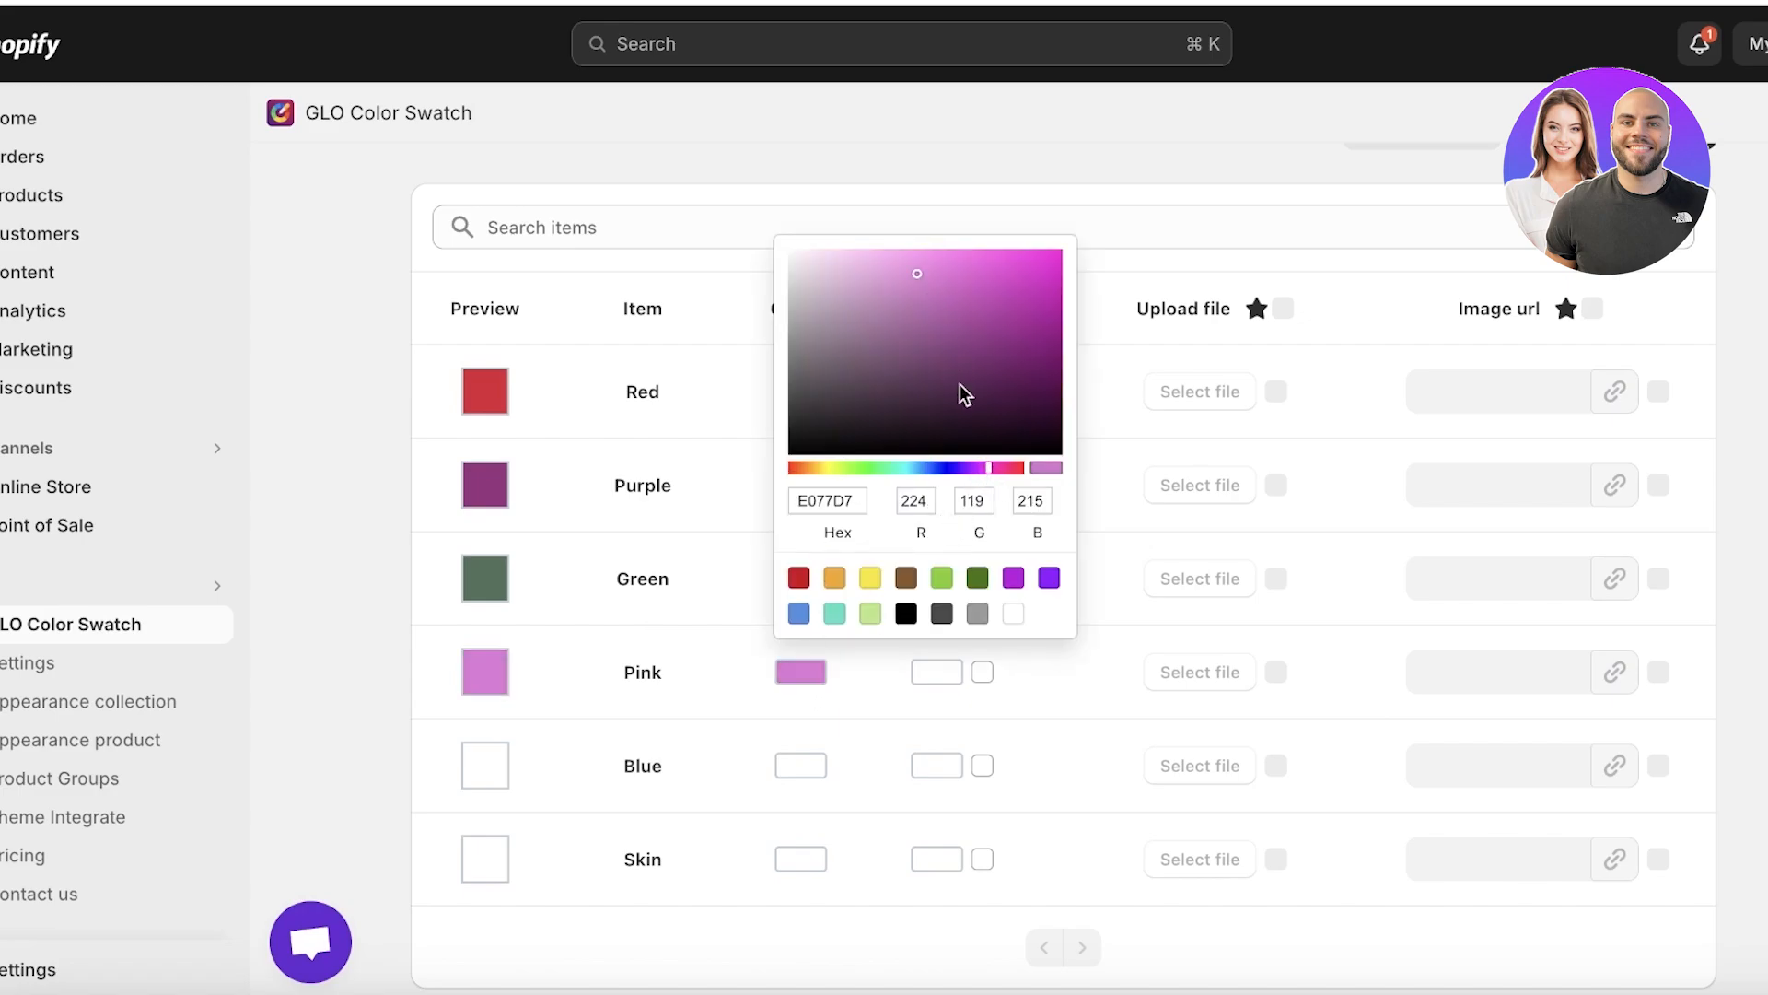
click(999, 469)
click(1009, 469)
- Set Color 1 of the Blue item to the pale blue CED8F1
click(803, 766)
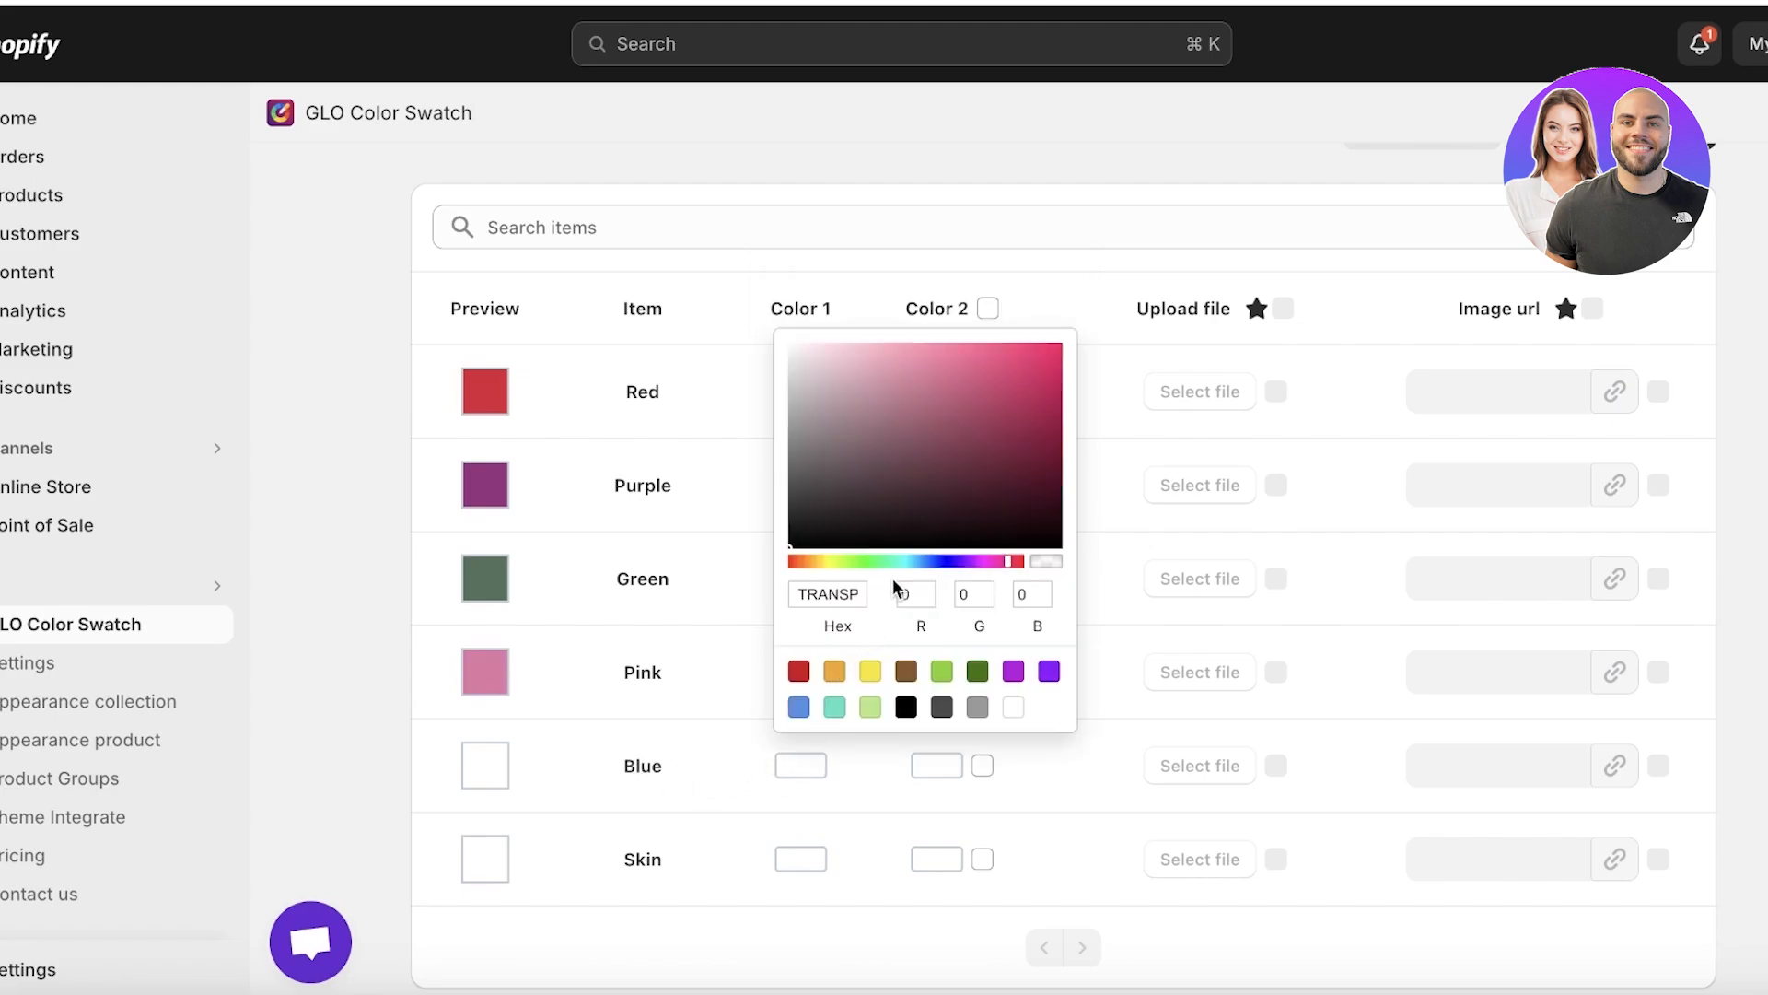
drag(916, 562, 936, 559)
click(828, 355)
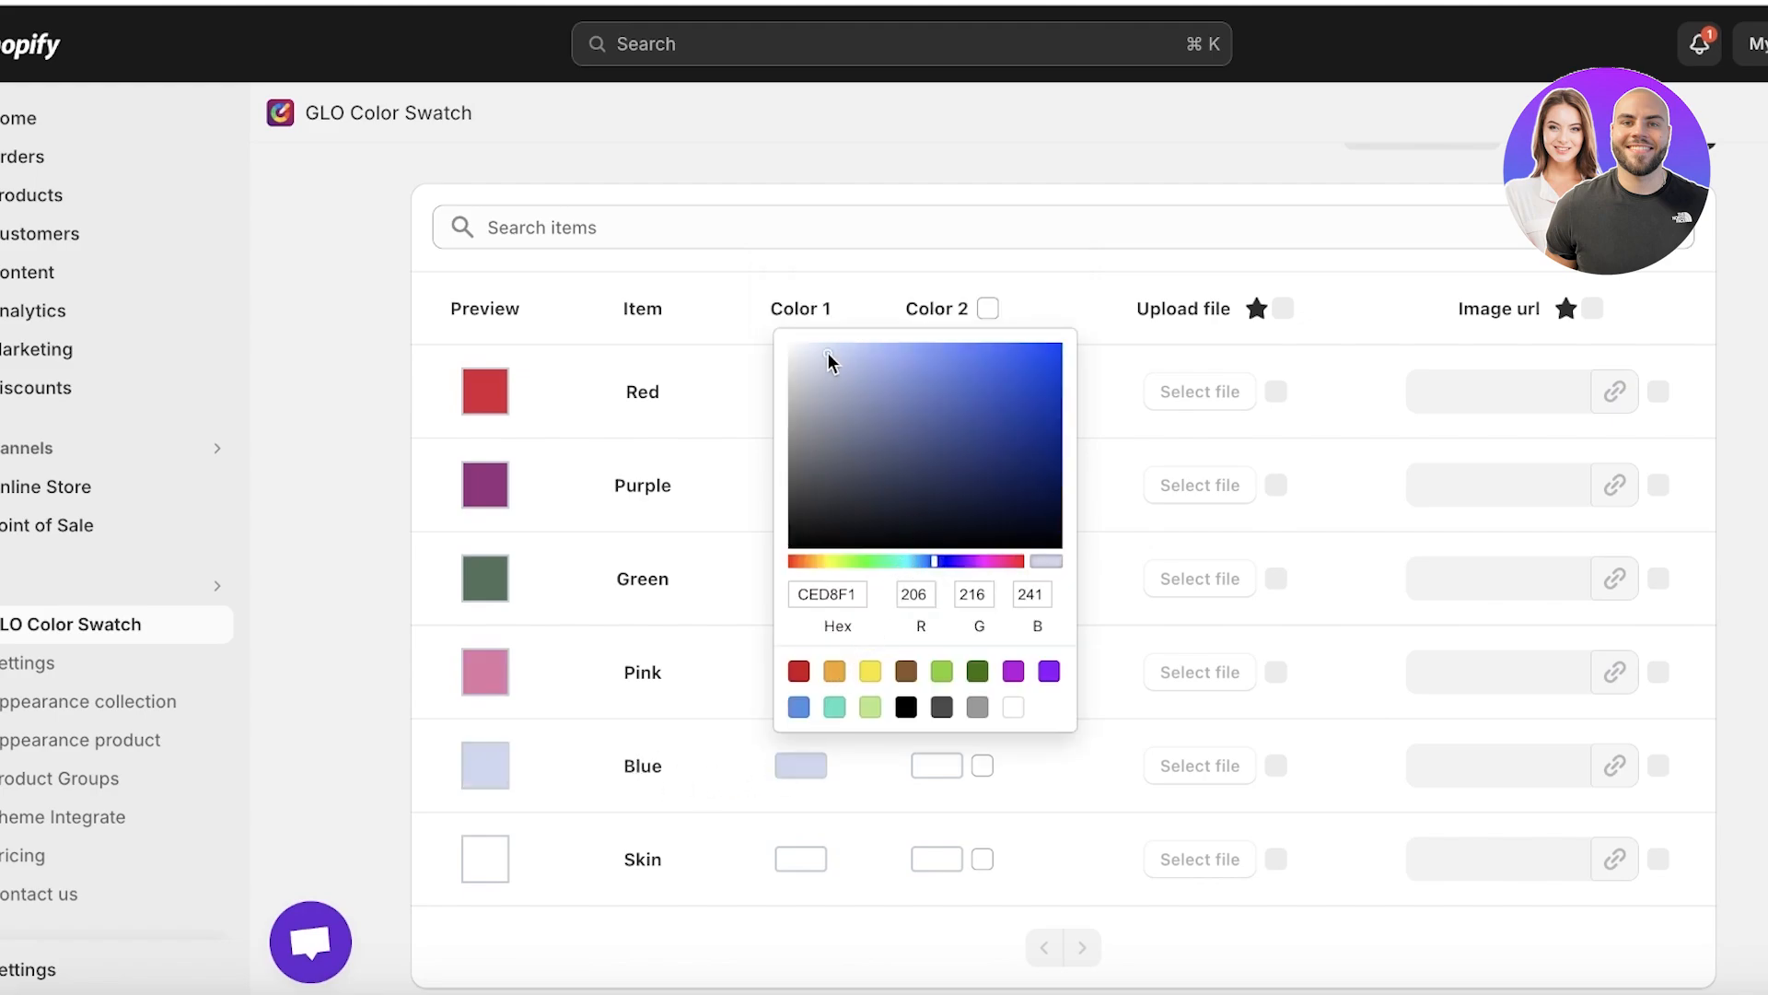
- Set Color 1 of the Skin item to a light beige, starting from the orange preset
click(798, 858)
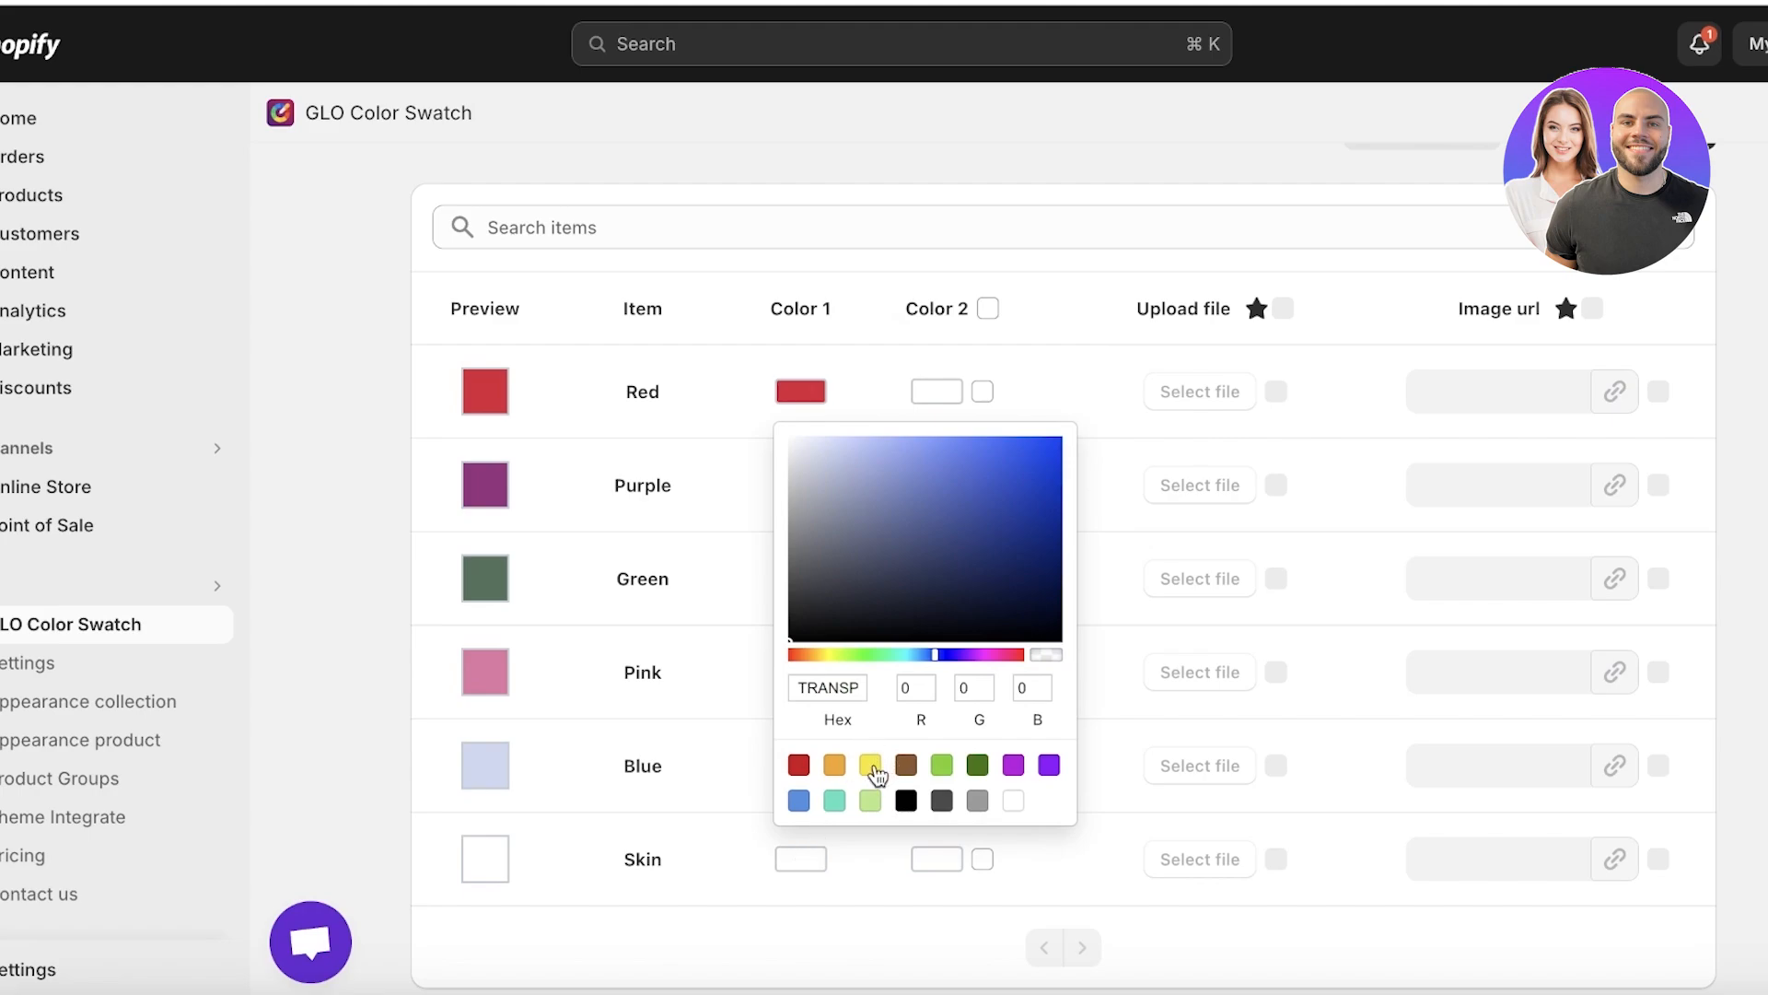
click(834, 766)
click(834, 463)
click(607, 822)
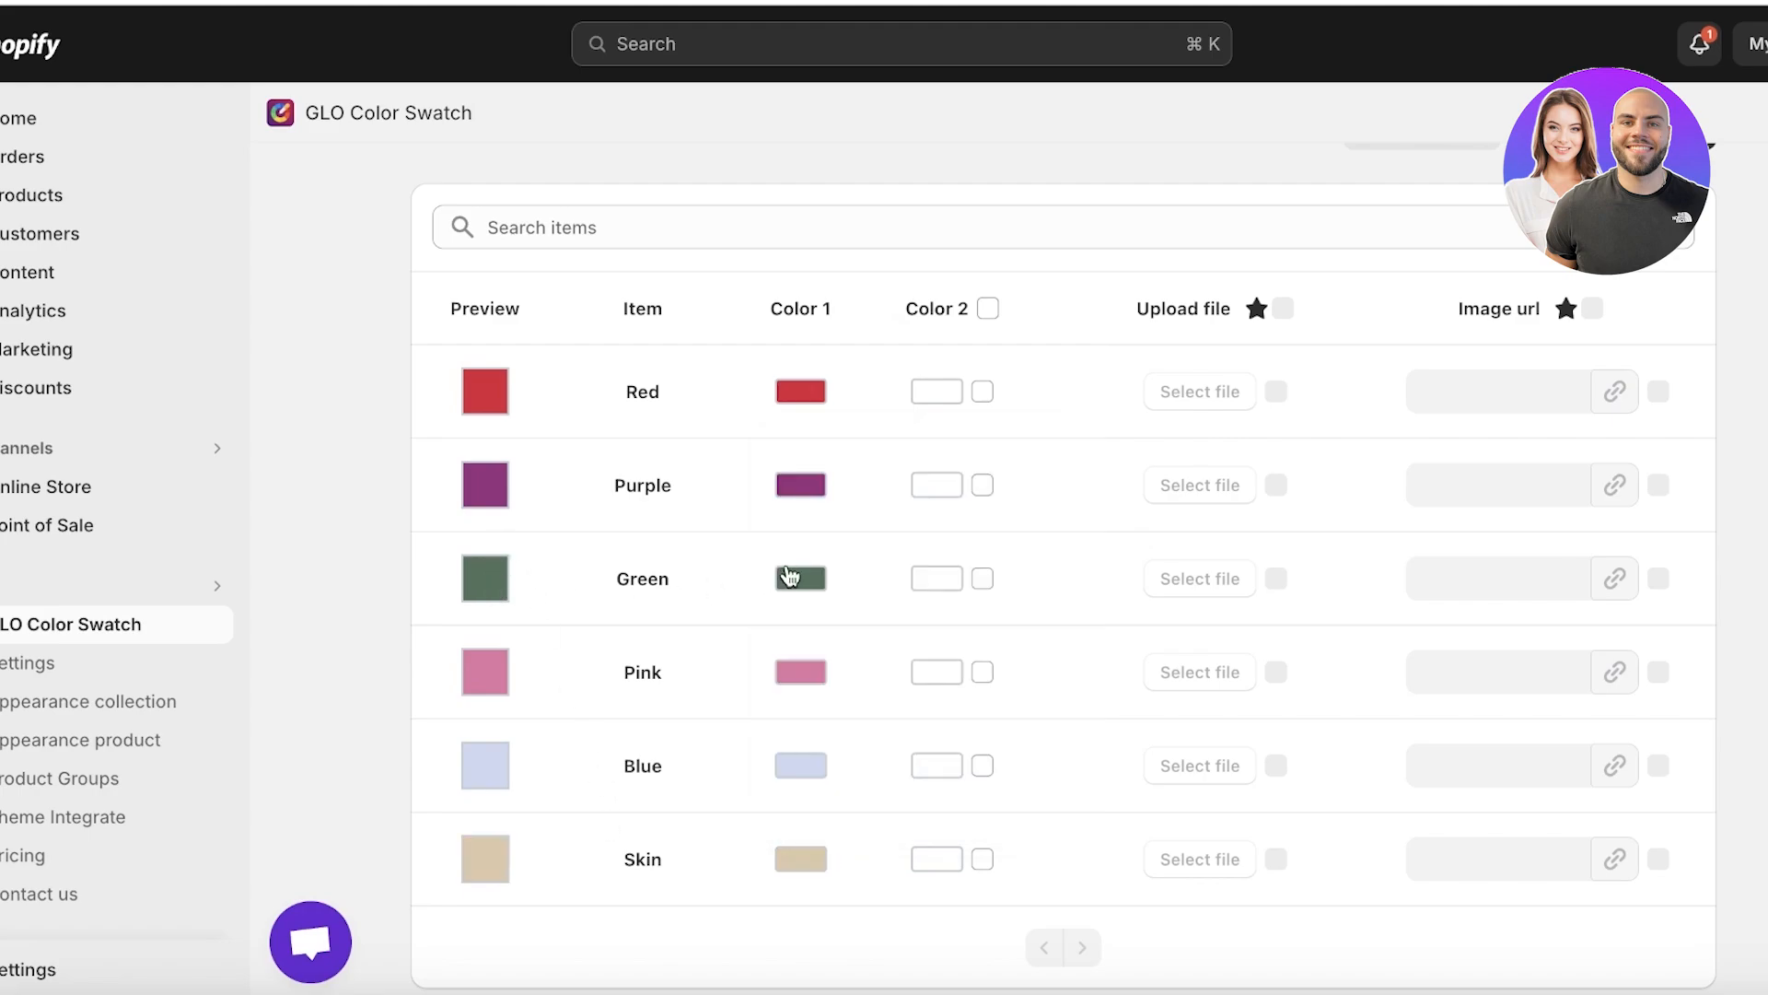
- Change Color 1 of the Green item to a pale mint green
click(800, 577)
click(907, 624)
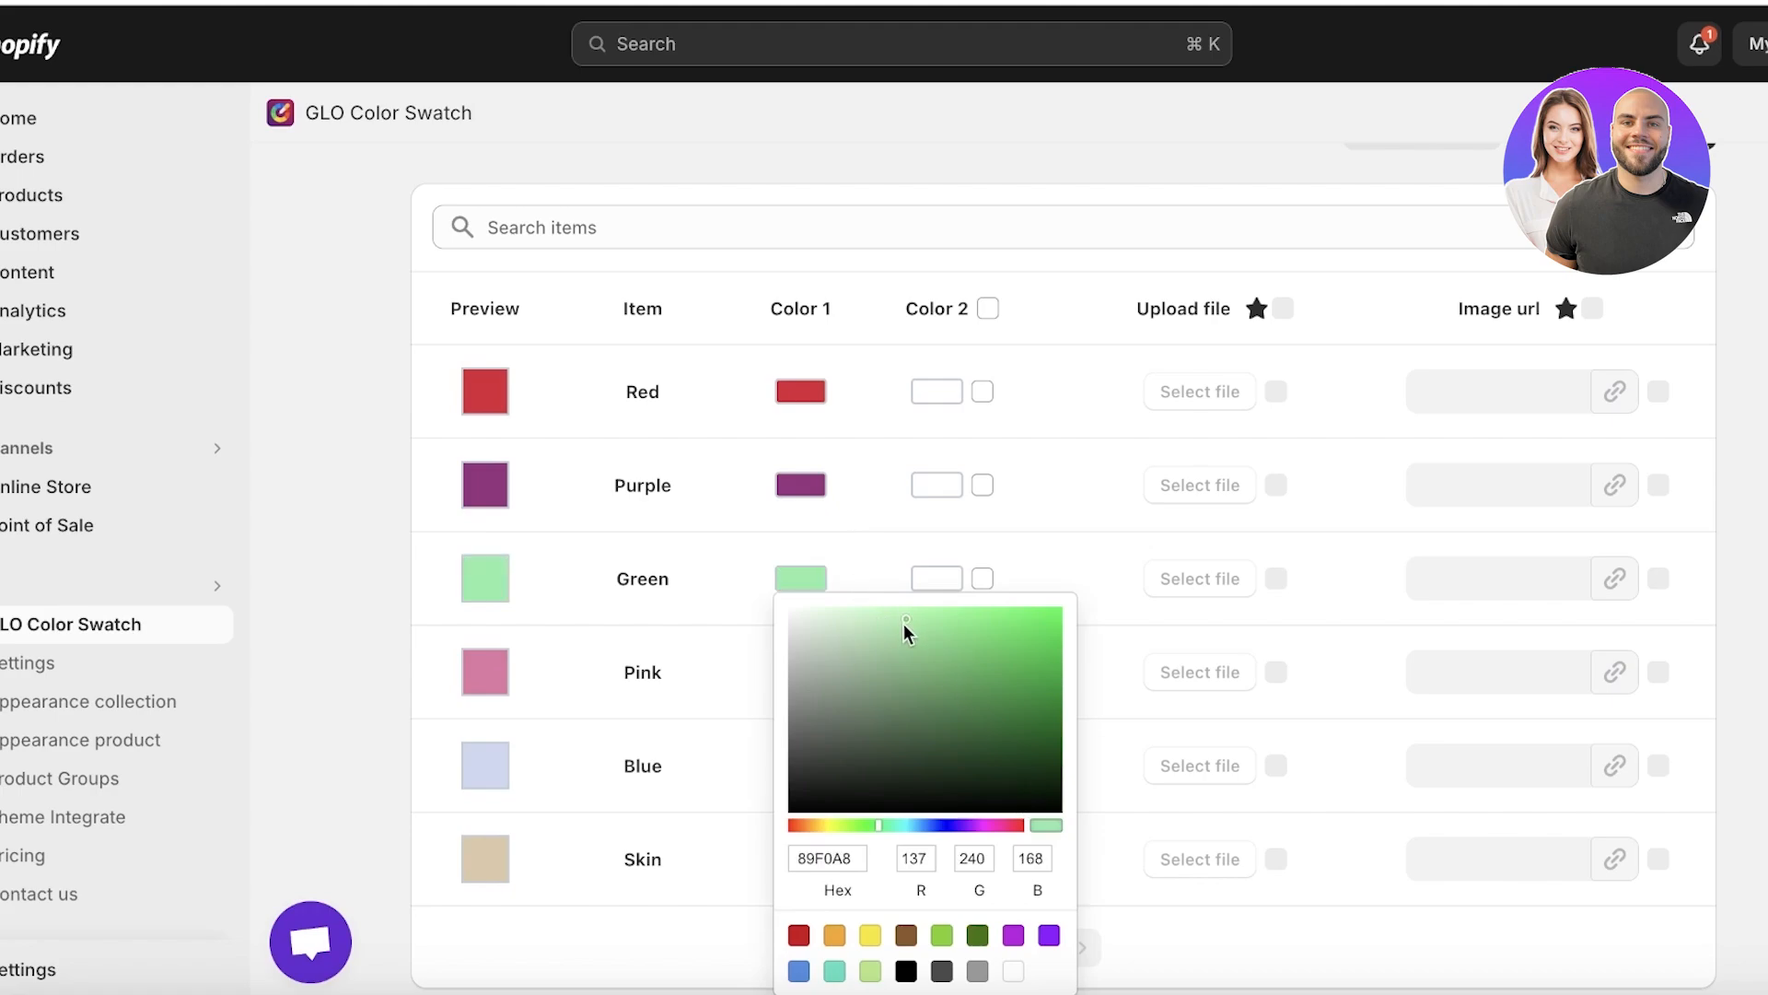
click(844, 624)
click(672, 718)
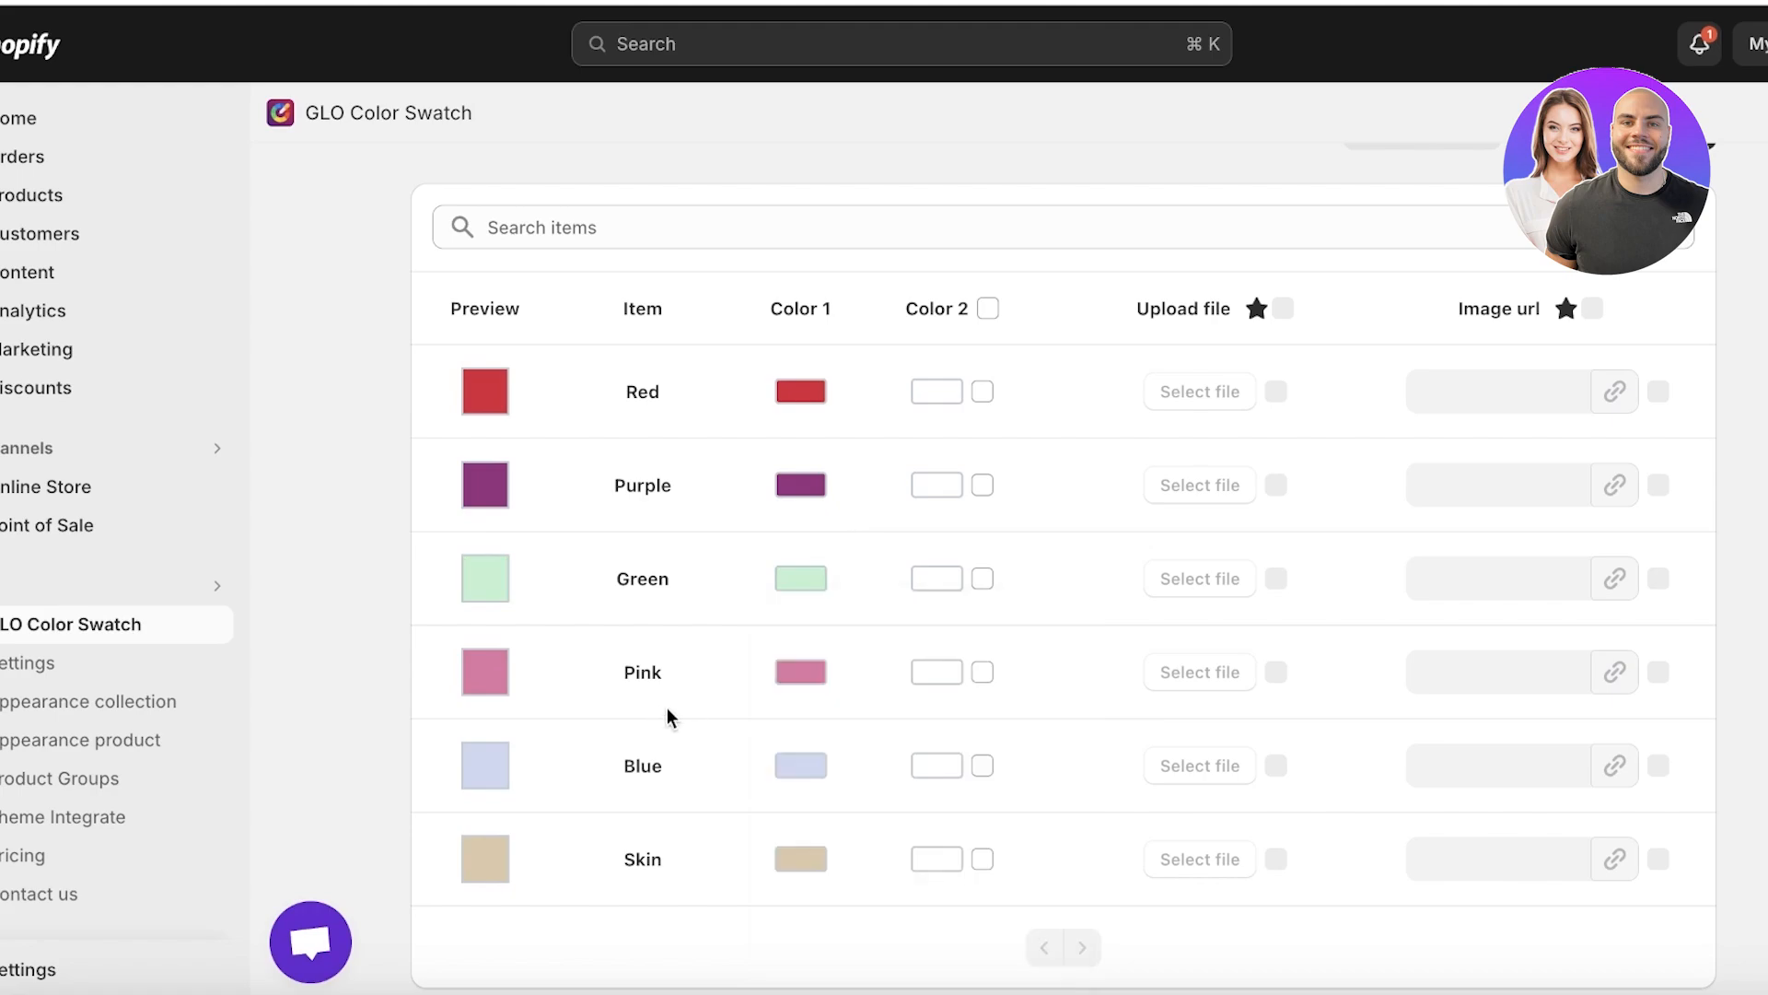
- Leave the Color swatch configuration and open the store admin's home page
scroll(671, 719, up, 1)
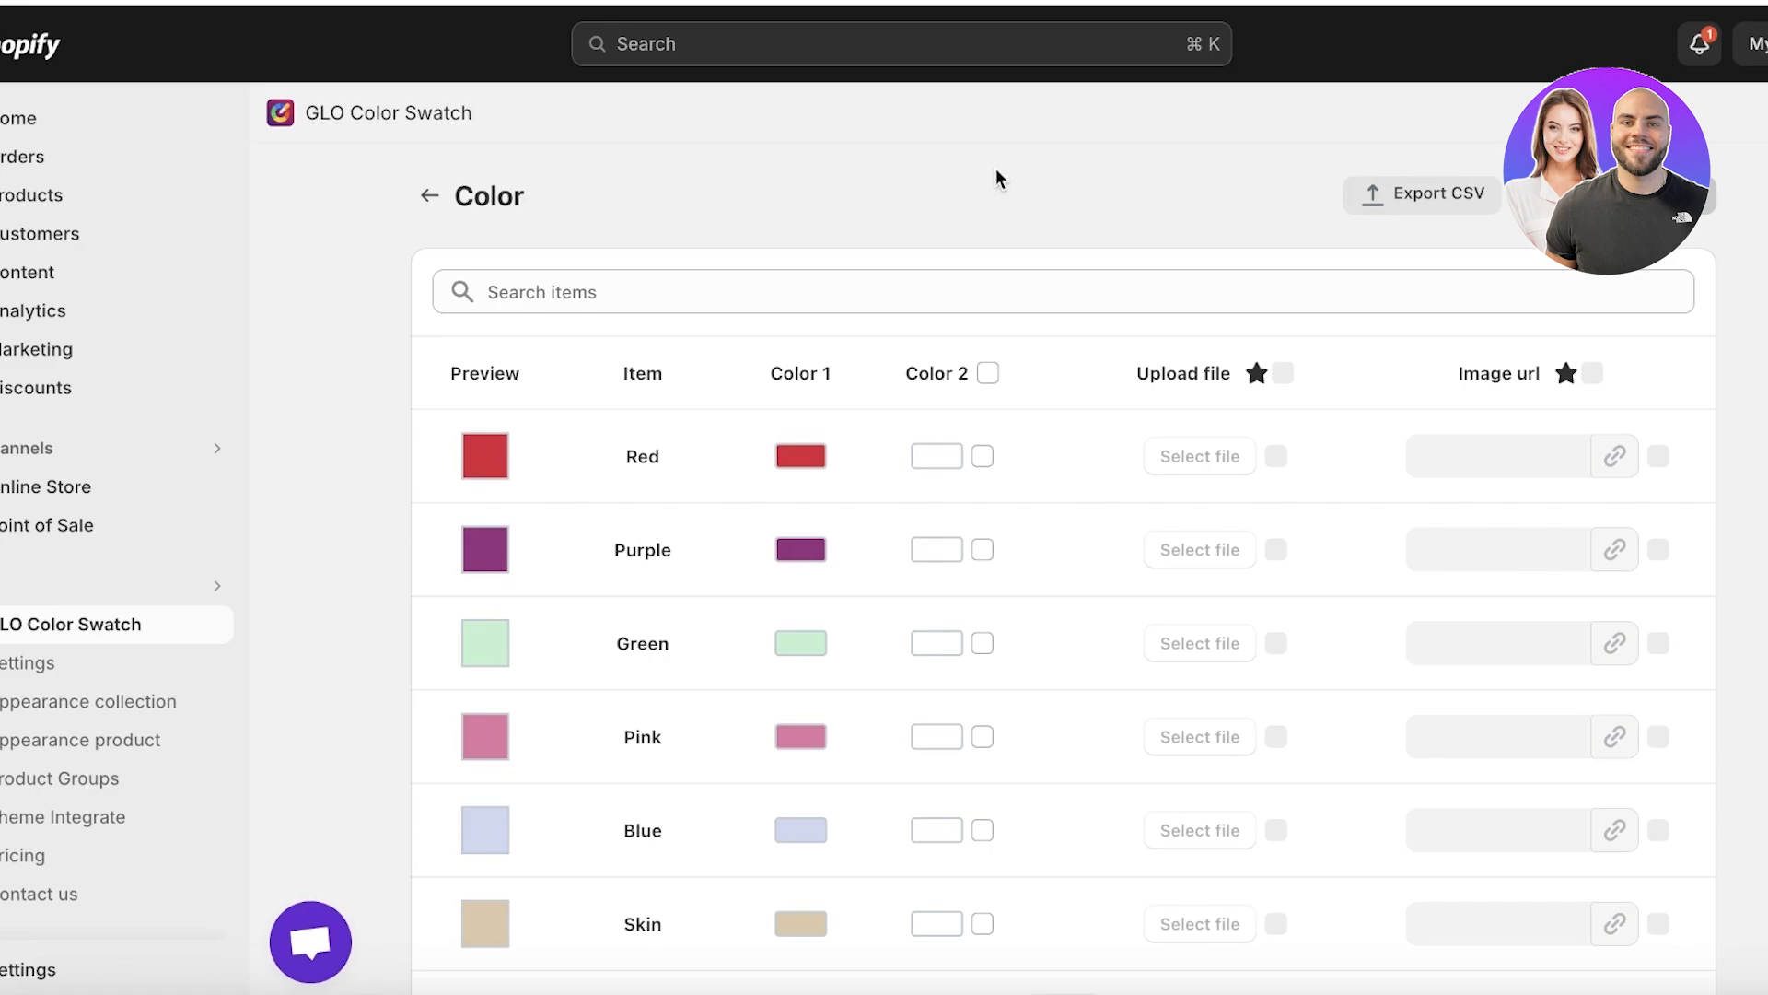
click(429, 195)
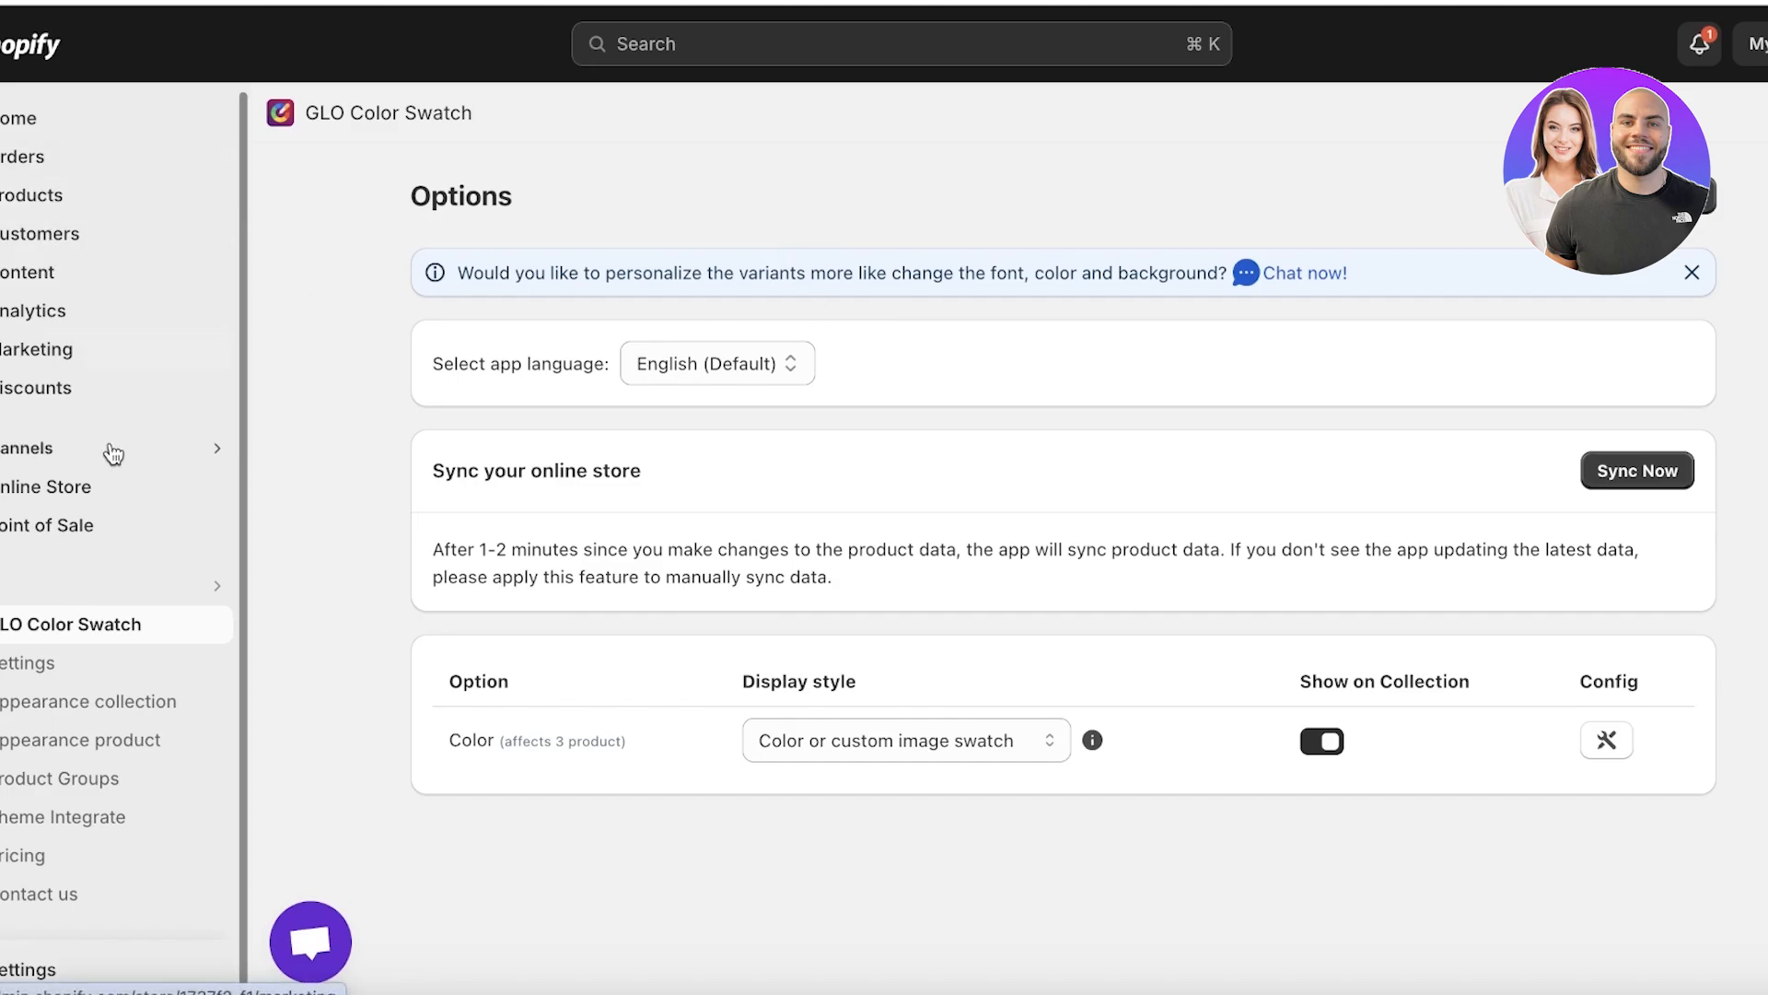
click(59, 118)
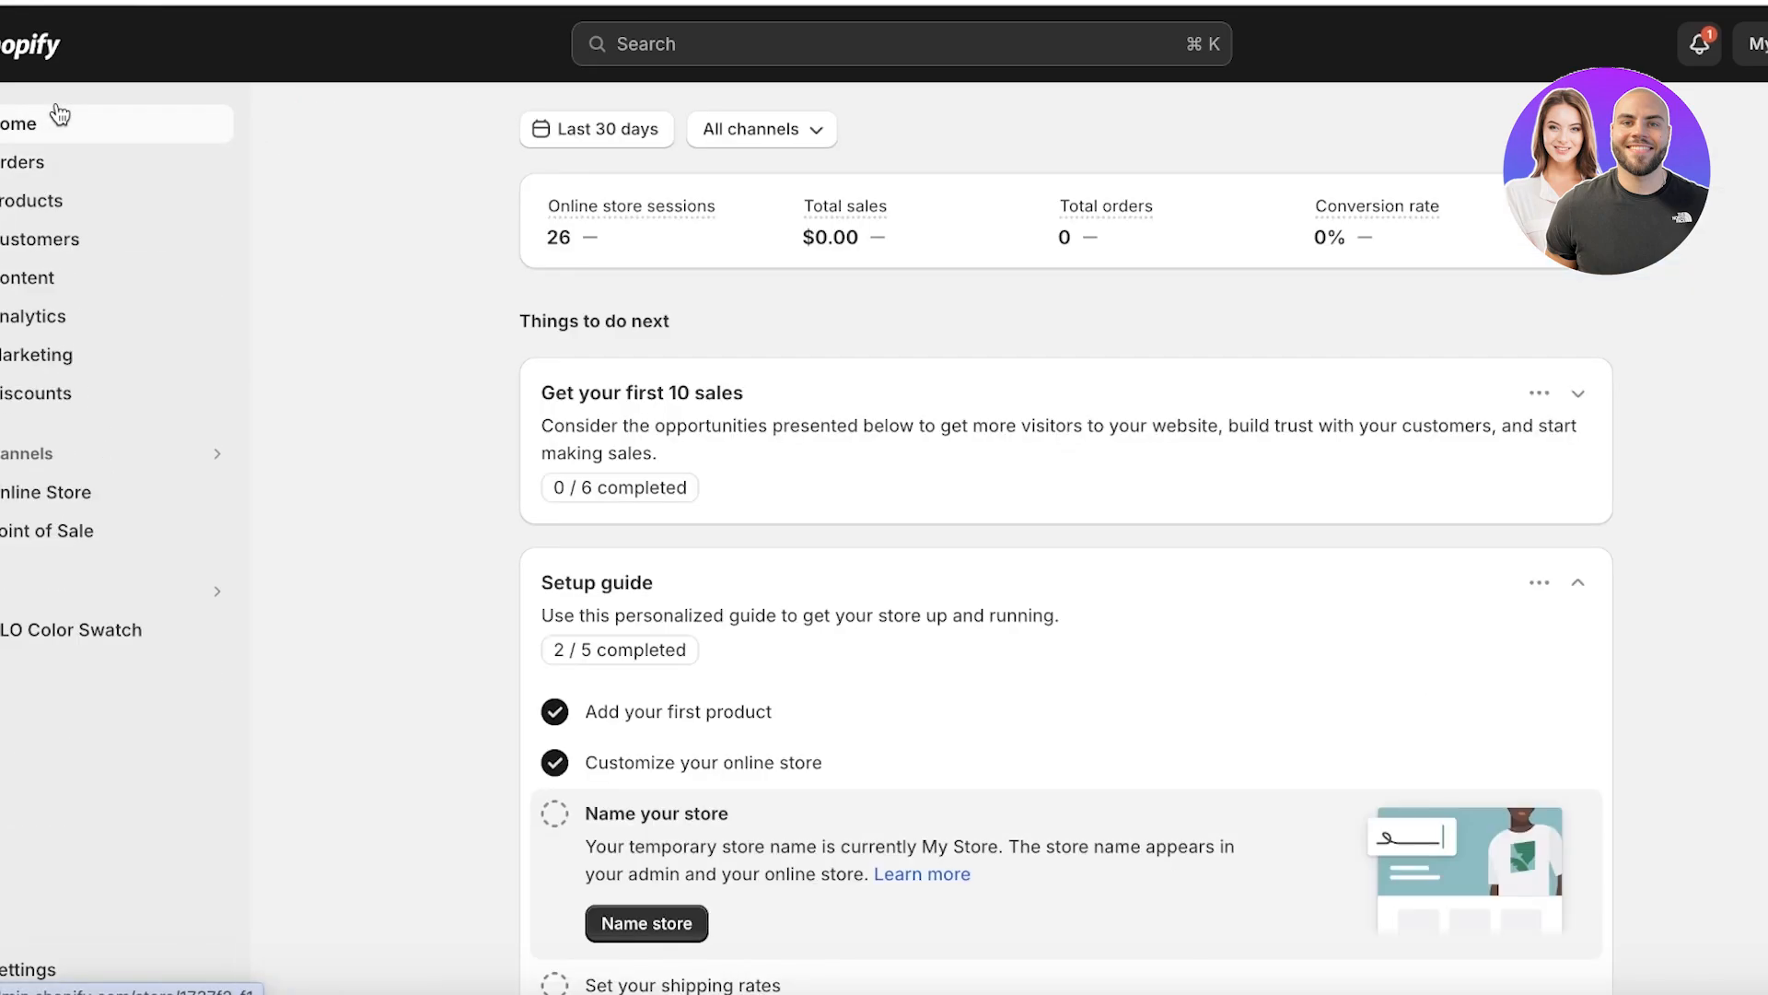